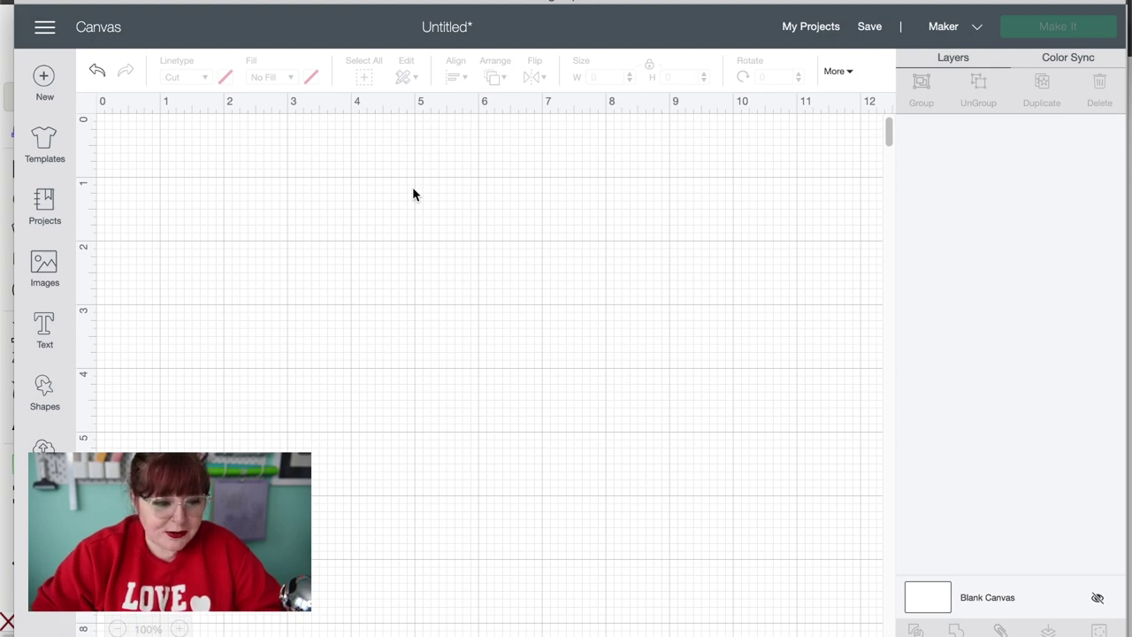
- Change the canvas measurement units to Metric in the Design Space settings
left_click(45, 29)
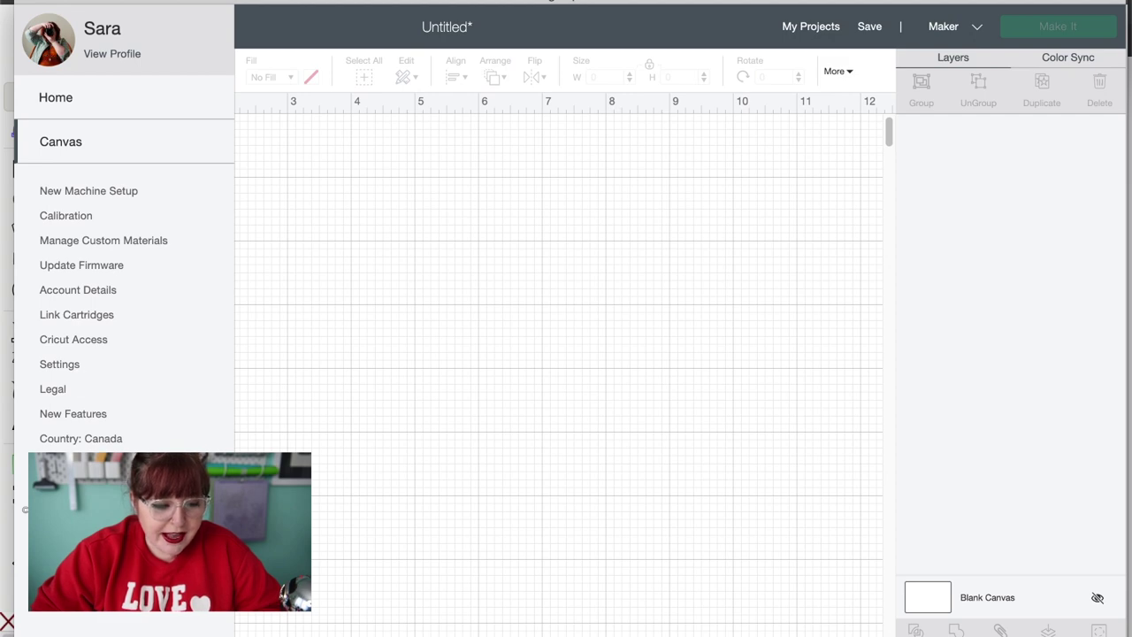
left_click(69, 368)
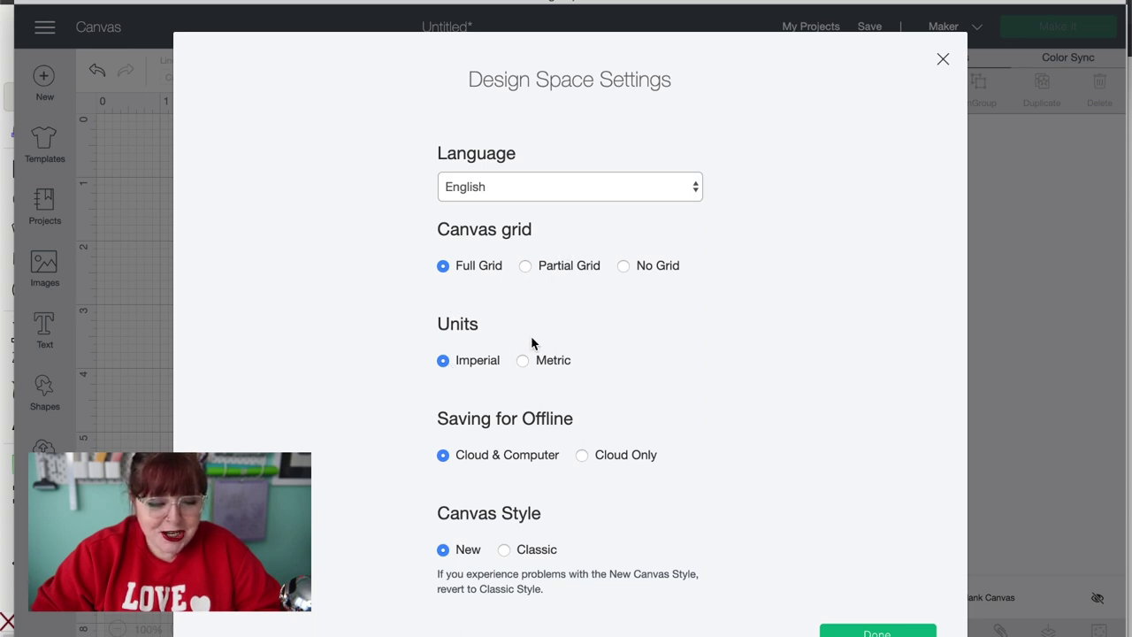
left_click(523, 360)
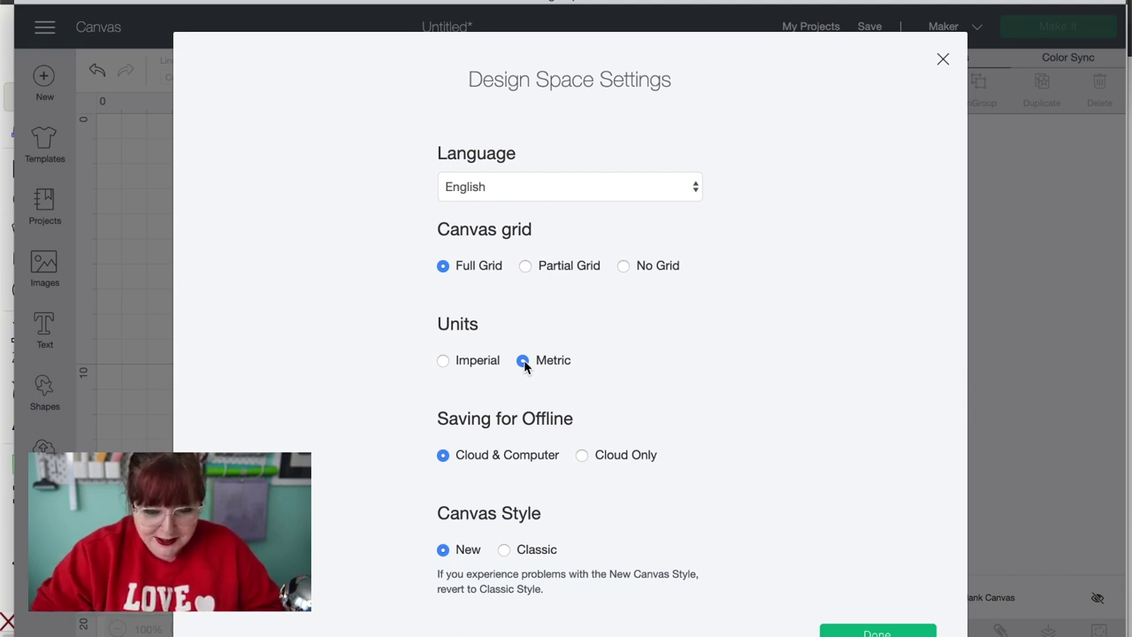
left_click(876, 632)
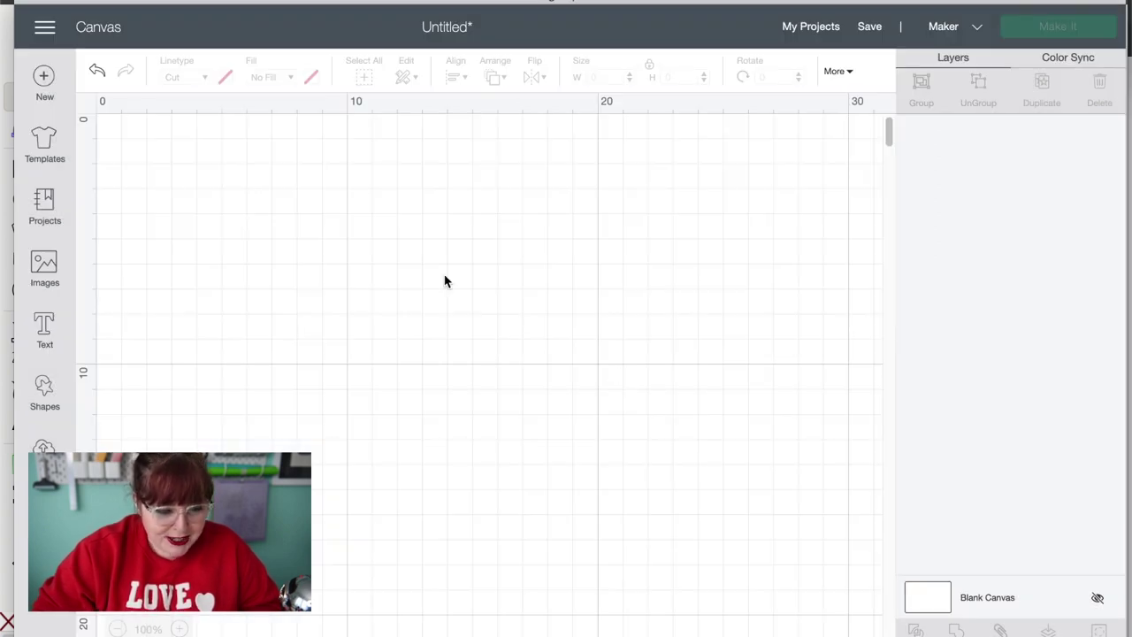
- Add a square shape and move it toward the middle of the canvas
left_click(46, 392)
left_click(115, 267)
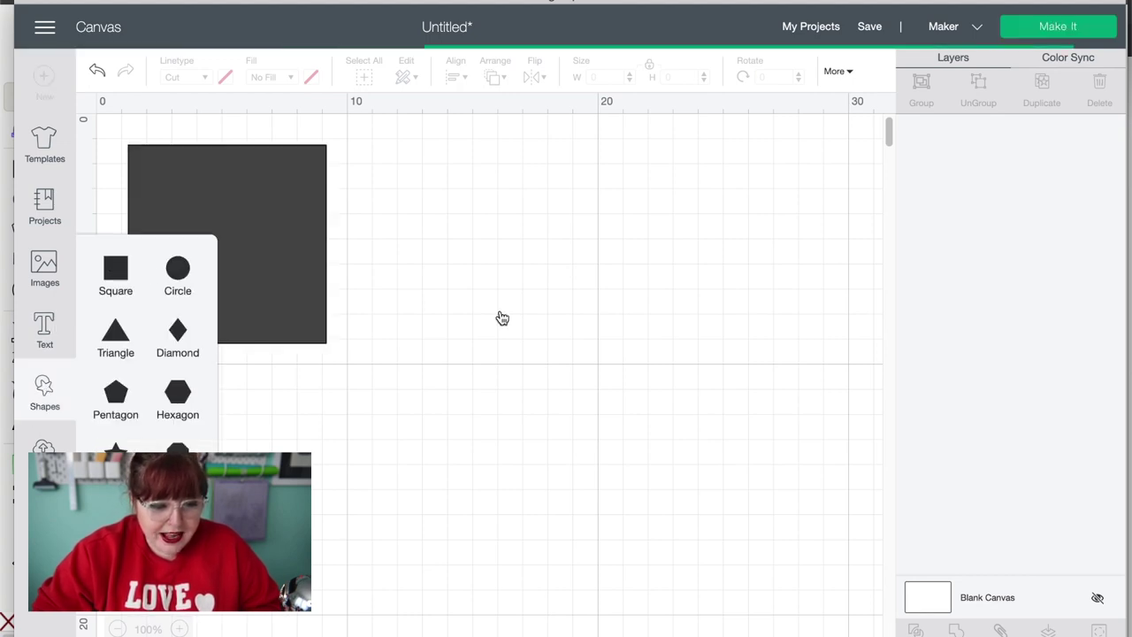
left_click_drag(284, 235, 559, 317)
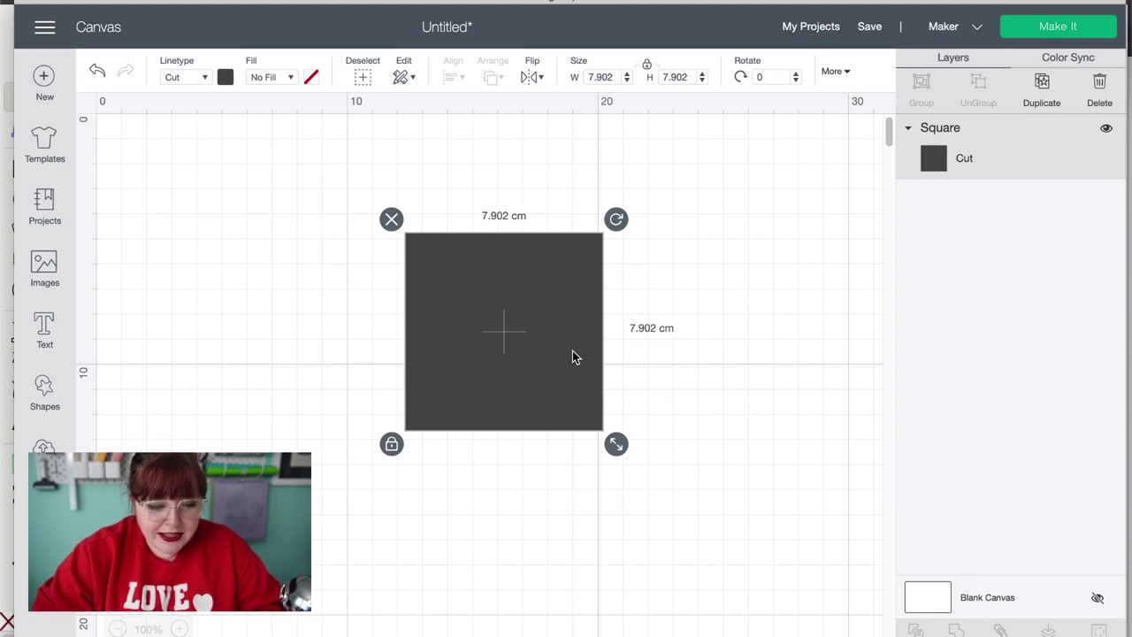
- Unlock the square's proportions, resize it to 90 cm wide by 60 cm high, and reposition it in the visible canvas
left_click(392, 445)
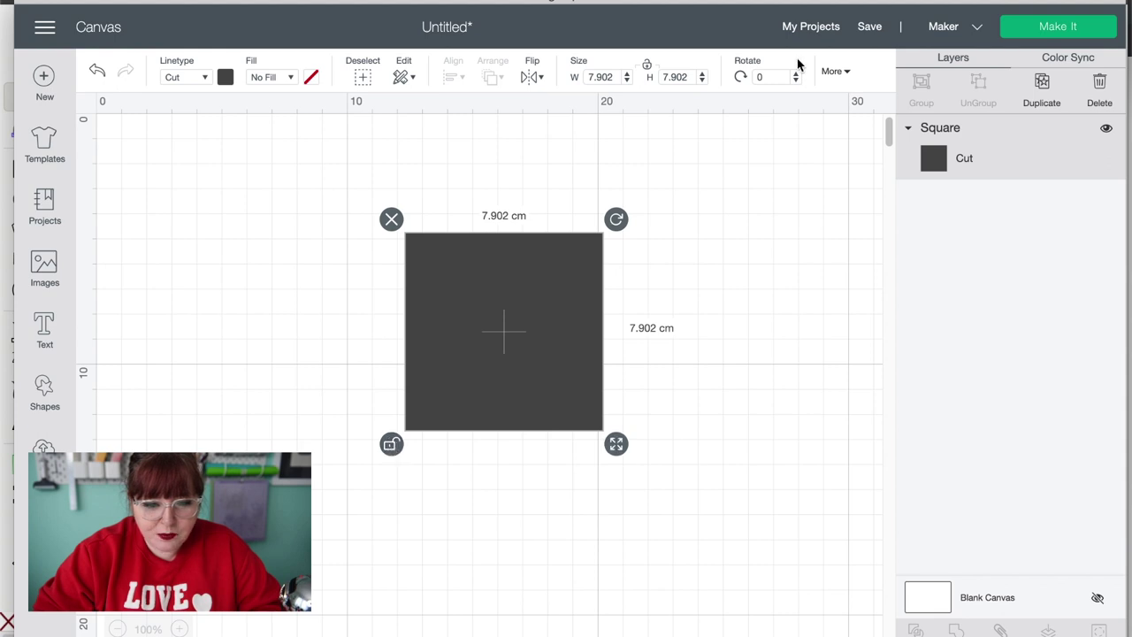
left_click(601, 78)
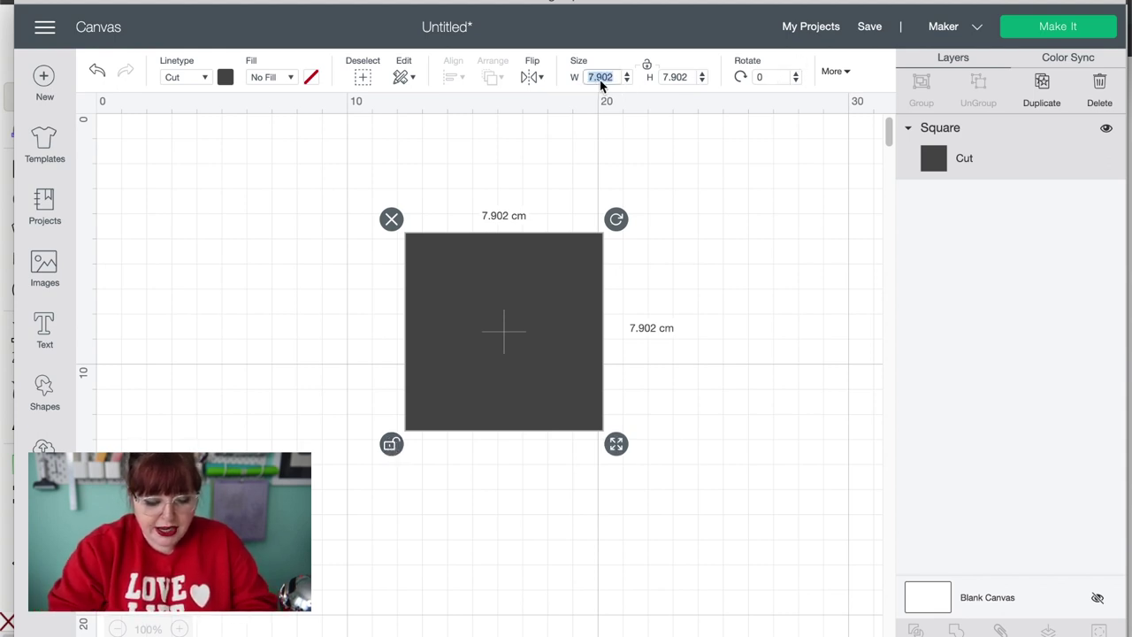
type("90")
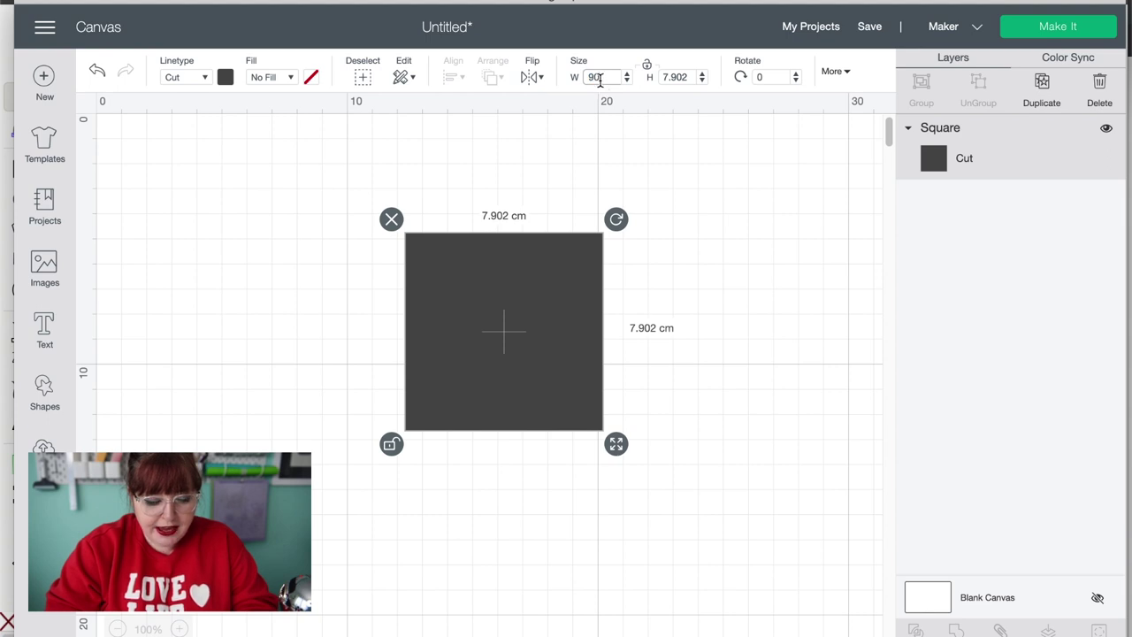
key("Tab")
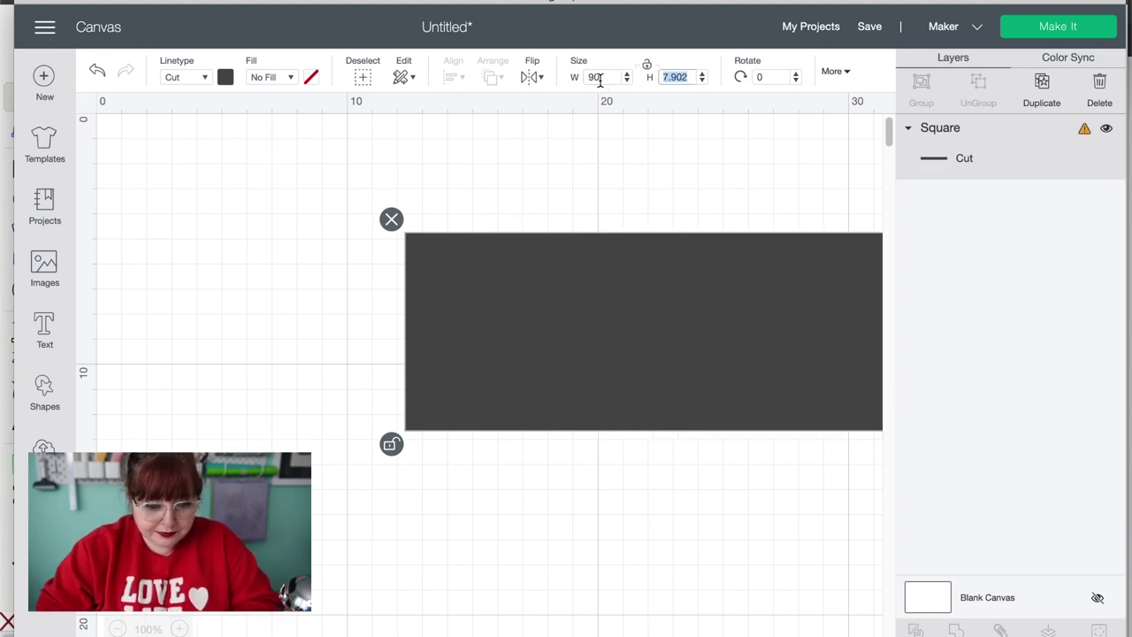
type("60")
key("Tab")
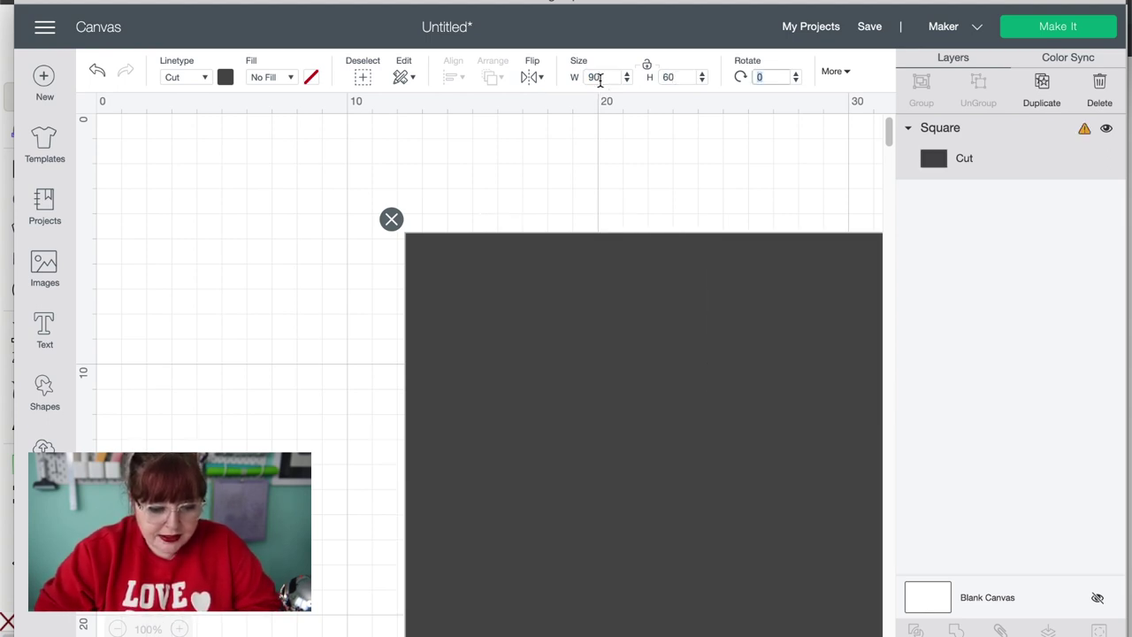
left_click(115, 628)
left_click(116, 628)
left_click(116, 628)
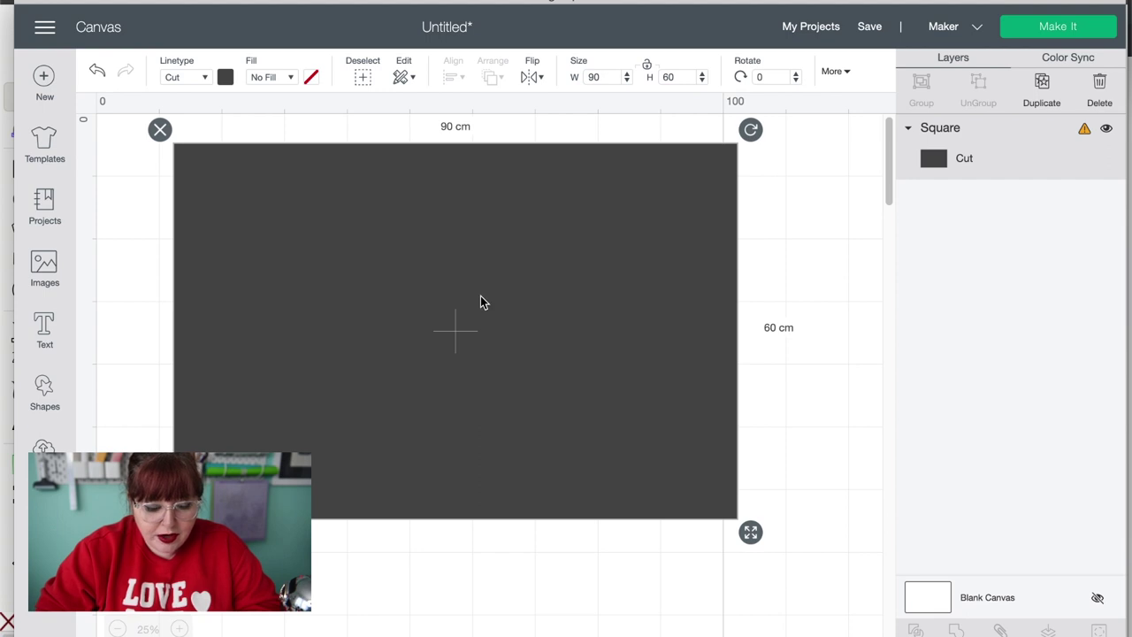
left_click_drag(480, 297, 507, 337)
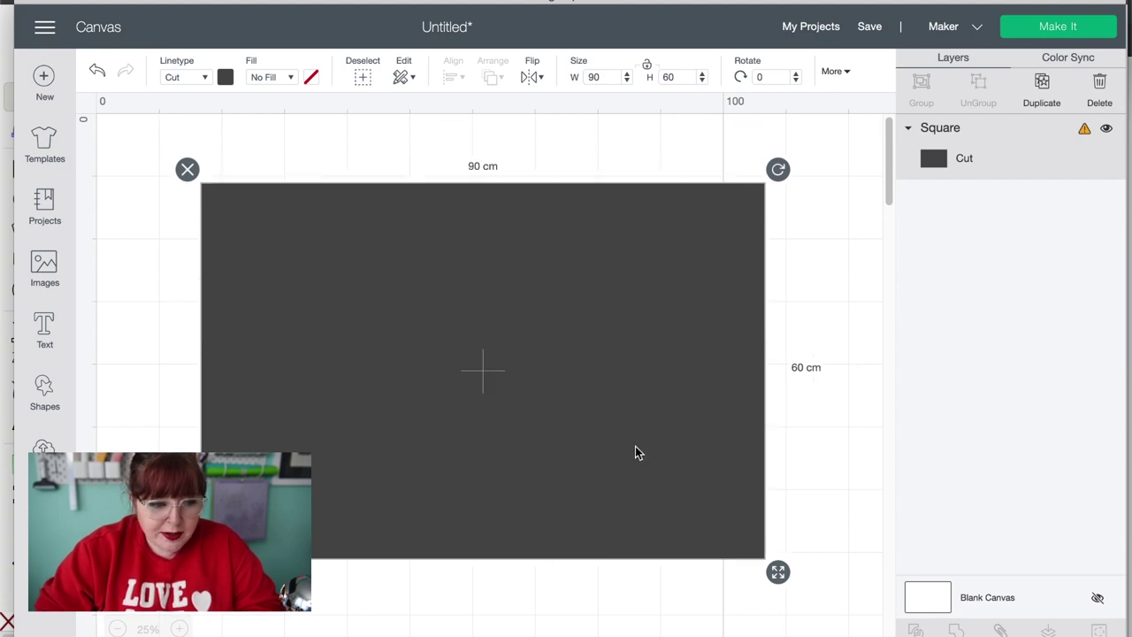
- Switch the canvas units back to Imperial and shift the large rectangle slightly down and right
left_click(44, 28)
left_click(88, 367)
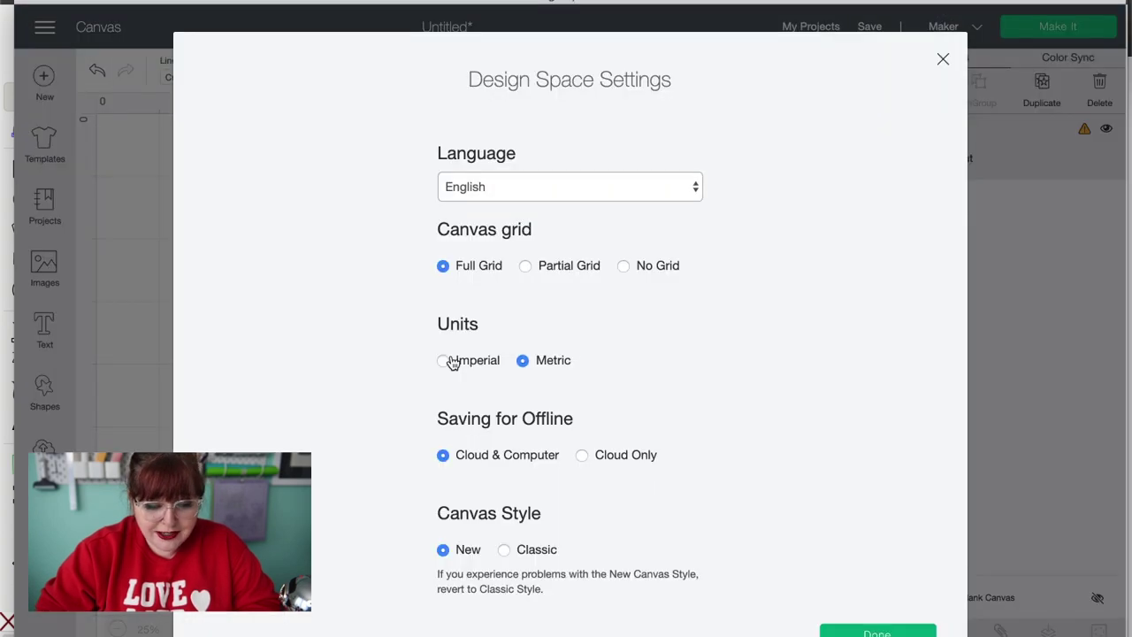
left_click(444, 360)
left_click(877, 631)
left_click(178, 304)
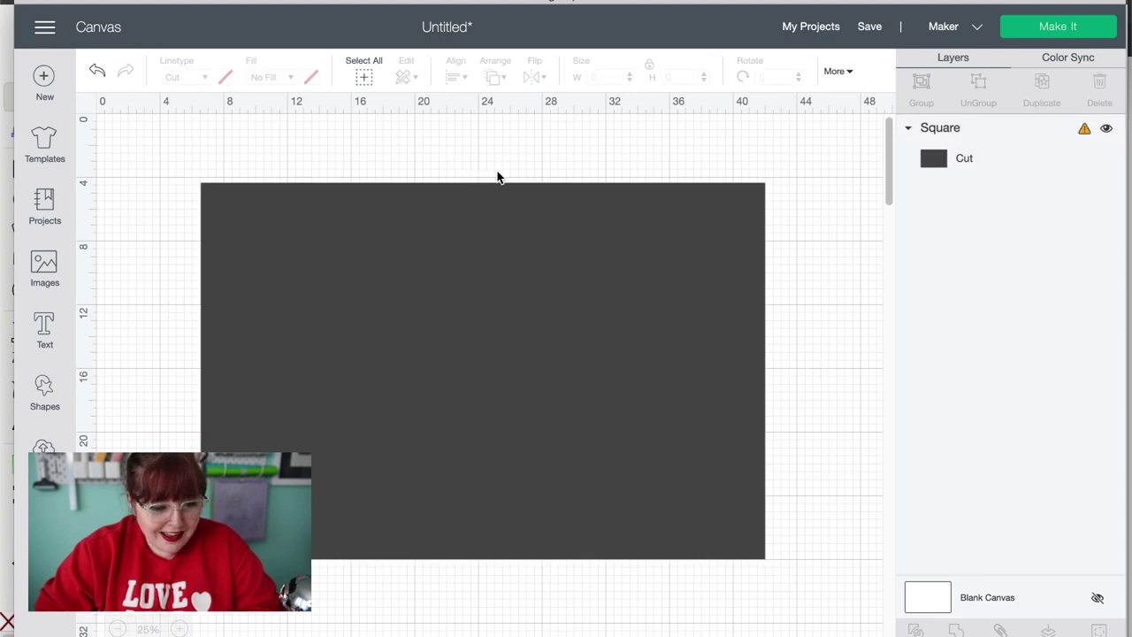
left_click_drag(544, 298, 555, 306)
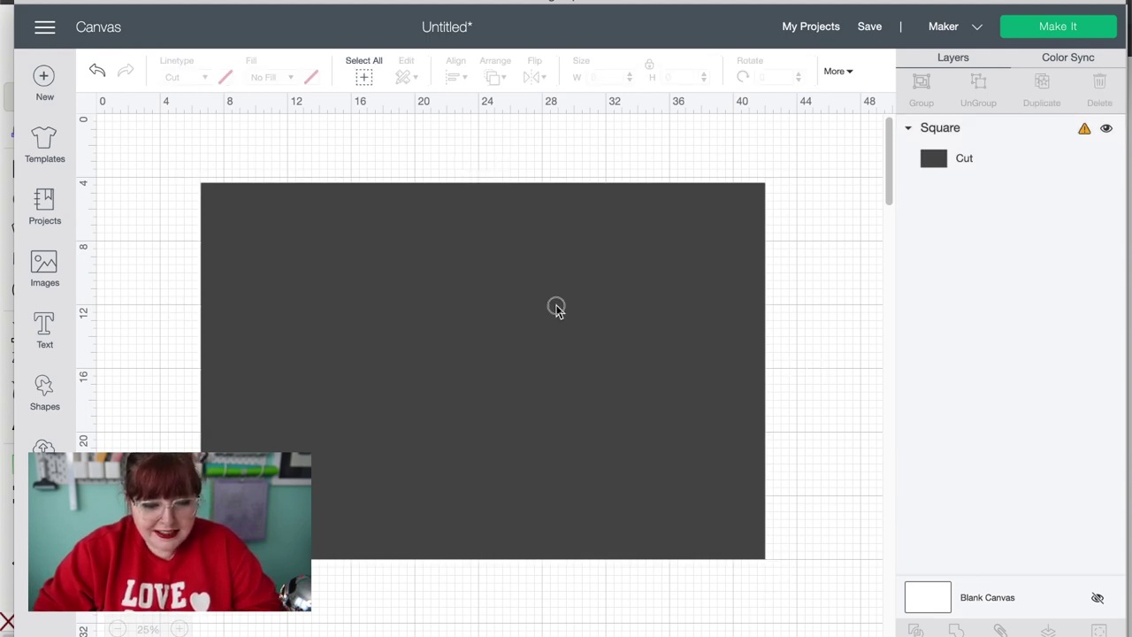
left_click(558, 156)
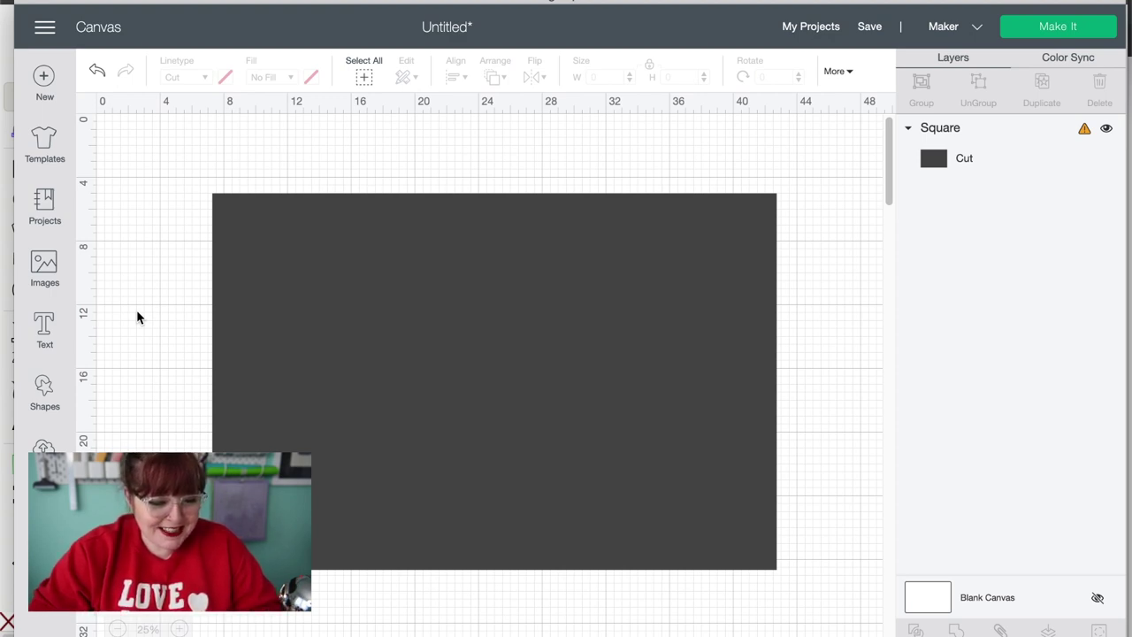
- Add the text "come in" over the rectangle and enlarge it to about 28.8 inches wide
left_click(44, 327)
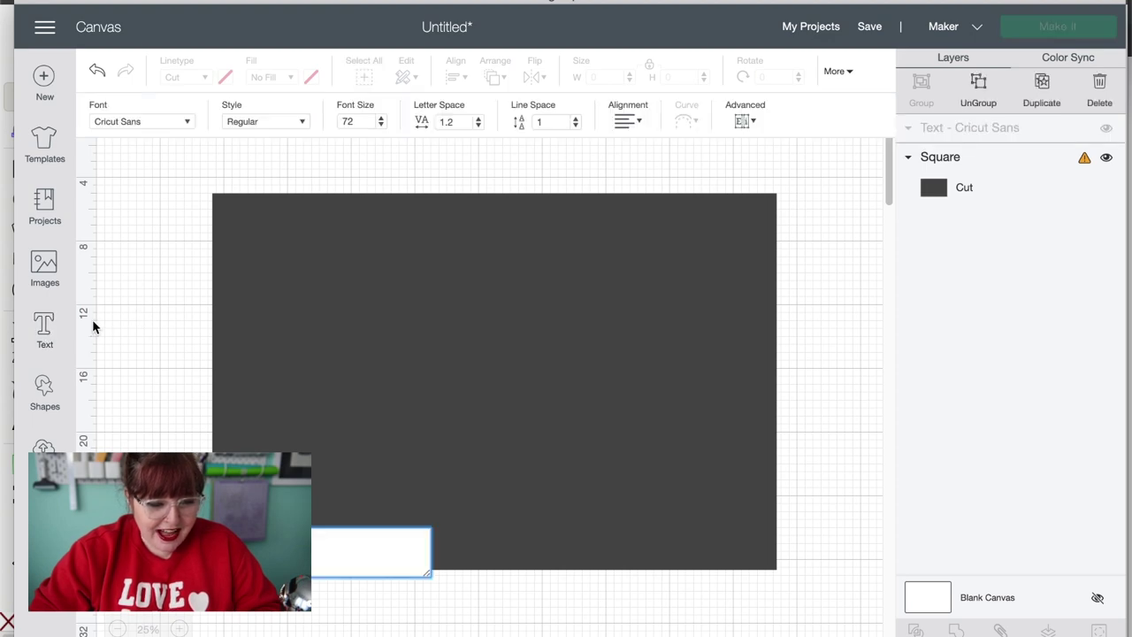
left_click(44, 394)
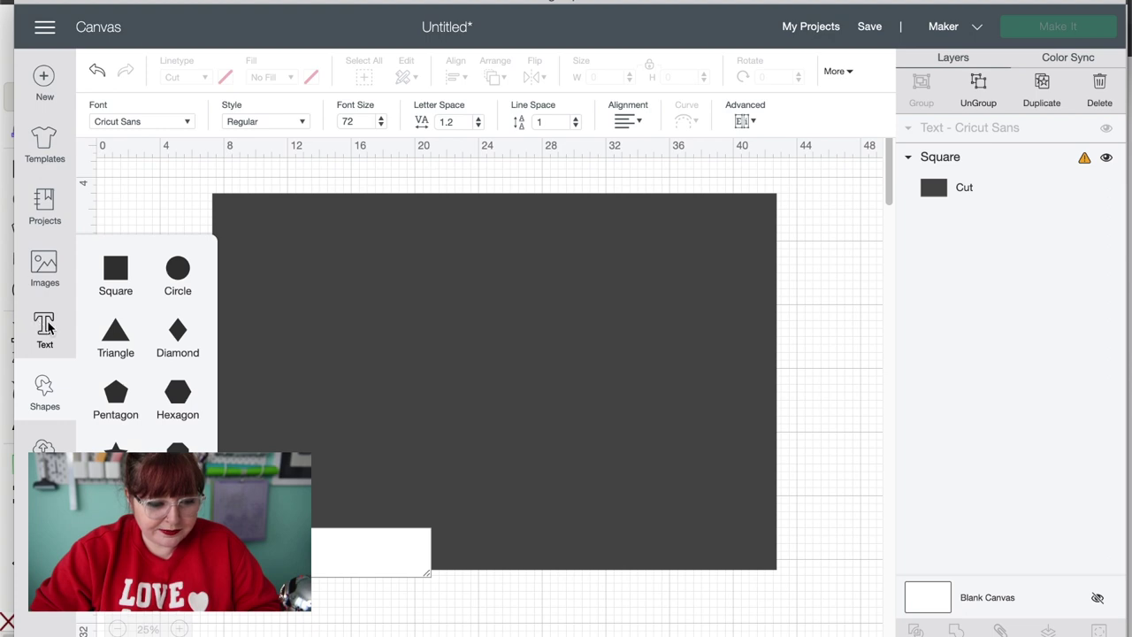
left_click(46, 327)
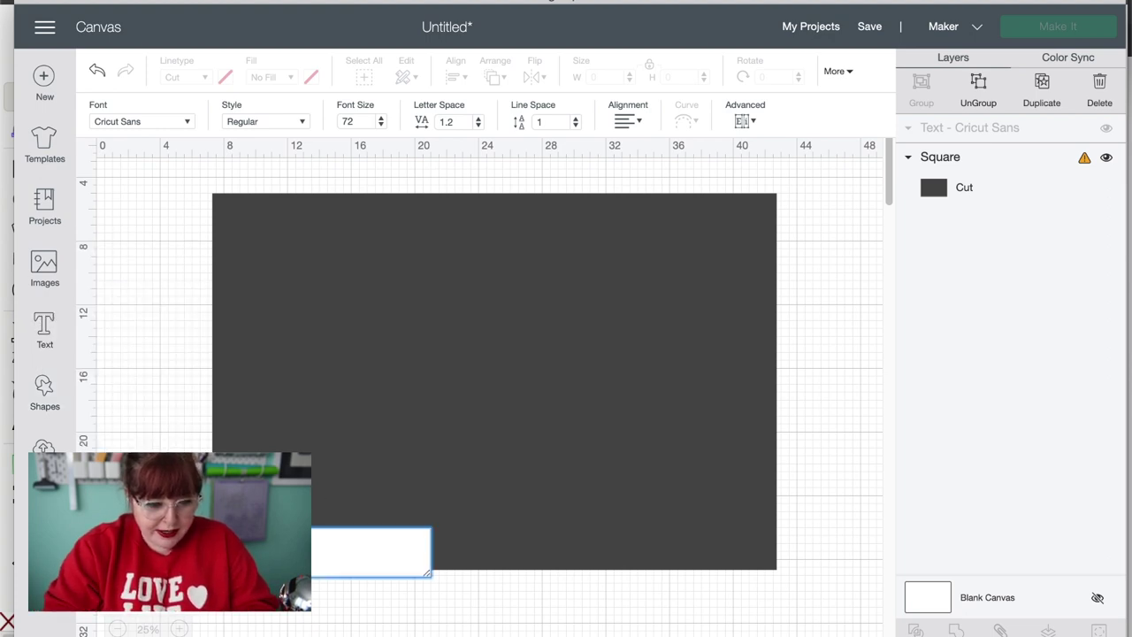
type("come ")
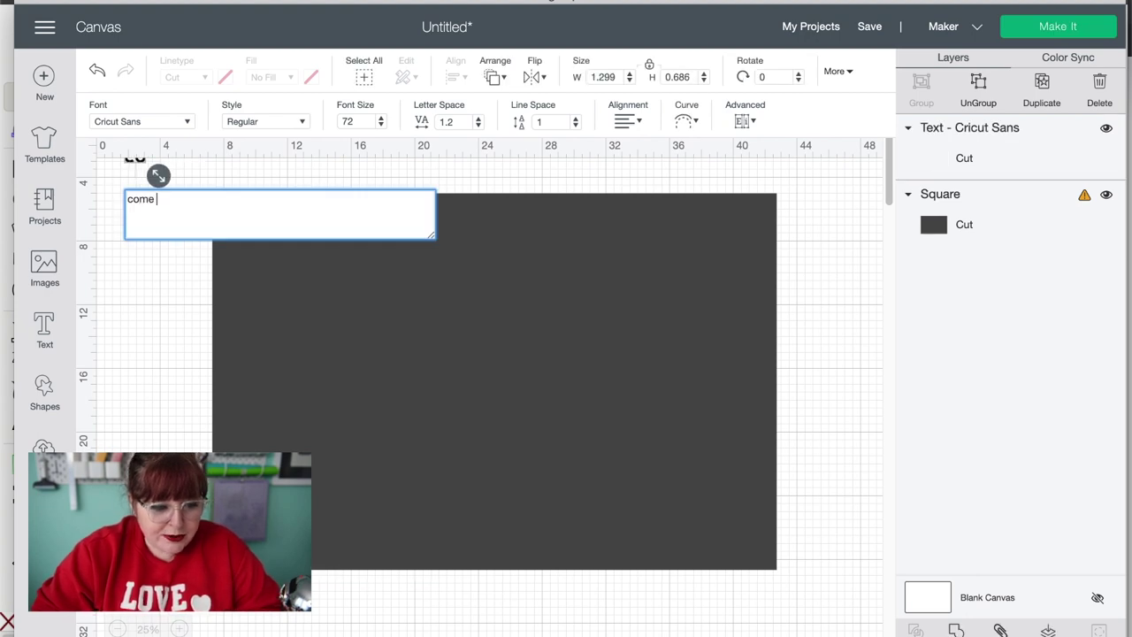
type("in")
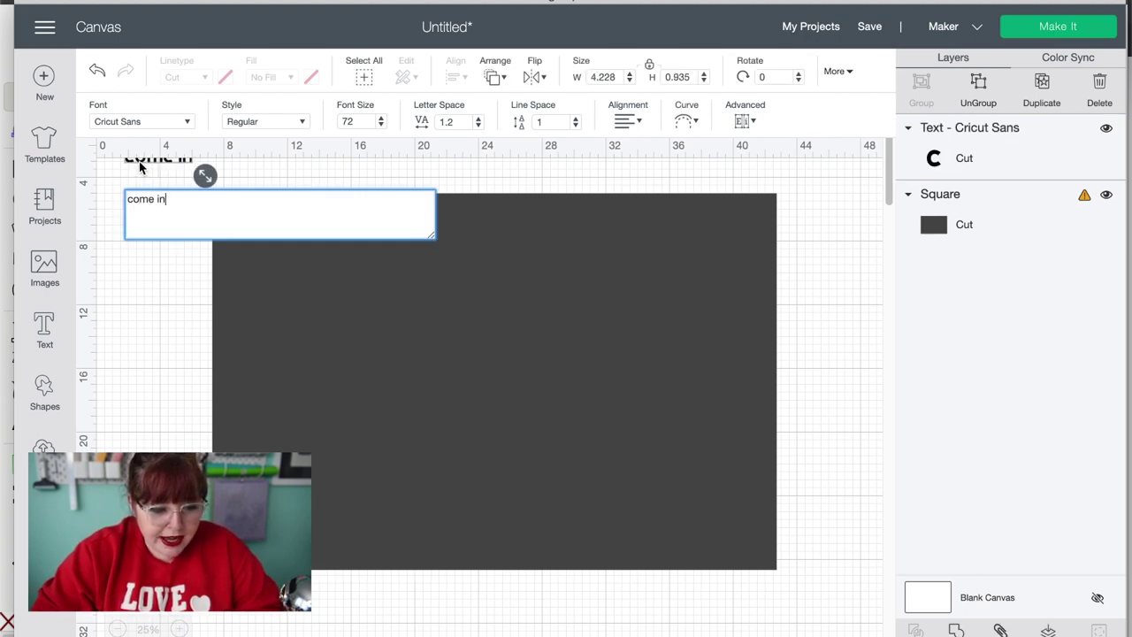
left_click_drag(139, 161, 466, 359)
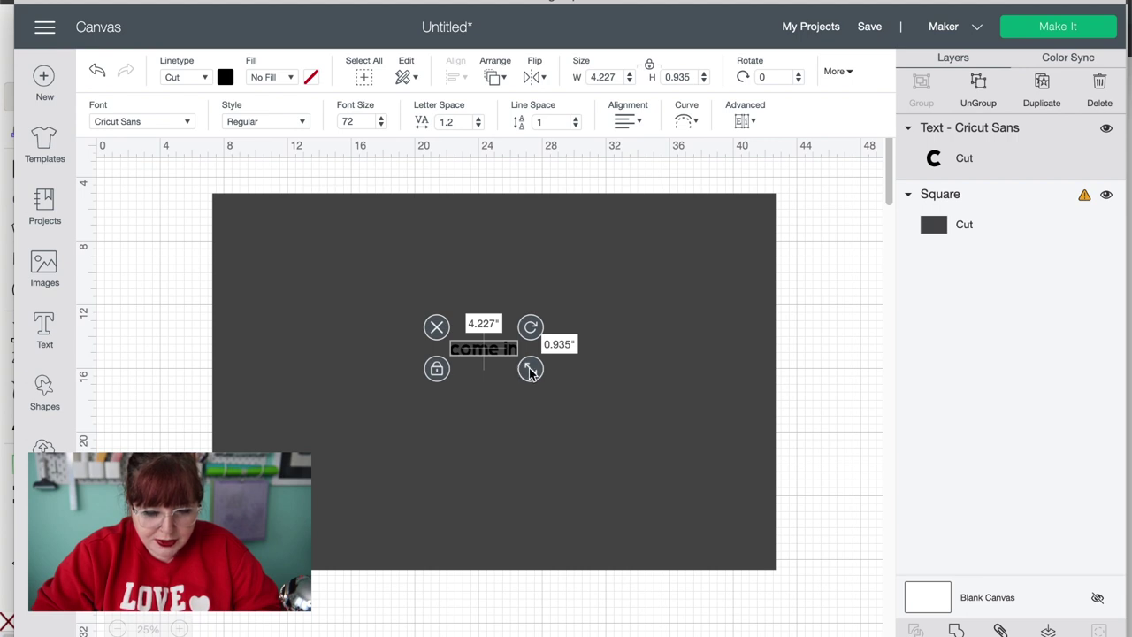
left_click_drag(530, 370, 430, 379)
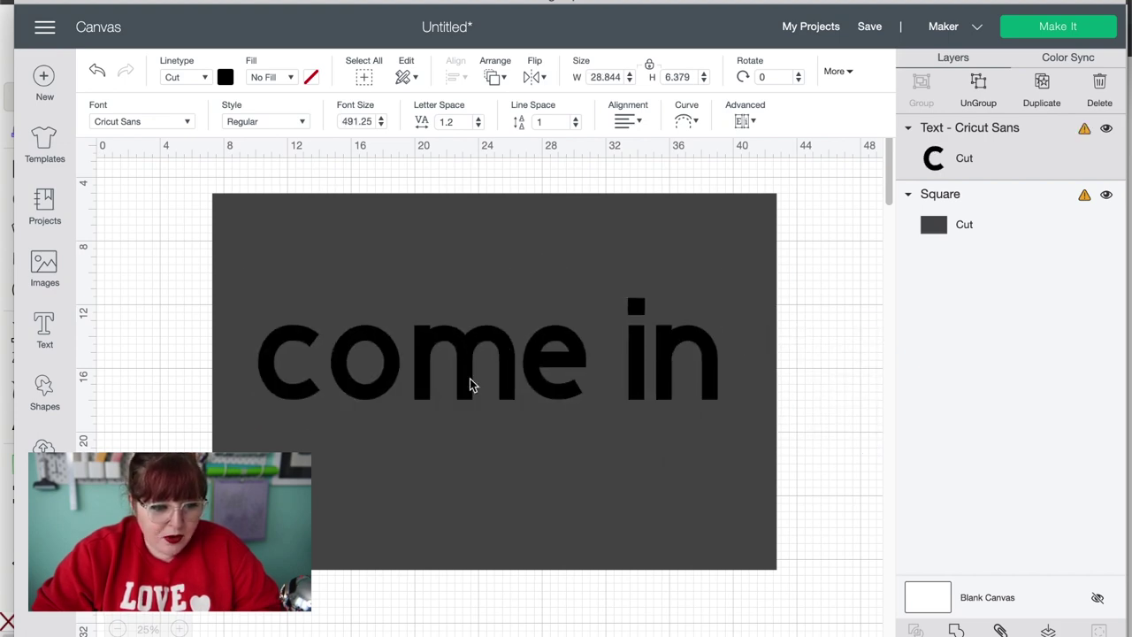
- Search the system fonts for "otherway" and apply the Otherway font to the "come in" text
left_click(112, 120)
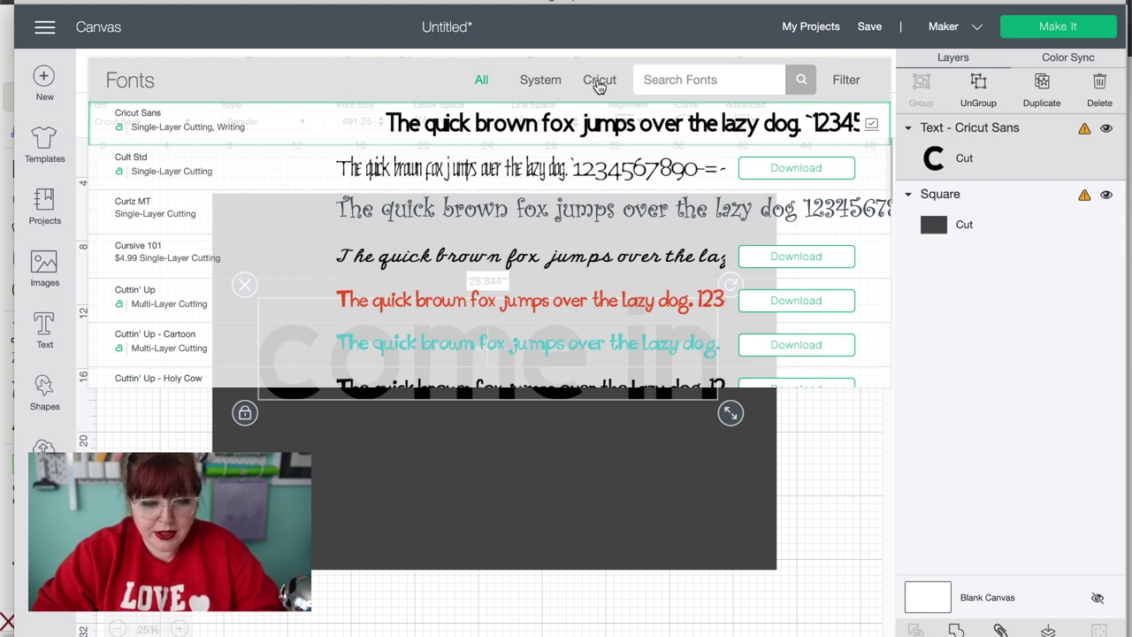
left_click(549, 83)
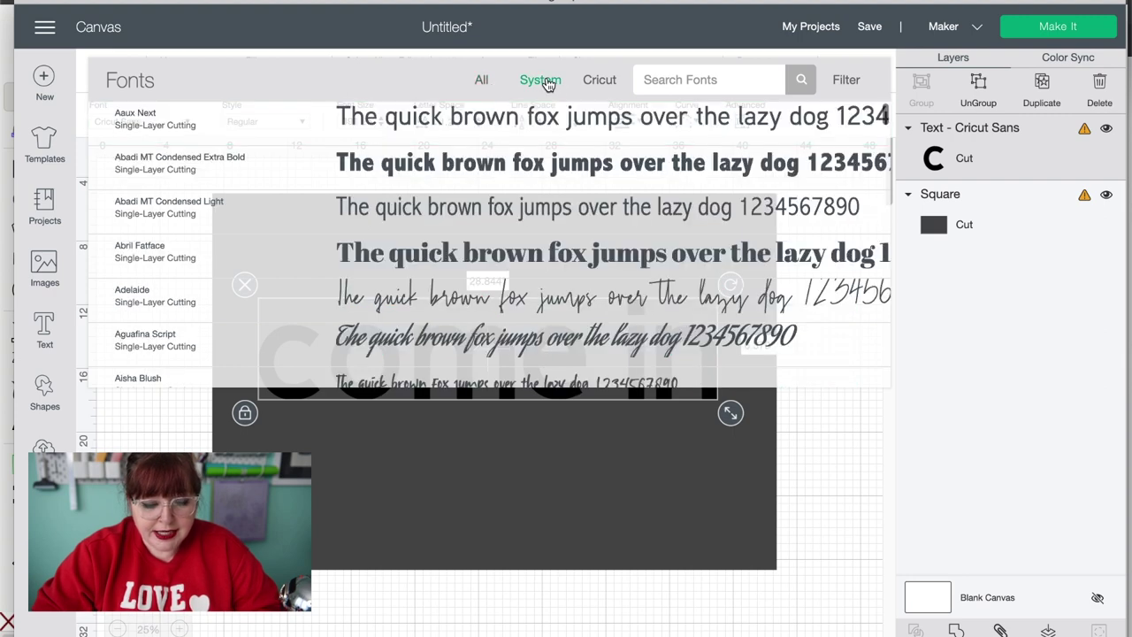
left_click(671, 80)
type("otherway")
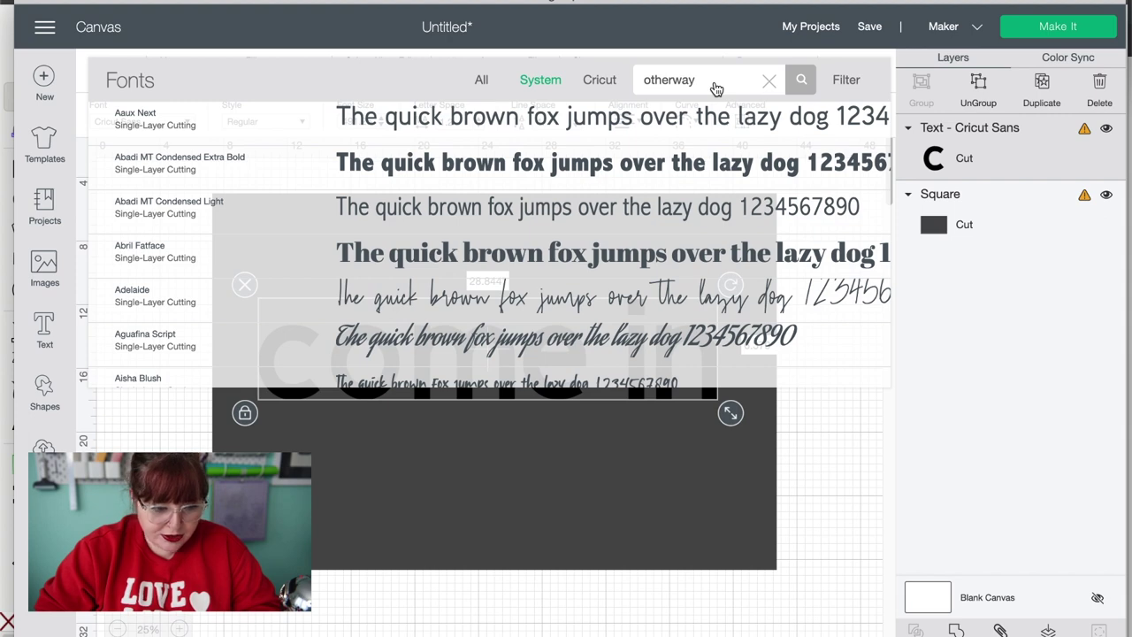
key("Return")
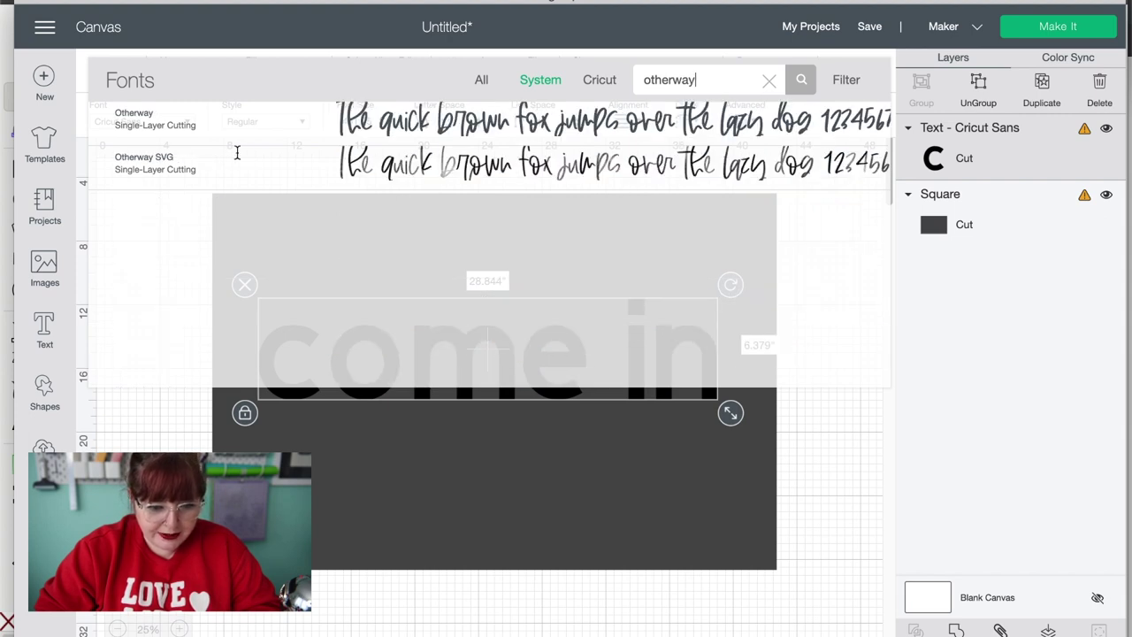
left_click(440, 120)
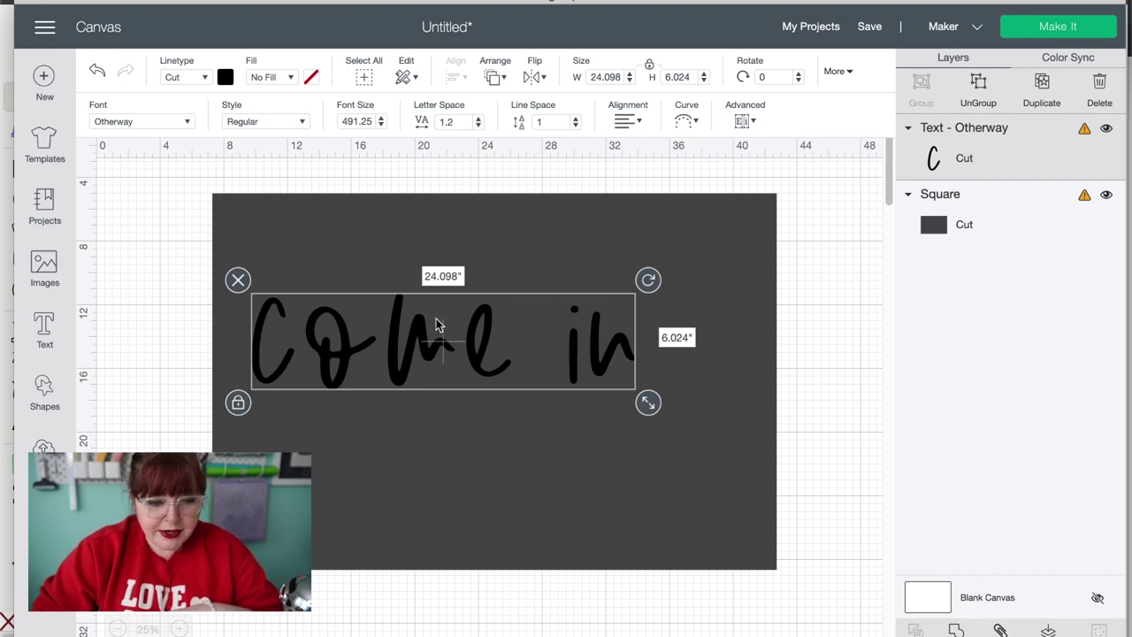
- Set the text's letter spacing to 0 and enlarge it to about 29.1 inches wide
left_click(453, 122)
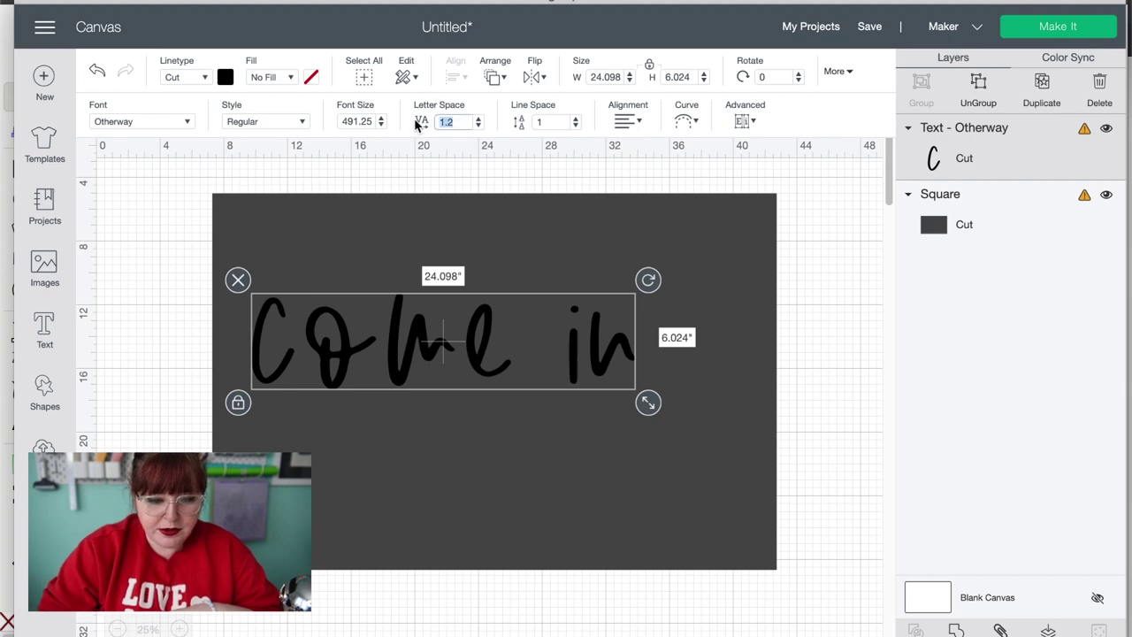
type("0")
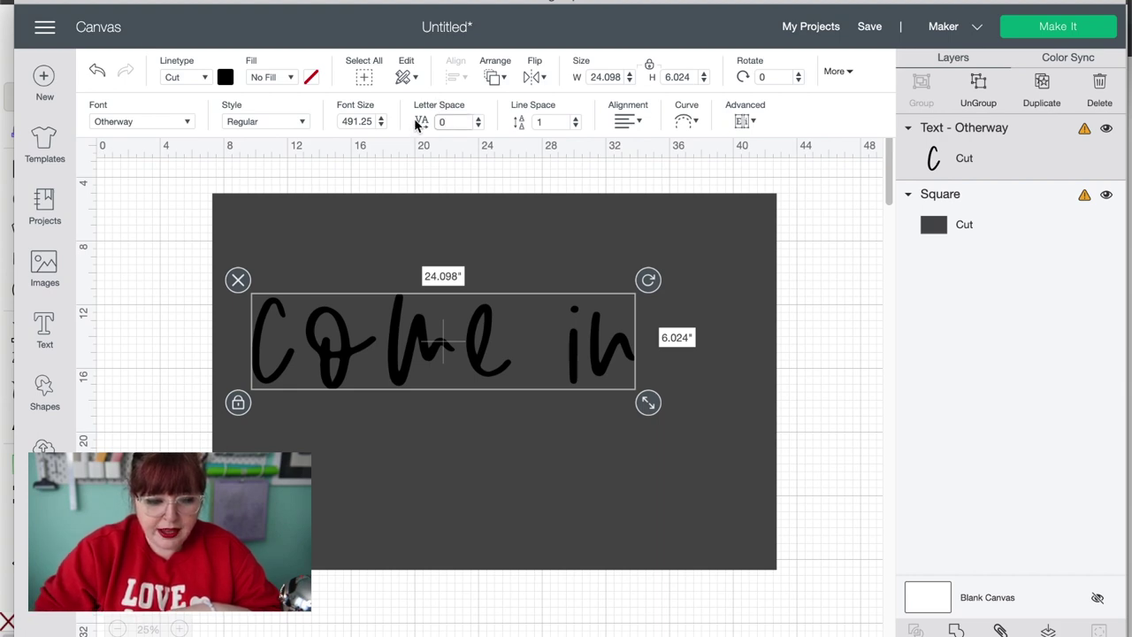
key("Return")
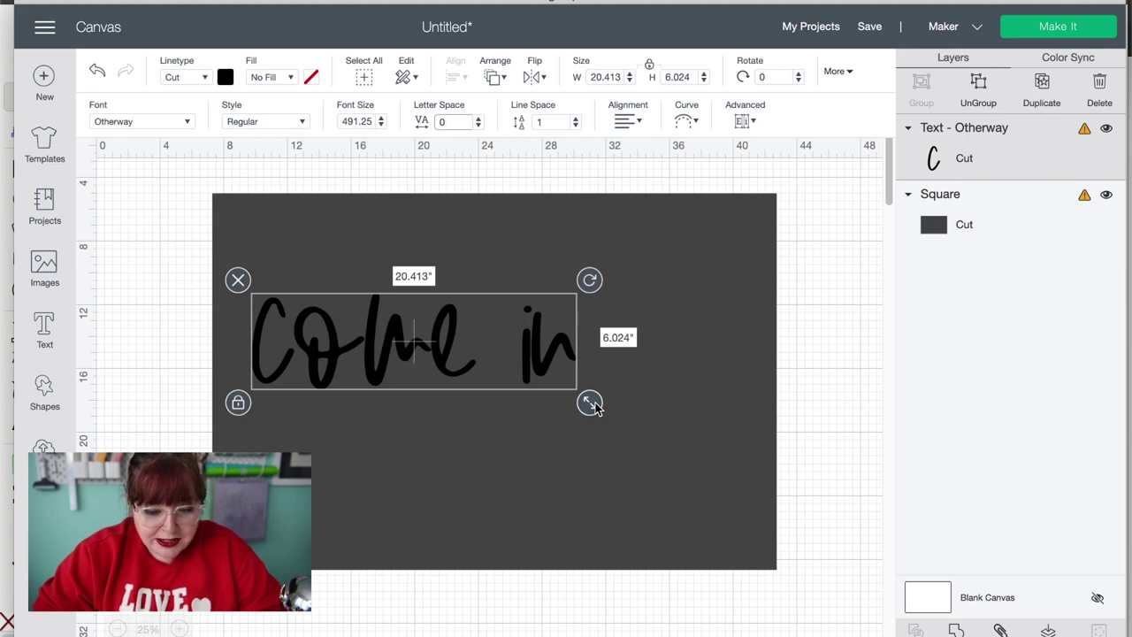
left_click_drag(595, 405, 657, 445)
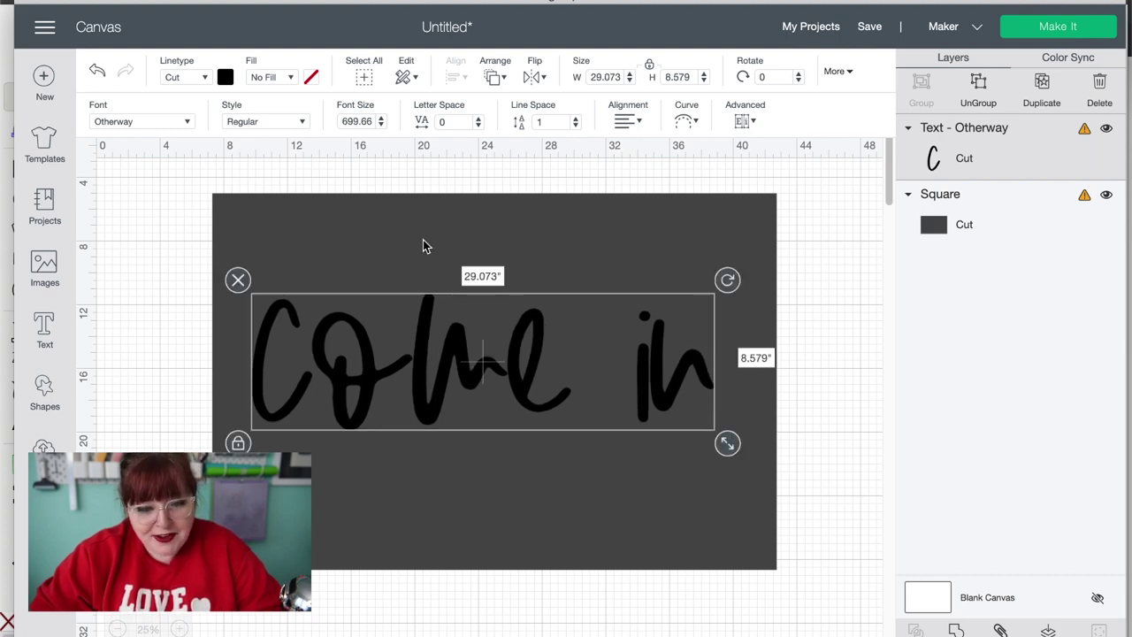
- Ungroup the "come in" text to individual letters
left_click(744, 120)
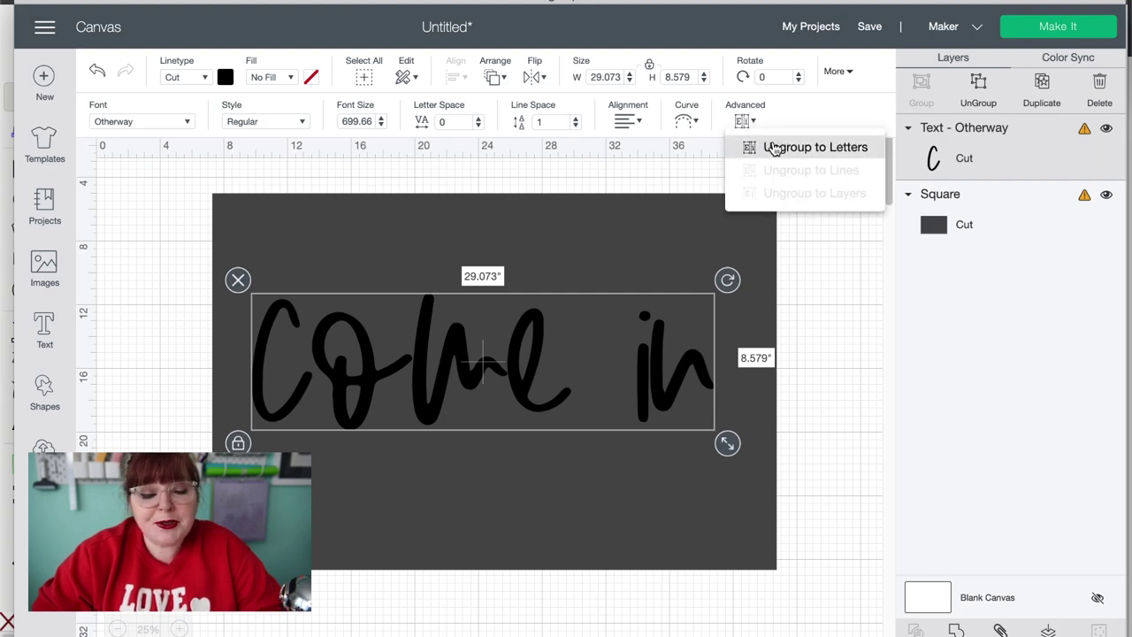
left_click(773, 148)
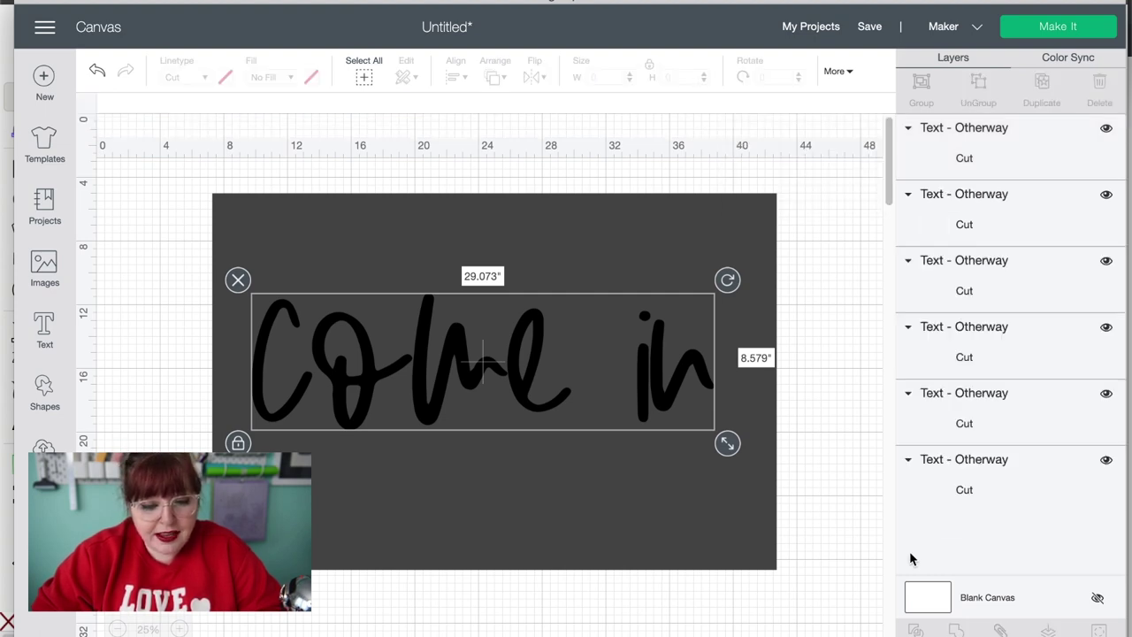
- Nudge the letter "m" left so it joins the tail of the "o"
left_click(819, 369)
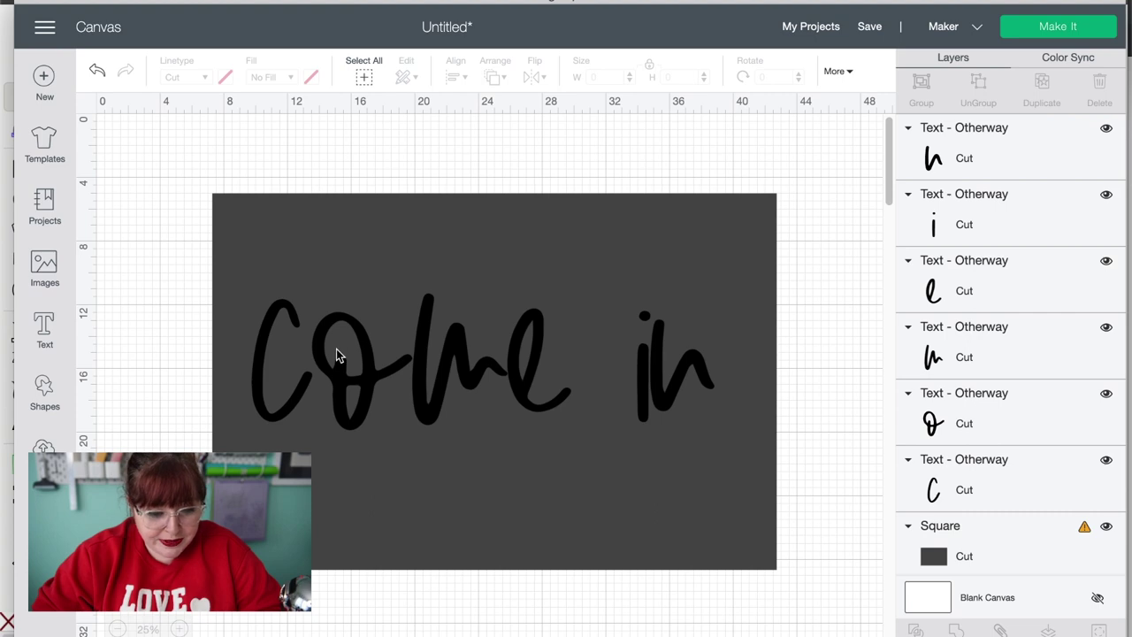
left_click(430, 384)
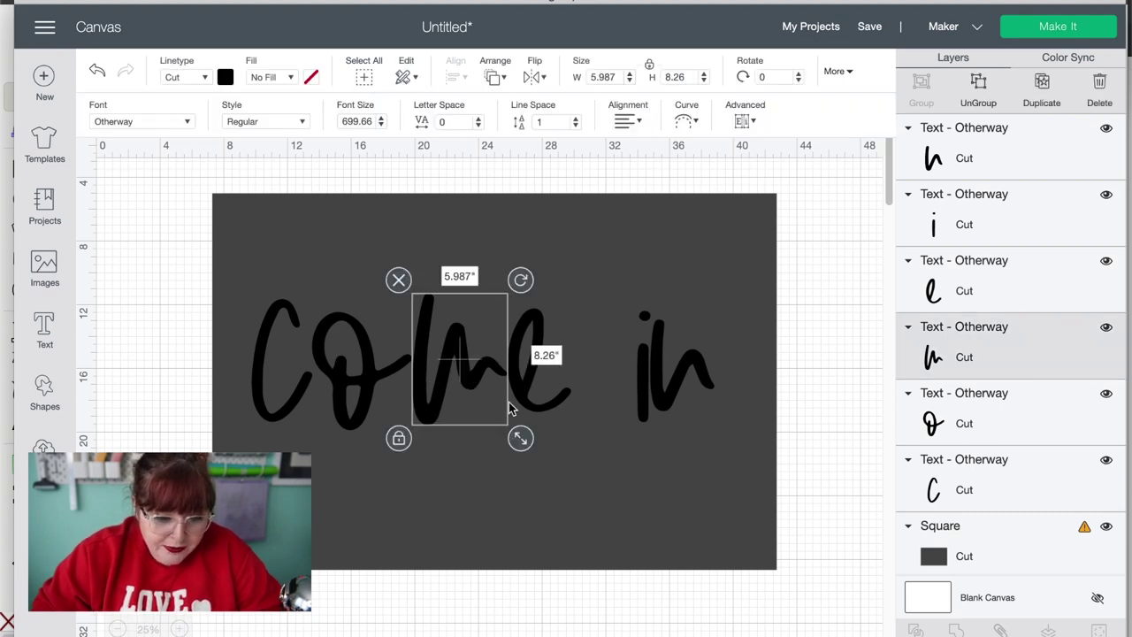
key("Left")
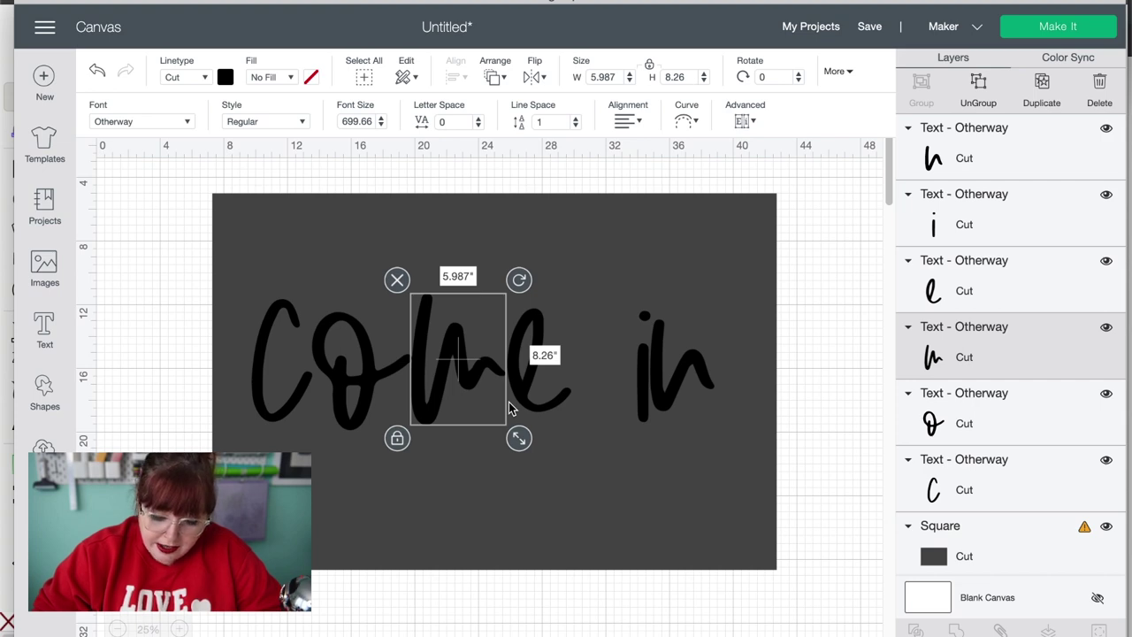
key("Left")
key("Left")
key("Left")
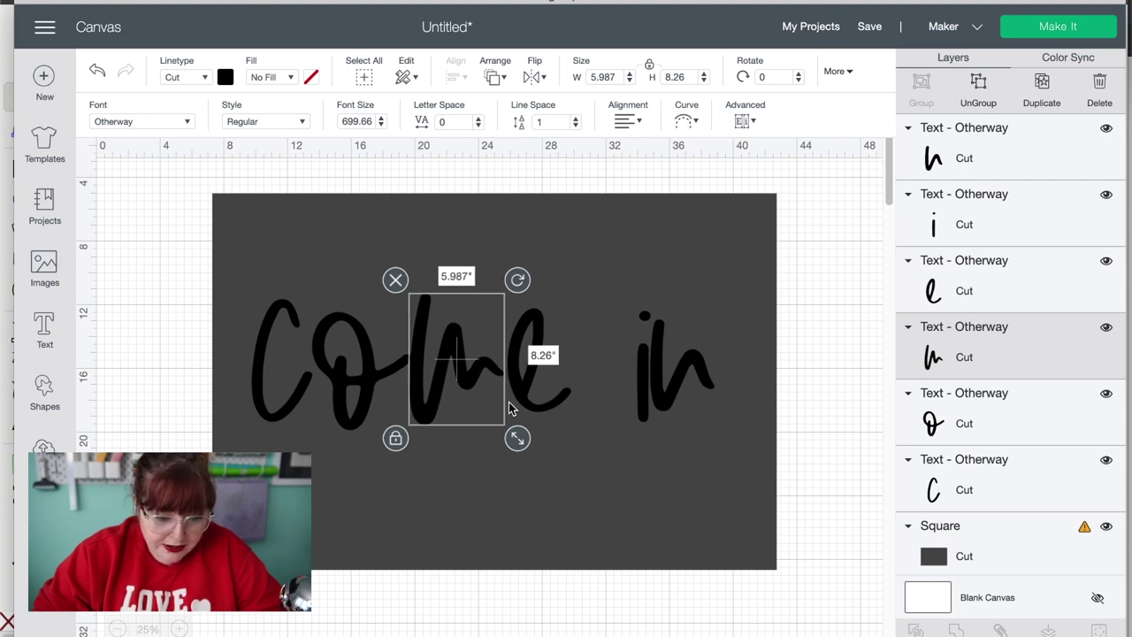
key("Left")
key("Left")
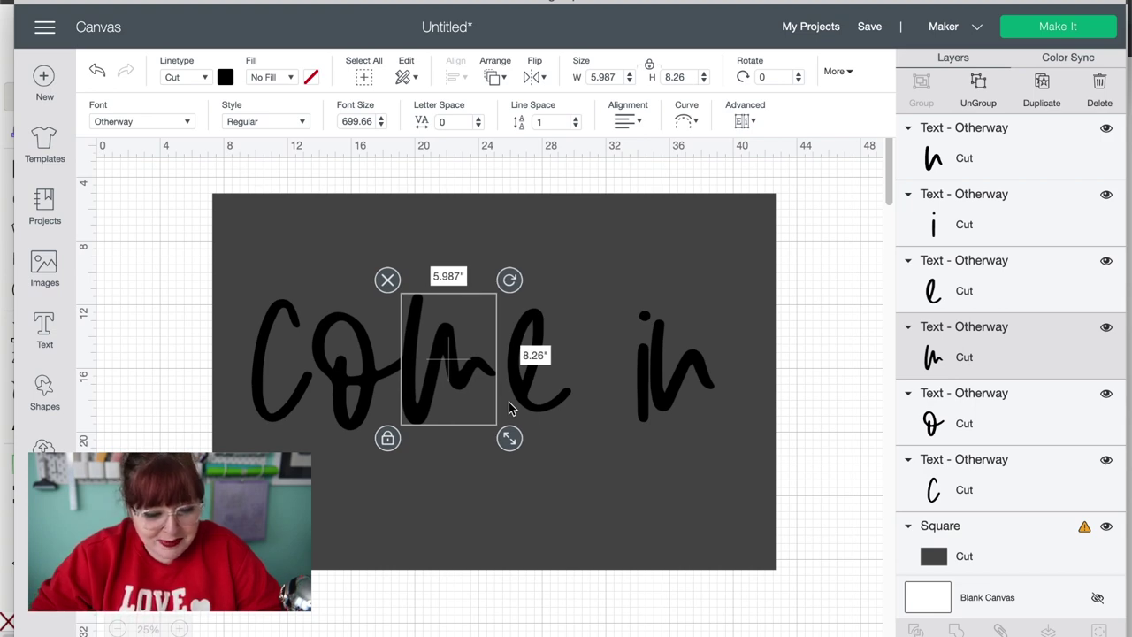
- Nudge the letter "e" left to close the gap to the "m"
left_click(537, 407)
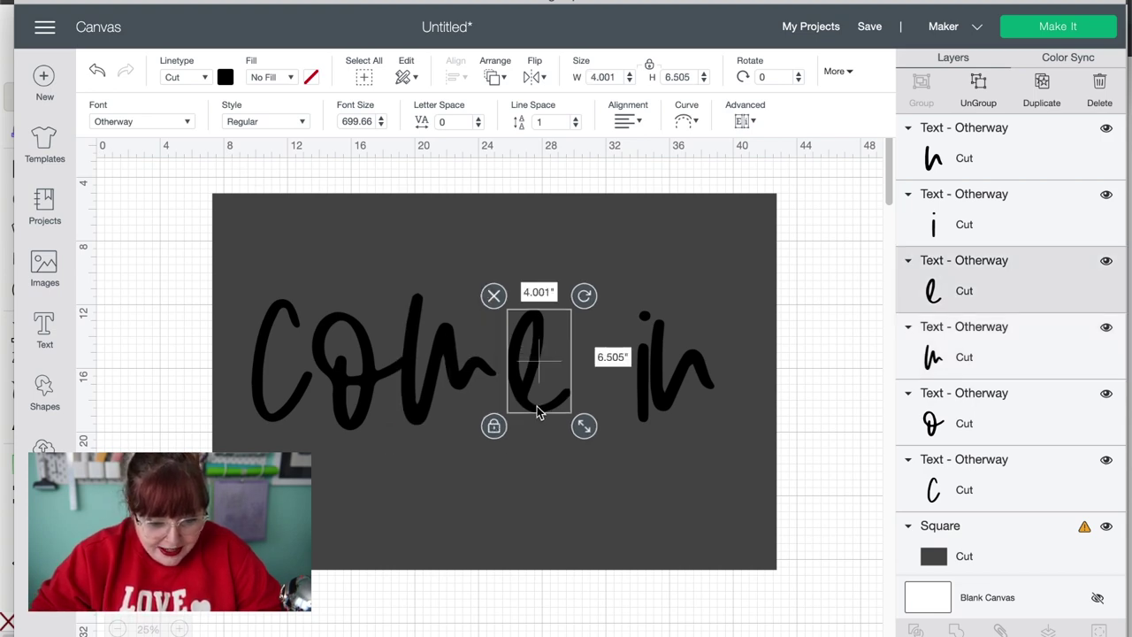
key("Left")
key("Left")
key("Left")
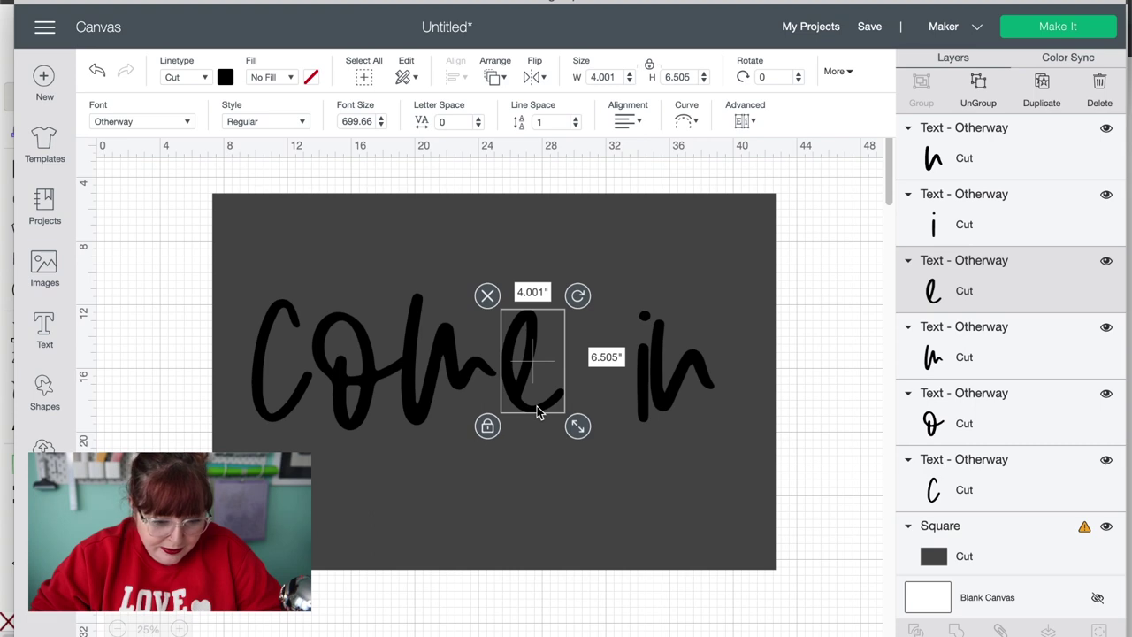
key("Left")
key("Right")
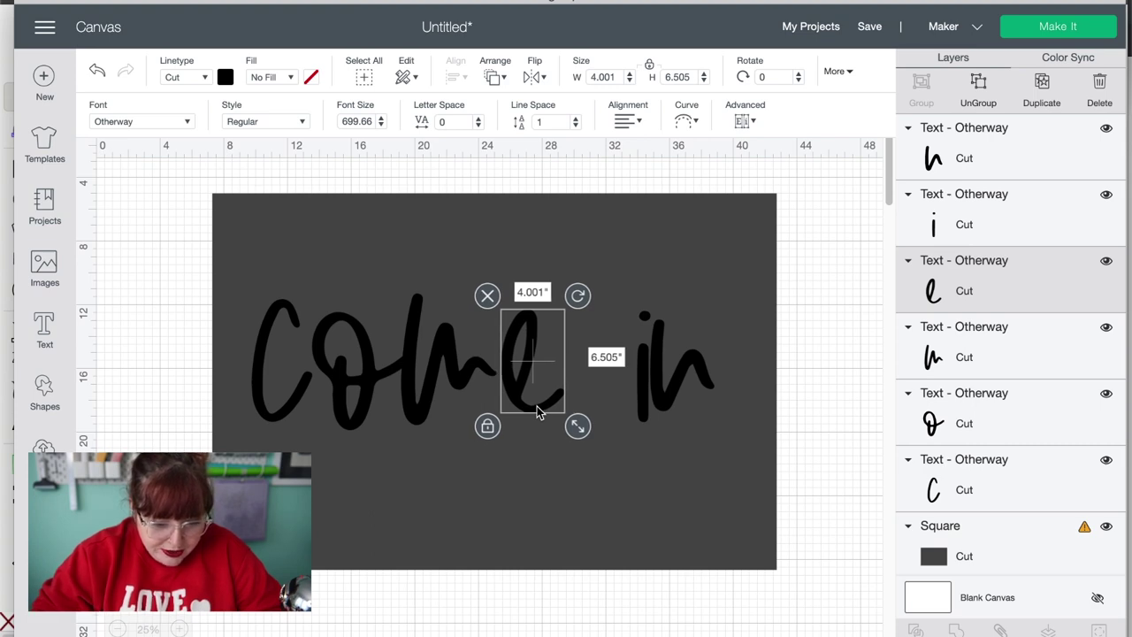
- Nudge the letter "i" left to widen its gap from the "n"
left_click(646, 409)
key("Left")
key("Left")
key("Left")
key("Left")
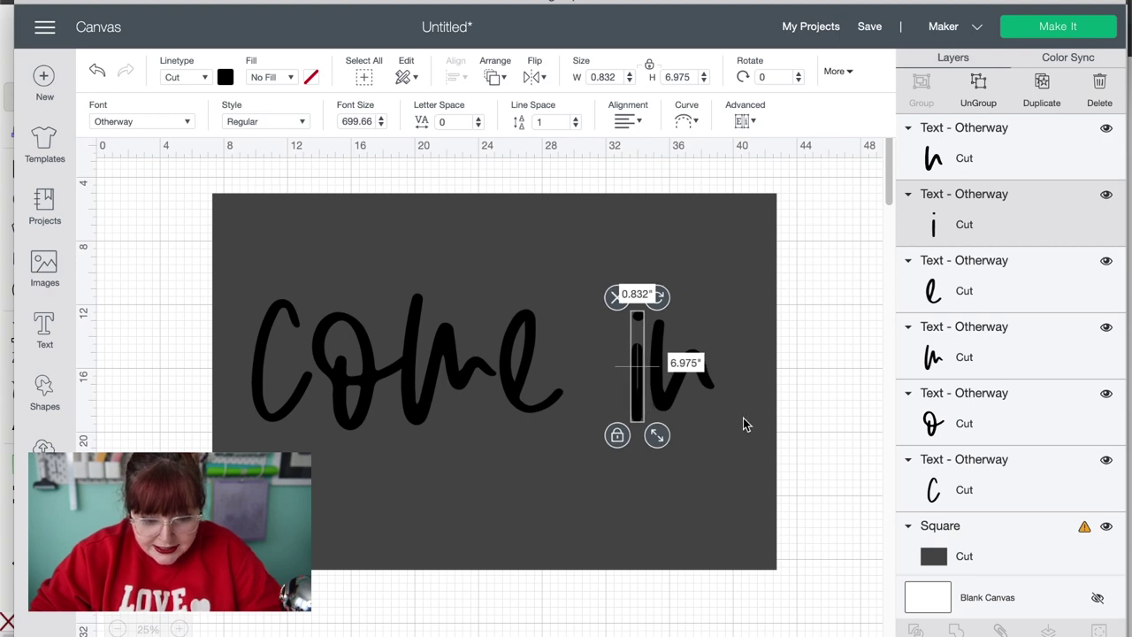
left_click(822, 450)
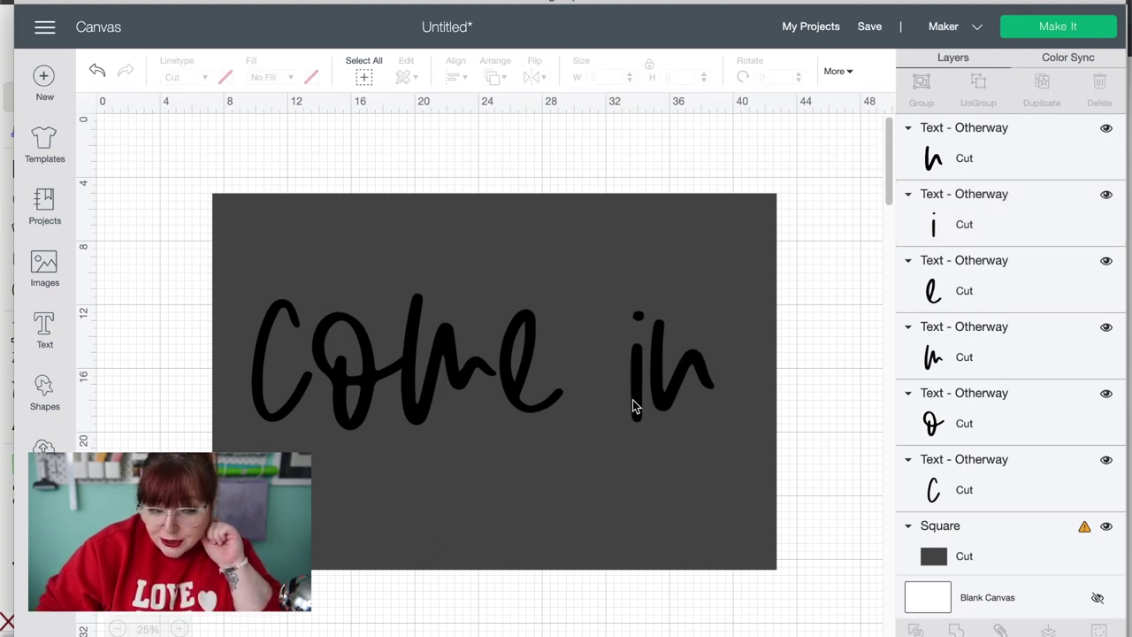
left_click(632, 399)
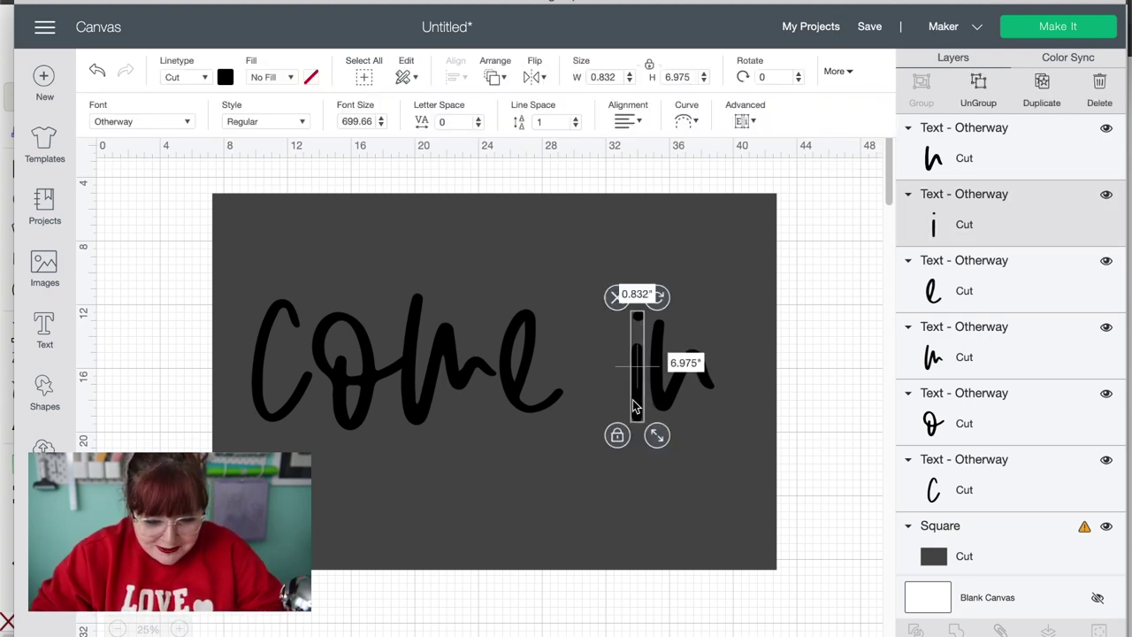
key("Left")
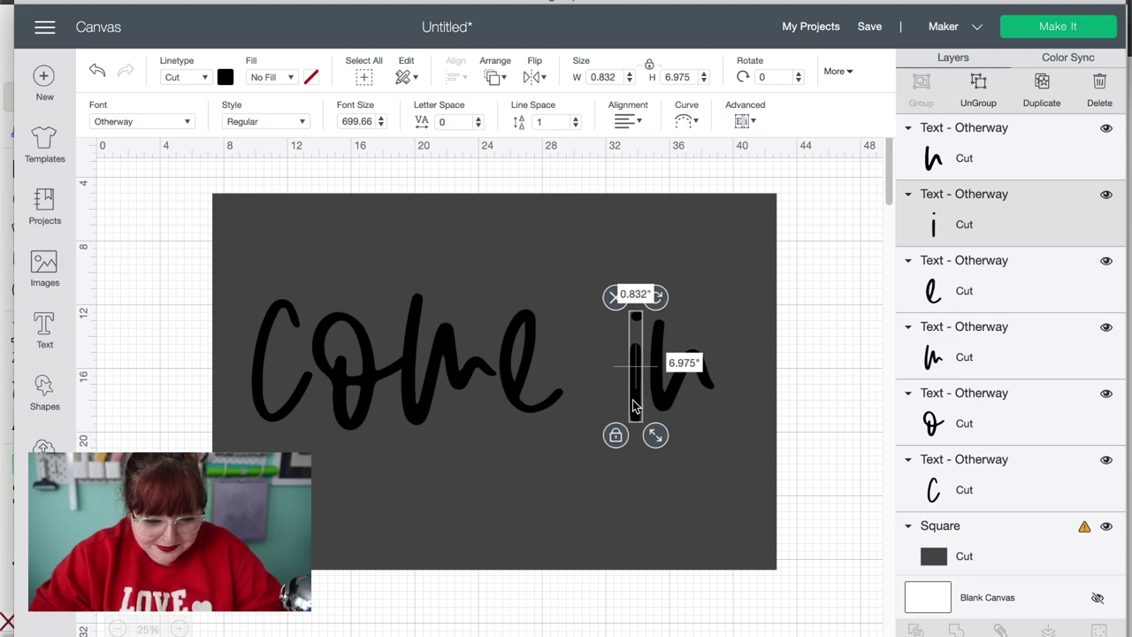
left_click(802, 463)
- Nudge the letter "c" slightly right, closer to the "o"
left_click(298, 396)
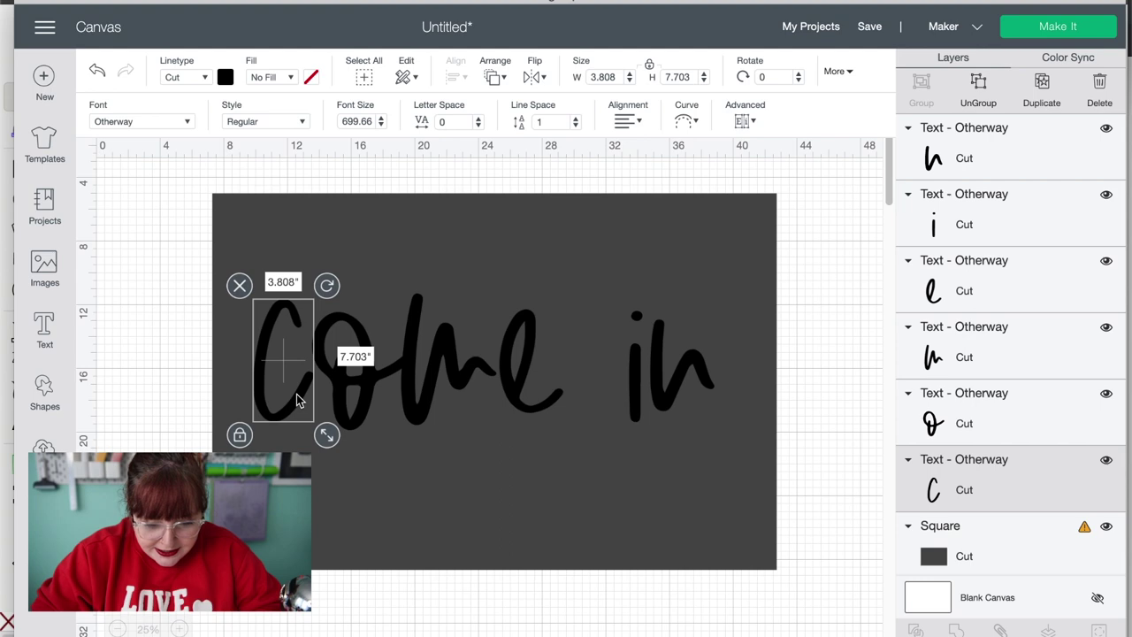
left_click(639, 396)
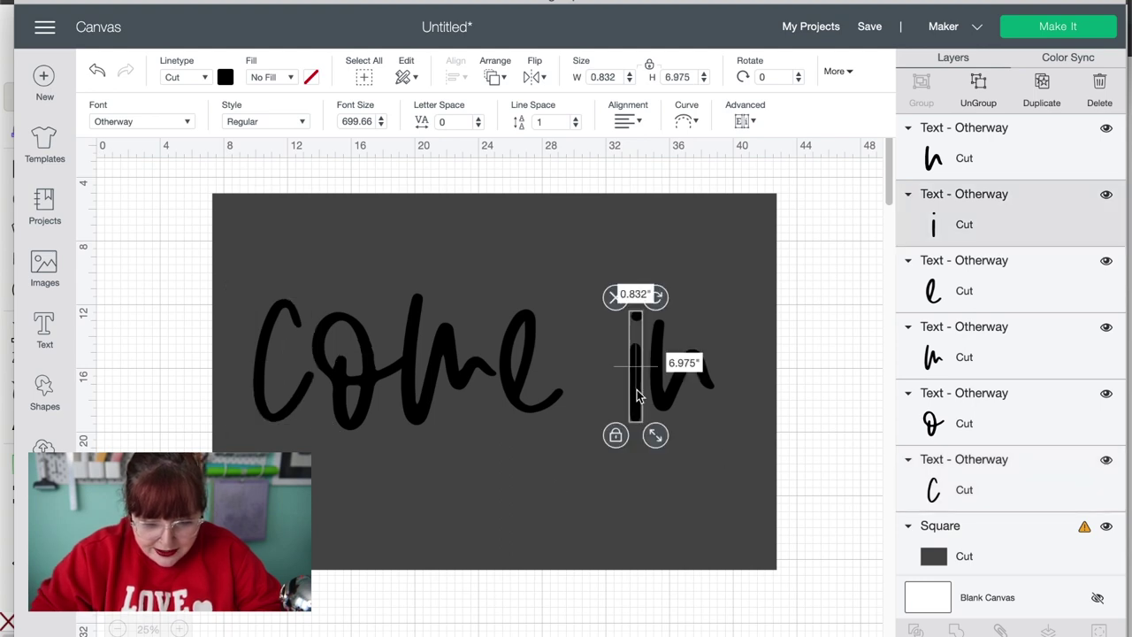
left_click(829, 378)
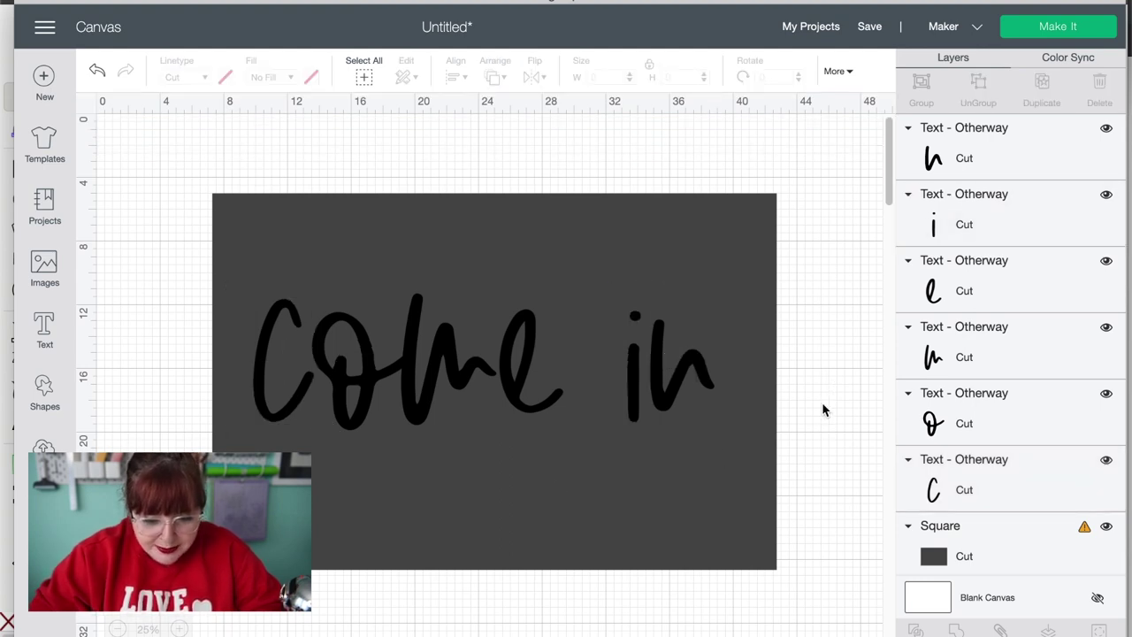
- Weld the letters "i" and "n" into one shape
left_click(634, 398)
left_click(677, 394, "shift")
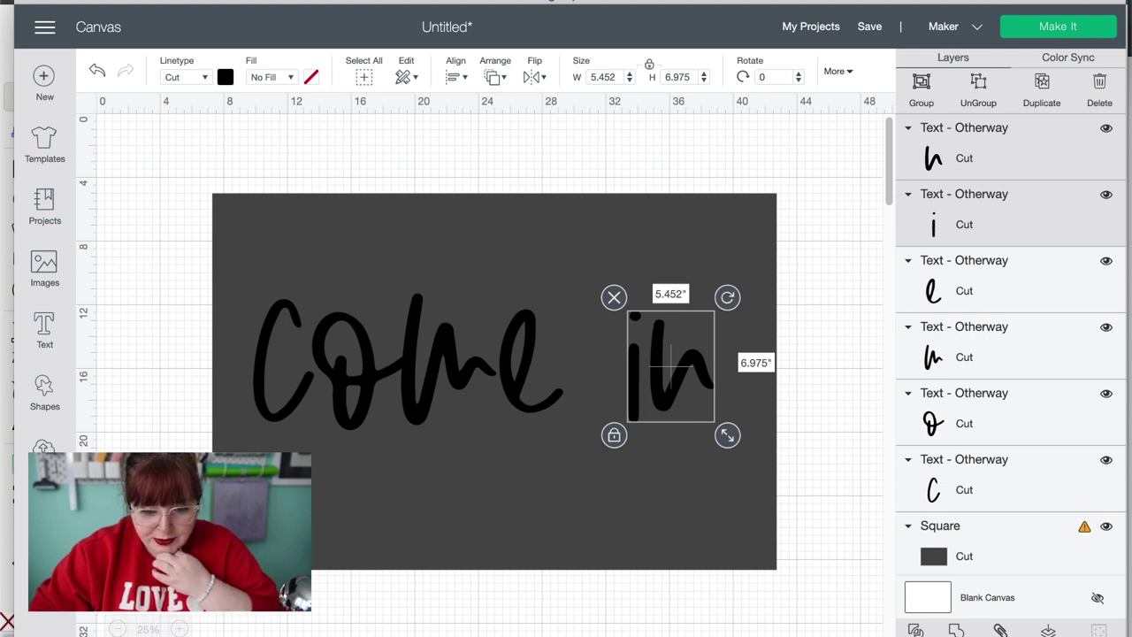
left_click(956, 630)
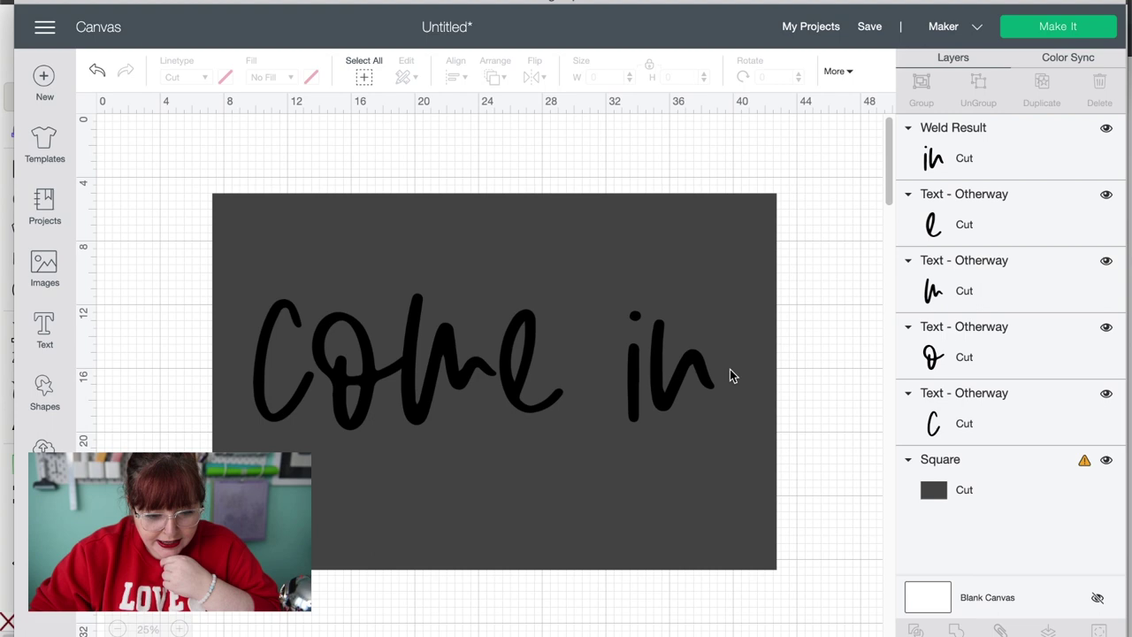
- Nudge the welded word "in" left, closer to the letters of "come"
left_click(520, 378)
left_click(645, 379)
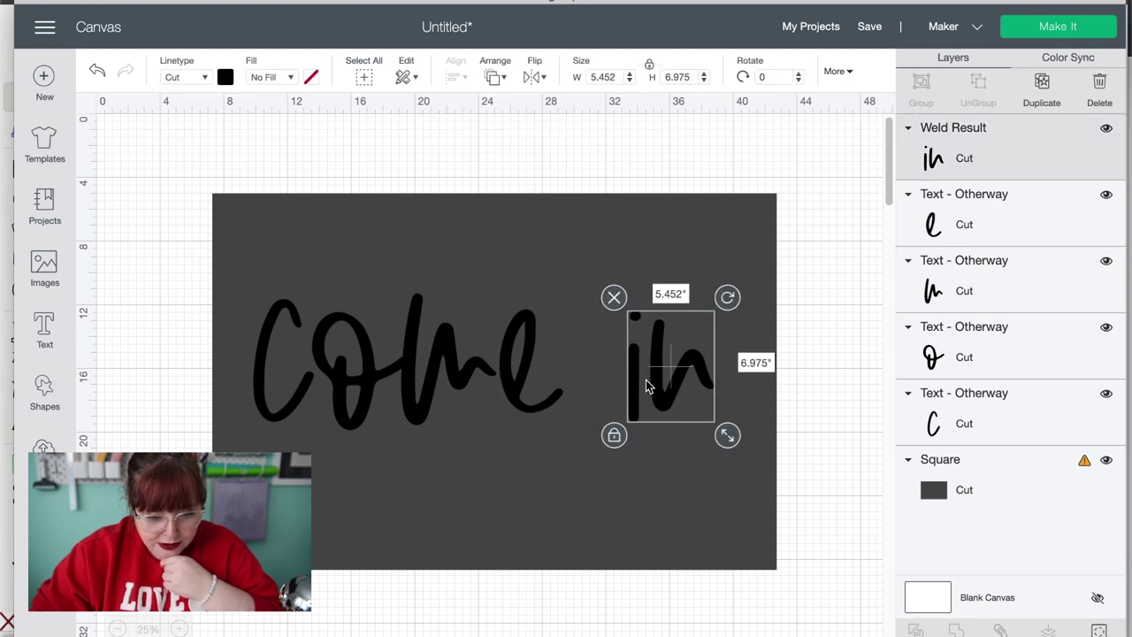
key("Left")
key("Left")
key("Left")
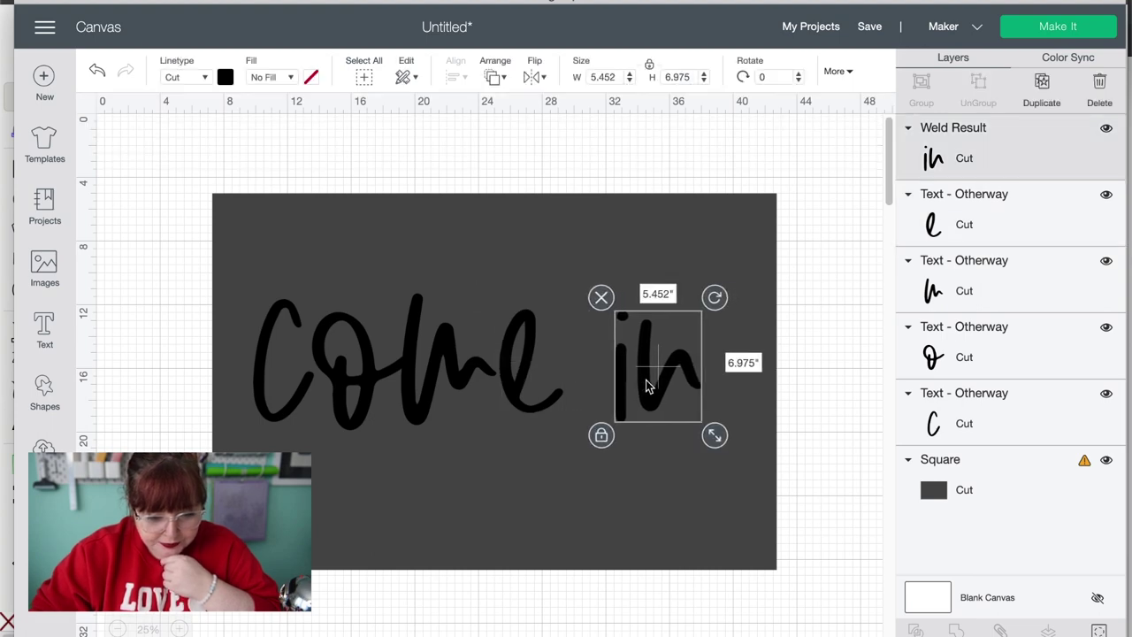
key("Left")
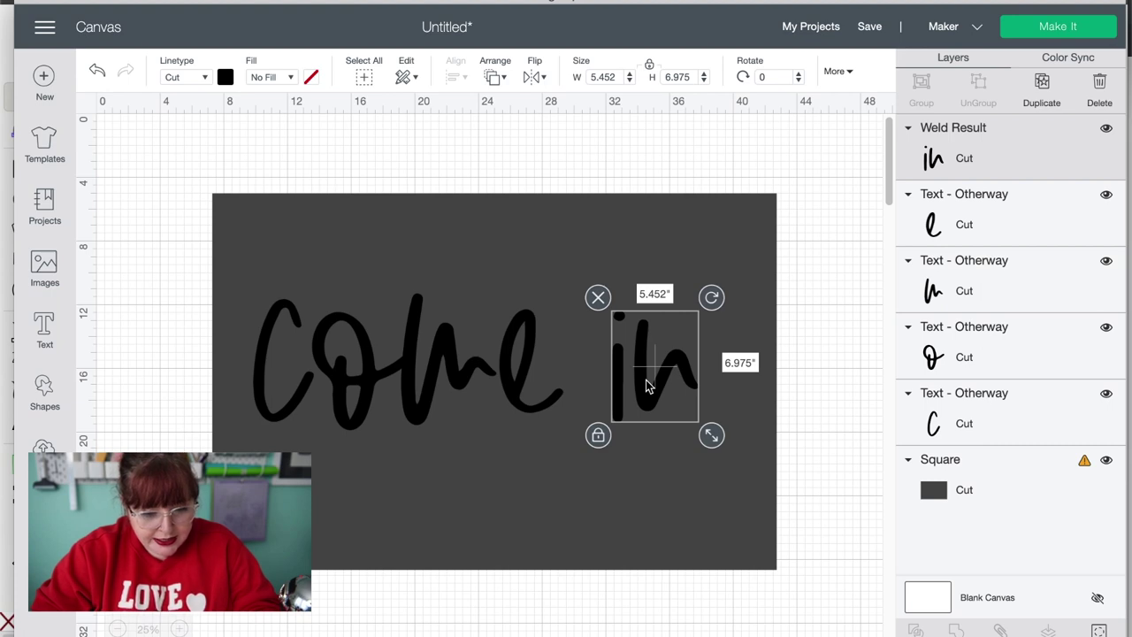
- Weld the word "in" and the letters "e", "m", "o" and "c" into a single shape
left_click(519, 390, "shift")
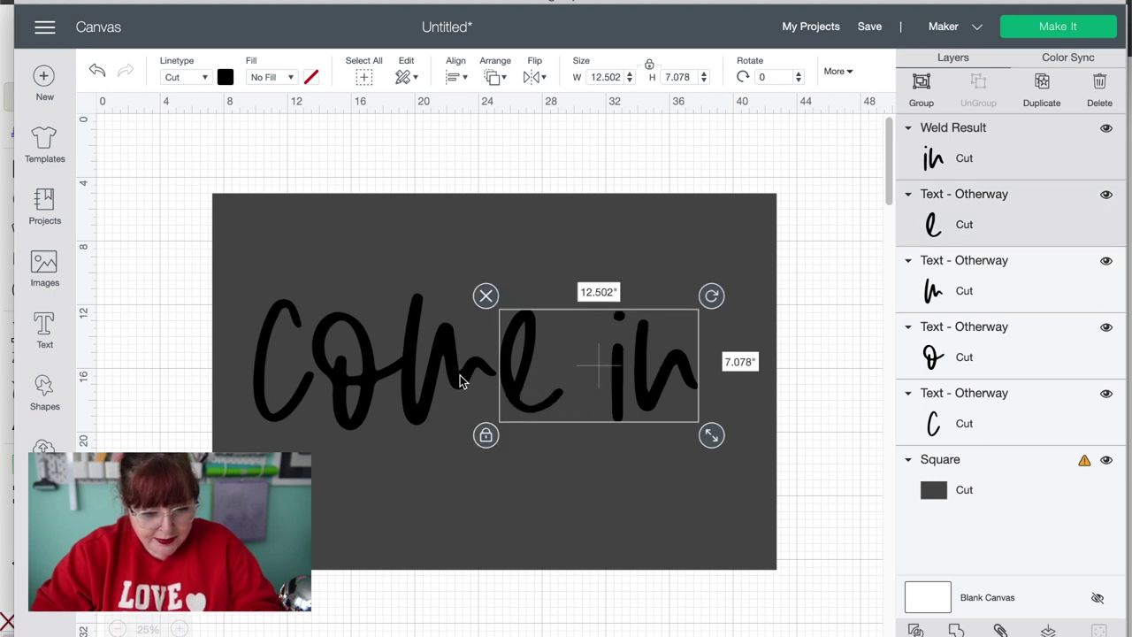
left_click(460, 380, "shift")
left_click(317, 398, "shift")
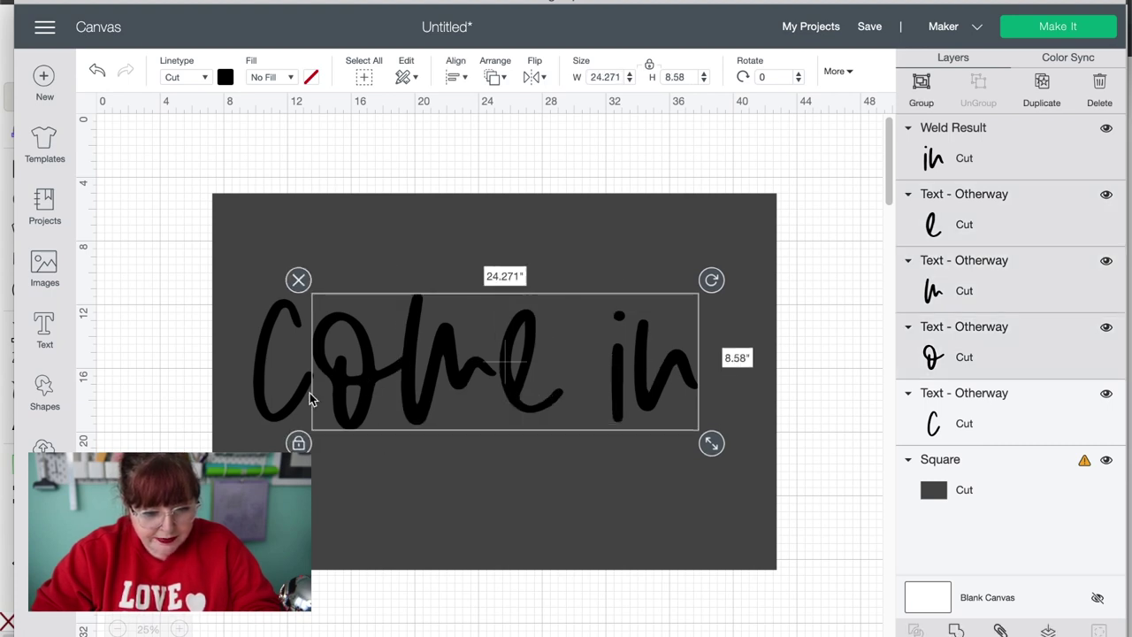
left_click(299, 401, "shift")
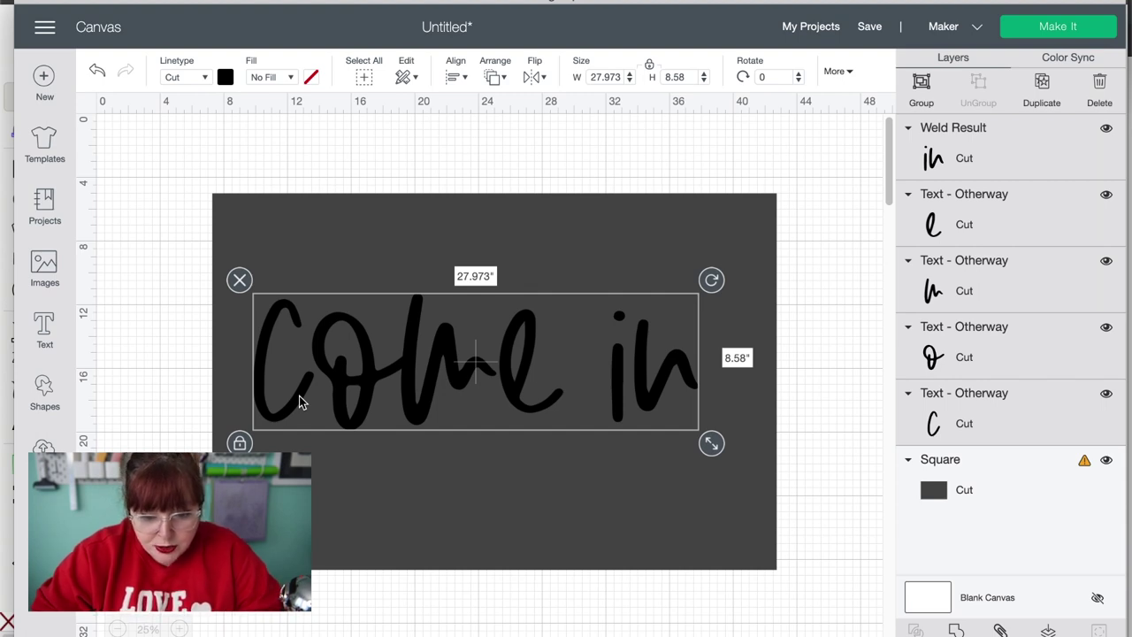
left_click(957, 628)
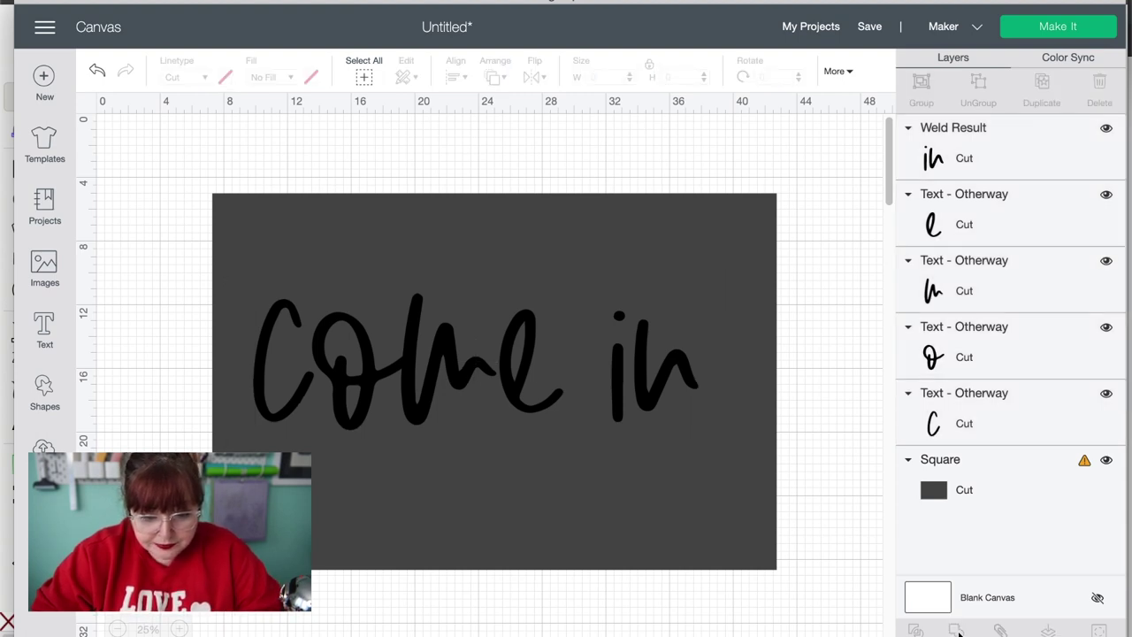
- Move the welded "come in" lettering to the upper half of the rectangle, at about x 11.3 and y 7.5 inches
left_click(634, 366)
left_click_drag(634, 366, 655, 375)
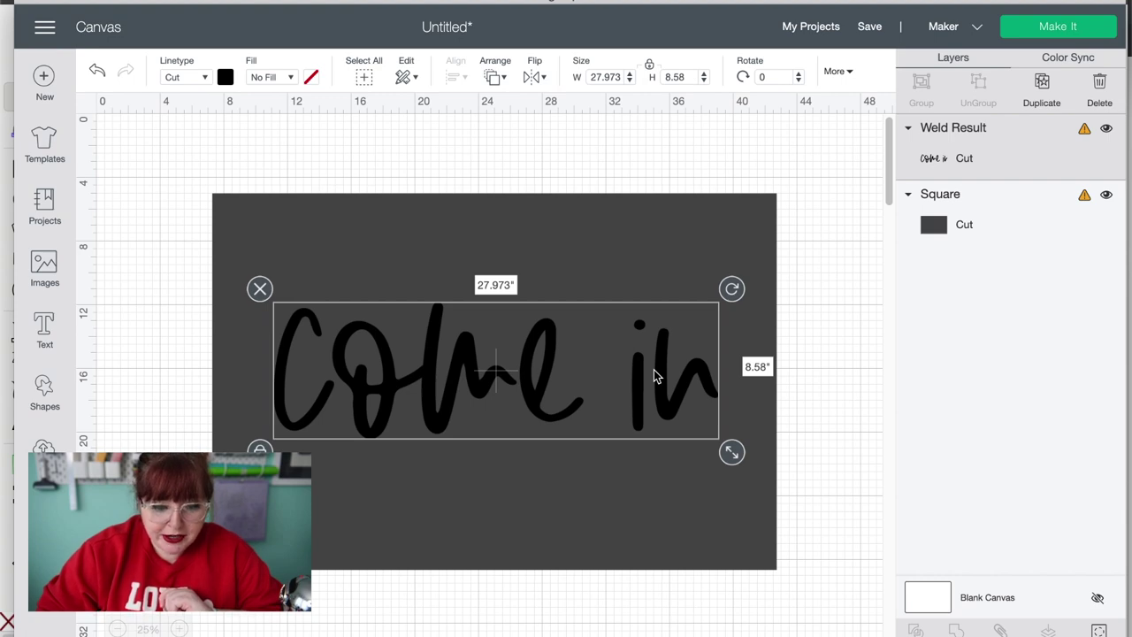
left_click_drag(654, 370, 651, 304)
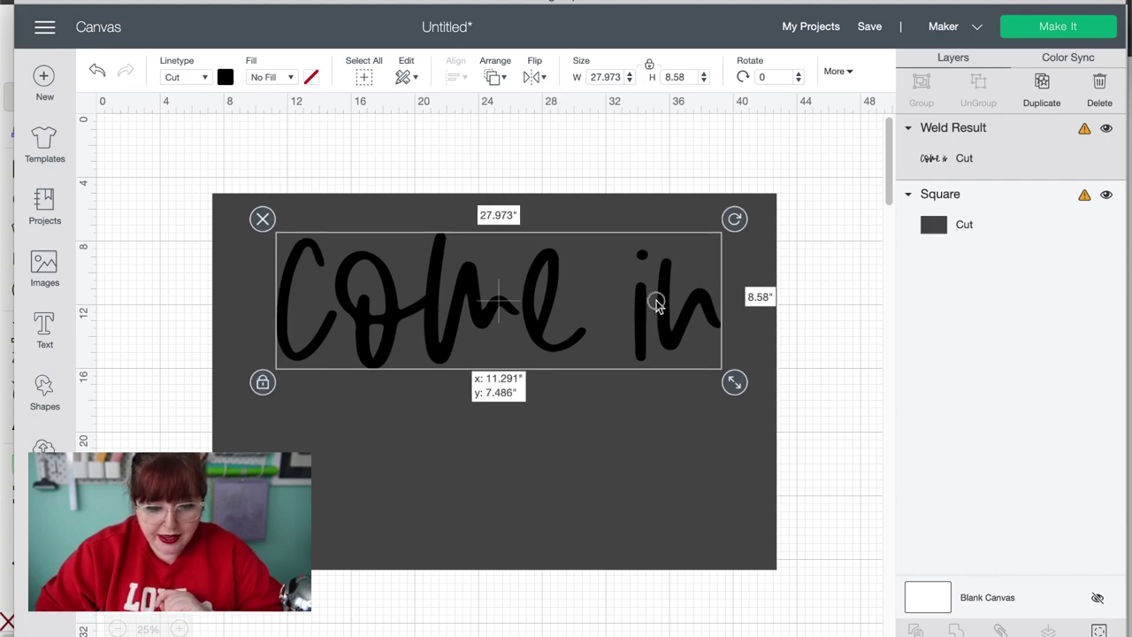
- Add a second "come in" text below the welded lettering and enlarge it to about 27.5 inches wide
left_click(44, 329)
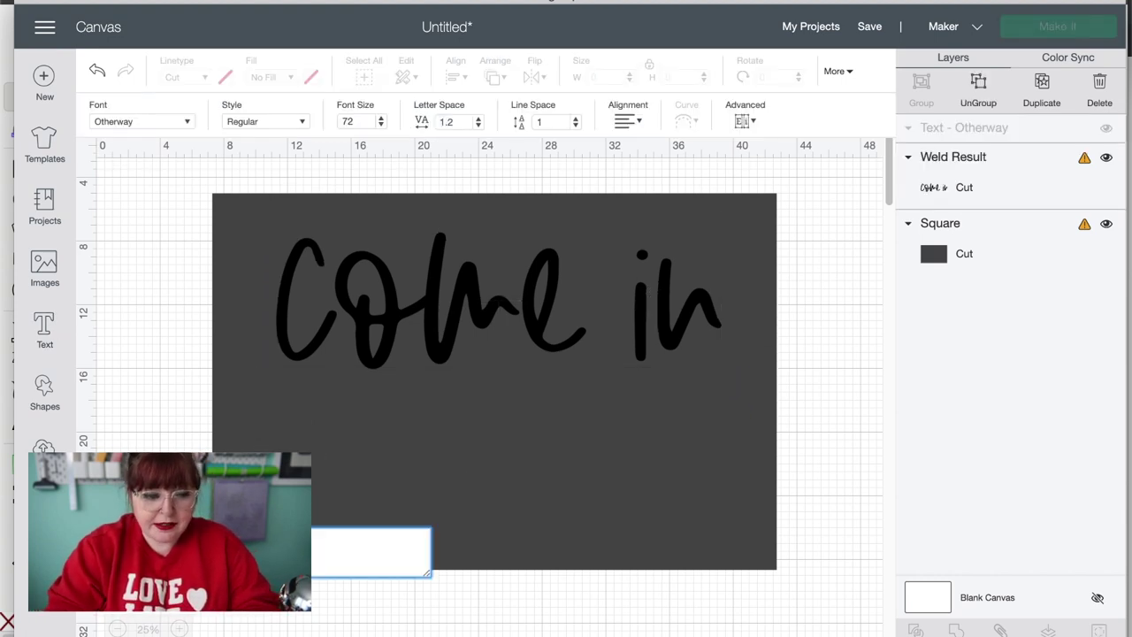
type("come in")
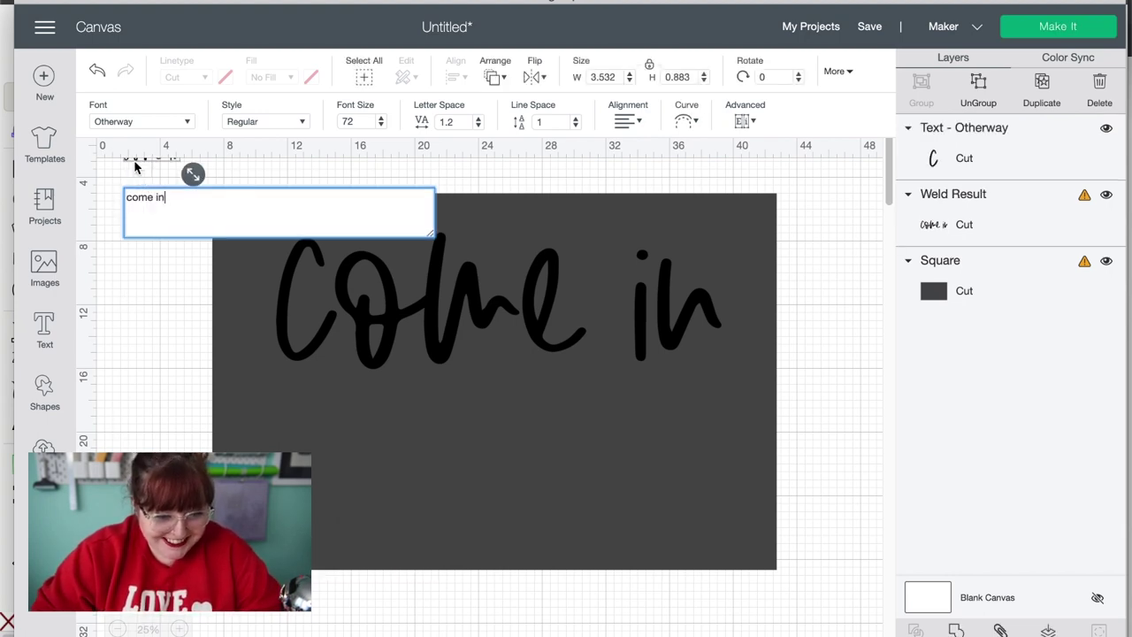
left_click_drag(134, 166, 744, 545)
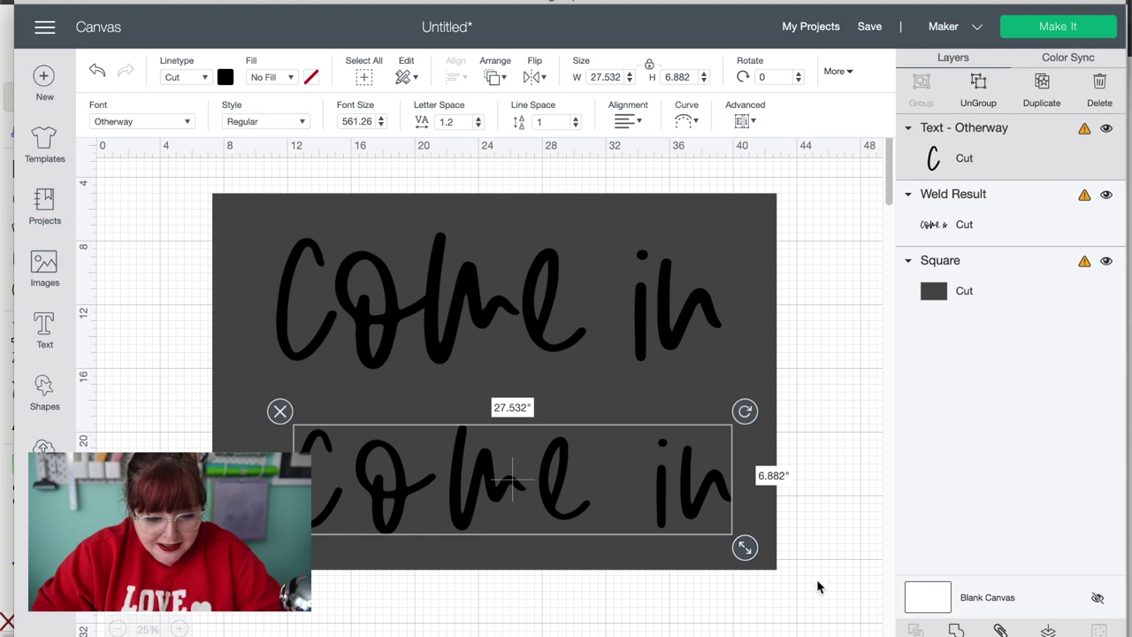
left_click(821, 611)
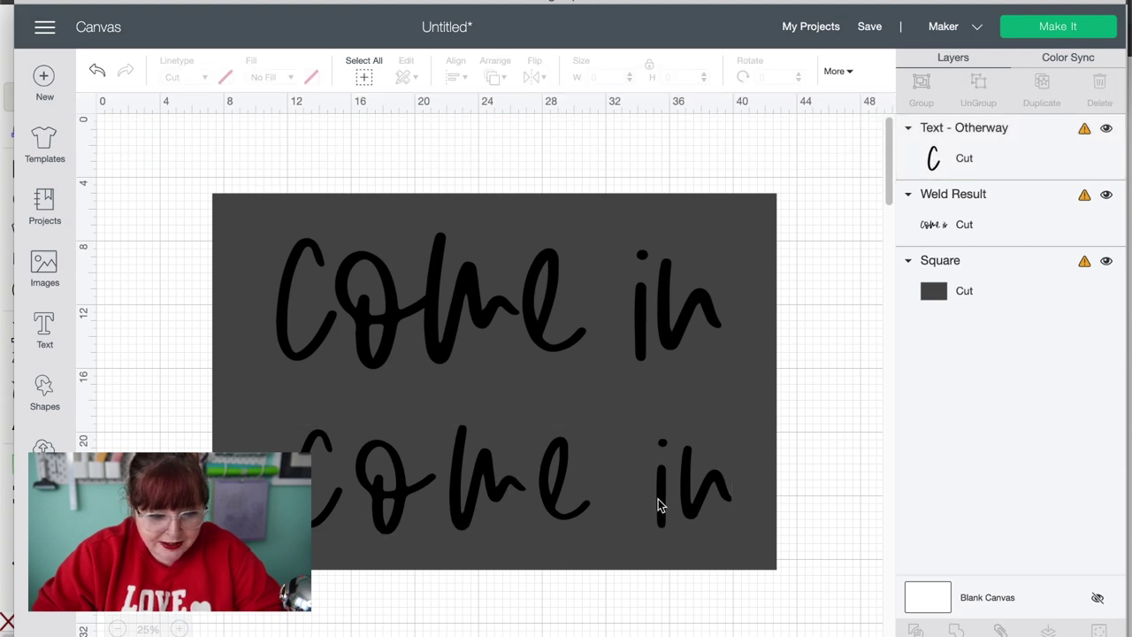
- Set the letter spacing of the lower "come in" text to 0
left_click(661, 506)
double_click(445, 121)
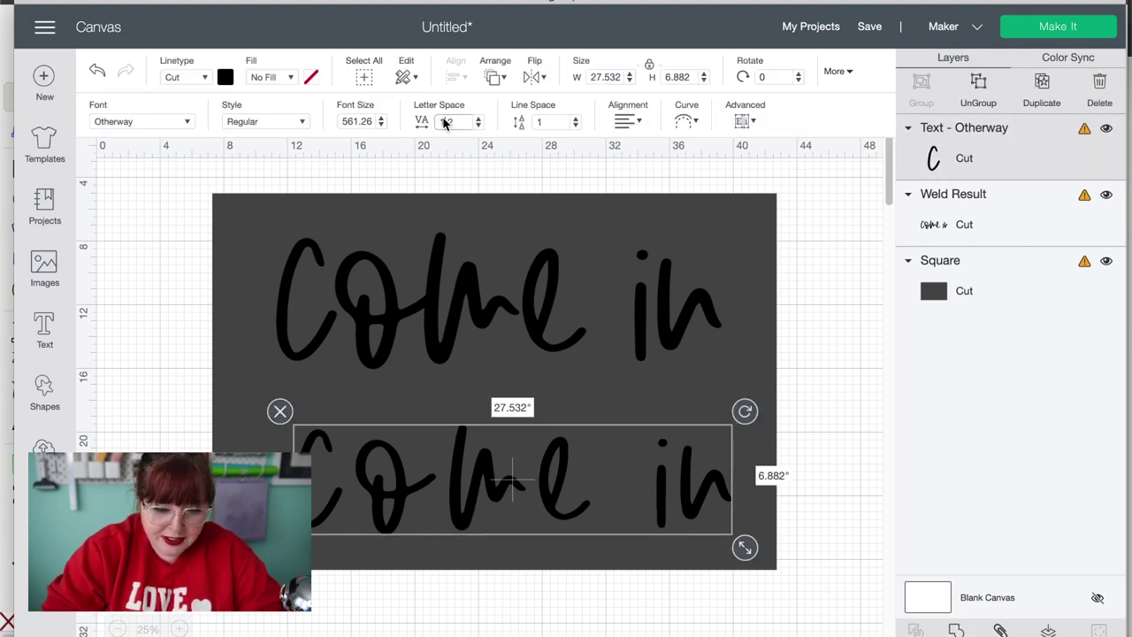
type("0")
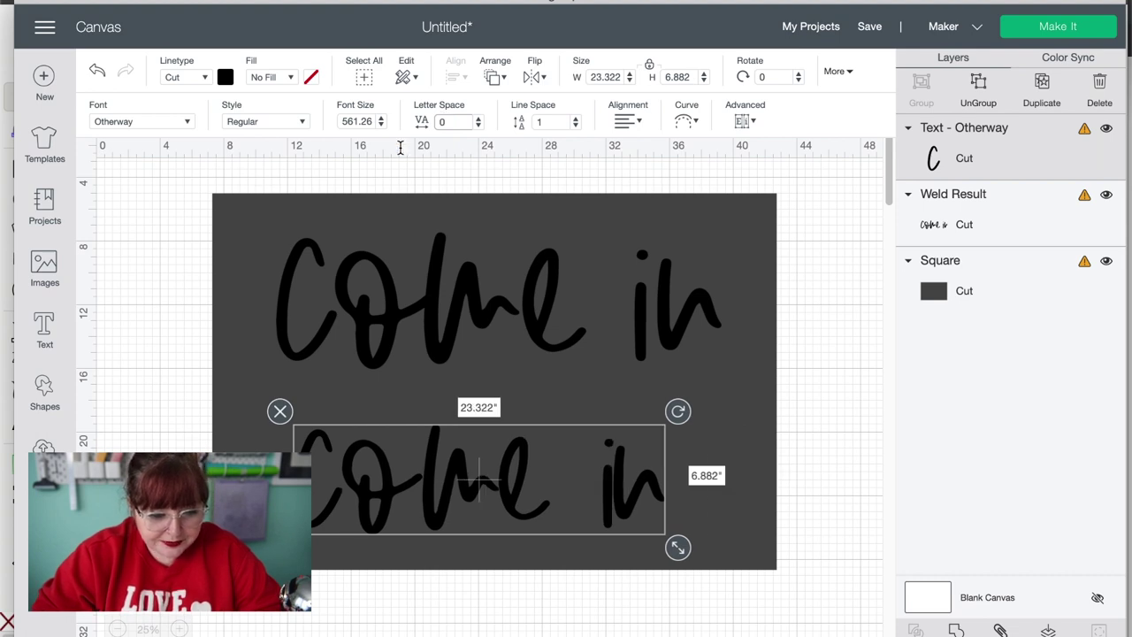
- Delete the lower "come in" text, keeping the welded lettering and the rectangle
left_click(221, 382)
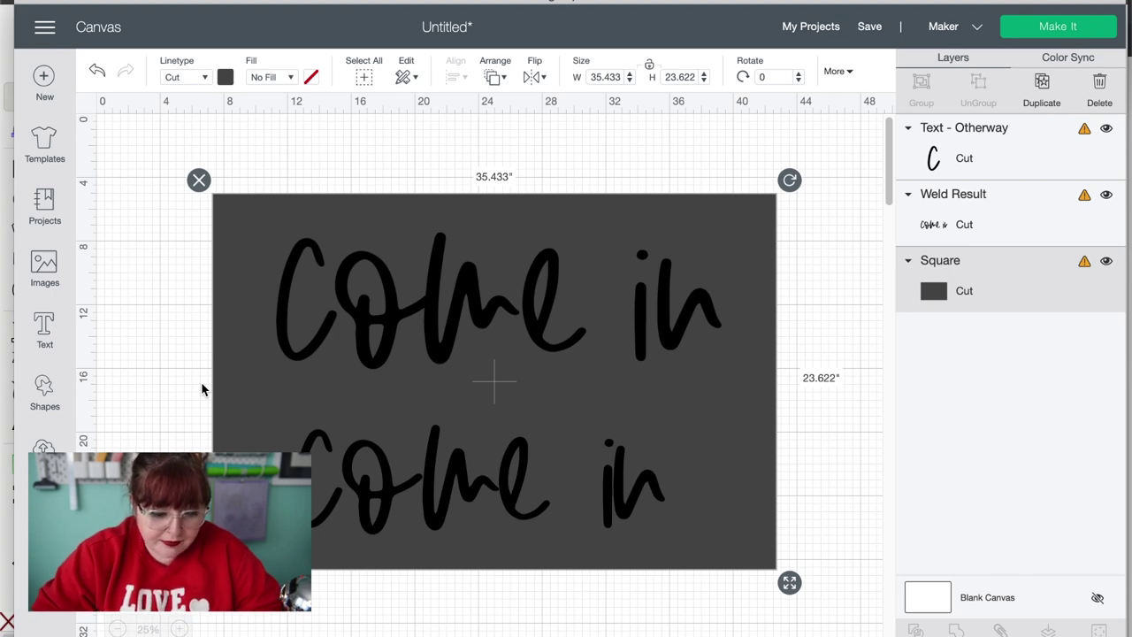
left_click(346, 478)
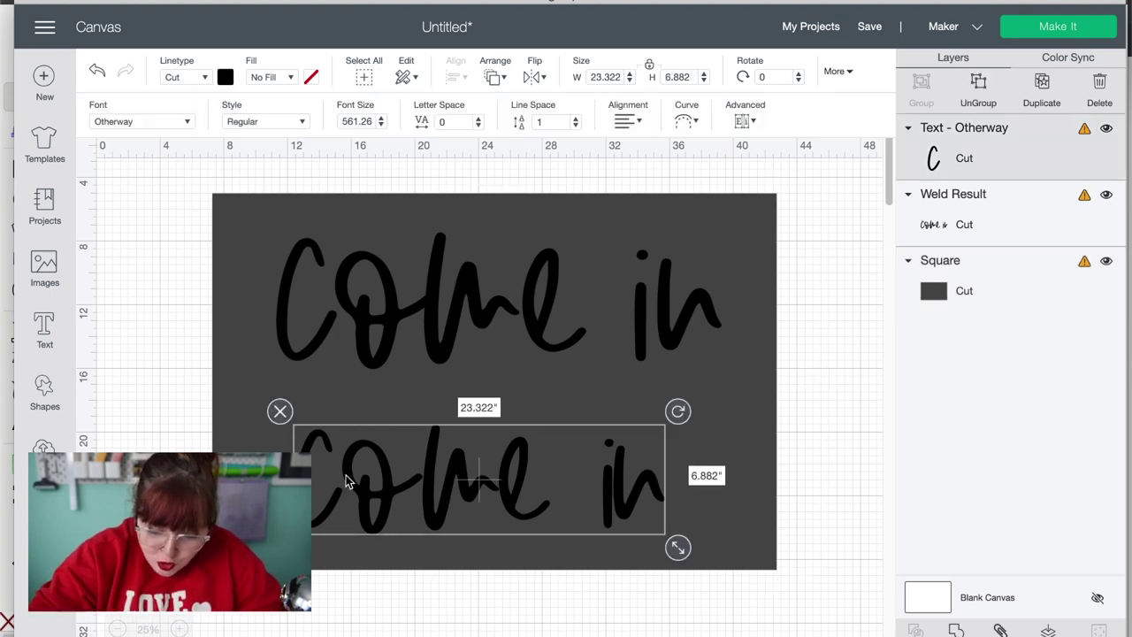
key("Delete")
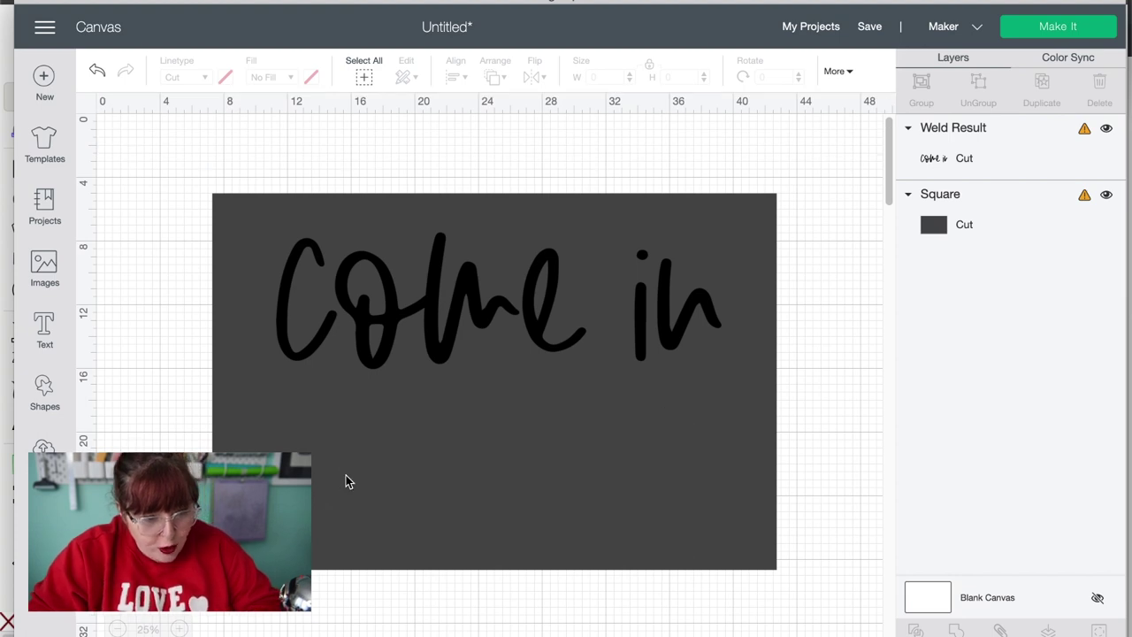
- Move the welded "come in" lettering down about 3 inches within the rectangle
left_click(499, 343)
left_click_drag(503, 321, 506, 369)
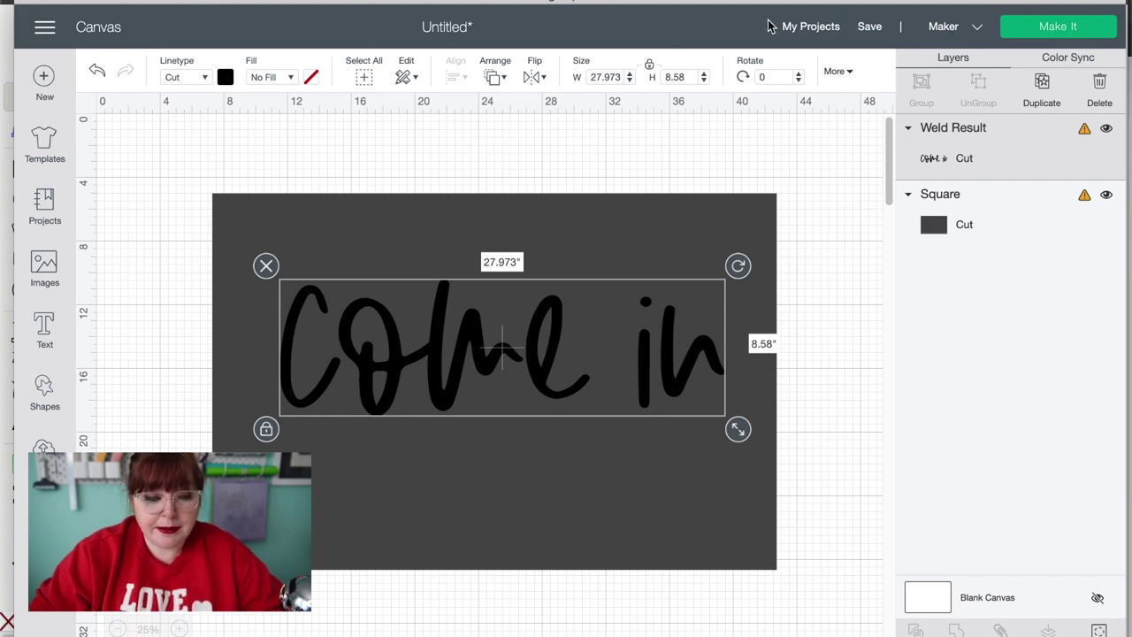
left_click(151, 302)
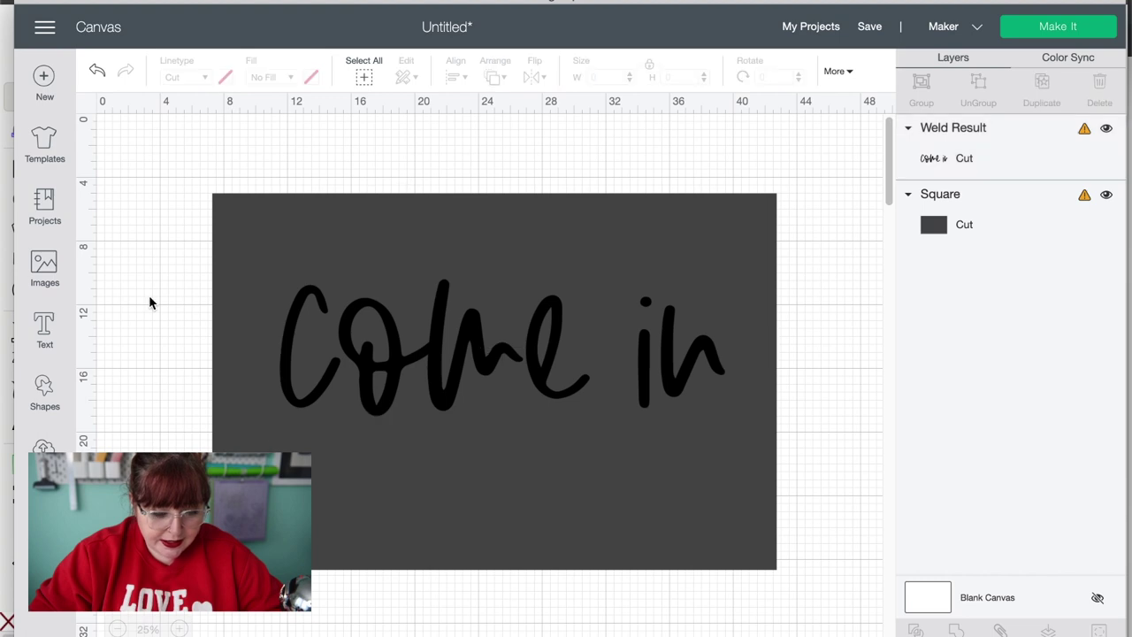
- Add a two-line text reading "just kidding" on the first line and "we are social distancing" on the second
left_click(41, 329)
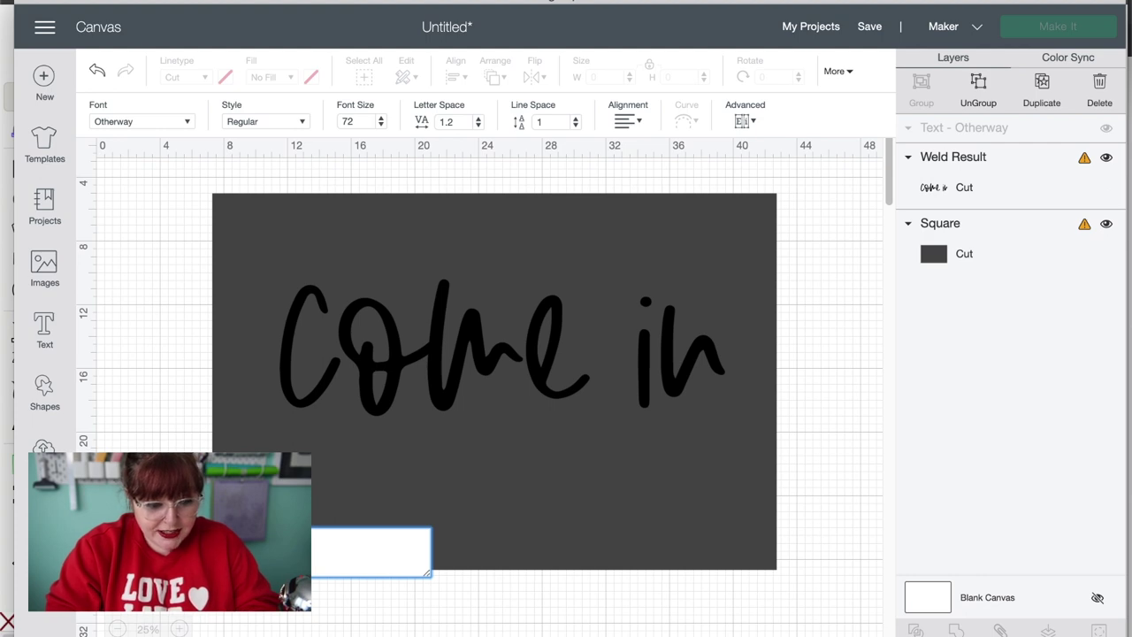
type("just kidding")
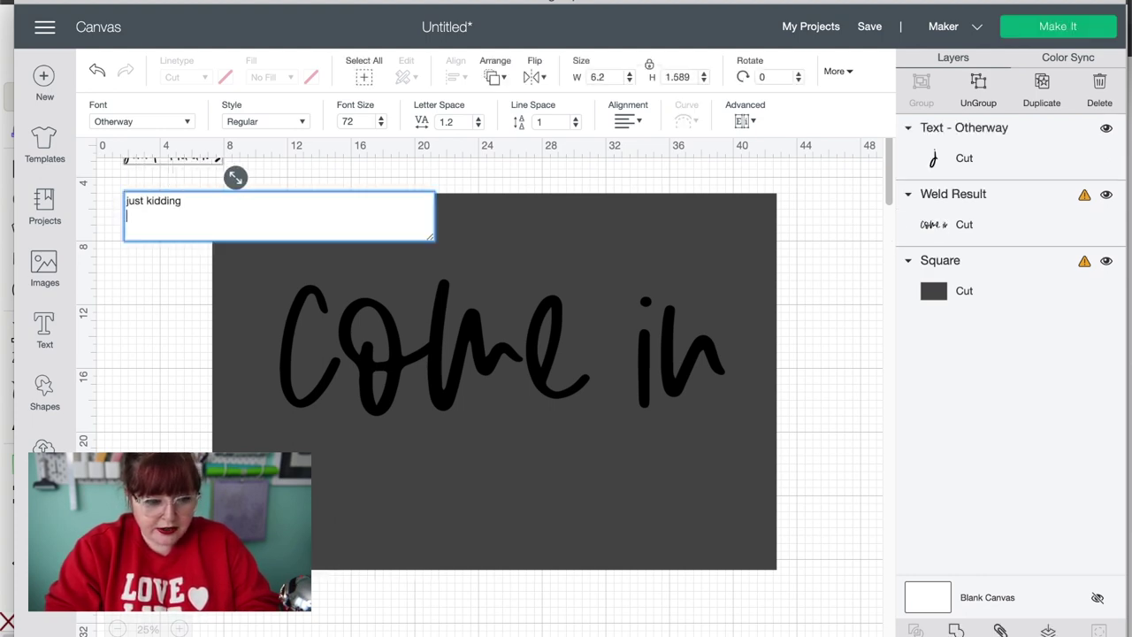
key("Return")
type("we are social ")
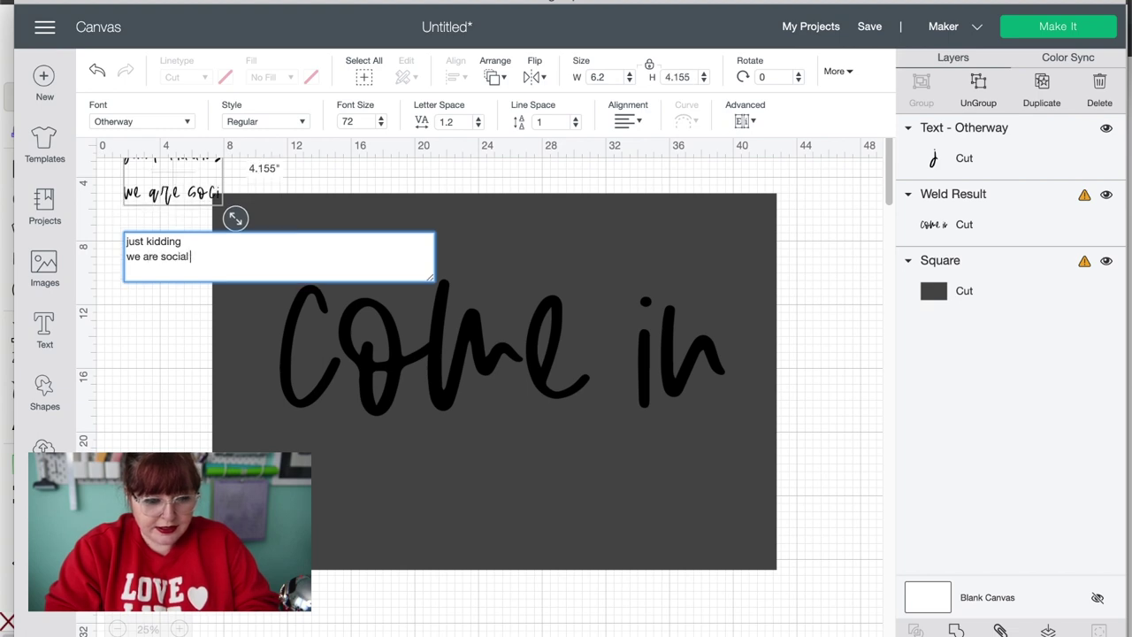
type("distancing")
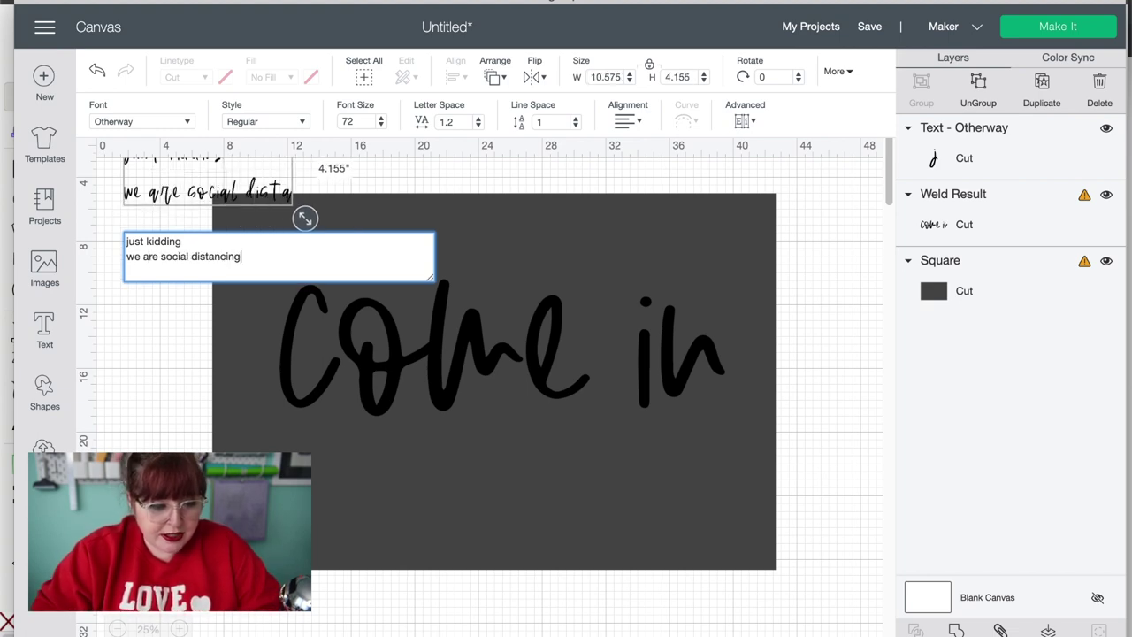
- Change the two-line text's font to Fira Sans and move the text below the "come in" lettering on the rectangle
key("ctrl+a")
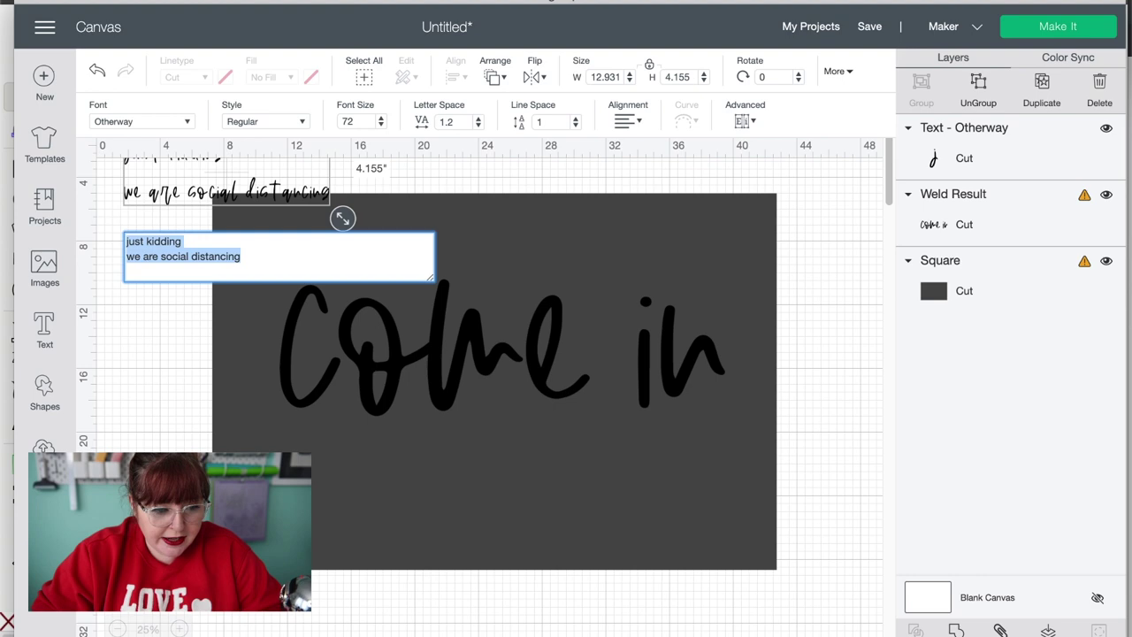
left_click(186, 129)
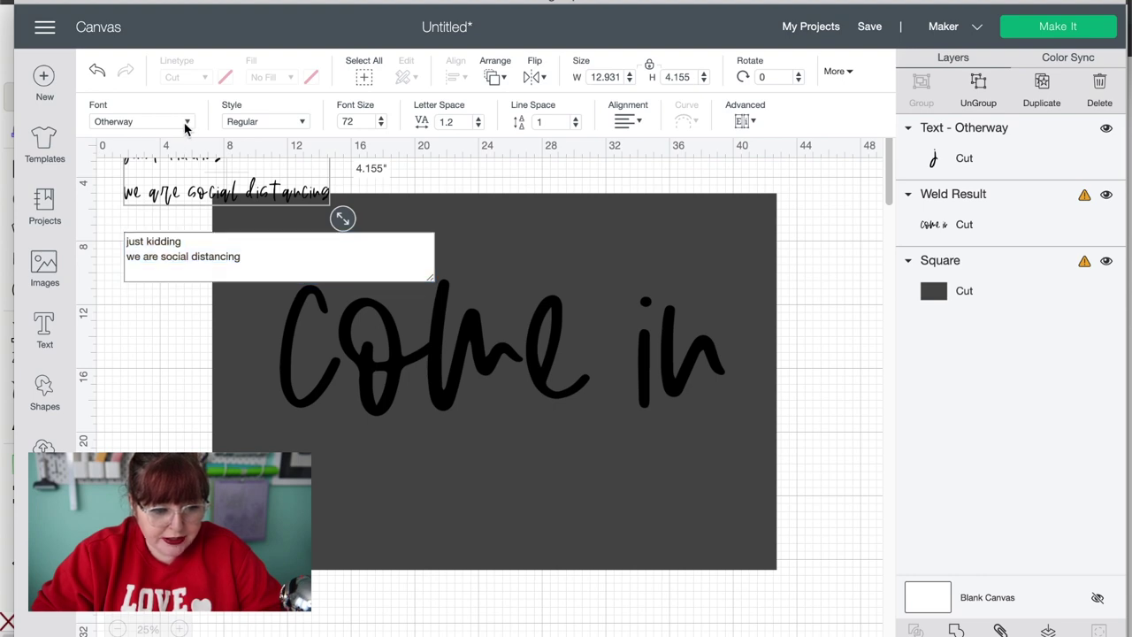
left_click(186, 129)
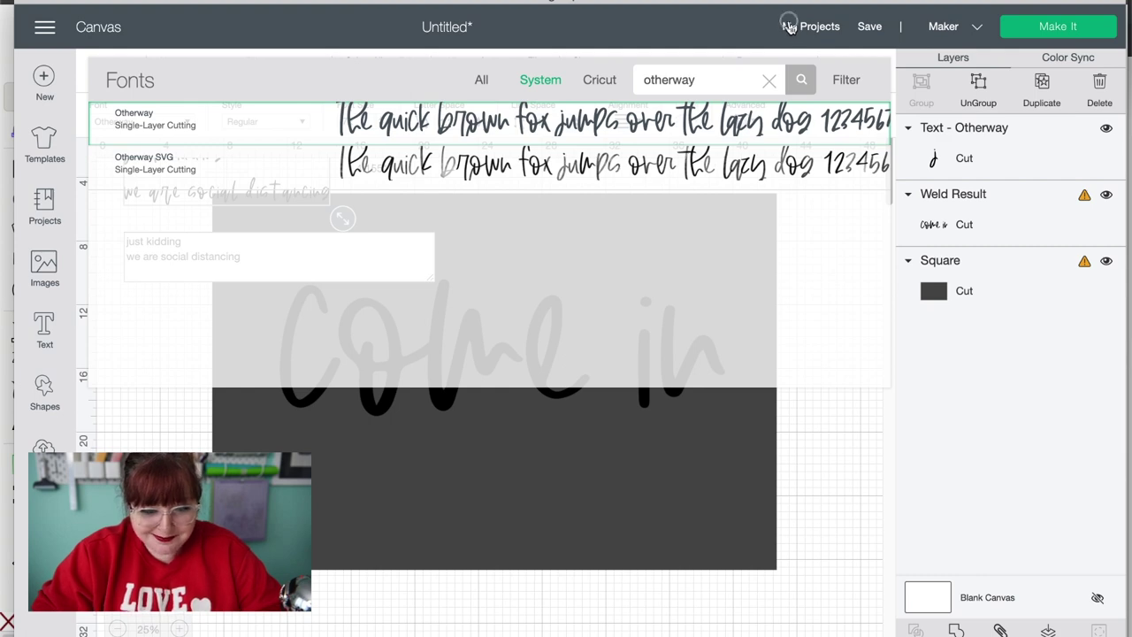
double_click(702, 76)
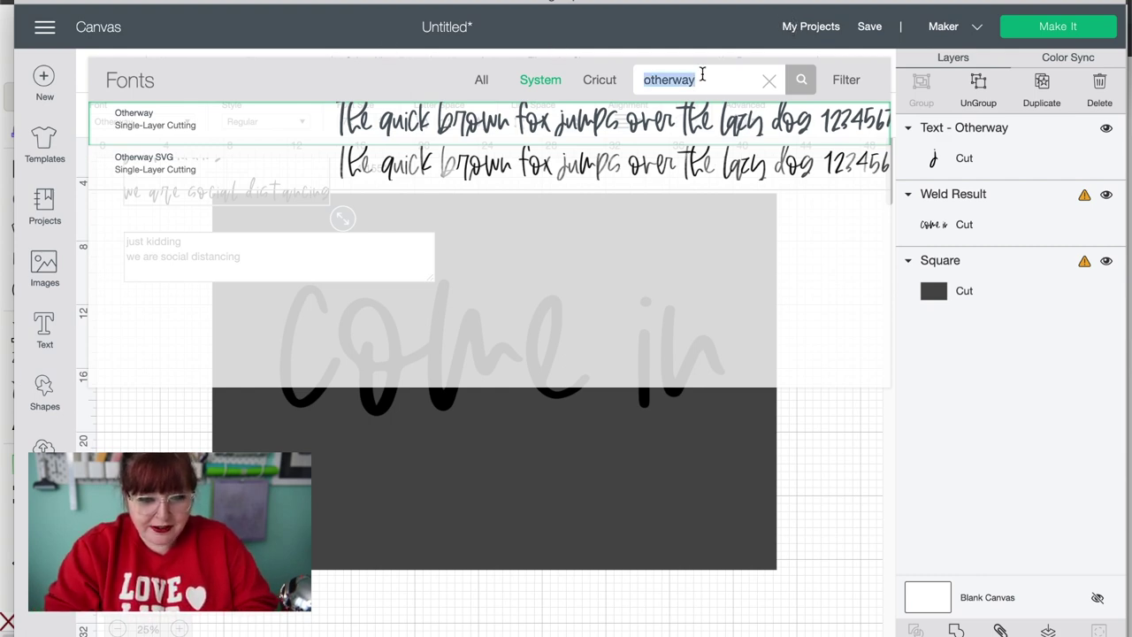
type("fira sans")
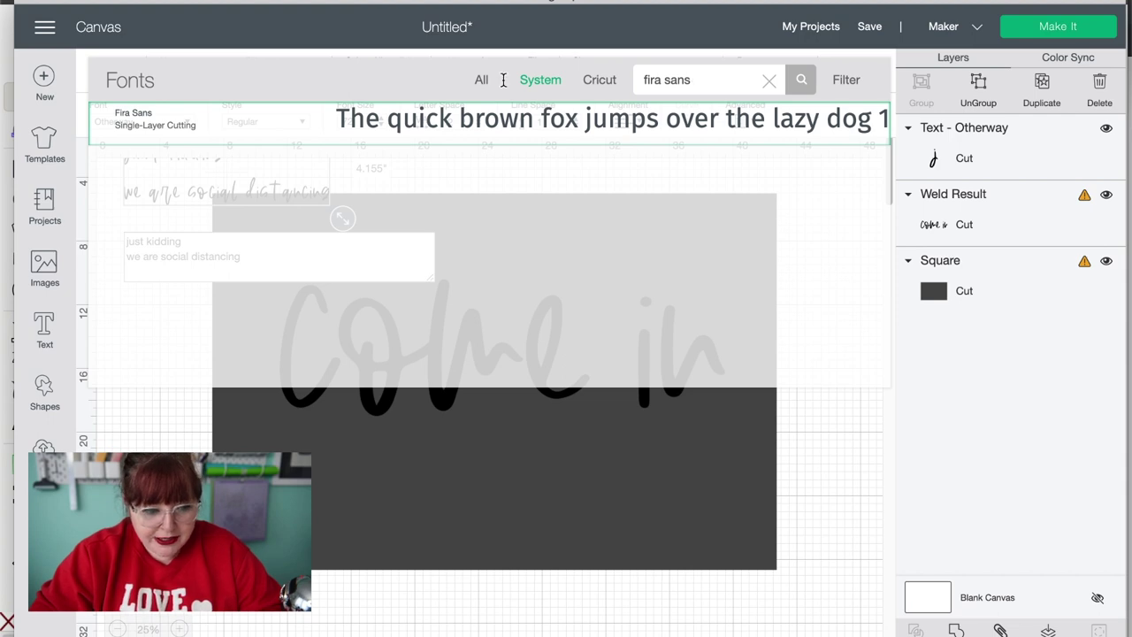
left_click(220, 120)
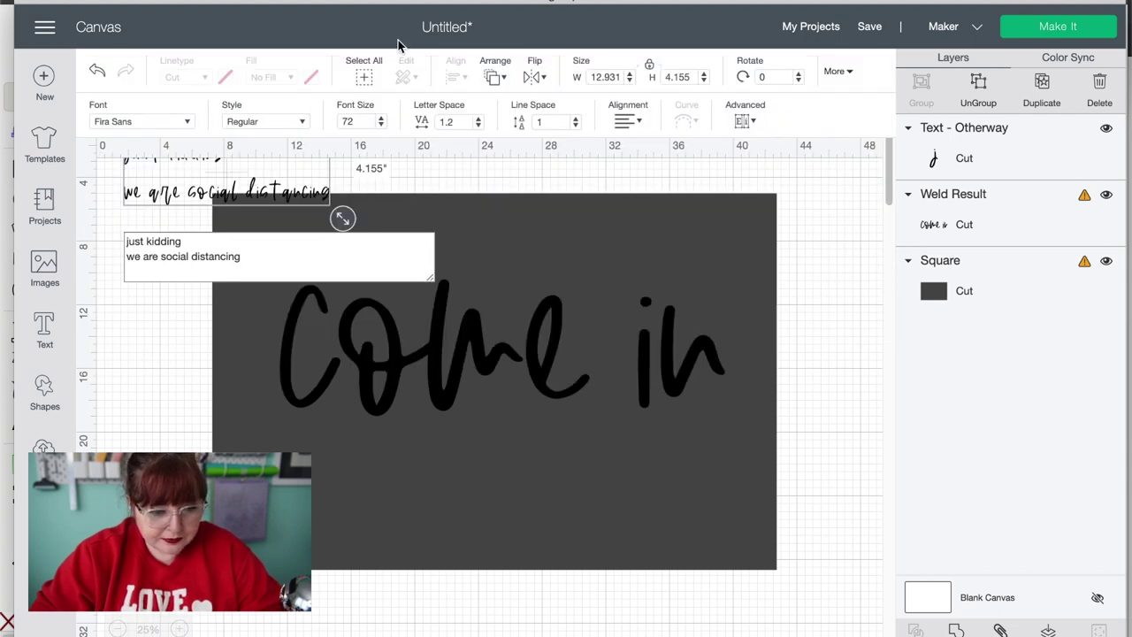
left_click_drag(227, 174, 597, 478)
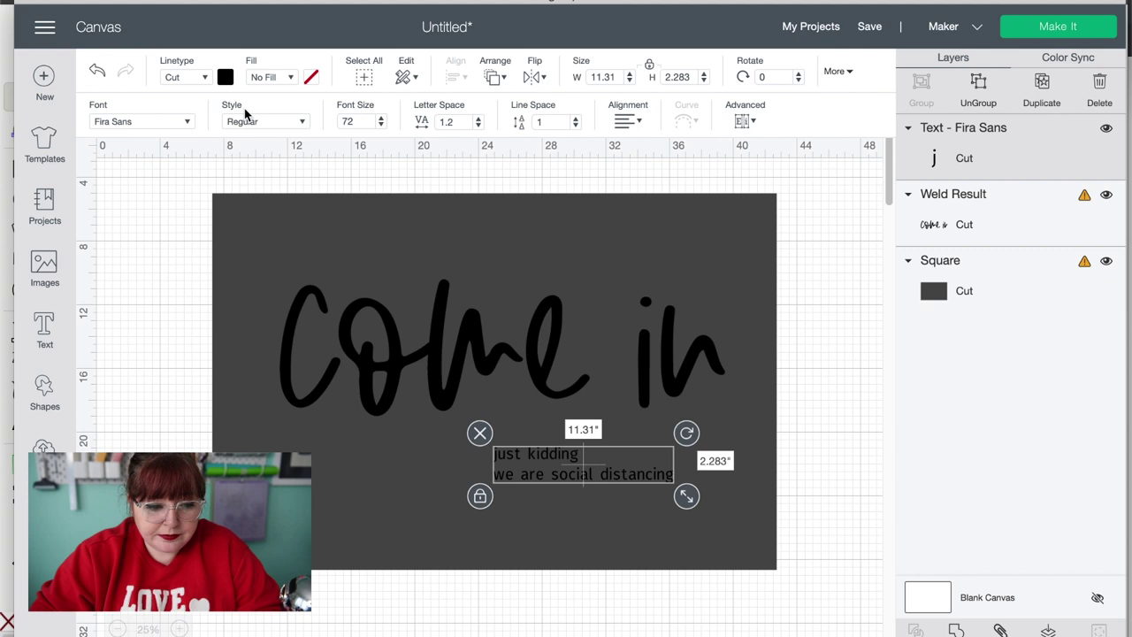
- Try the Bold style on the two-line text and return it to Regular
left_click(301, 123)
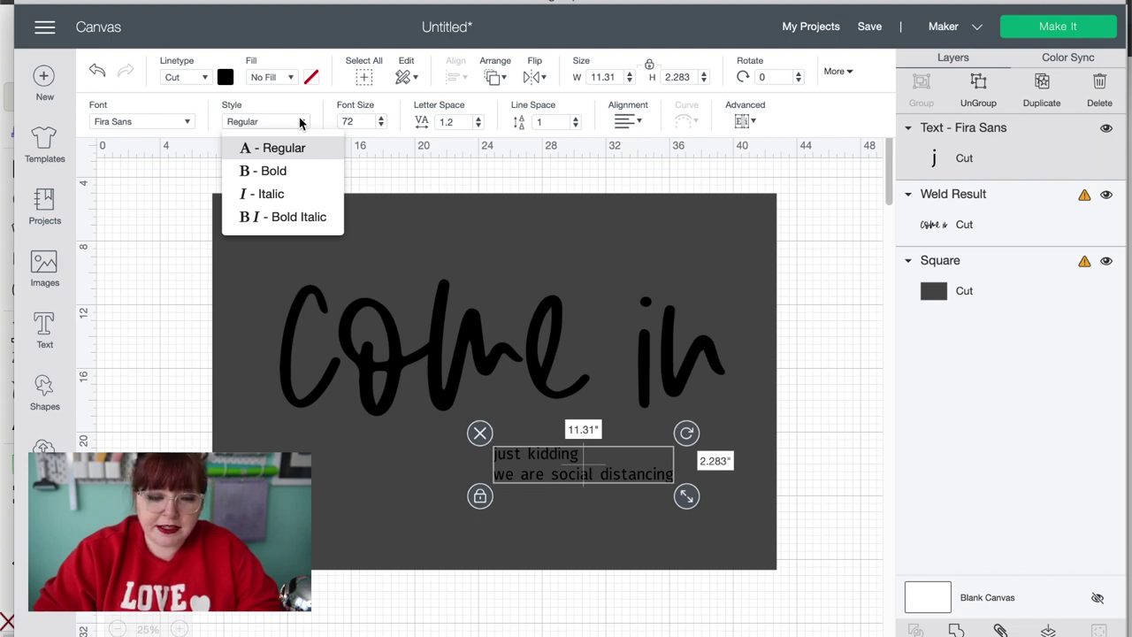
key("Down")
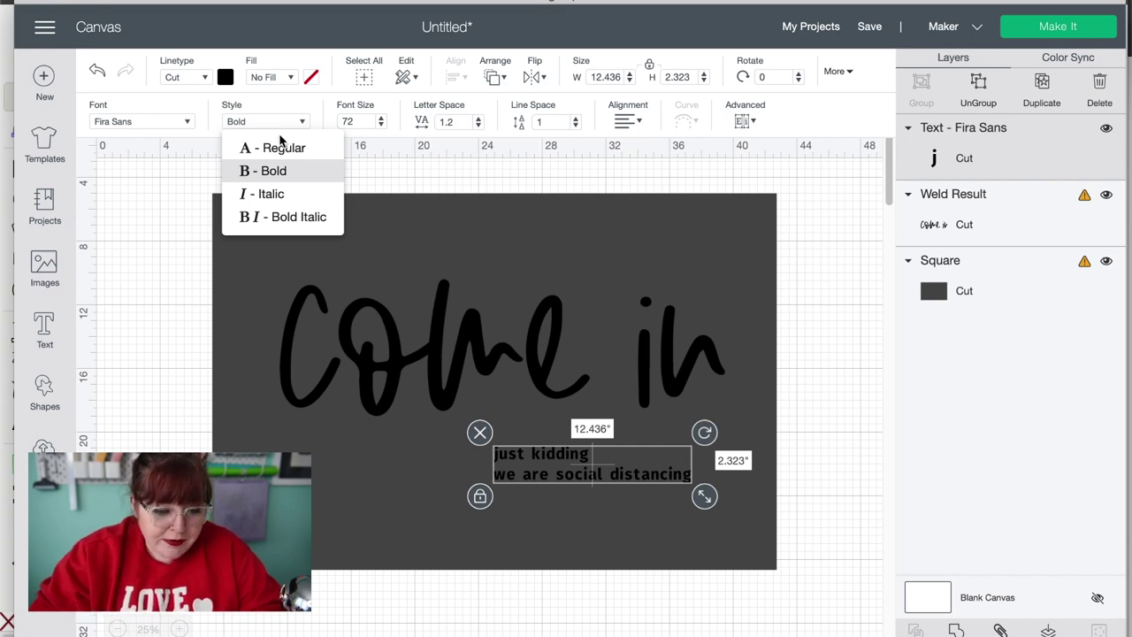
left_click(282, 147)
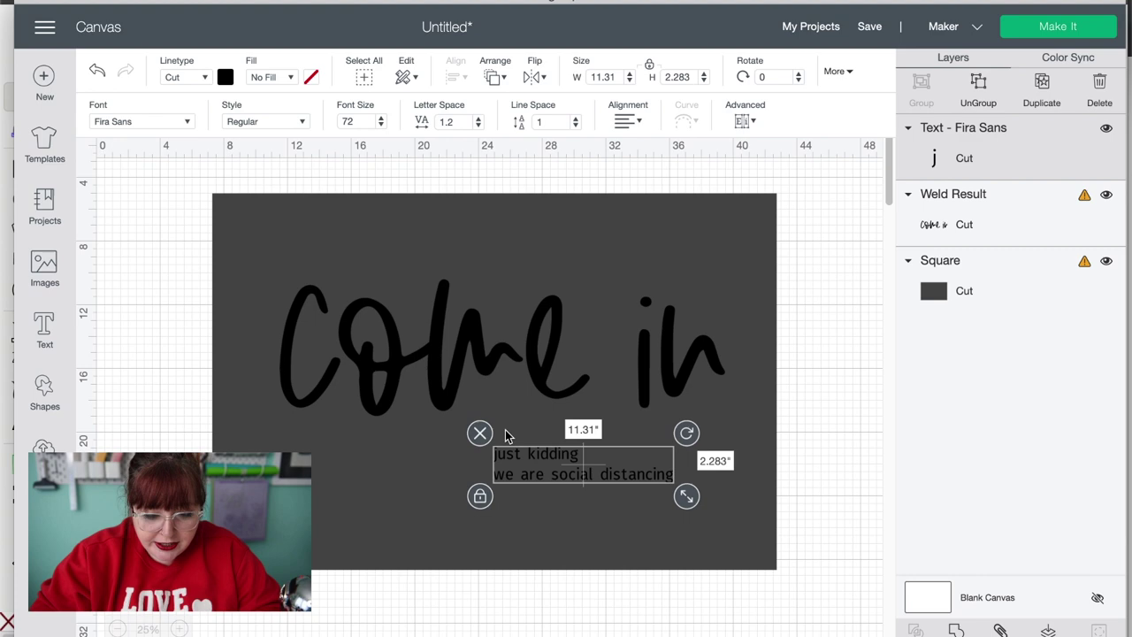
- Set the two-line text's letter spacing to 0 and enlarge it to about 17.6 inches wide beneath the "come in" lettering
left_click_drag(689, 498, 660, 485)
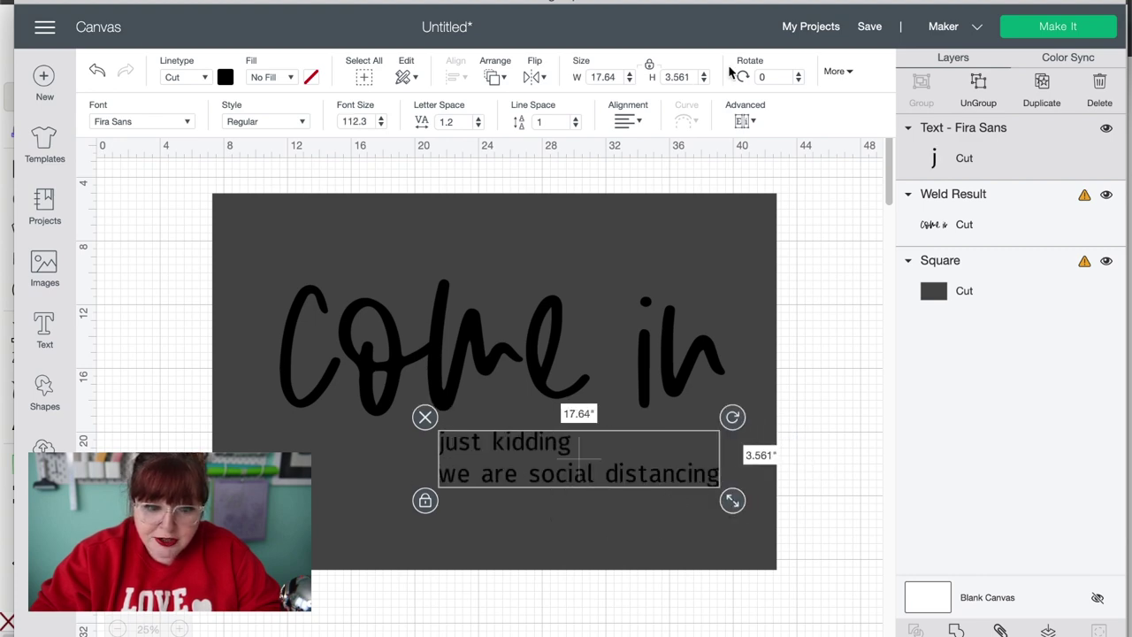
double_click(446, 122)
type("0")
key("Return")
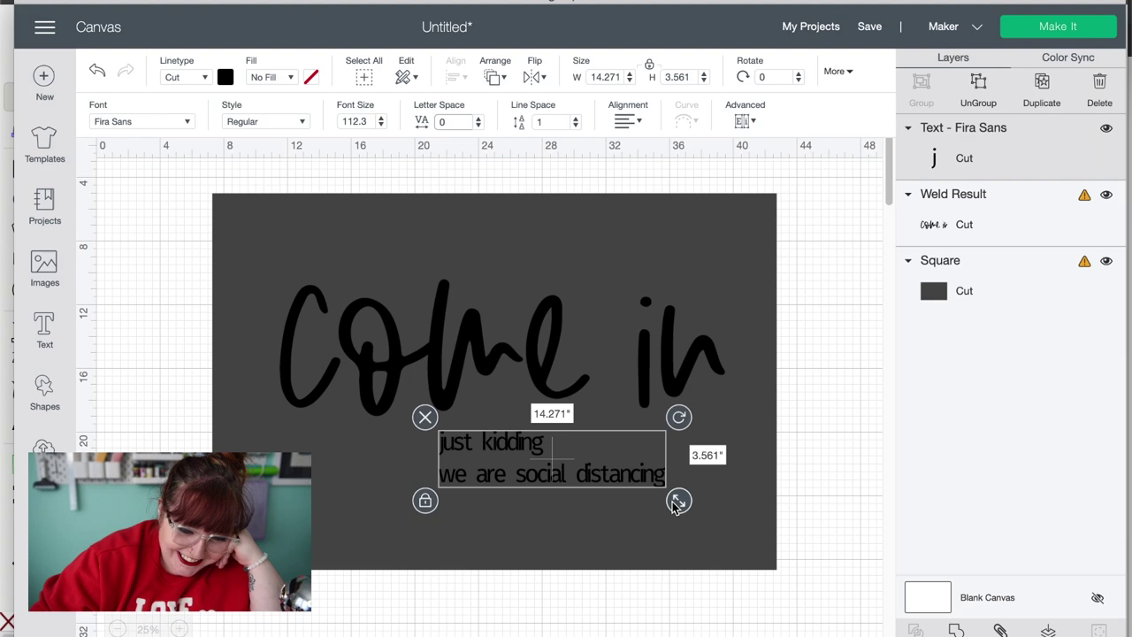
mouse_move(675, 505)
left_mouse_down()
mouse_move(704, 520)
mouse_move(667, 490)
left_mouse_up()
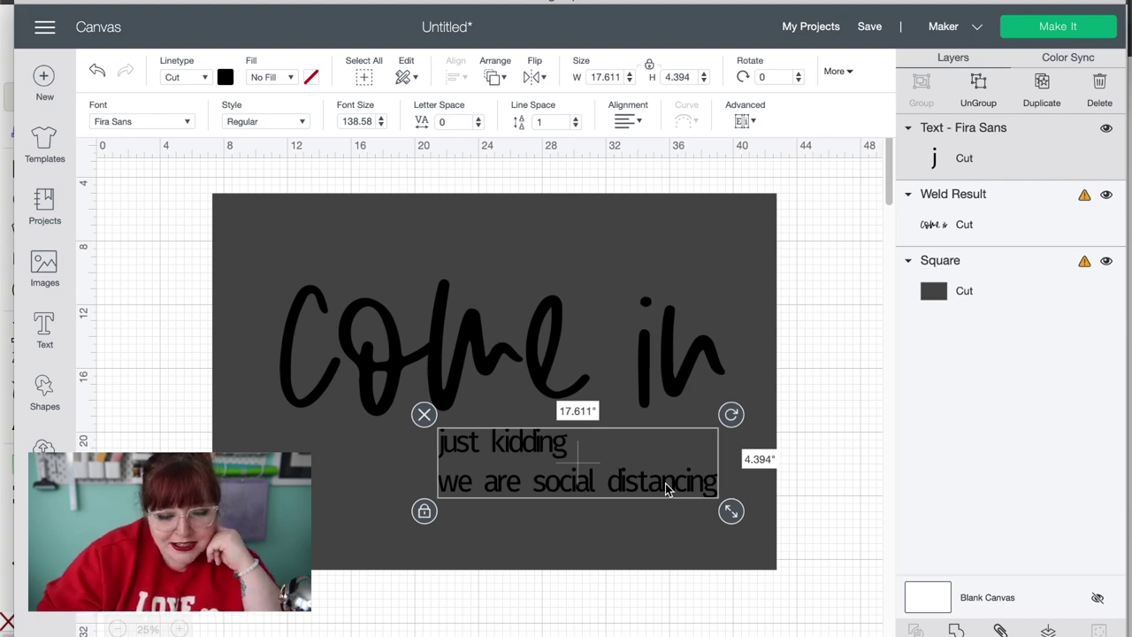
left_click_drag(668, 489, 672, 485)
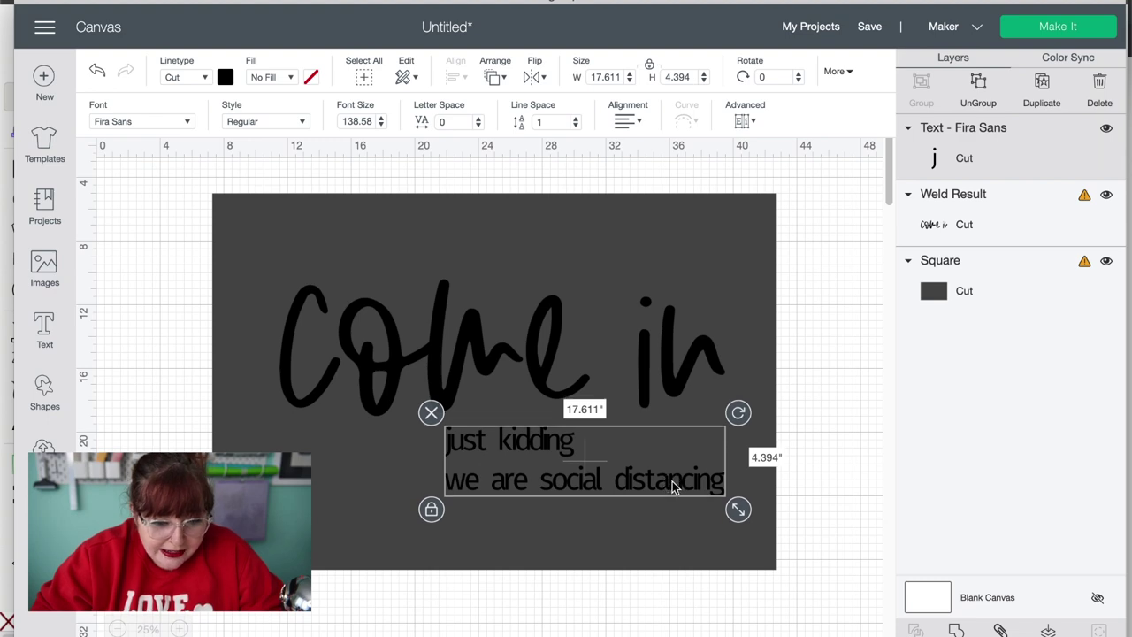
- Reduce the line spacing of the two-line text to -2
left_click(575, 124)
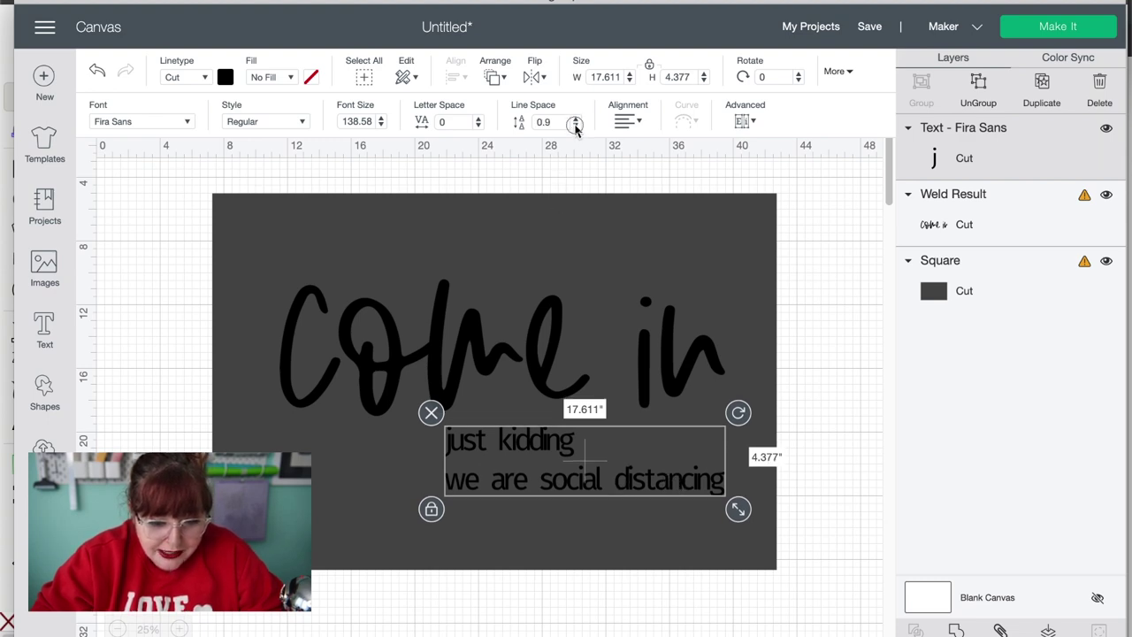
left_click_drag(575, 126, 575, 126)
left_click(574, 126)
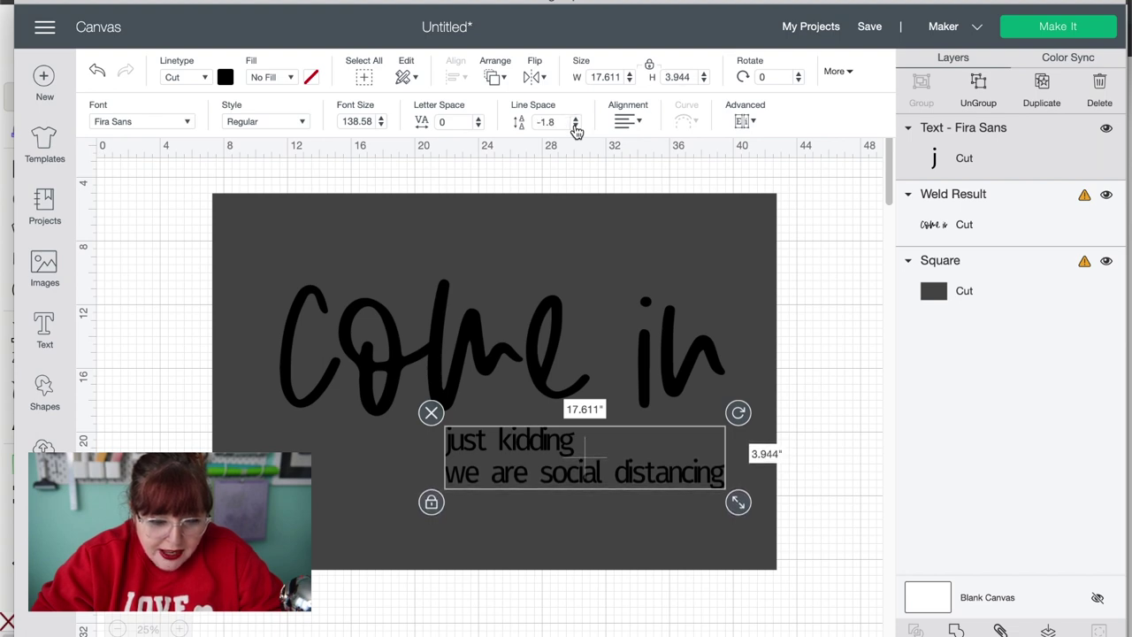
left_click(575, 126)
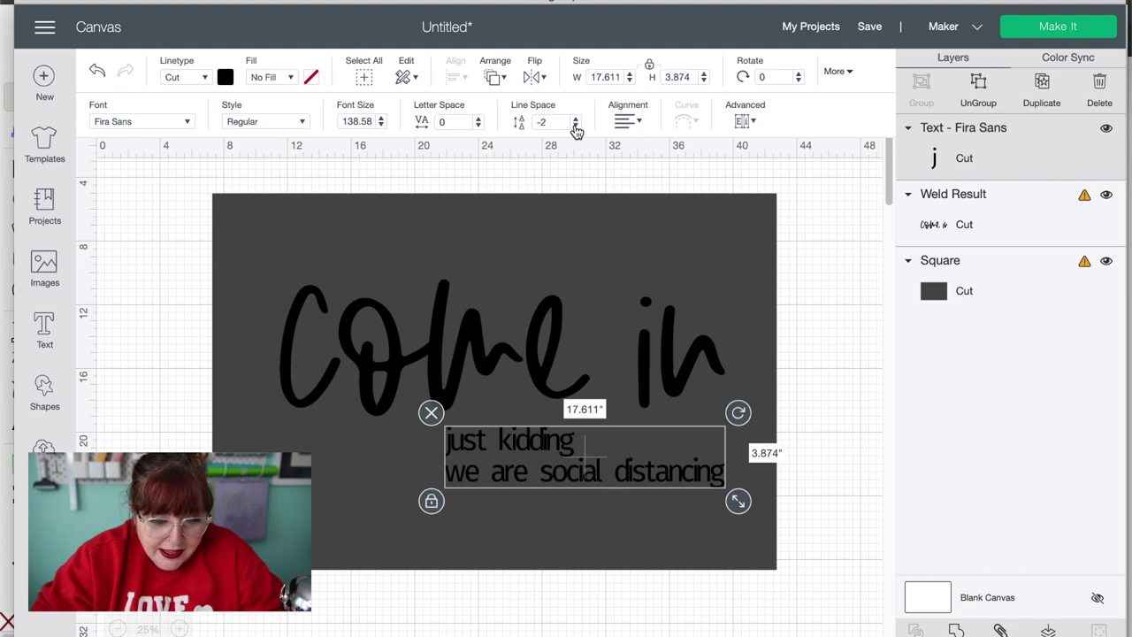
- Increase the letter spacing of the two-line text to 1.1
left_click(479, 118)
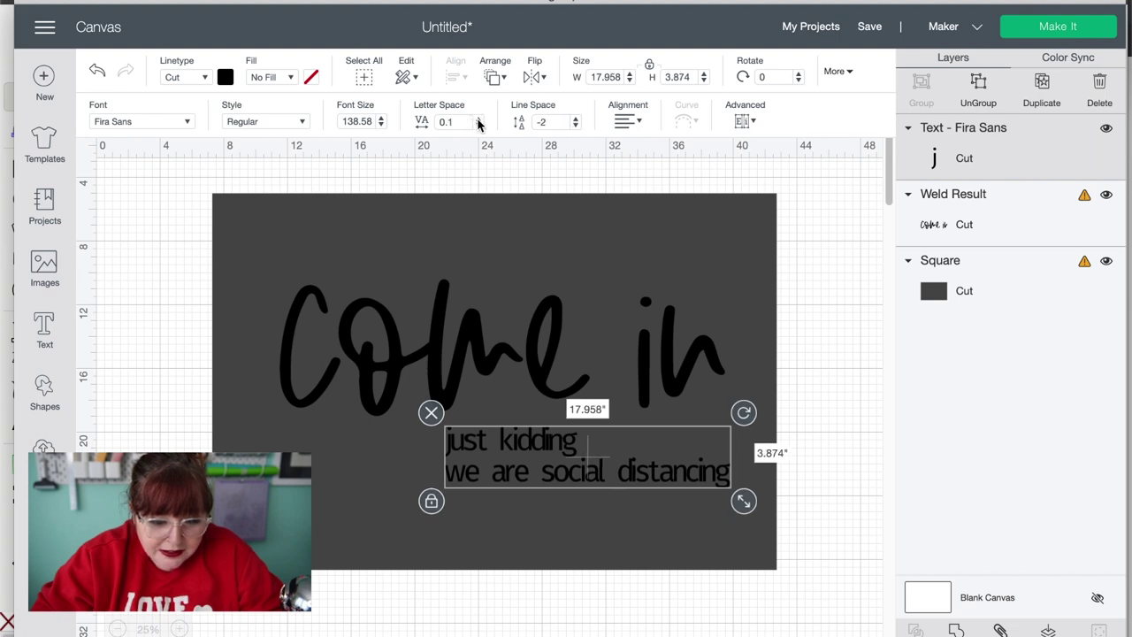
left_click(478, 117)
left_click(478, 118)
left_click(478, 117)
left_click(478, 118)
left_click(479, 118)
left_click(478, 118)
left_click(478, 117)
left_click(479, 118)
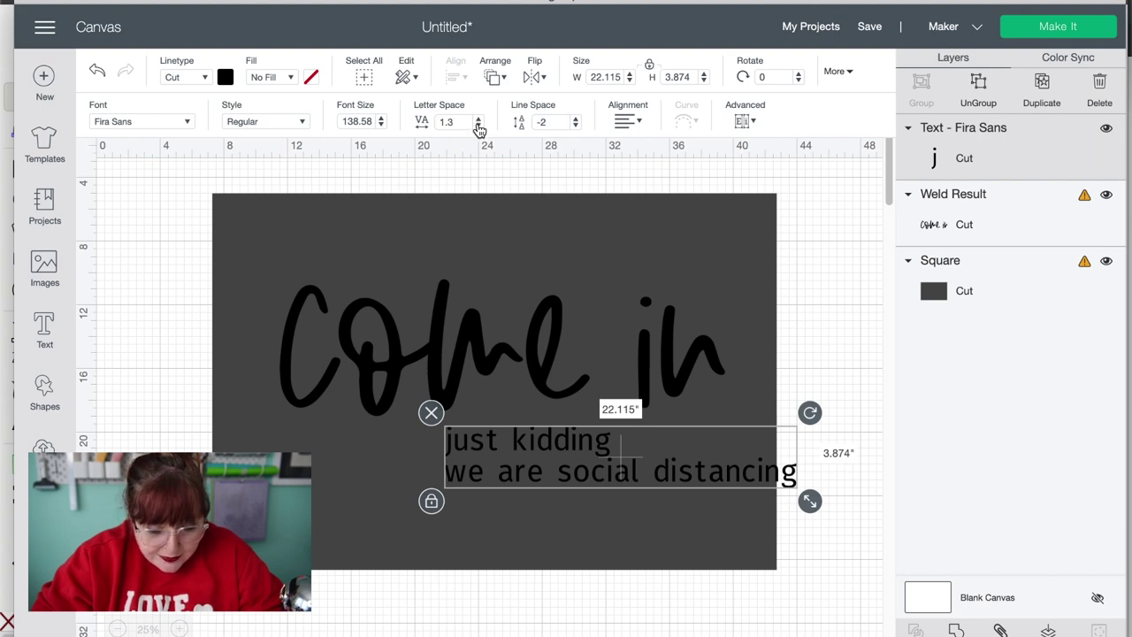
left_click(478, 125)
left_click(478, 125)
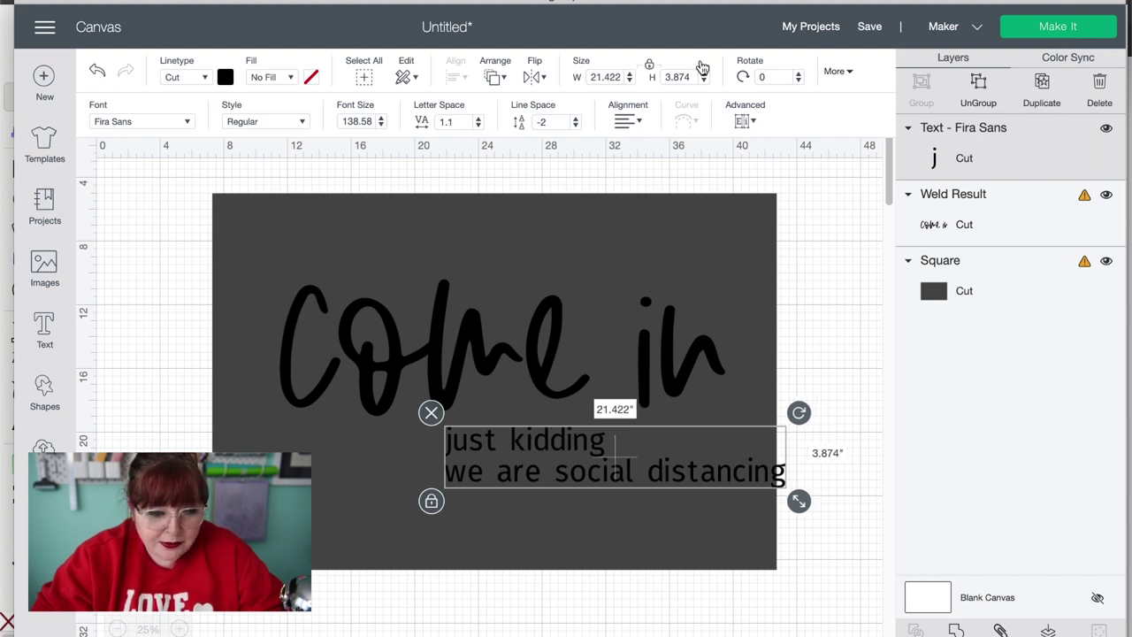
- Right-align the two text lines and move the text to about x 18.1, y 19.9 inches, flush with the end of "come in"
left_click(628, 120)
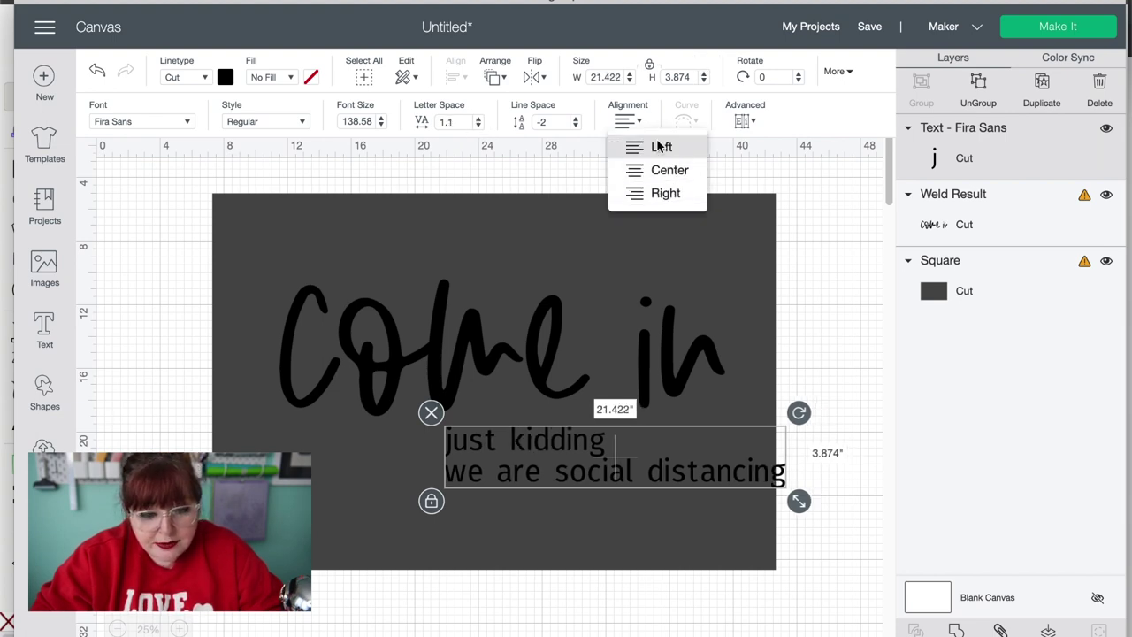
left_click(662, 194)
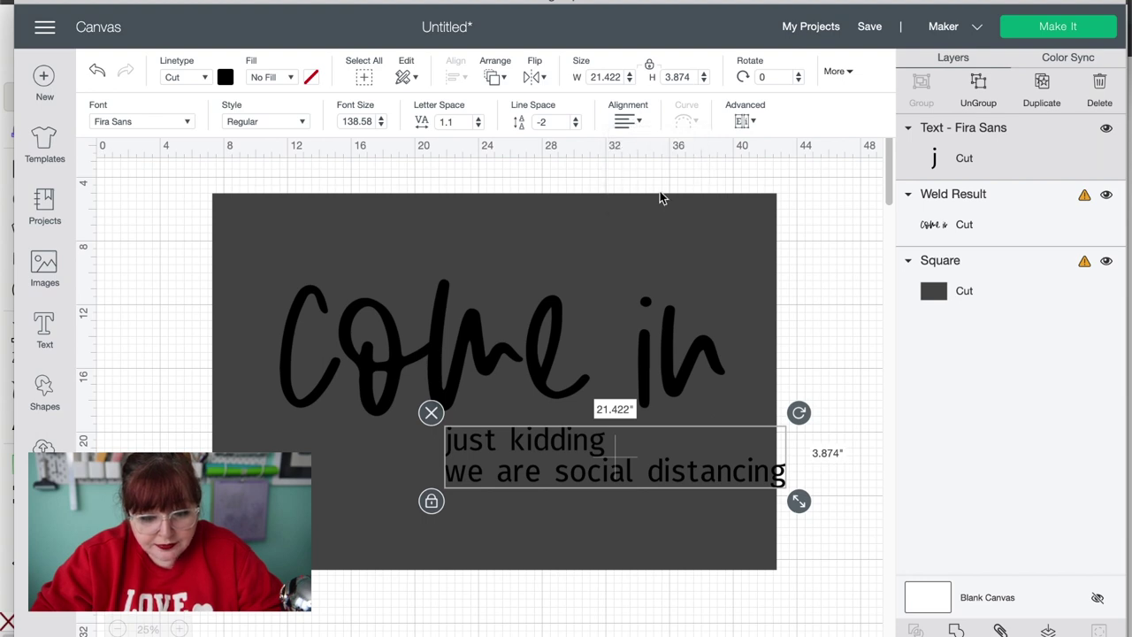
left_click_drag(680, 441, 620, 445)
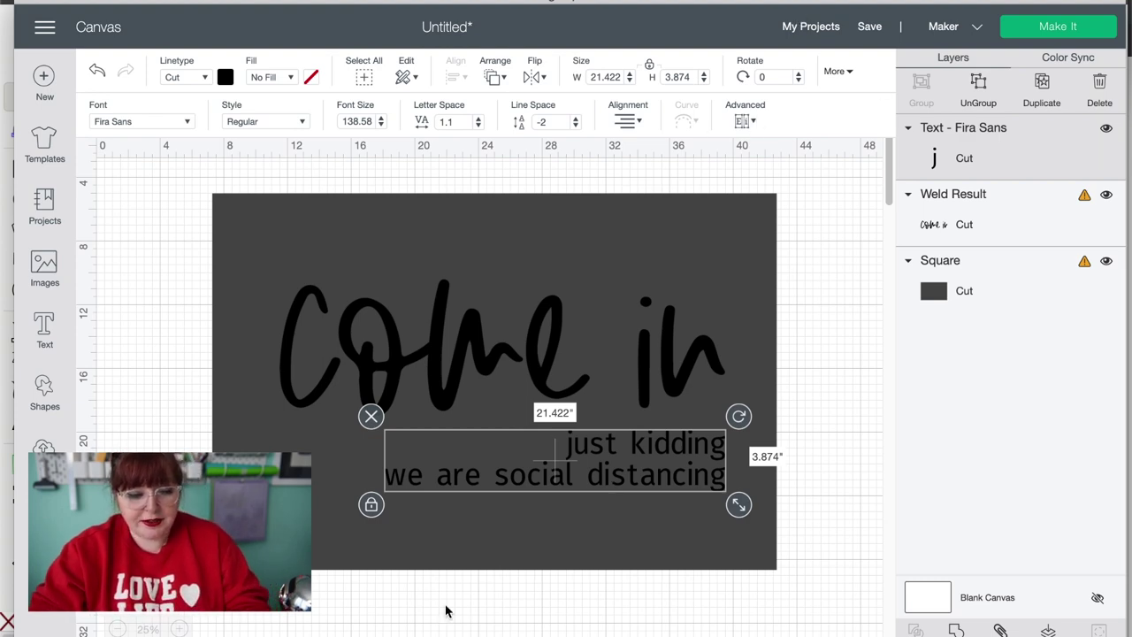
- Replace the two-line text with uppercase "JUST KIDDING" and "WE ARE SOCIAL DISTANCING"
left_click(609, 475)
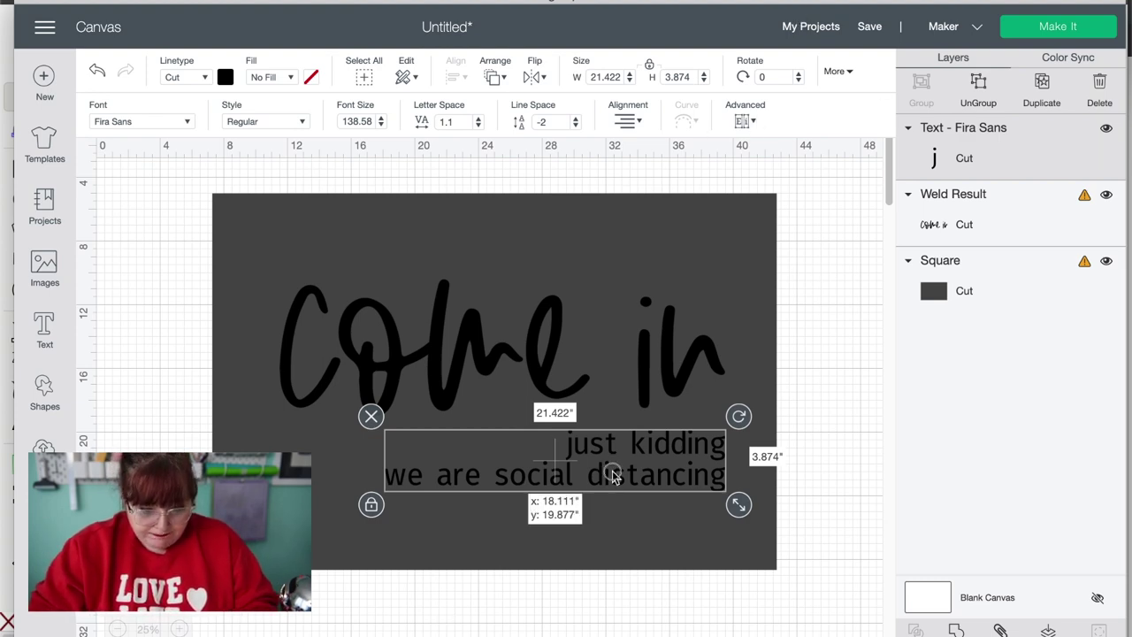
double_click(611, 466)
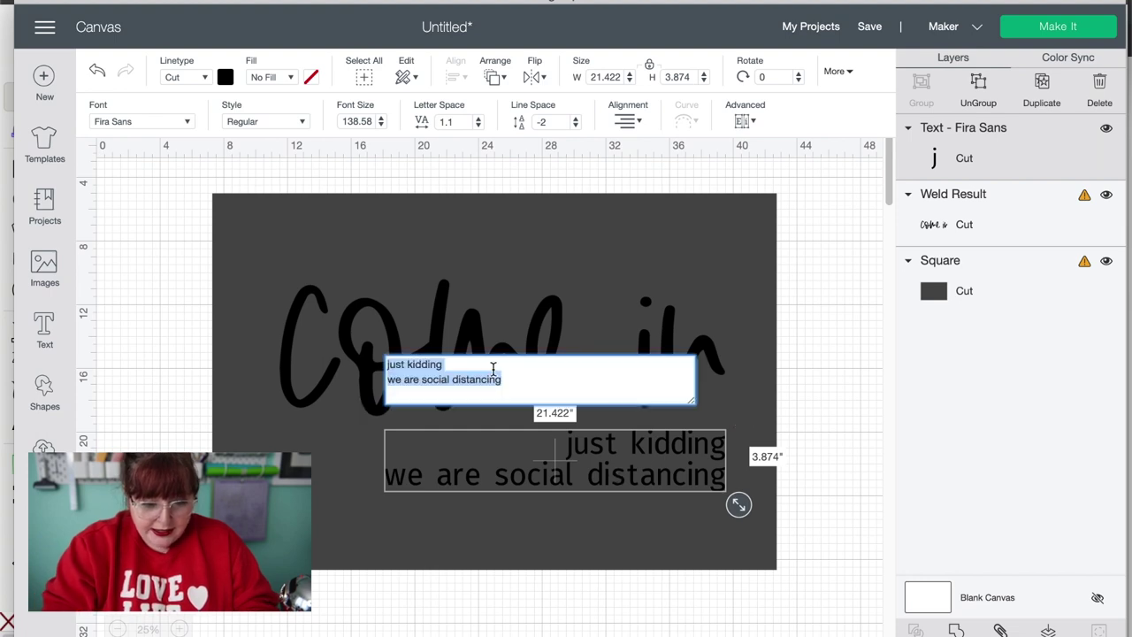
type("J")
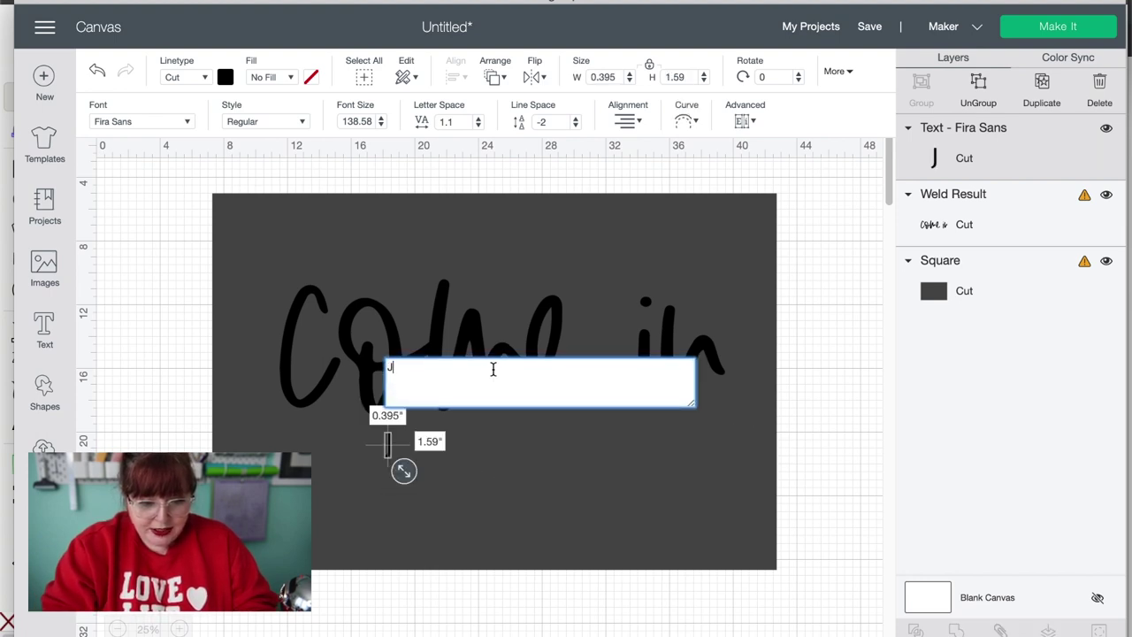
type("UST KIDDING")
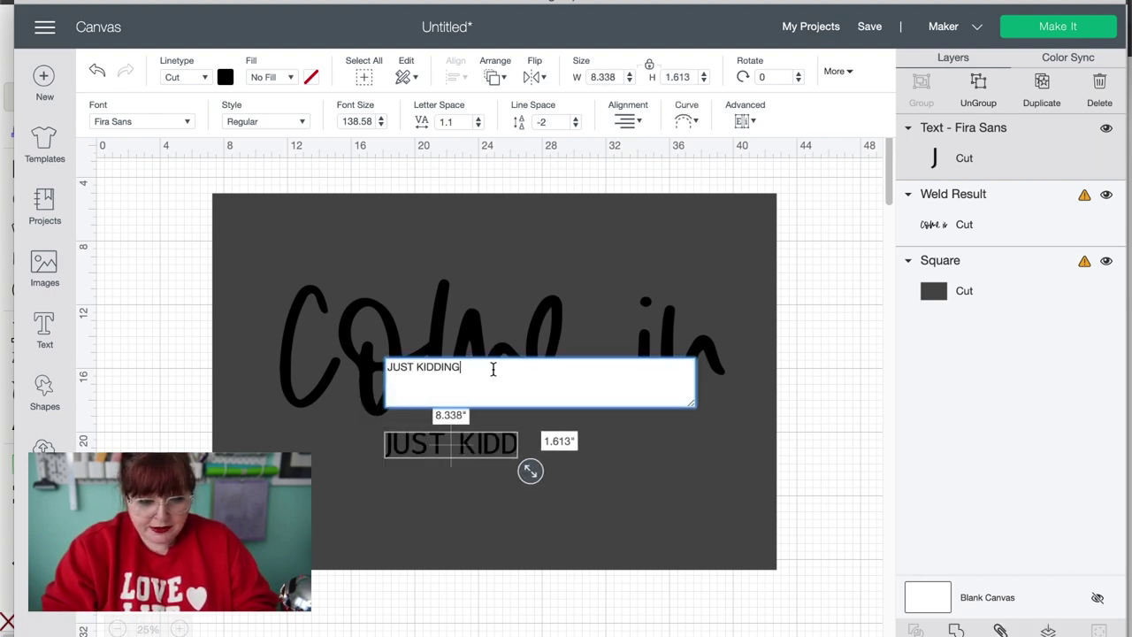
key("Return")
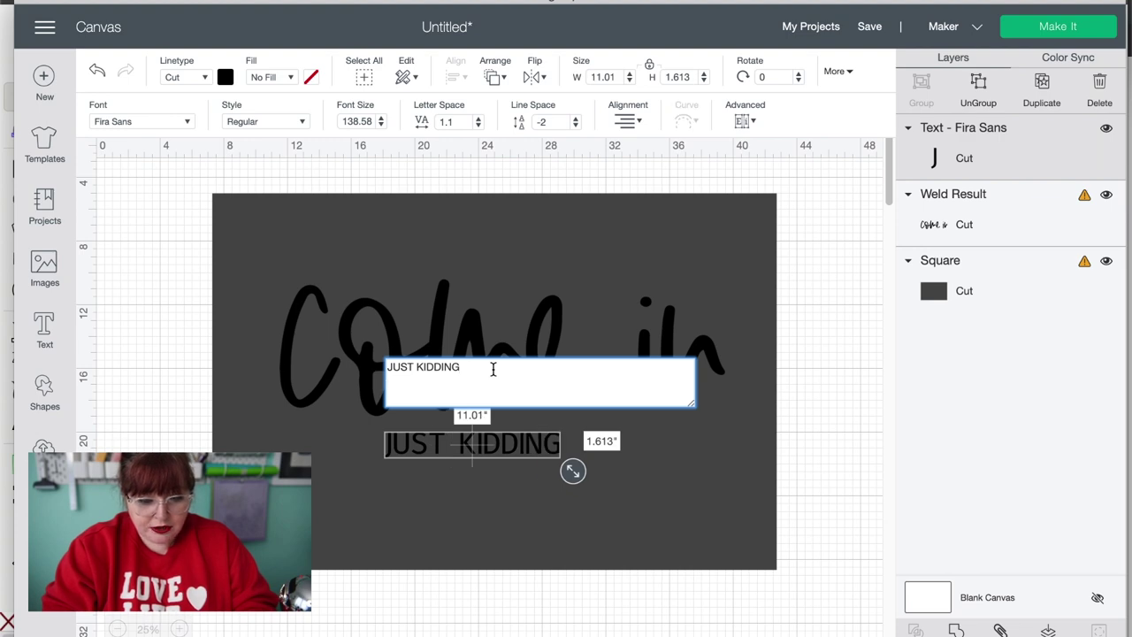
type("WE AR ESOCIAL")
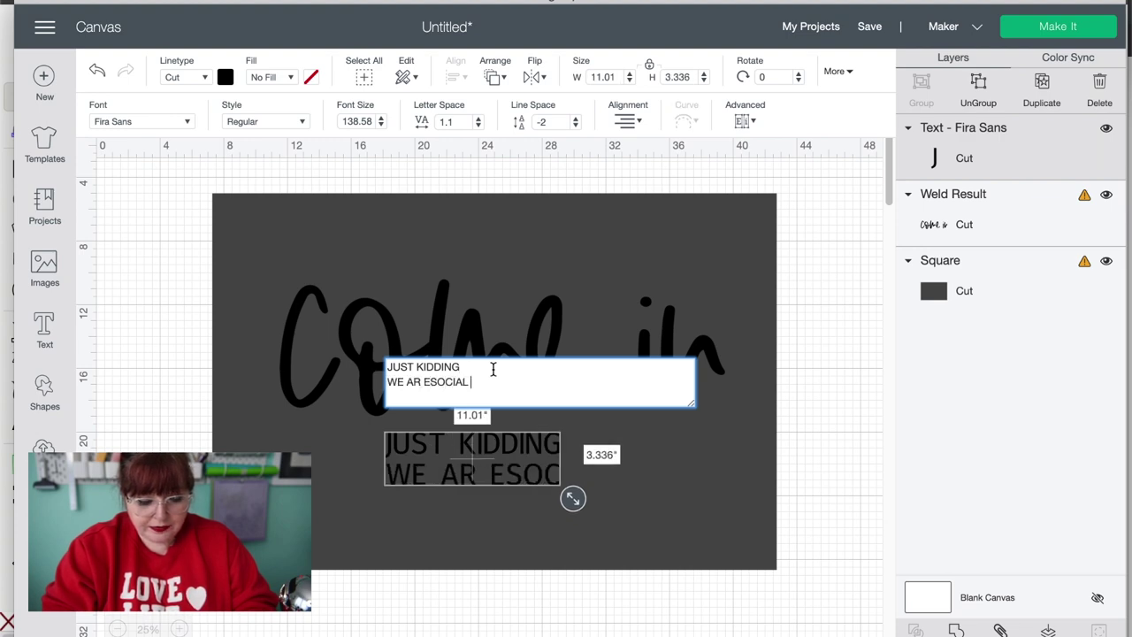
type(" DISTANCING")
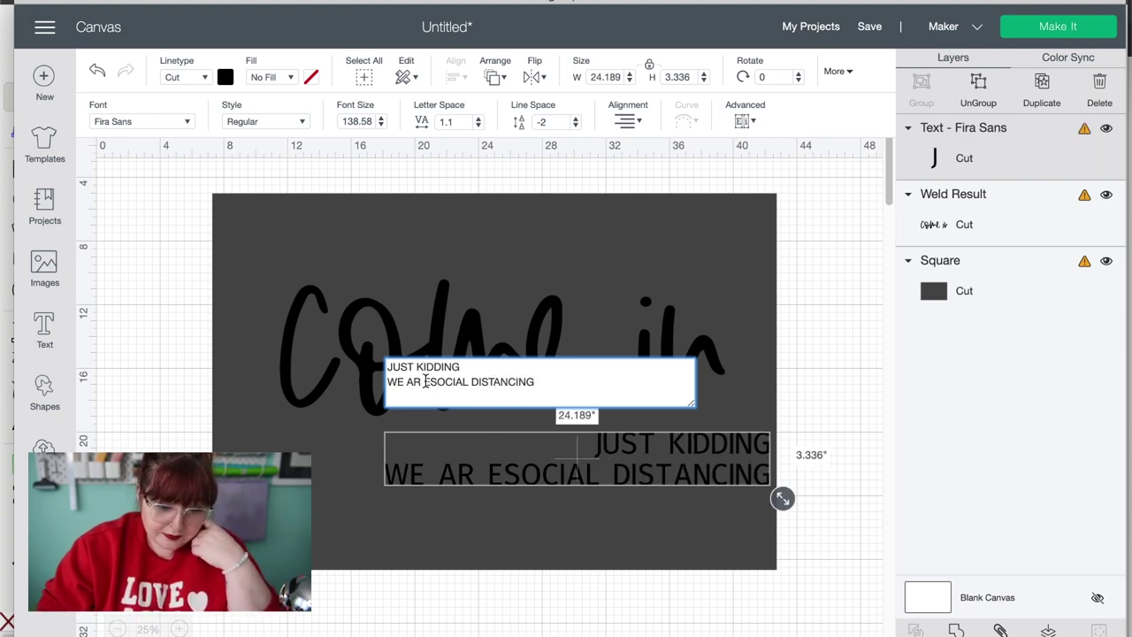
left_click(425, 381)
key("BackSpace")
key("Right")
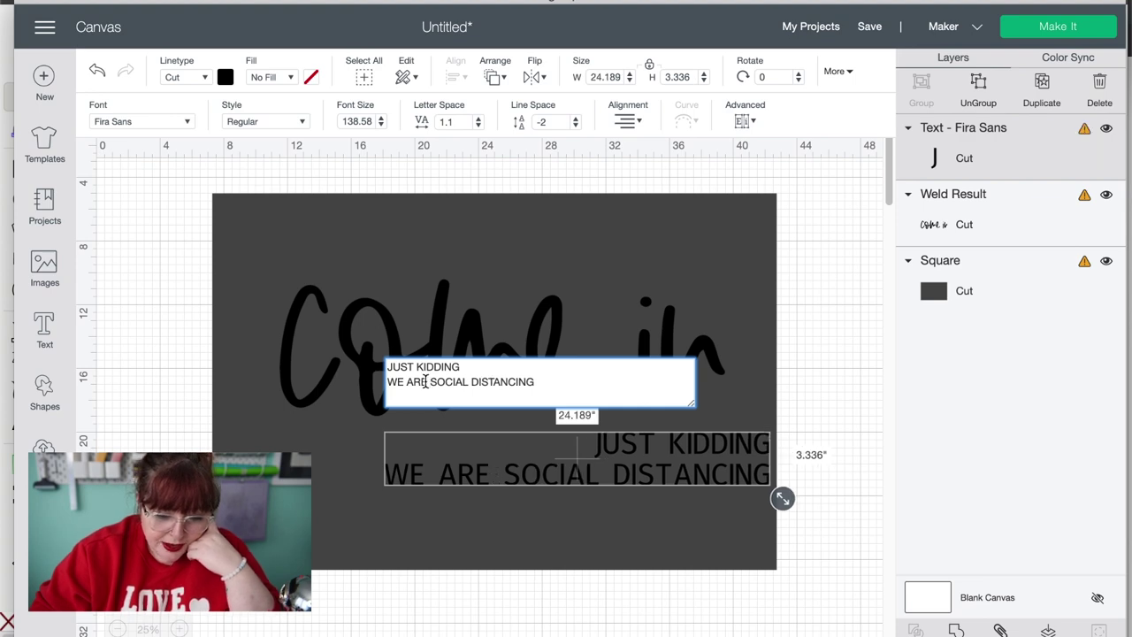
left_click(534, 532)
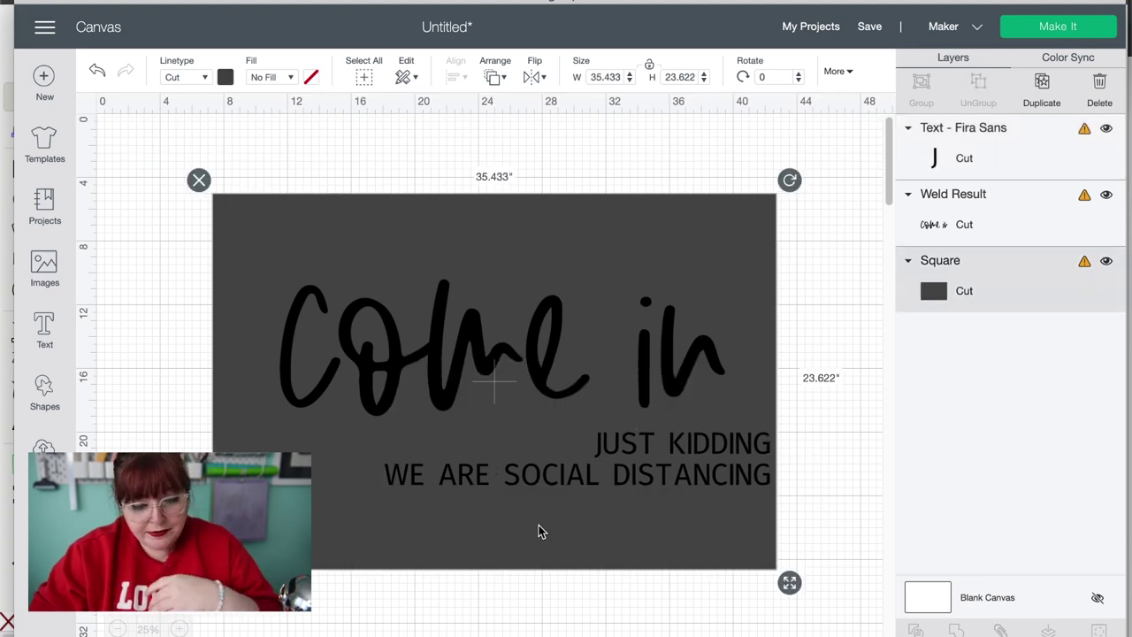
- Move the uppercase two-line text left so that it ends just past the end of the "come in" lettering
left_click_drag(605, 481, 576, 483)
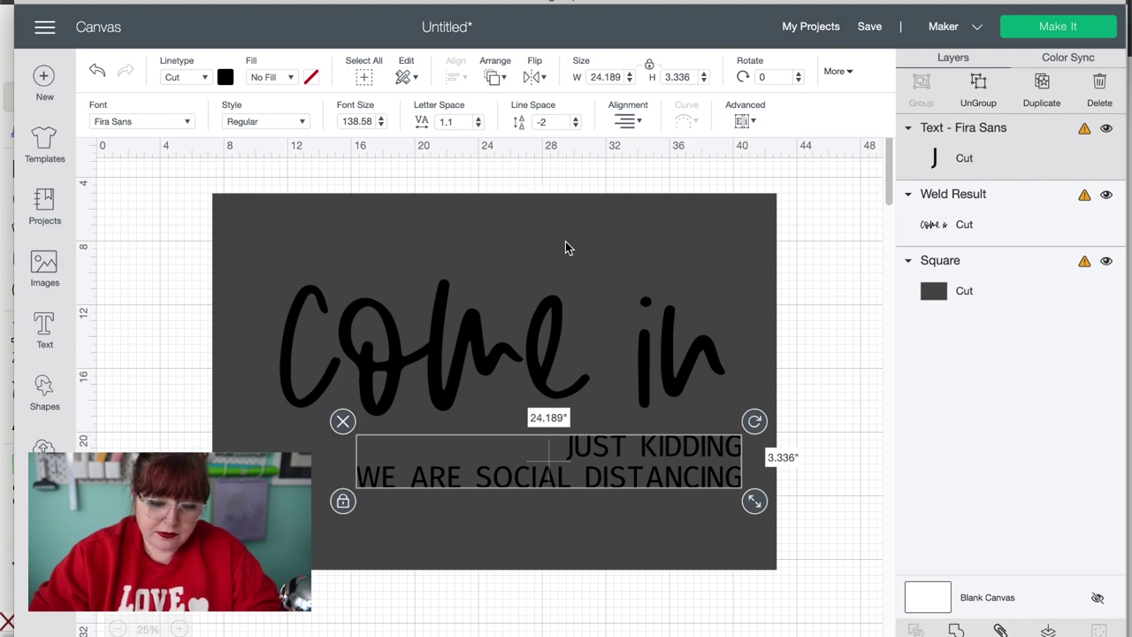
left_click_drag(712, 454, 702, 454)
left_click(815, 454)
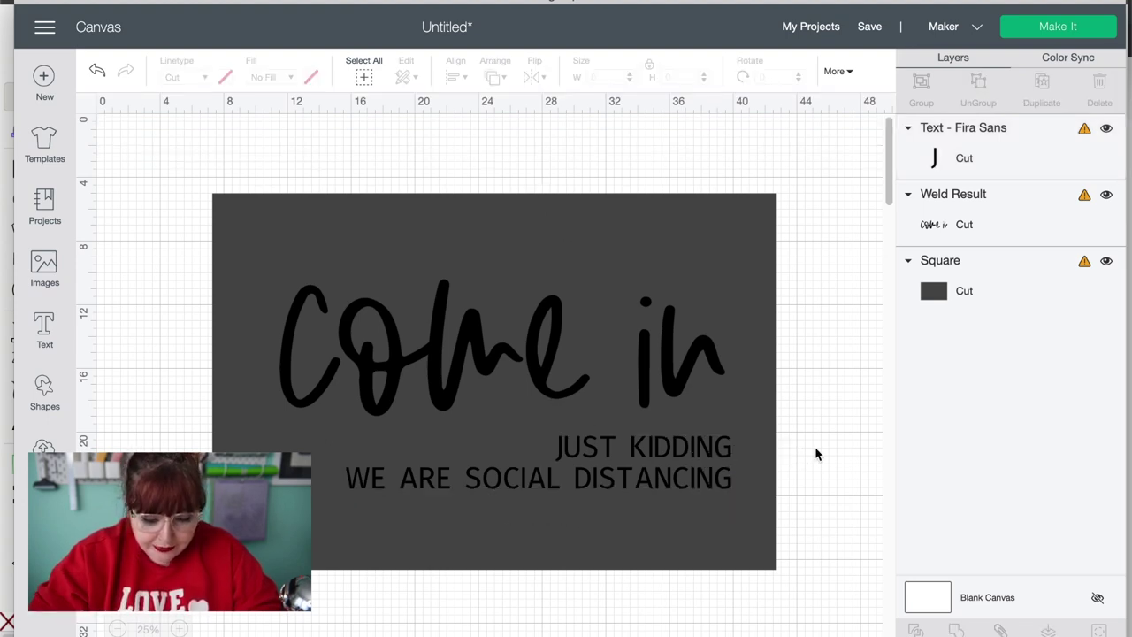
- Set the line spacing of the uppercase two-line text to -1.9
left_click(717, 456)
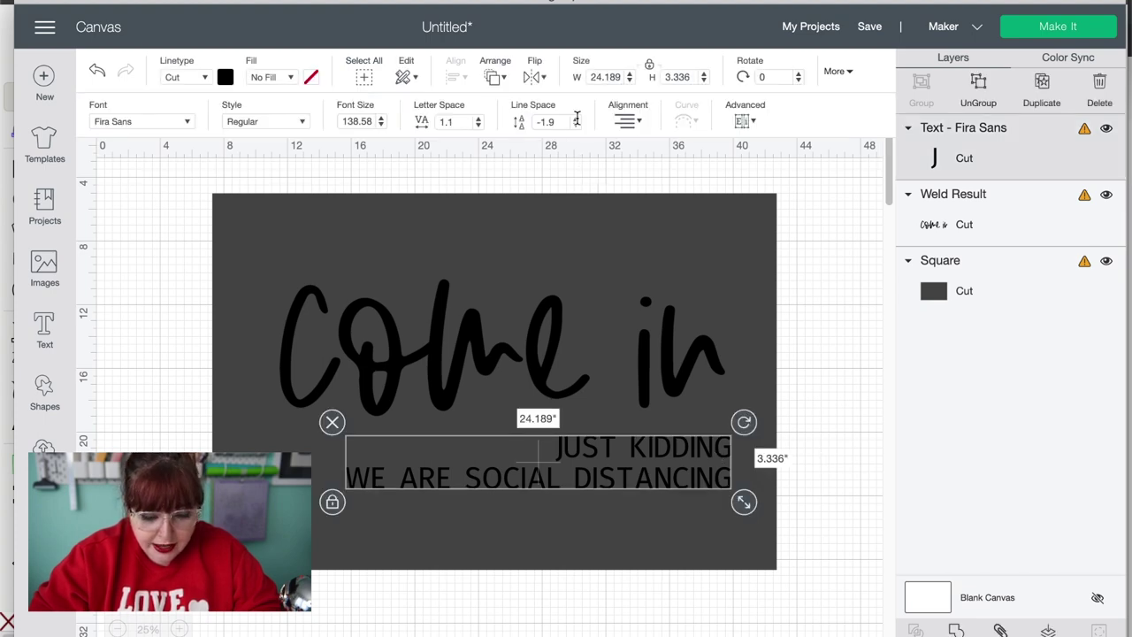
key("Return")
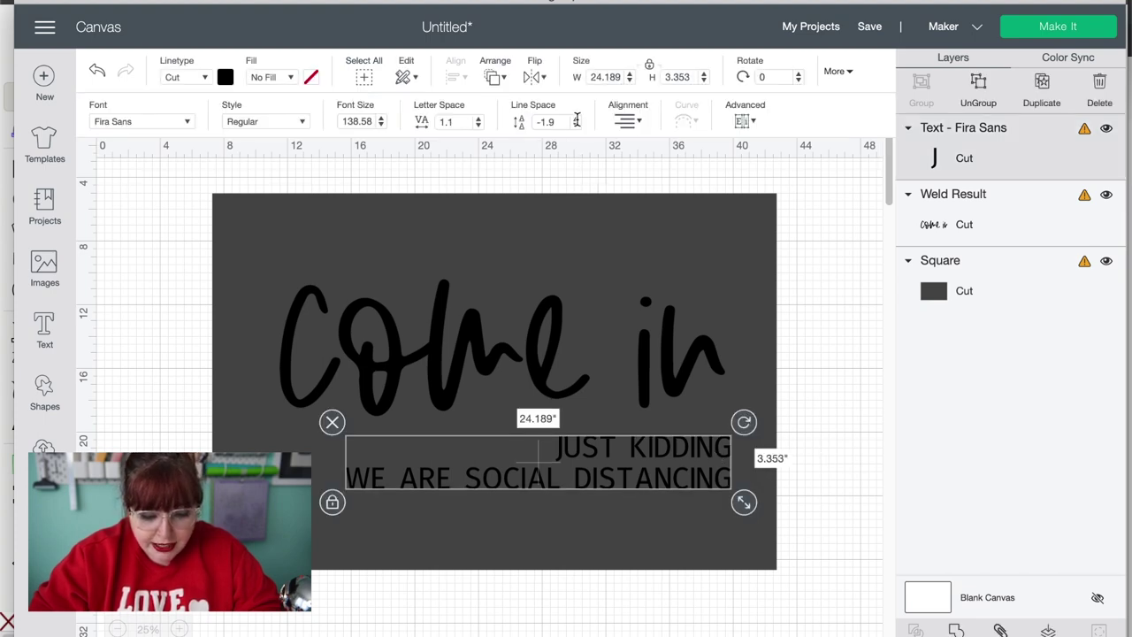
left_click(824, 474)
- Ungroup the uppercase two-line text to individual letters
left_click(706, 477)
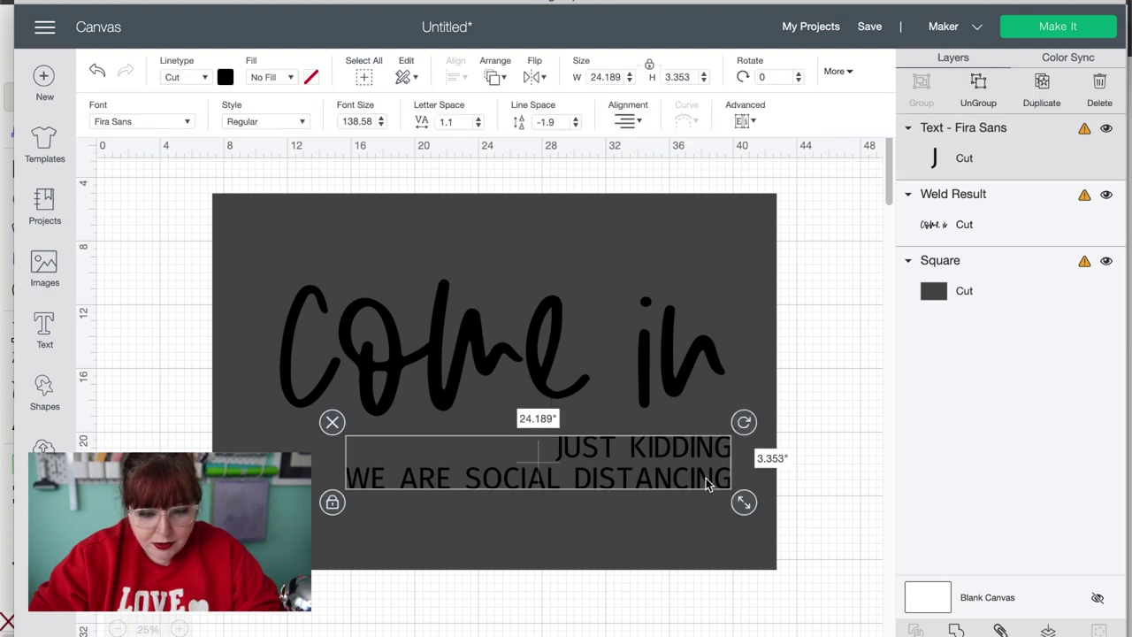
left_click(747, 123)
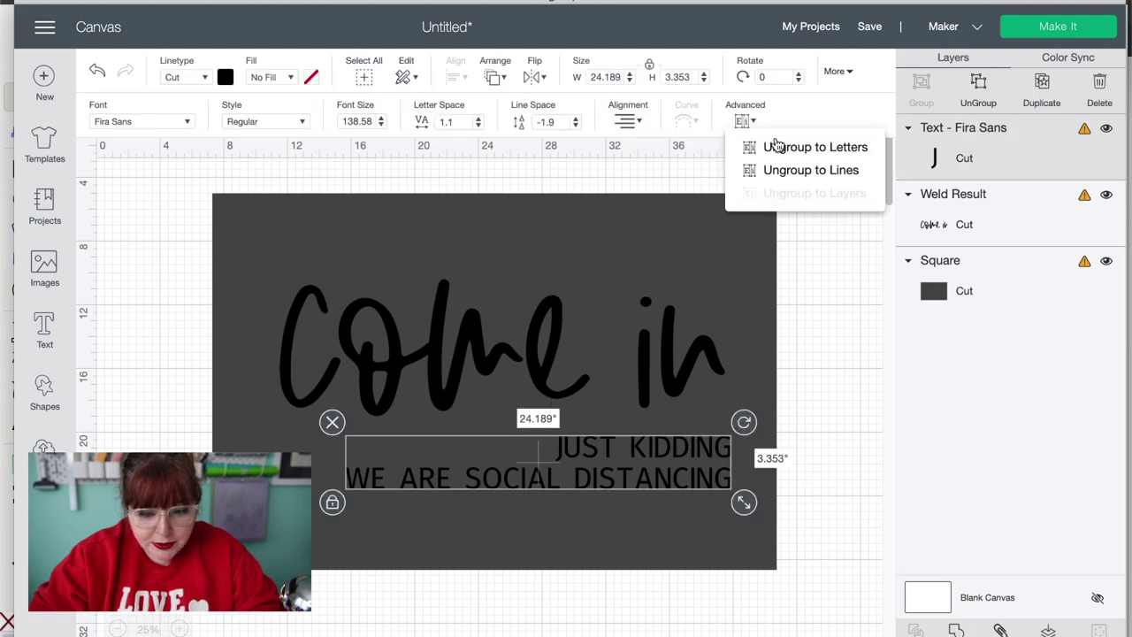
left_click(778, 148)
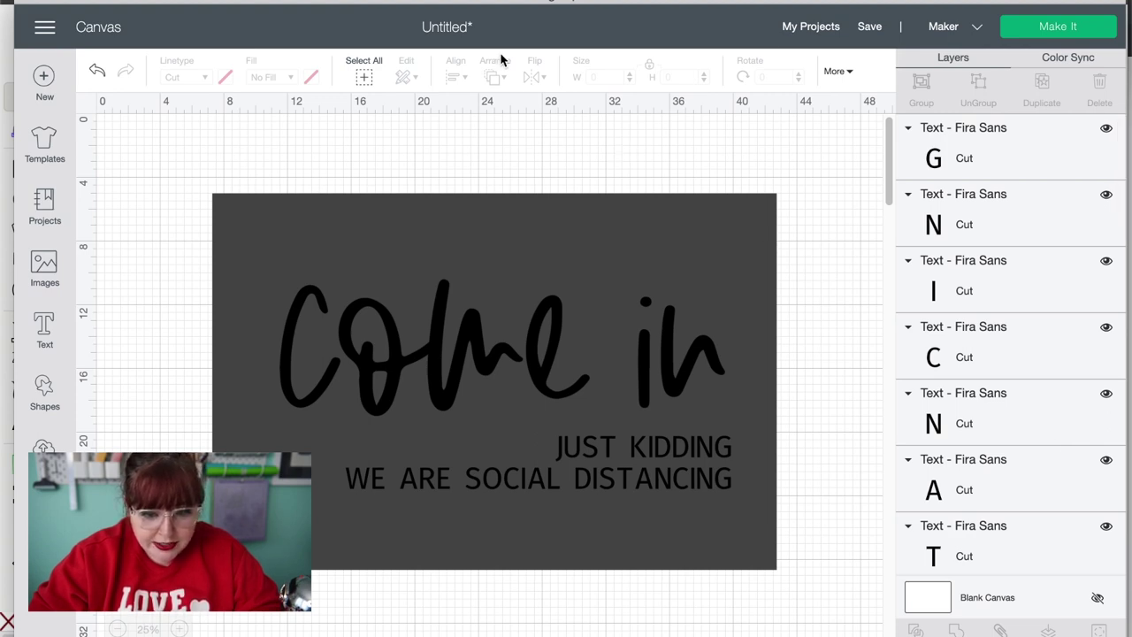
- Save the project as "CRICUT TUTORIAL STENCIL"
left_click(872, 27)
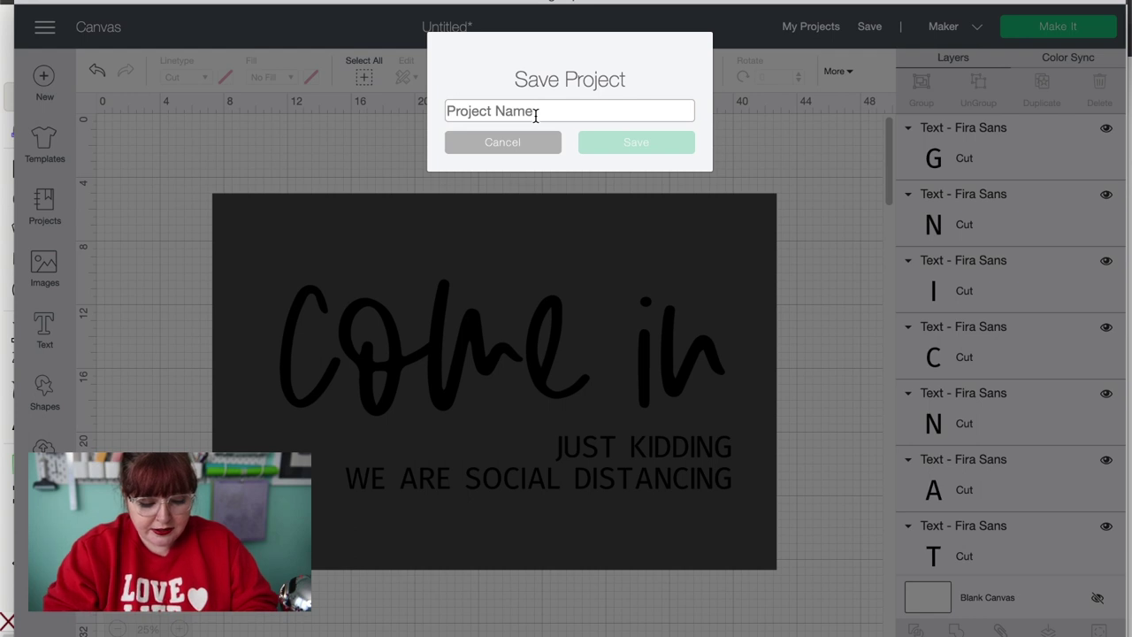
type("CRIU")
type("CUT ")
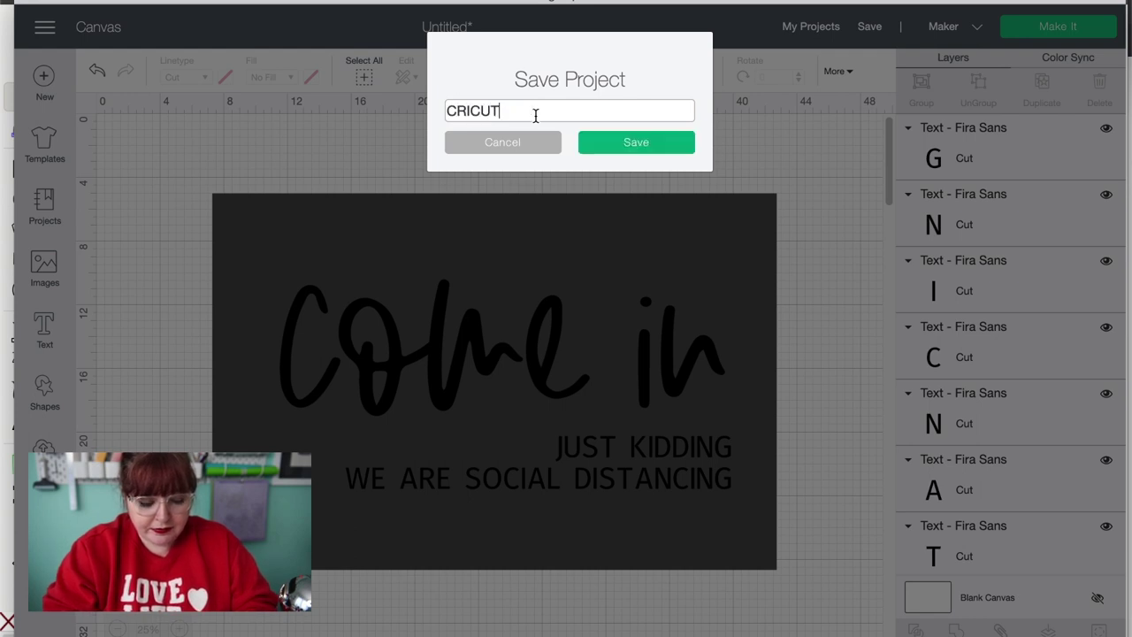
type("TUTORI")
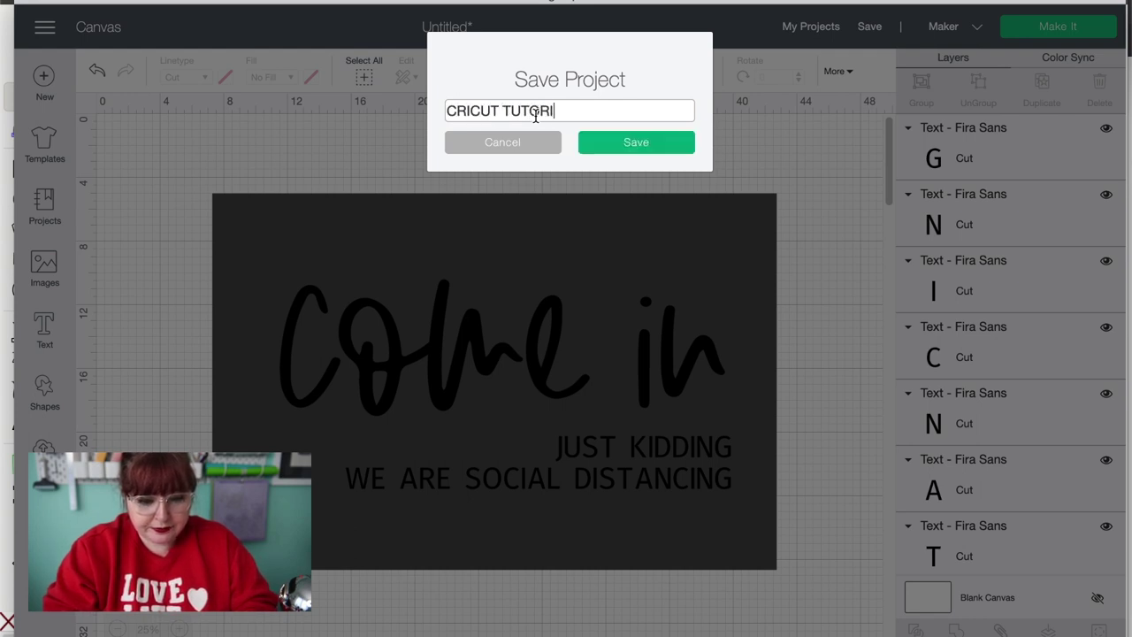
type("AL STENCIL")
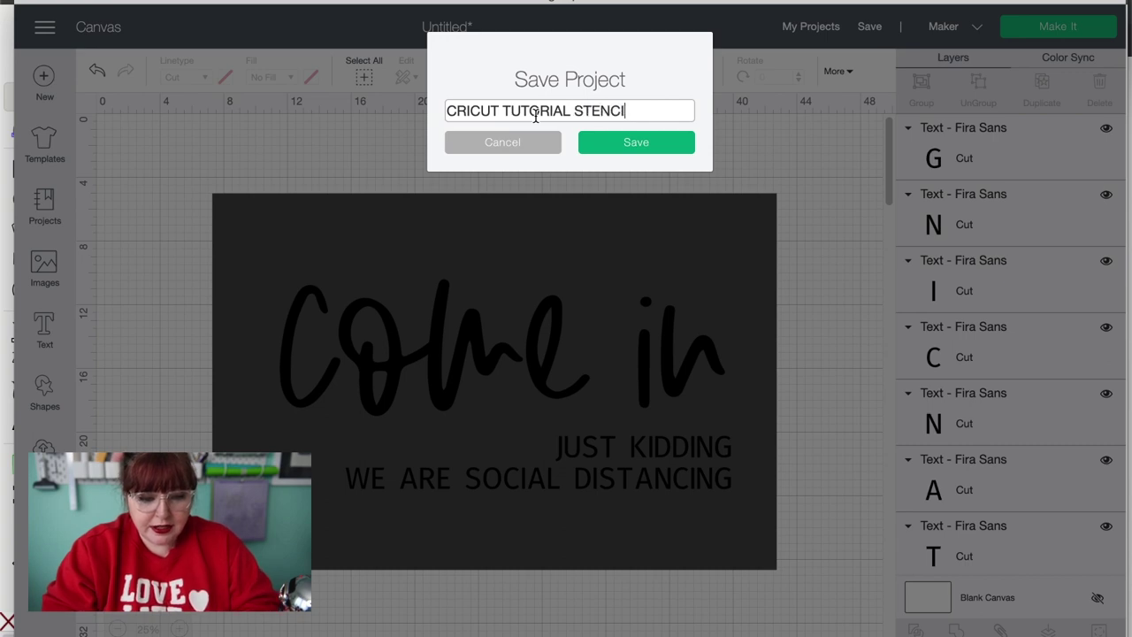
key("Return")
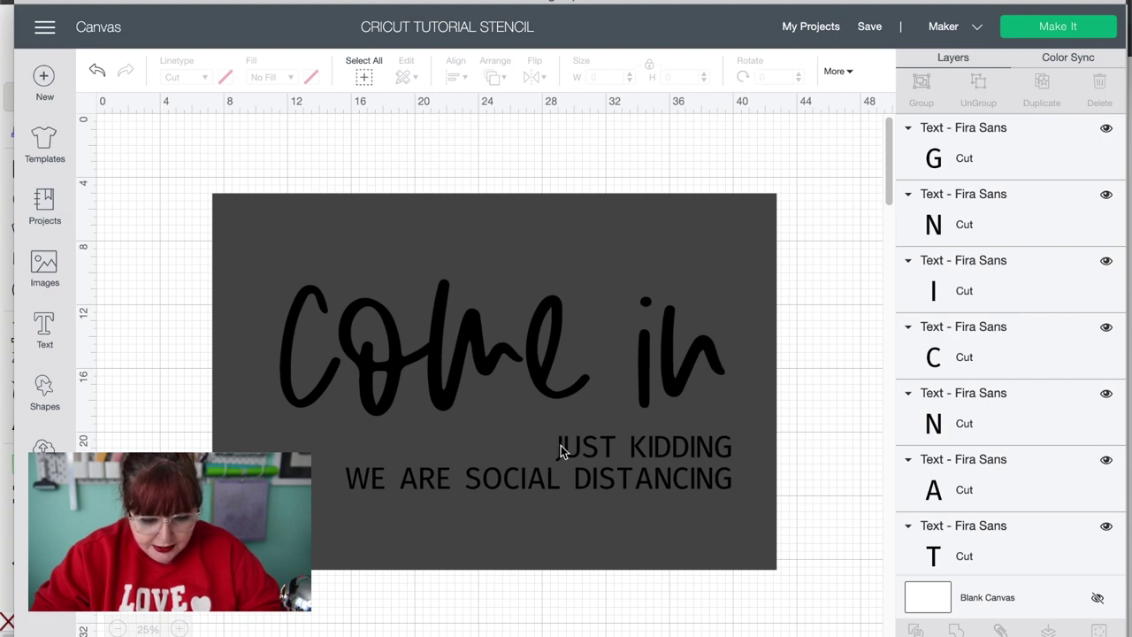
- Nudge the letter J of JUST slightly left, away from the U
left_click(178, 629)
left_click(179, 629)
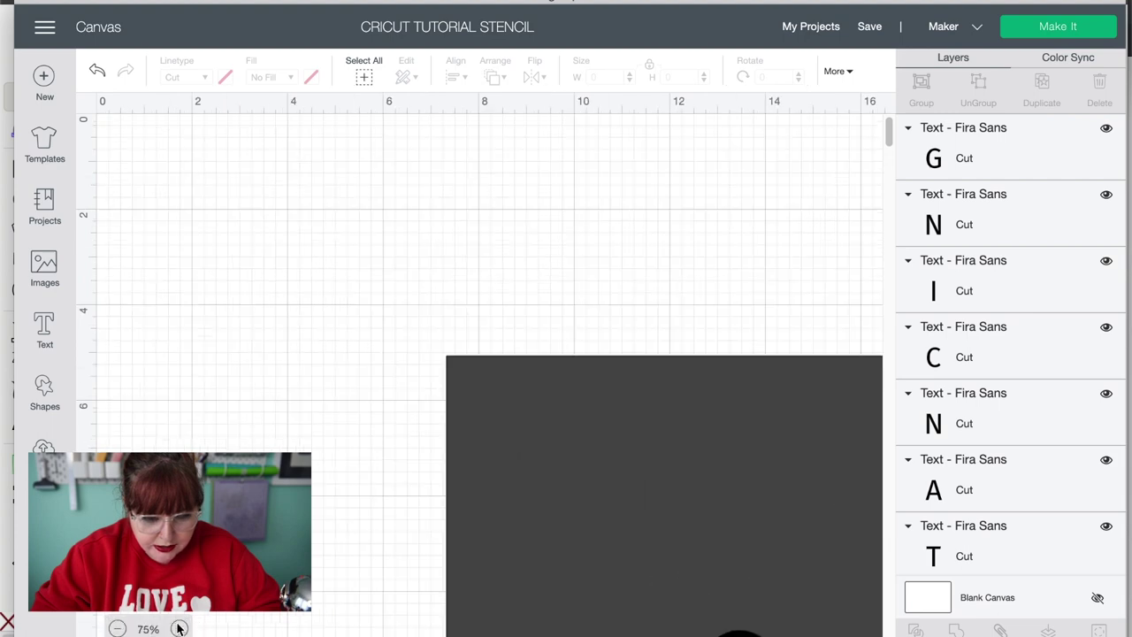
scroll(533, 519, "up", 10)
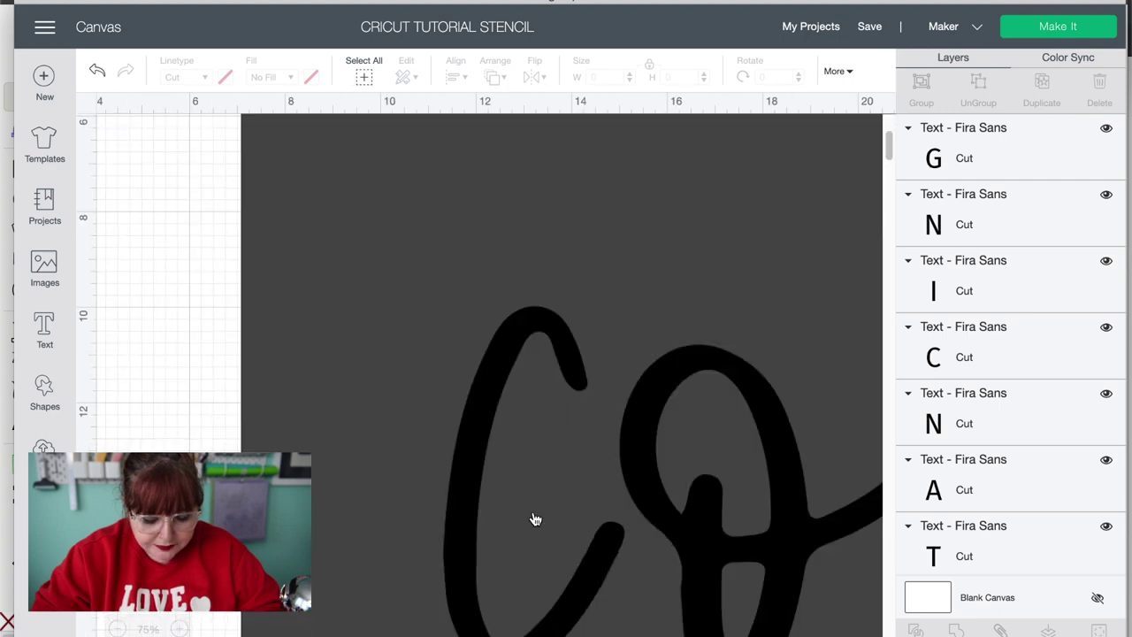
left_click(349, 372)
key("Left")
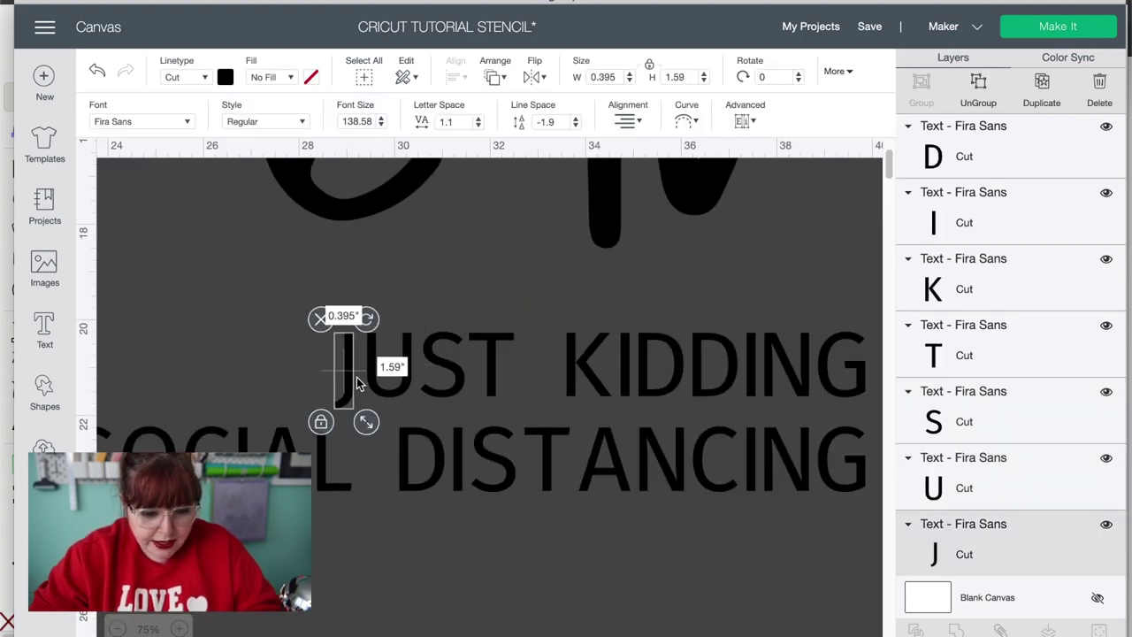
- Nudge the four letters of JUST together toward KIDDING and weld them into one shape
left_click(412, 394, "shift")
left_click(448, 394, "shift")
left_click(493, 395, "shift")
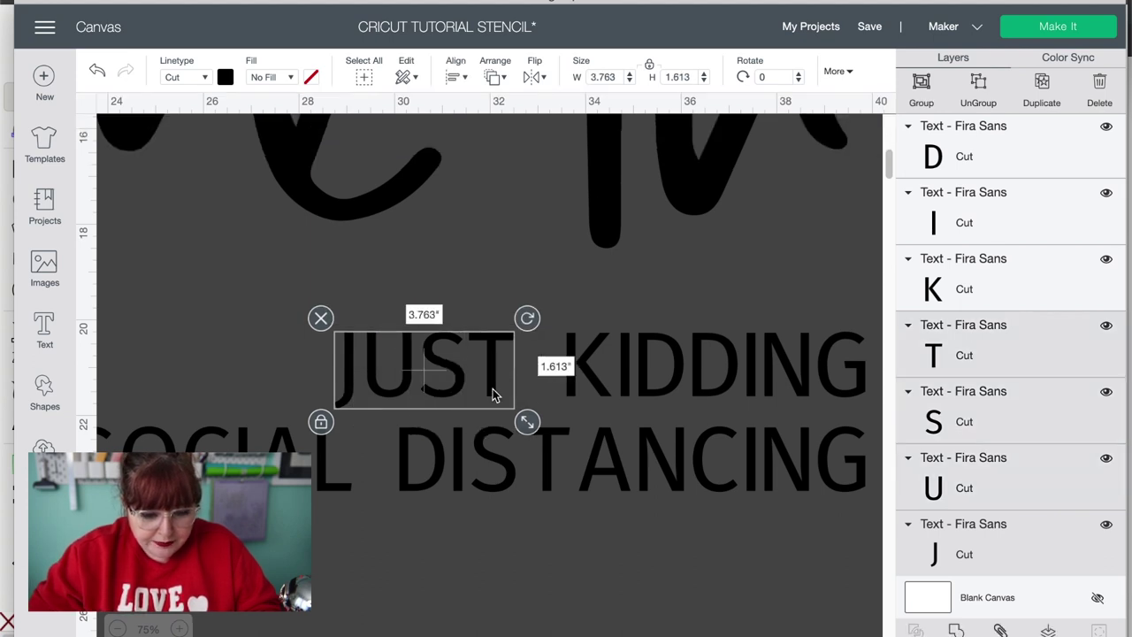
key("Right")
key("Right")
key("Right")
key("Right")
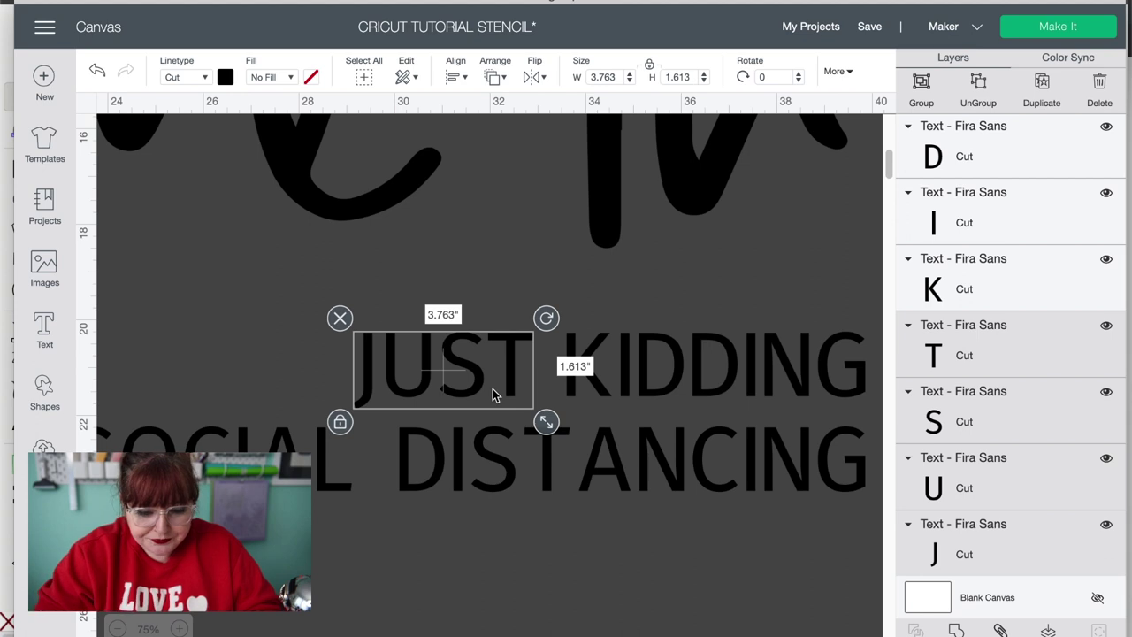
key("Left")
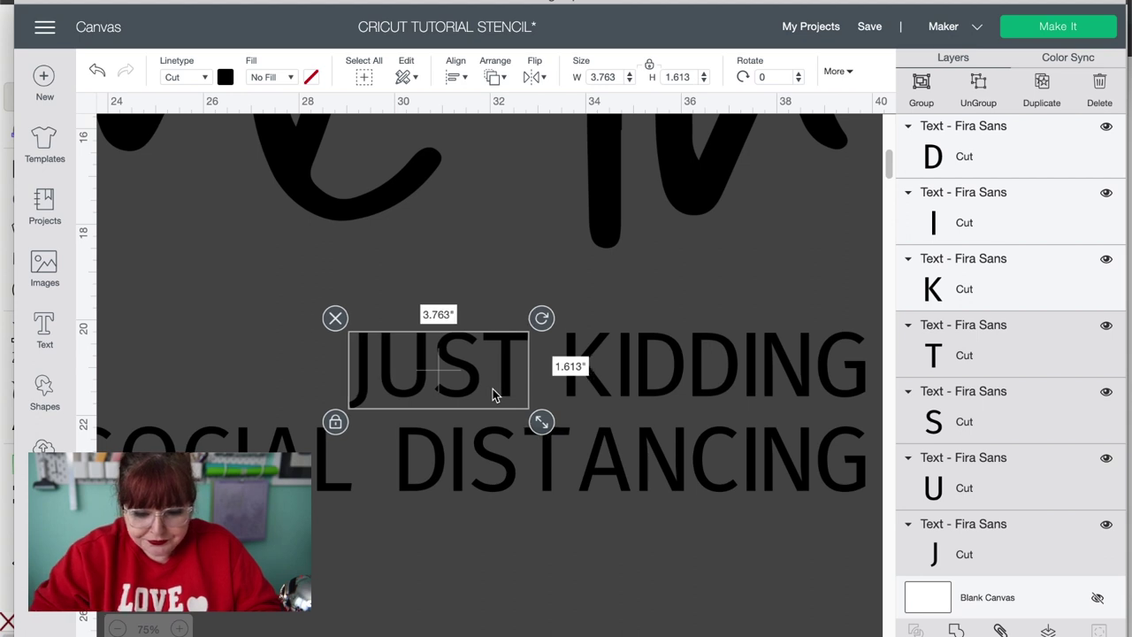
left_click(956, 630)
- Adjust the spacing of the first line by nudging K, the first I and G of KIDDING, and move the welded JUST farther left
scroll(634, 493, "right", 3)
scroll(633, 493, "up", 2)
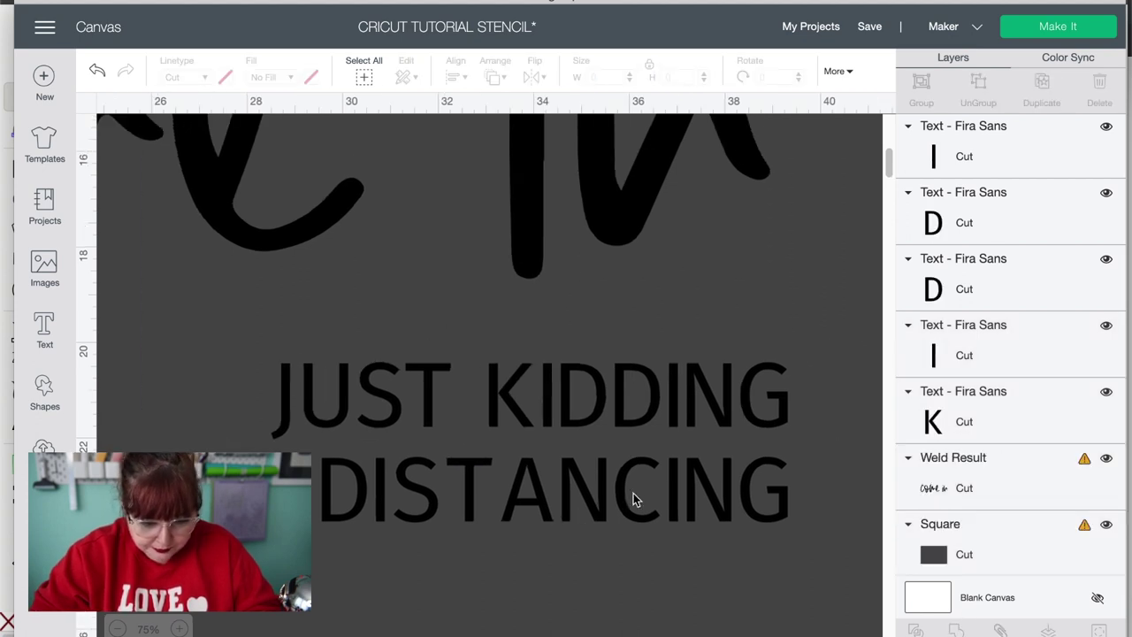
left_click(381, 404)
left_click(469, 403)
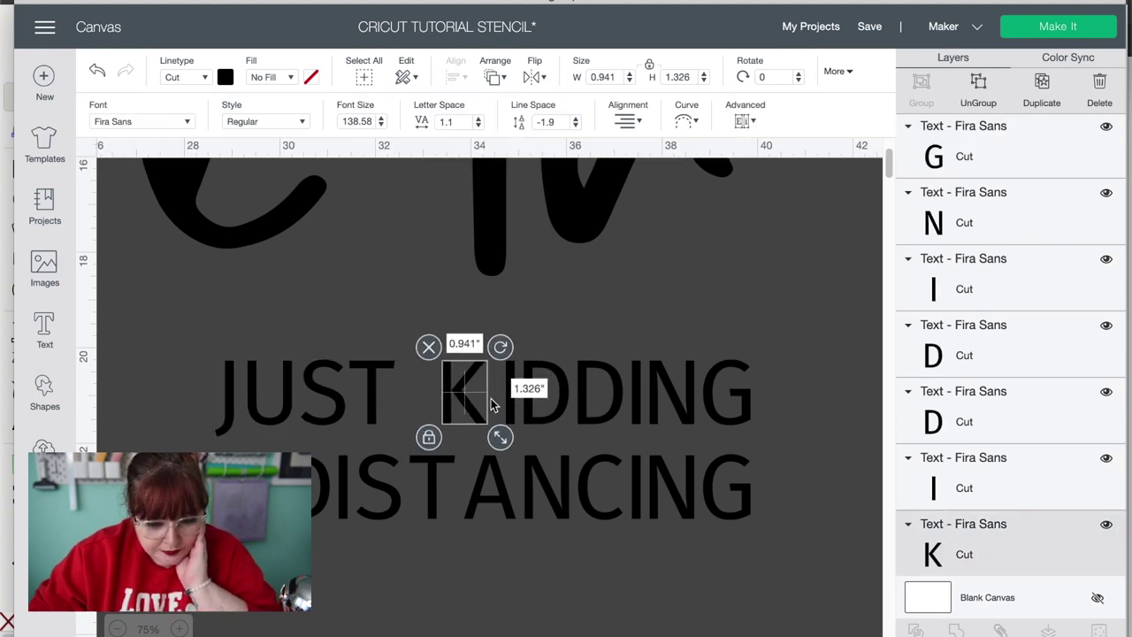
left_click(509, 394)
left_click(723, 405)
left_click(349, 397)
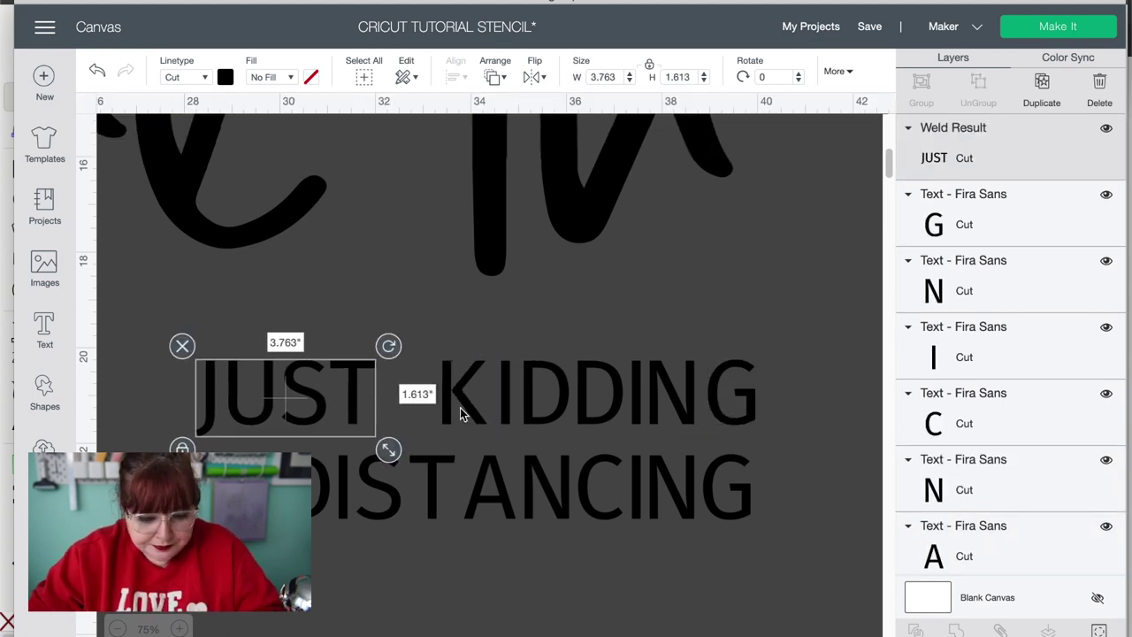
- Even out the gaps in KIDDING by nudging the front letters left as a group, then the closing ING
left_click(469, 403)
left_click(508, 398, "shift")
left_click(553, 407, "shift")
left_click(594, 412, "shift")
left_click(635, 416, "shift")
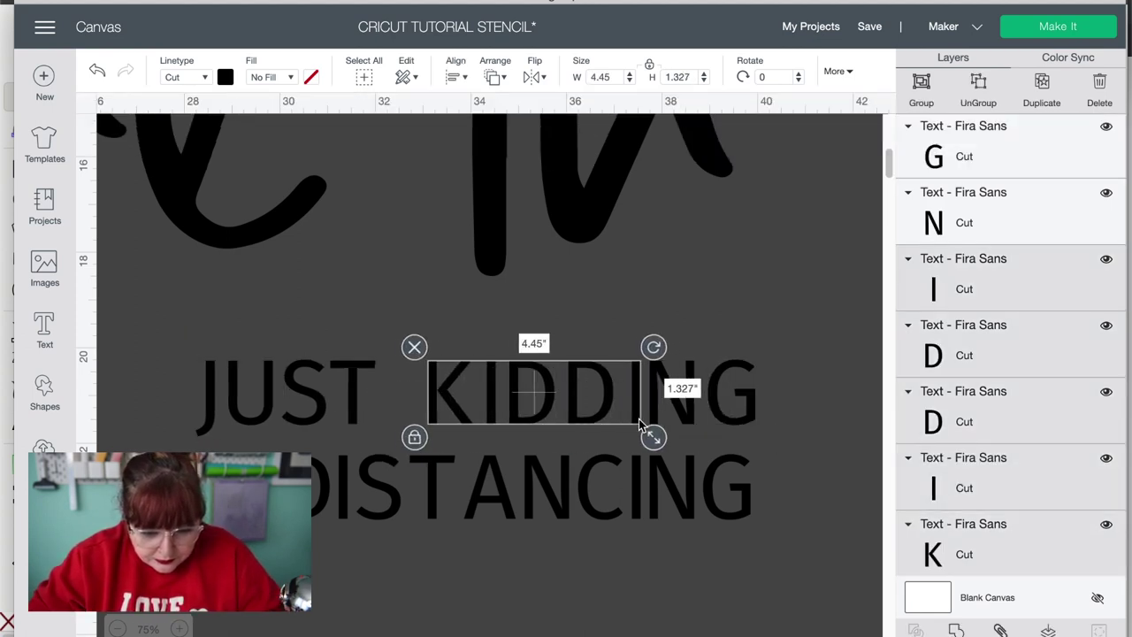
left_click(682, 407, "shift")
left_click(776, 471)
left_click(630, 417)
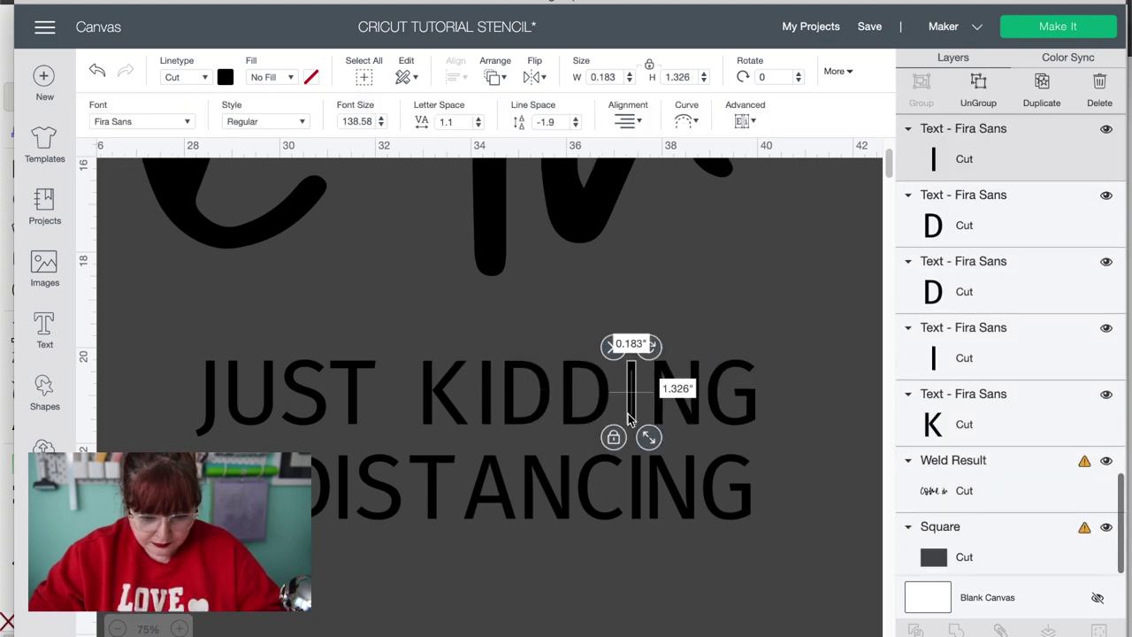
left_click(693, 407, "shift")
left_click(739, 407, "shift")
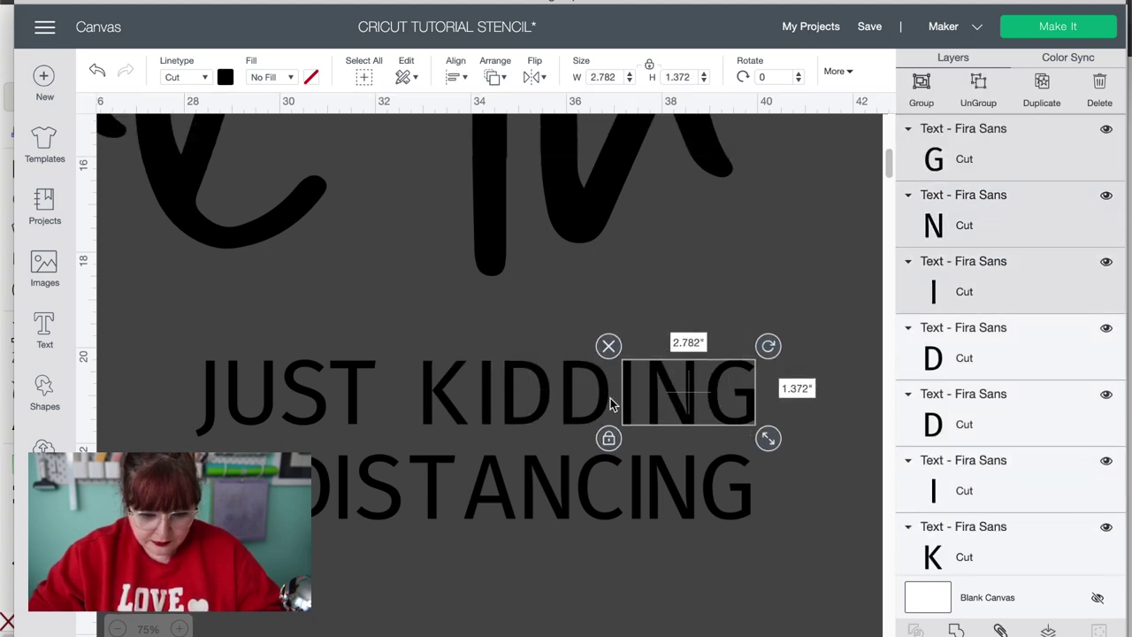
- Weld the letters of KIDDING together and weld them with JUST into a single shape
left_click(605, 406, "shift")
left_click(509, 404, "shift")
left_click(485, 404, "shift")
left_click(449, 404, "shift")
right_click(453, 404)
left_click(520, 387)
left_click(283, 390, "shift")
right_click(283, 389)
left_click(350, 371)
- Nudge WE farther left and weld its letters, and weld the letters of ARE into one shape
left_click(691, 481)
scroll(692, 481, "left", 10)
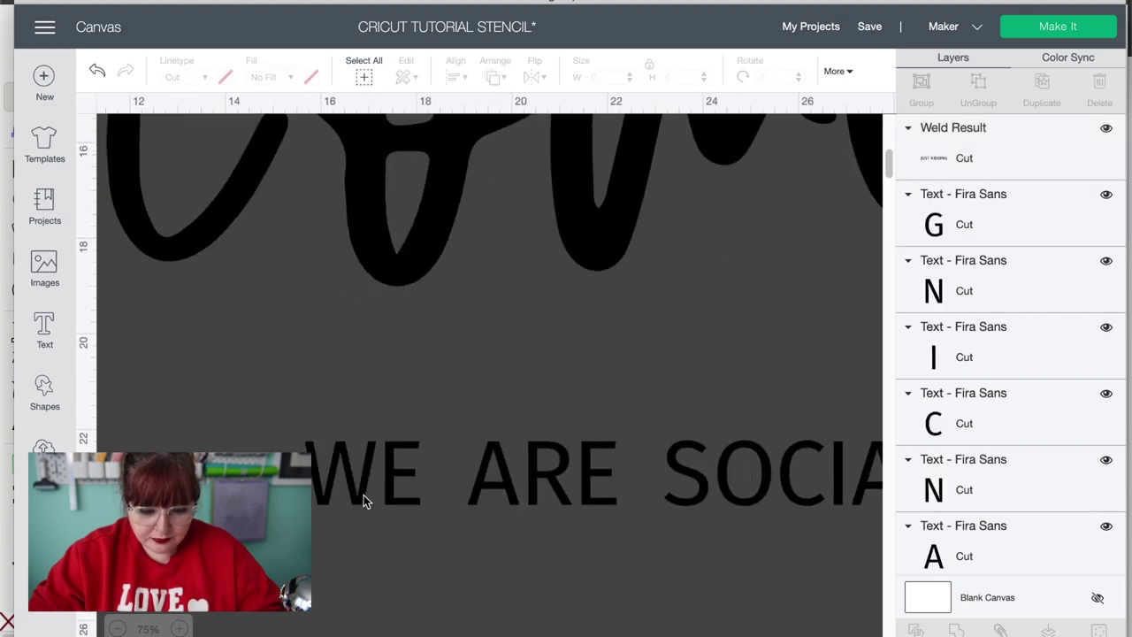
left_click(364, 496)
left_click(500, 478)
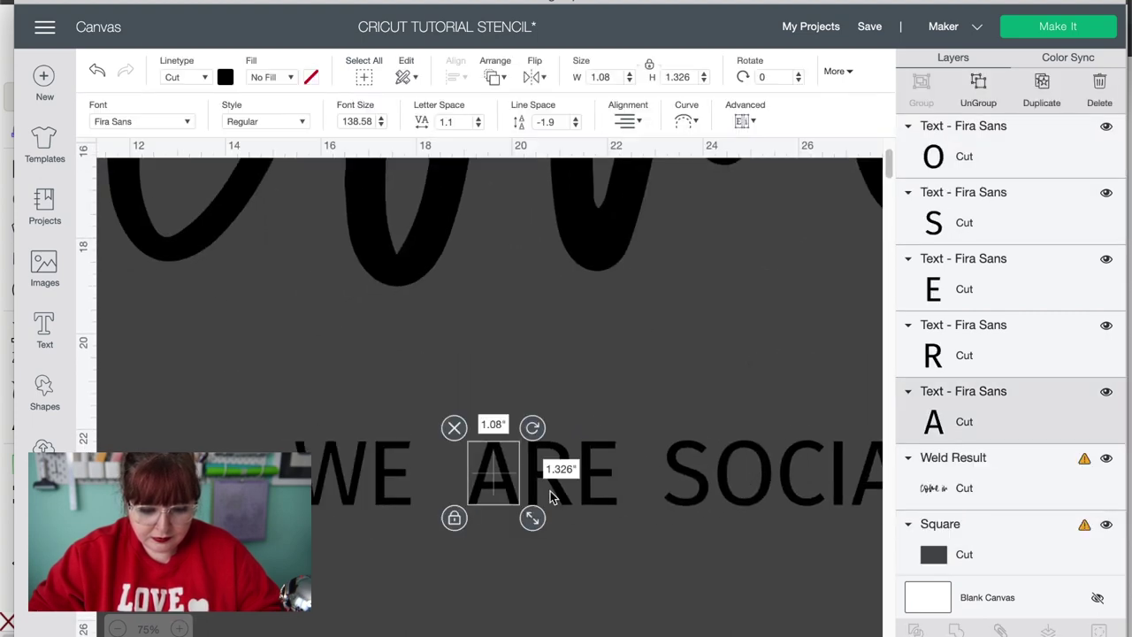
left_click(550, 491, "shift")
left_click(593, 477, "shift")
right_click(530, 487)
left_click(561, 480)
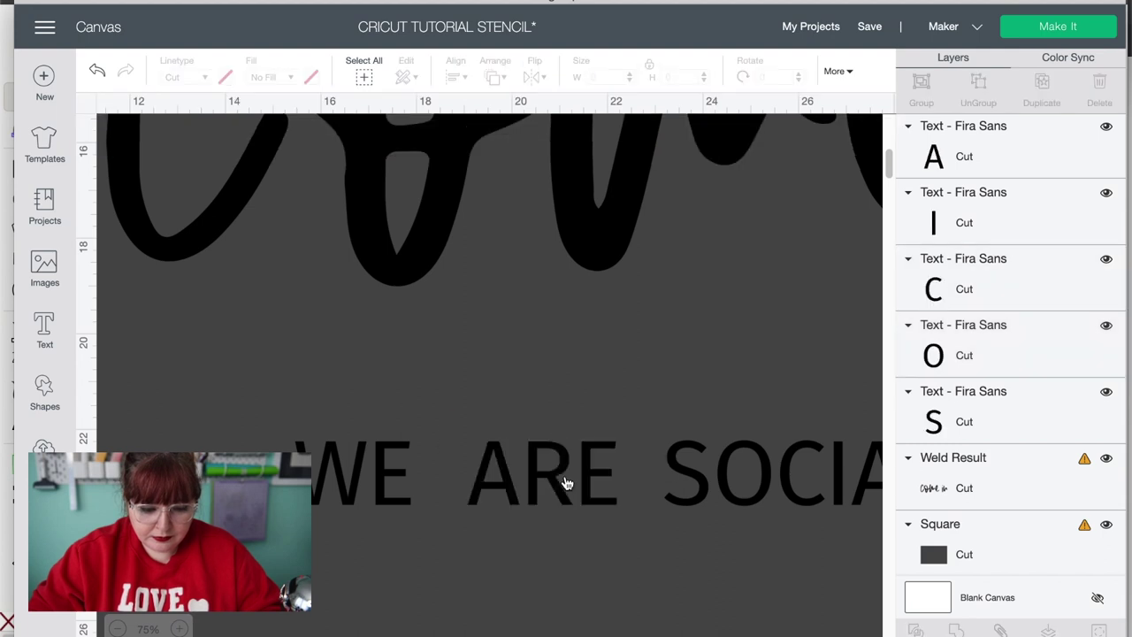
- Even out the letter spacing in SOCIAL by shifting its front letters left, and weld the word into one shape
scroll(567, 482, "right", 5)
left_click(743, 495)
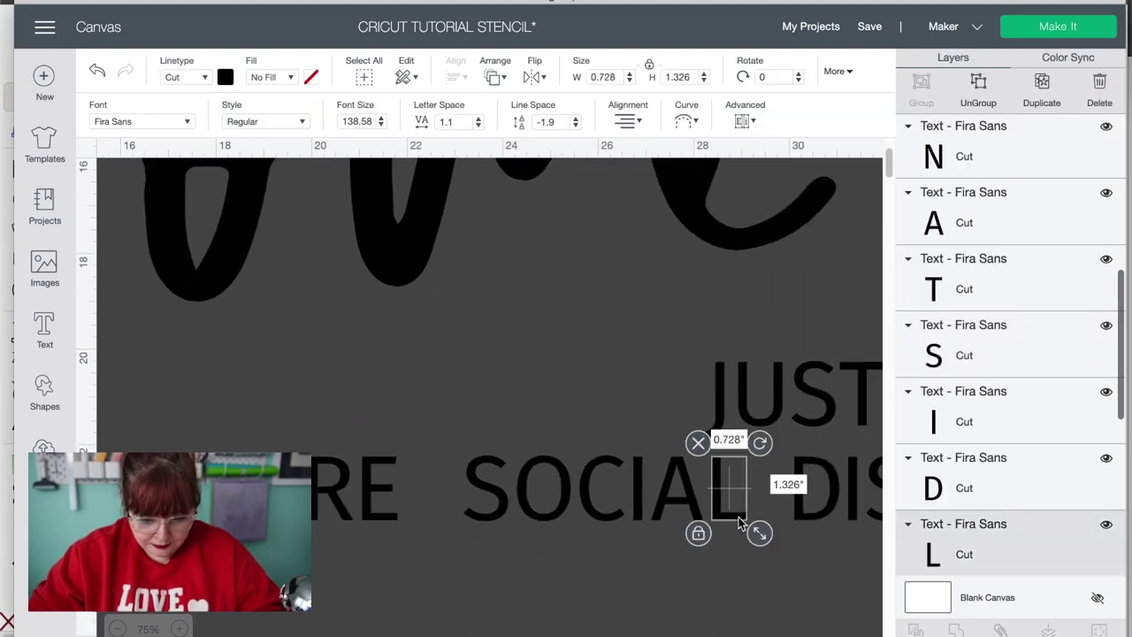
left_click(644, 490)
left_click(615, 513)
left_click(541, 509)
left_click(603, 509)
left_click(542, 513)
left_click(567, 571)
left_click(486, 486)
left_click(699, 491, "shift")
left_click(734, 491, "shift")
right_click(691, 509)
left_click(703, 518)
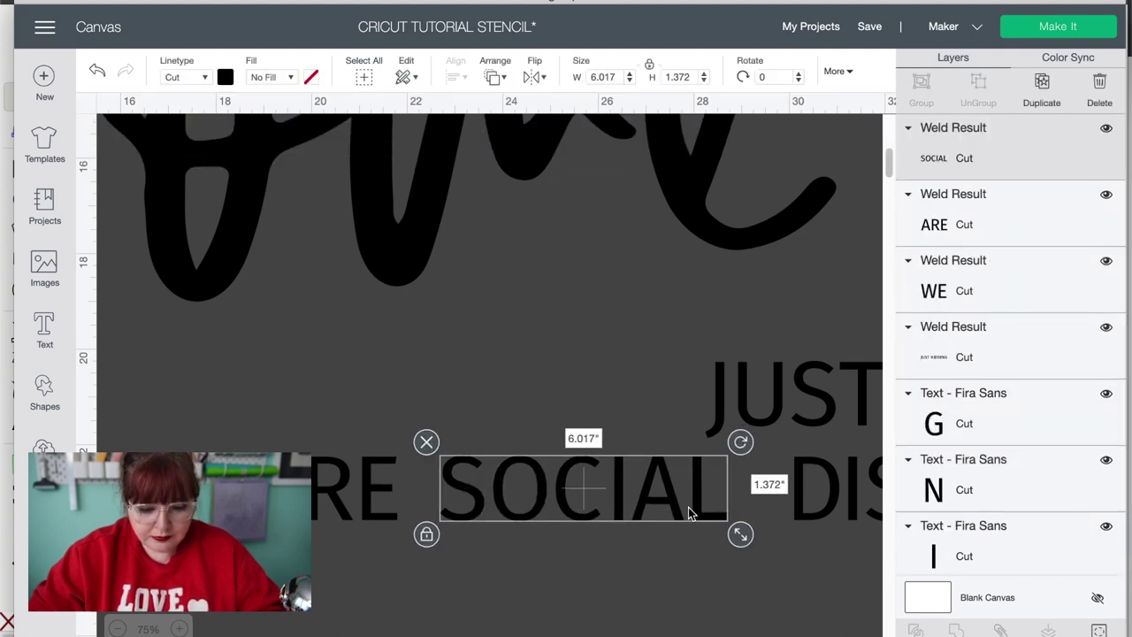
- Move the D of DISTANCING left and tighten the gaps between the letters that follow, up to C
scroll(690, 513, "right", 5)
scroll(688, 513, "right", 2)
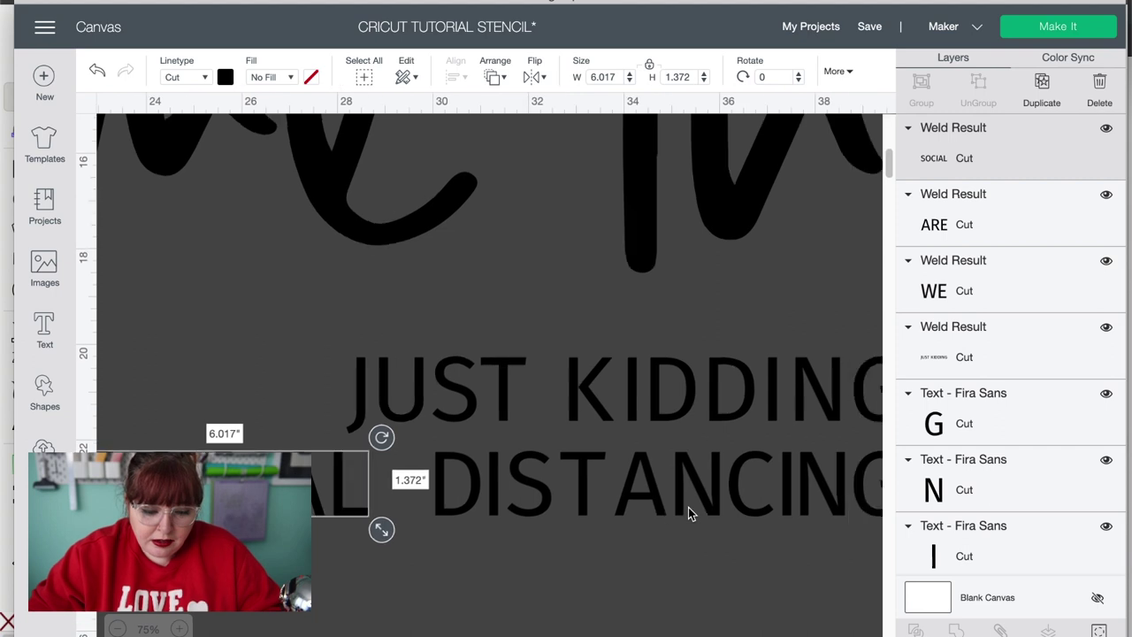
scroll(688, 513, "right", 1)
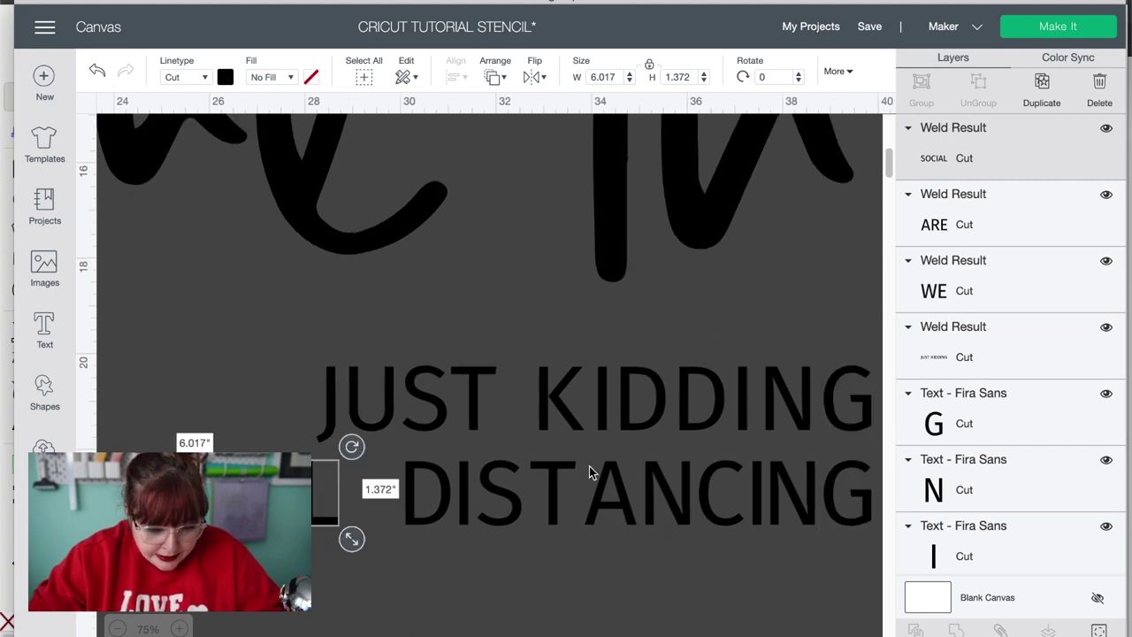
left_click(429, 521)
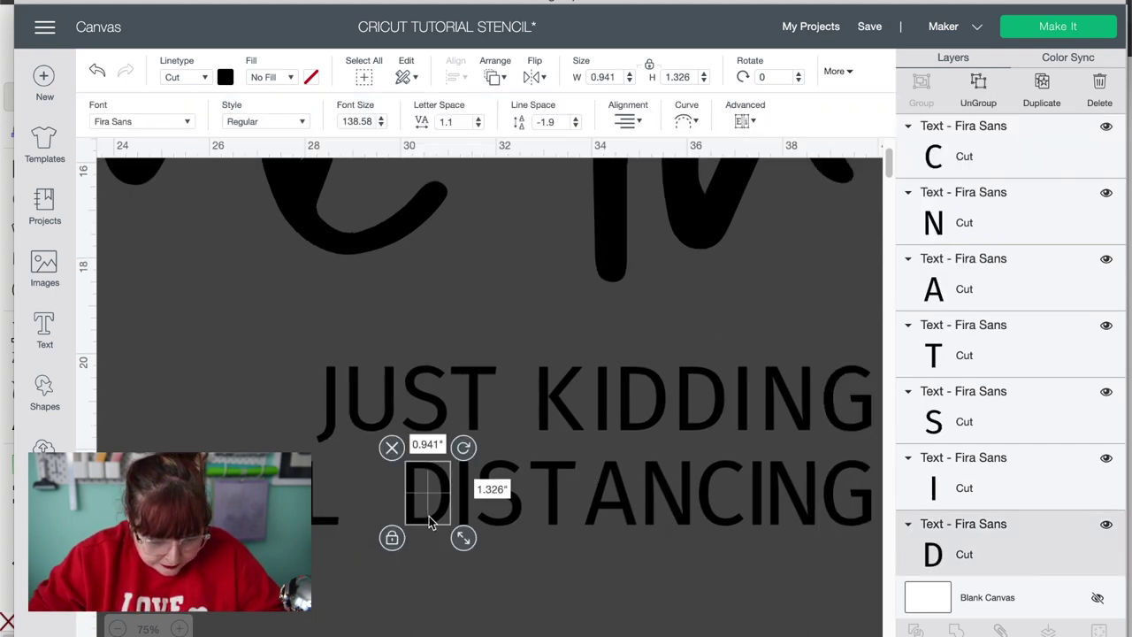
left_click_drag(434, 524, 420, 523)
left_click(452, 518)
left_click_drag(513, 517, 655, 515)
left_click(619, 510)
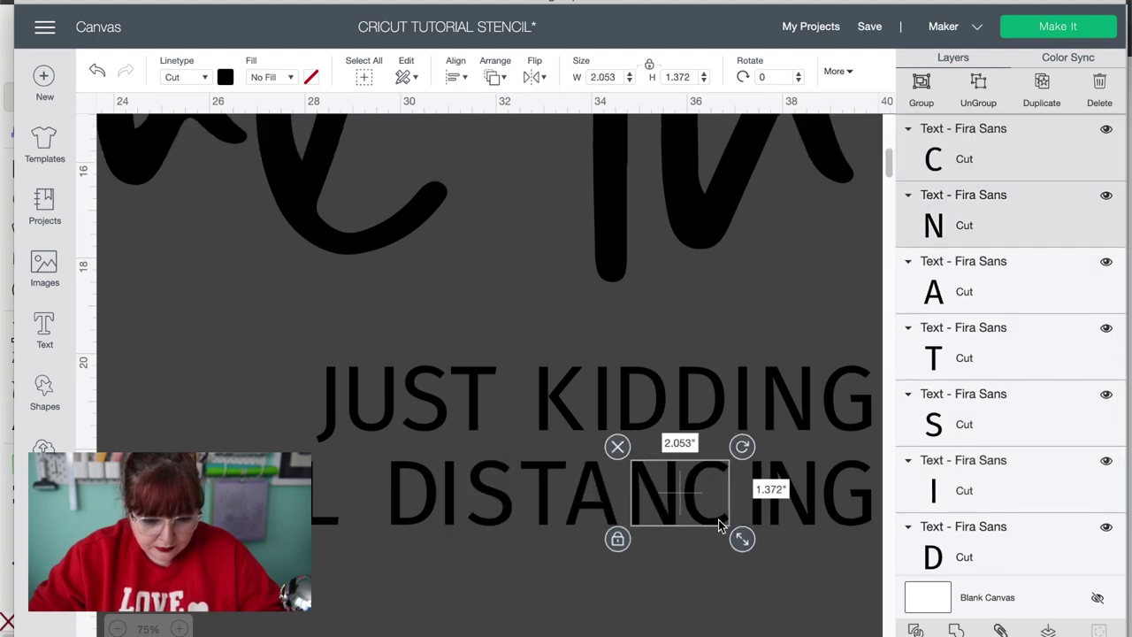
- Close the gaps at the end of DISTANCING by shifting the second I left, followed by N and G as a pair
left_click(735, 607)
left_click(652, 519)
left_click(677, 551)
left_click(758, 536)
left_click_drag(758, 536, 738, 531)
left_click(802, 520)
left_click(803, 520)
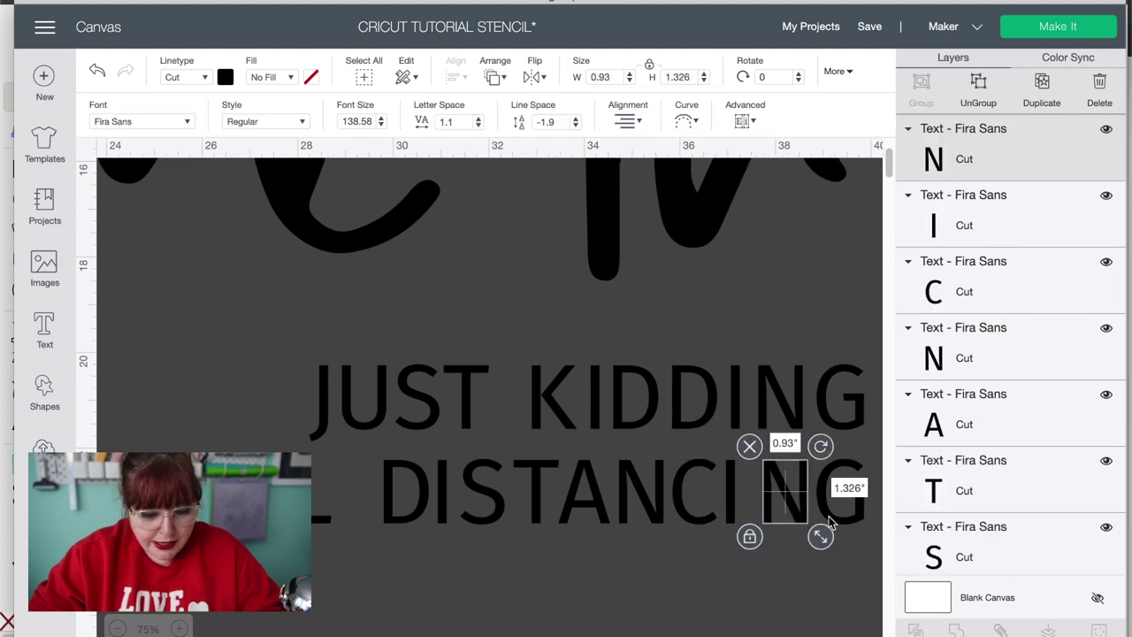
left_click(829, 516, "shift")
key("Left")
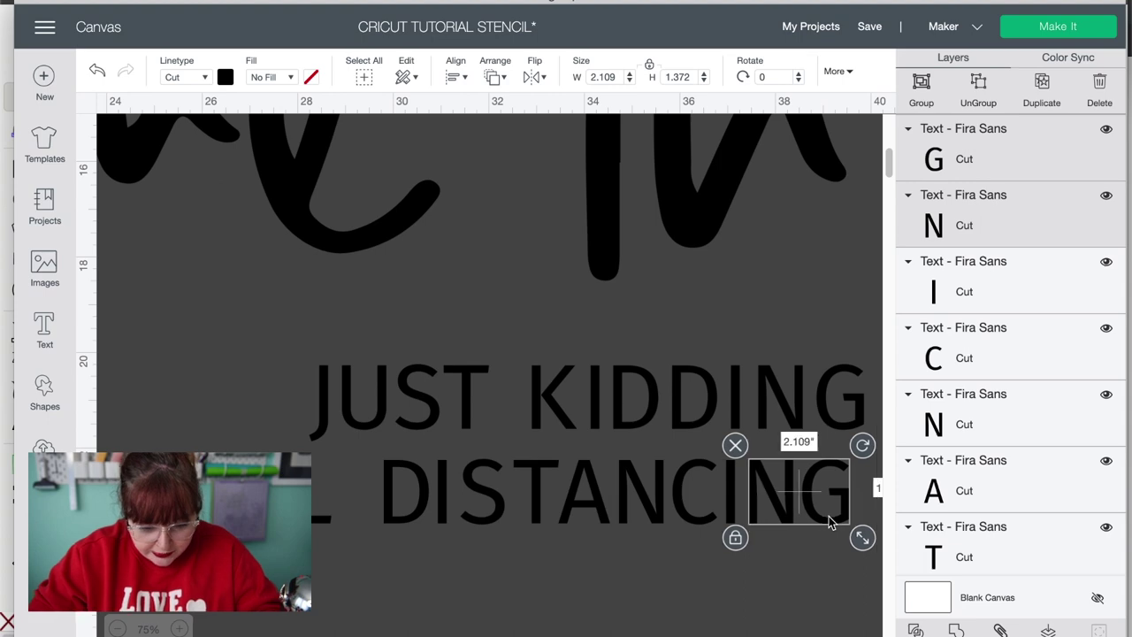
- Fine-tune the spacing of the last letters of DISTANCING and weld the whole word into one shape
scroll(752, 531, "right", 2)
left_click(652, 513)
left_click(581, 523)
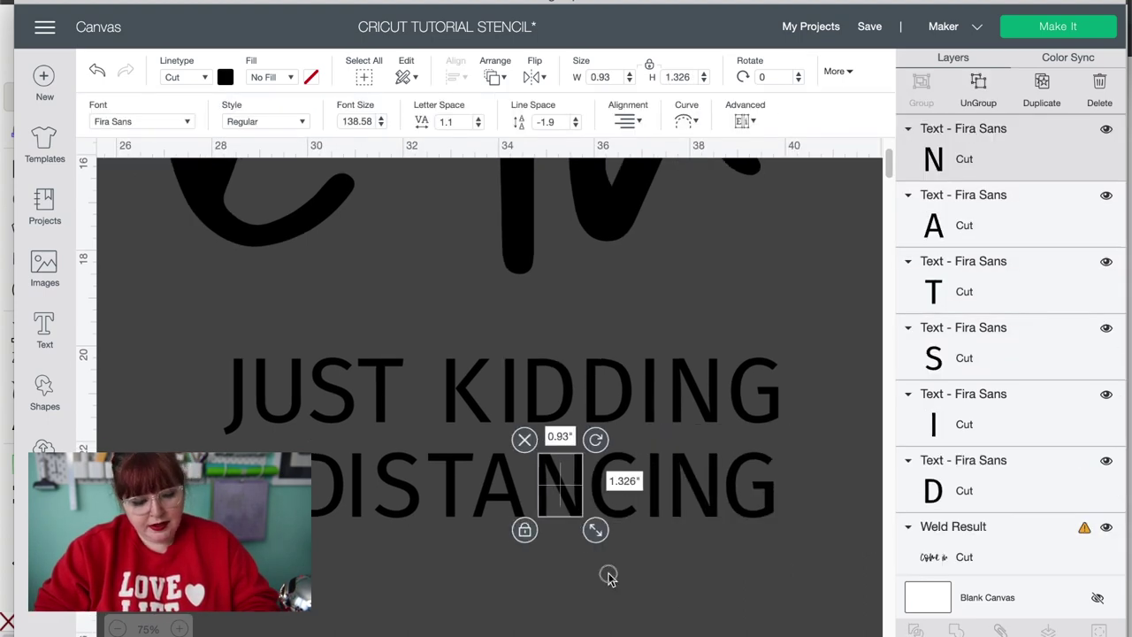
left_click(608, 578)
left_click(741, 522)
left_click(748, 556)
left_click(747, 504)
left_click(685, 495)
left_click(743, 500)
key("Right")
key("Right")
left_click(519, 503, "shift")
left_click(330, 494, "shift")
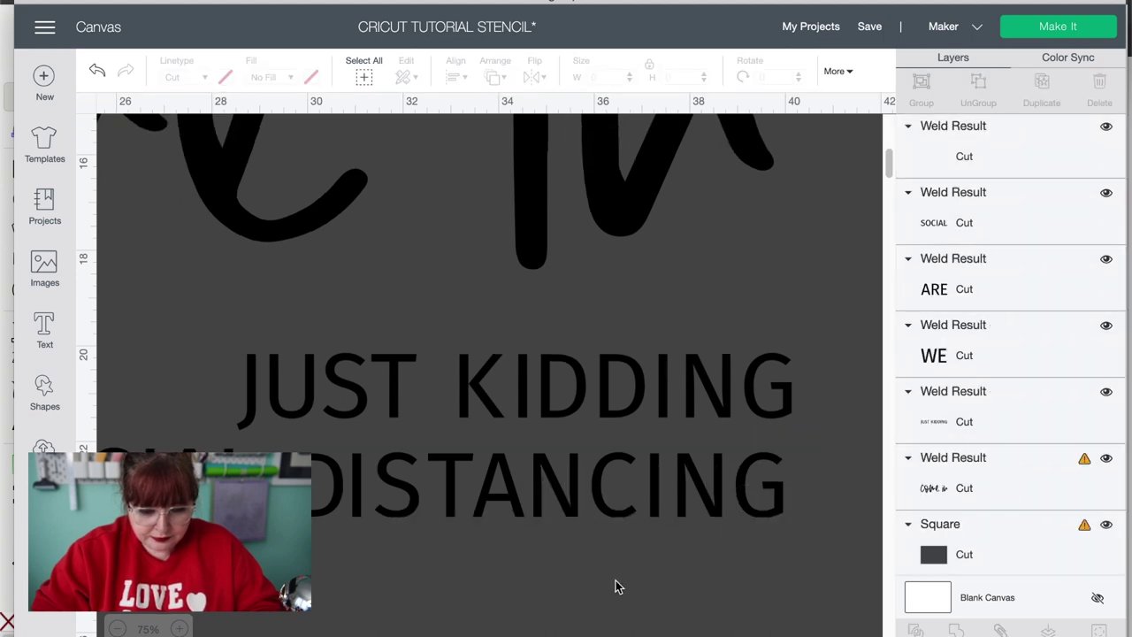
- Weld ARE, SOCIAL and DISTANCING together and weld them with WE into a single line
scroll(616, 581, "left", 3)
left_click(627, 496)
left_click(354, 495, "shift")
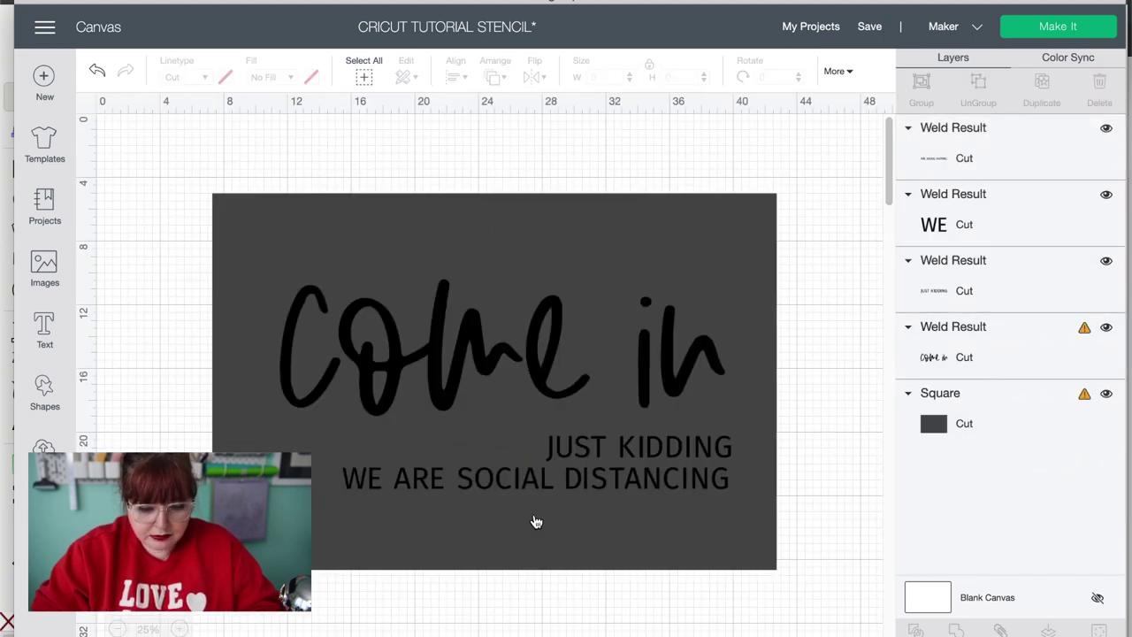
left_click(609, 493)
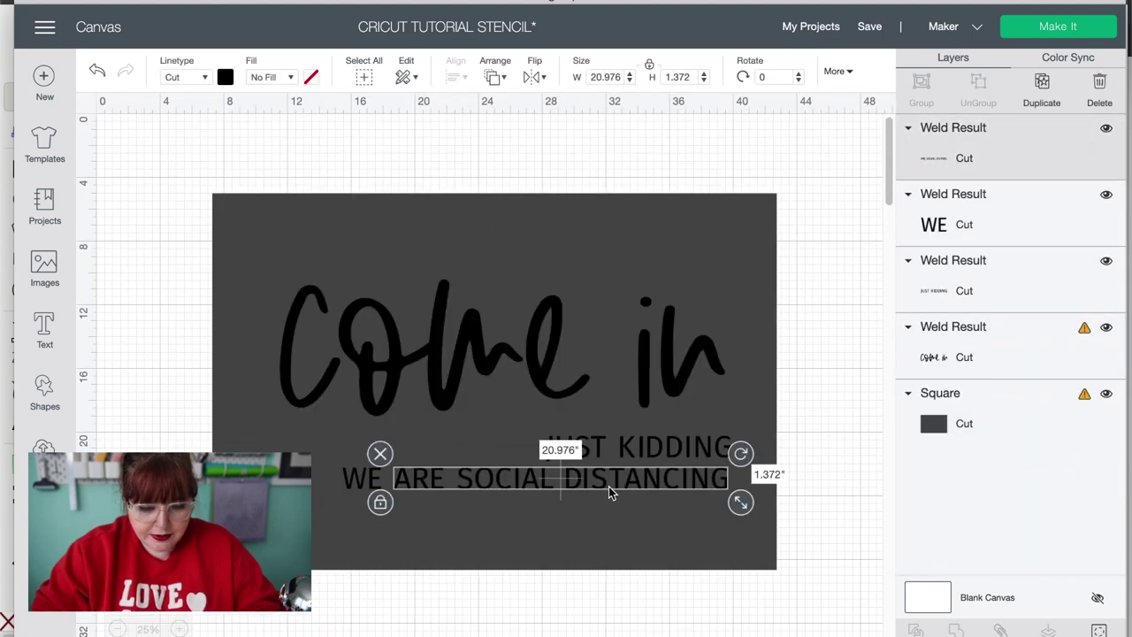
left_click(357, 487, "shift")
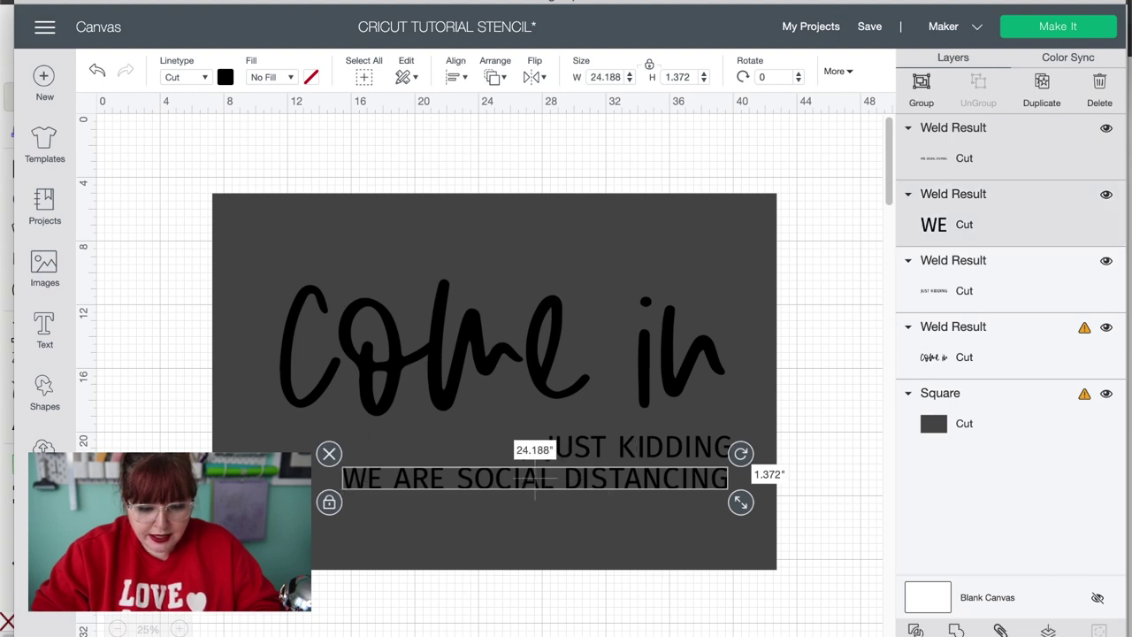
- Right-align the JUST KIDDING and WE ARE SOCIAL DISTANCING lines and weld them into one text block
left_click(716, 481)
left_click(711, 456, "shift")
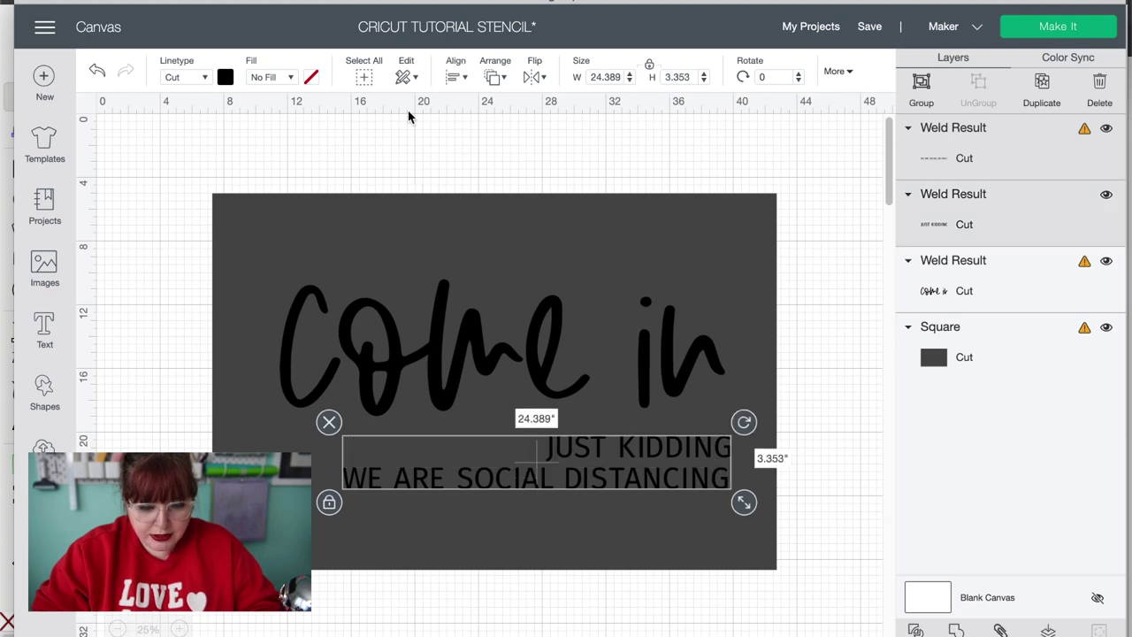
left_click(453, 80)
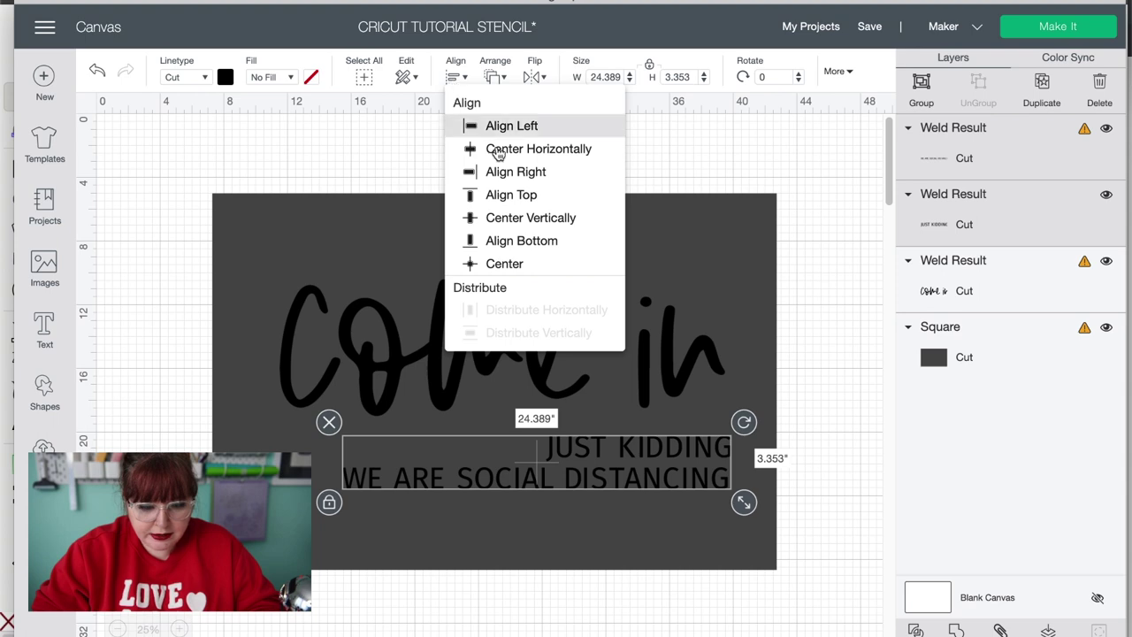
left_click(513, 175)
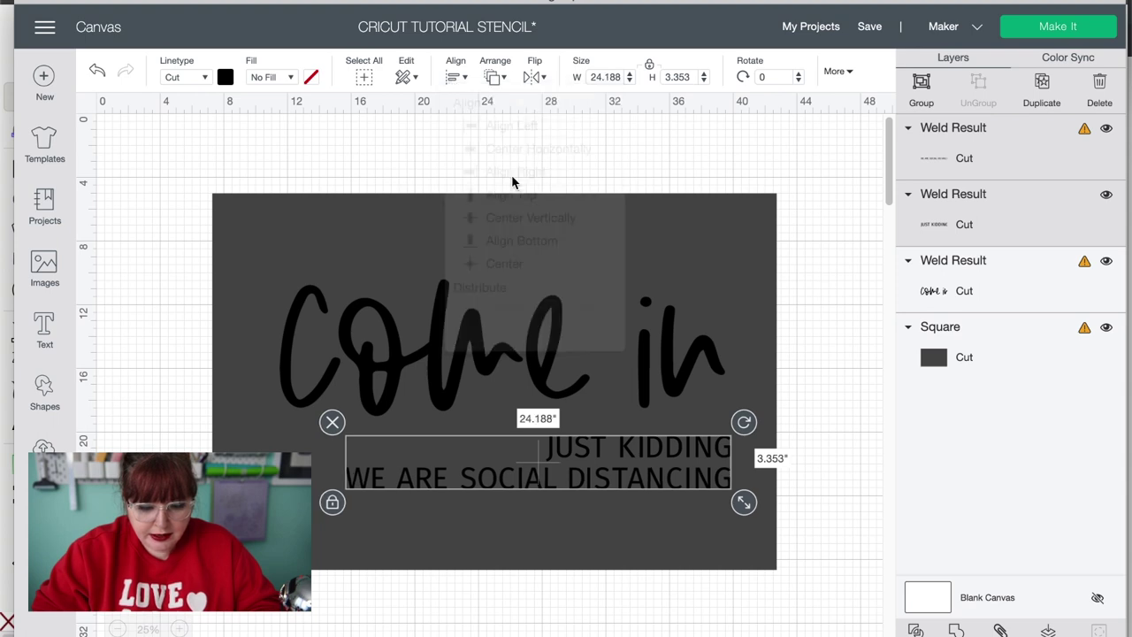
left_click(956, 631)
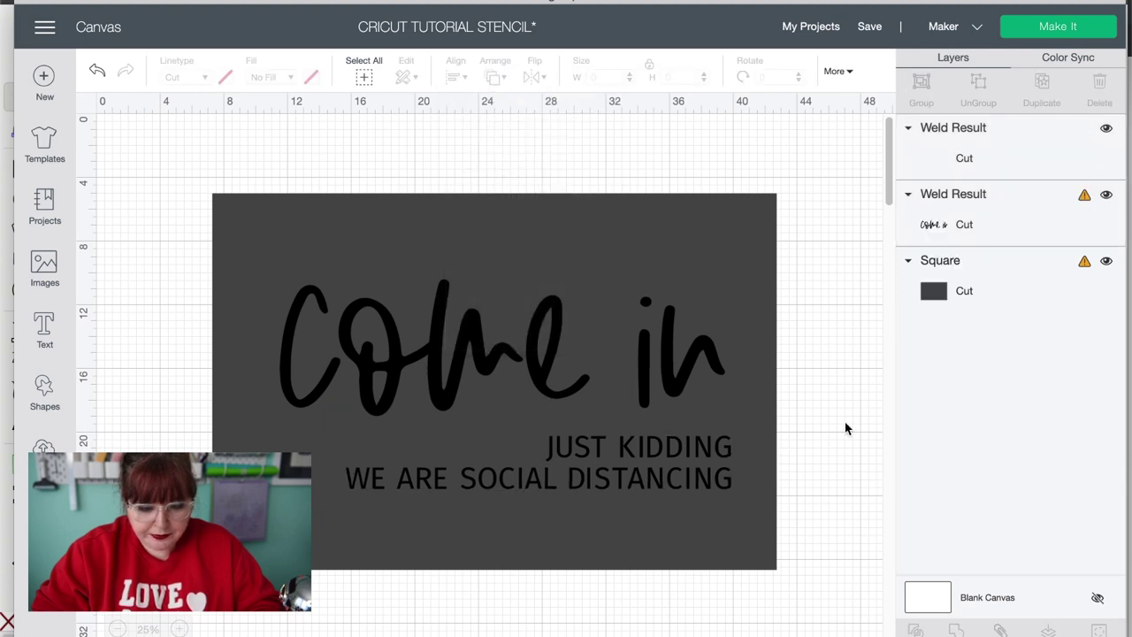
- Move the two-line text block toward the template's lower right corner and shrink it to about 22.9 by 3.2 inches
left_click(729, 451)
left_click_drag(729, 447, 741, 488)
left_click(830, 482)
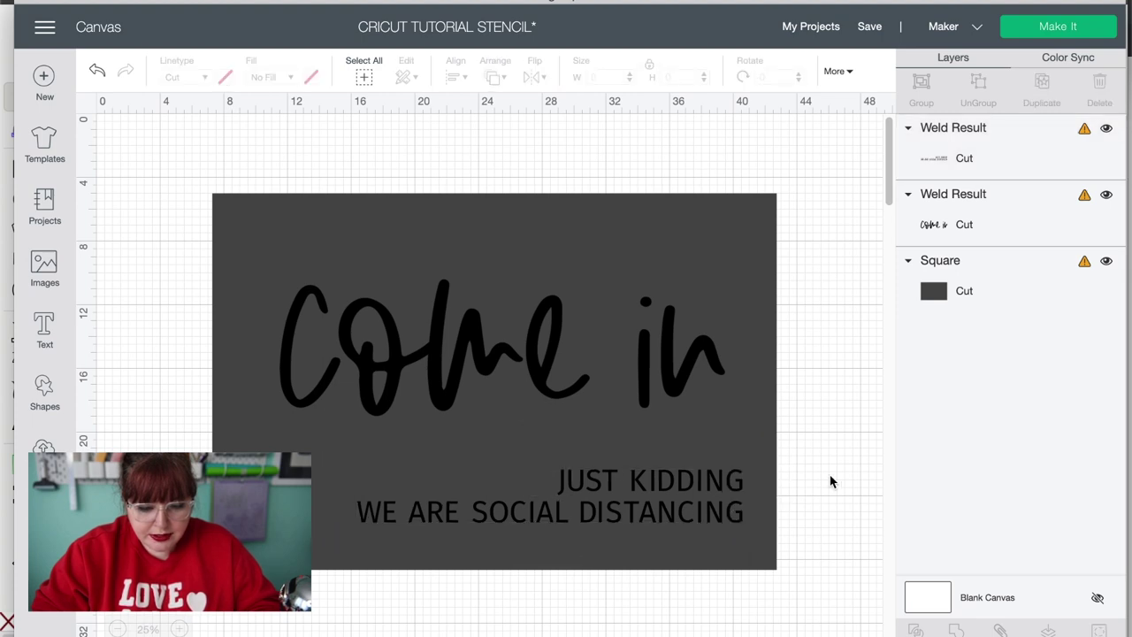
left_click(696, 501)
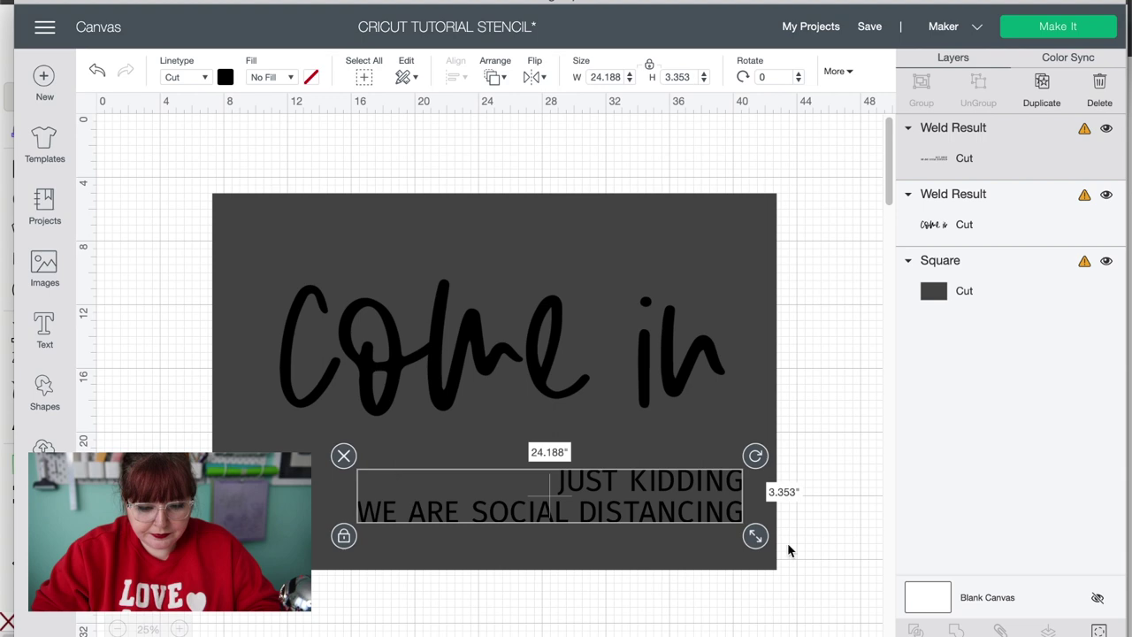
left_click_drag(762, 545, 742, 540)
left_click_drag(696, 511, 708, 513)
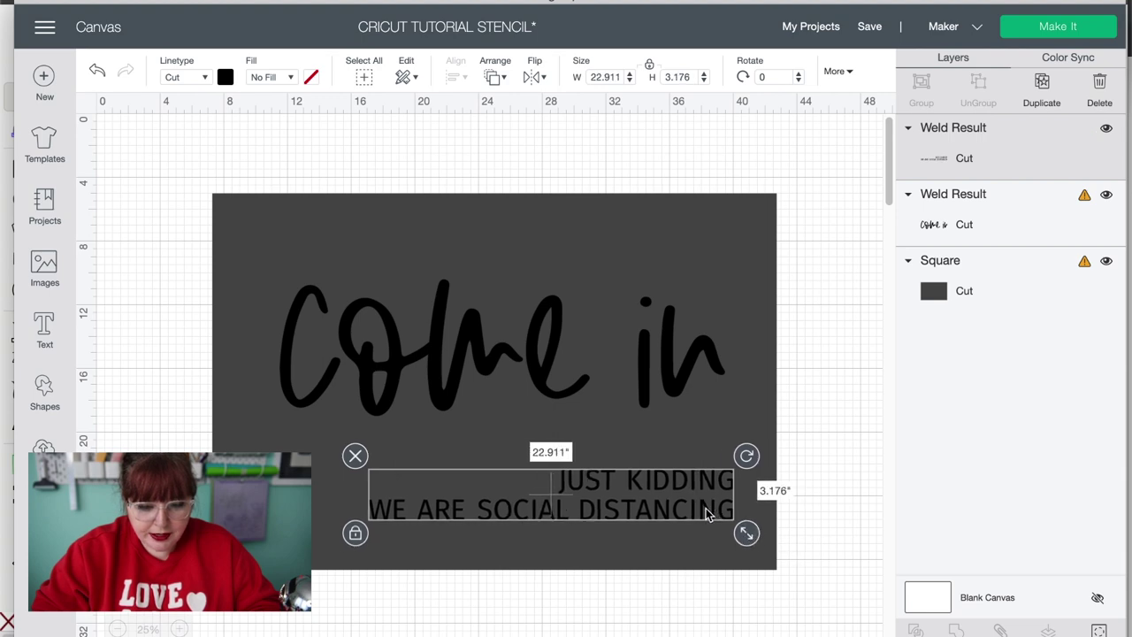
- Rotate the "come in" lettering slightly counter-clockwise and move it down to just above JUST KIDDING
left_click(668, 383)
left_click_drag(738, 267, 716, 250)
left_click_drag(648, 367, 656, 428)
left_click(849, 499)
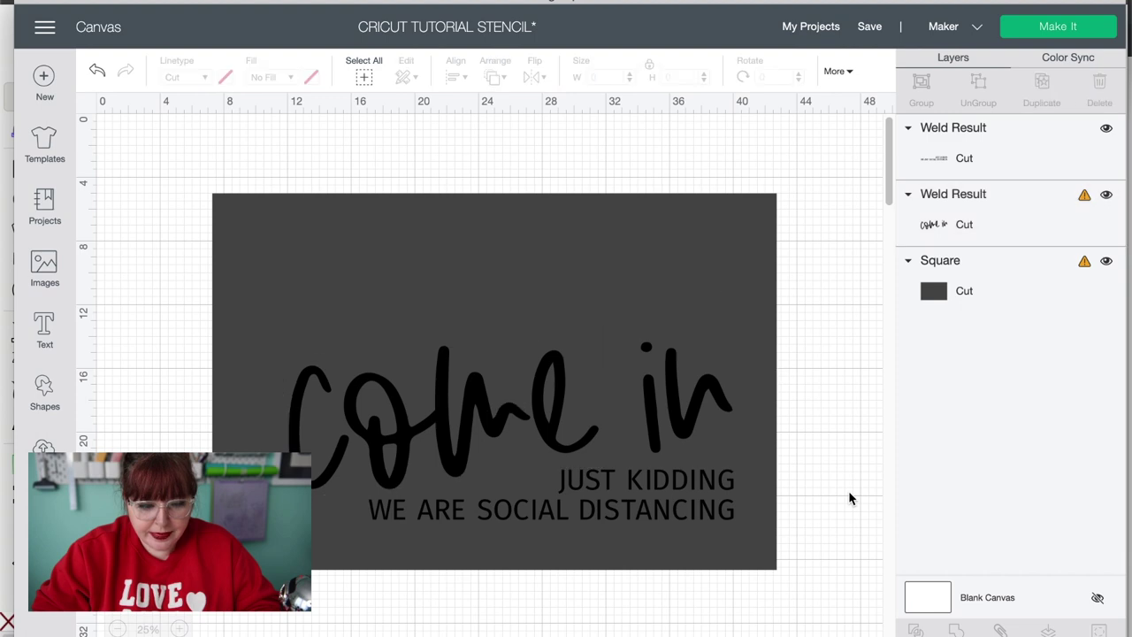
- Save the CRICUT TUTORIAL STENCIL project
scroll(822, 482, "down", 1)
scroll(823, 485, "up", 1)
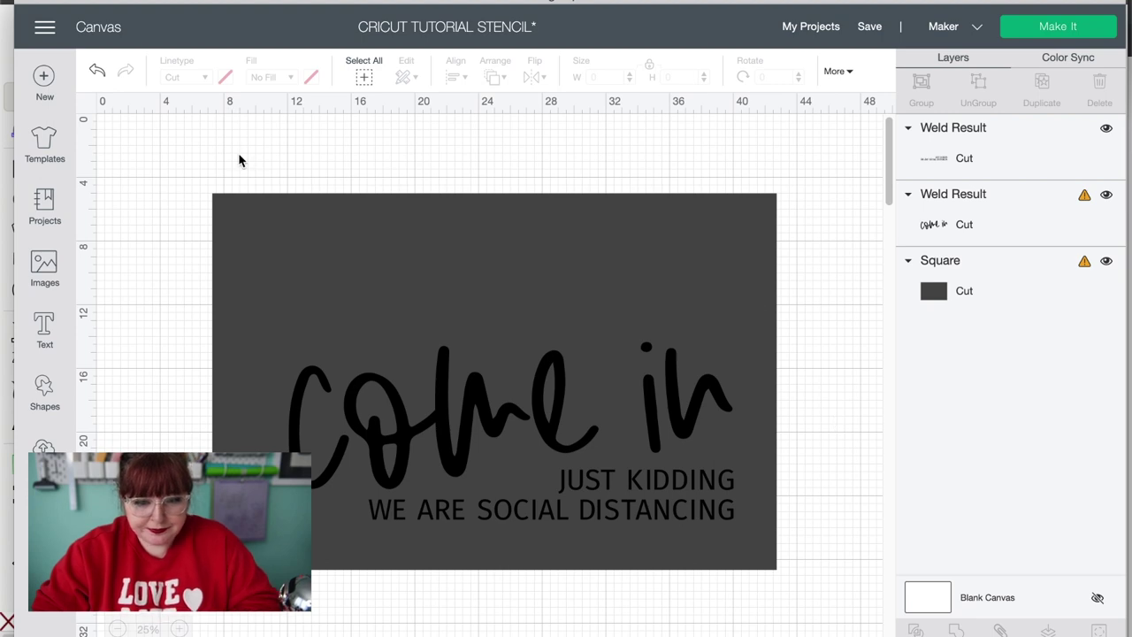
left_click(868, 25)
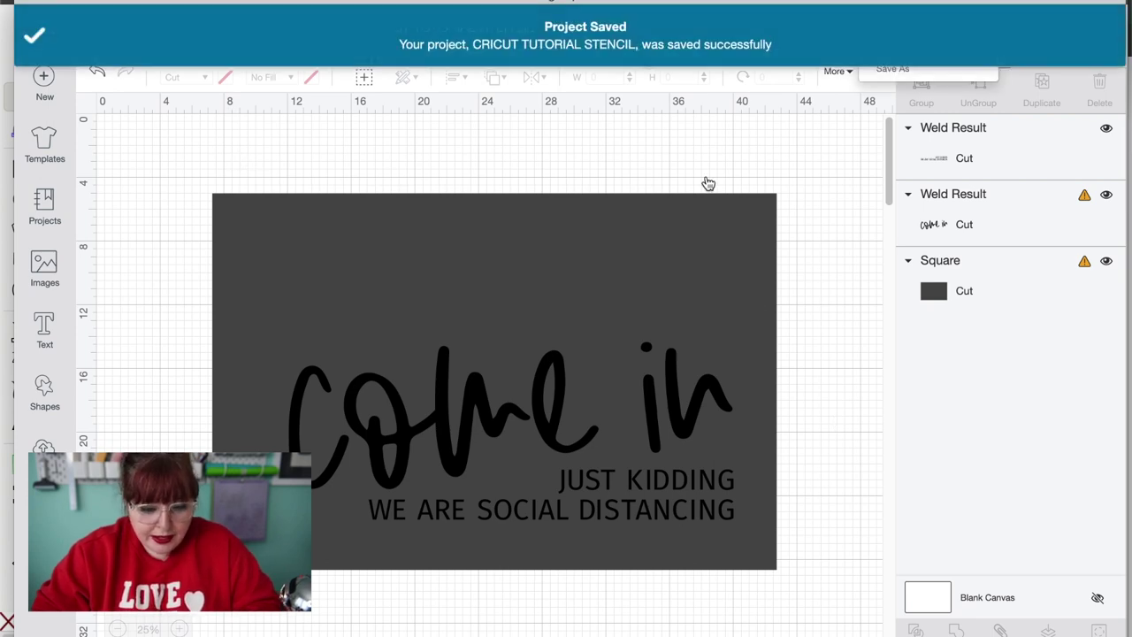
- Delete the dark grey template rectangle behind the lettering
left_click(705, 307)
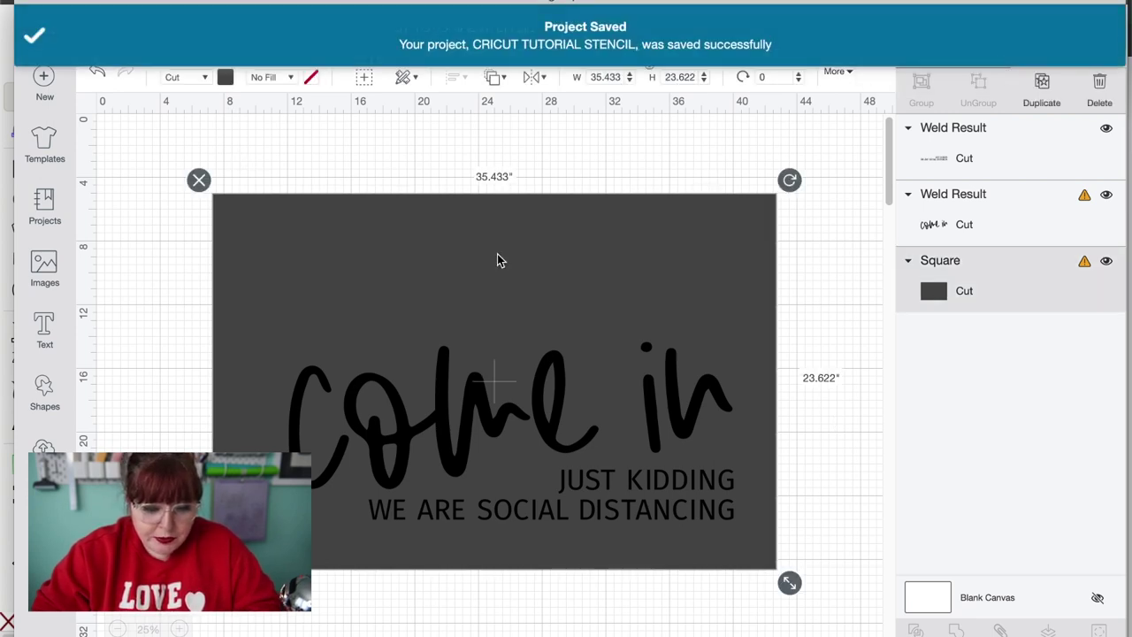
left_click(610, 175)
left_click(697, 241)
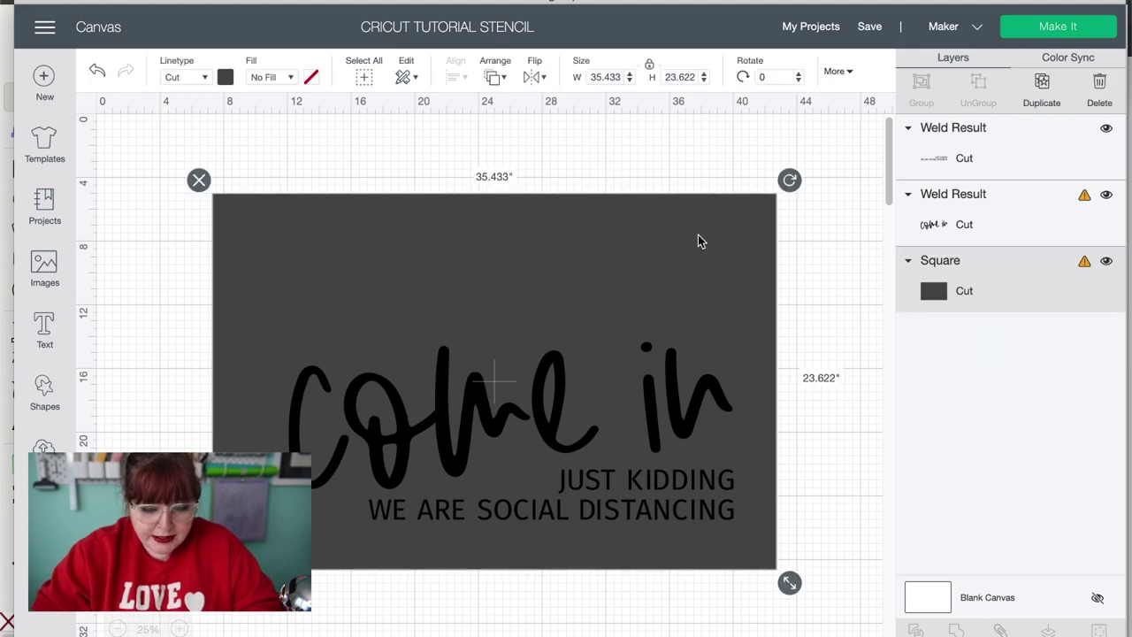
key("Delete")
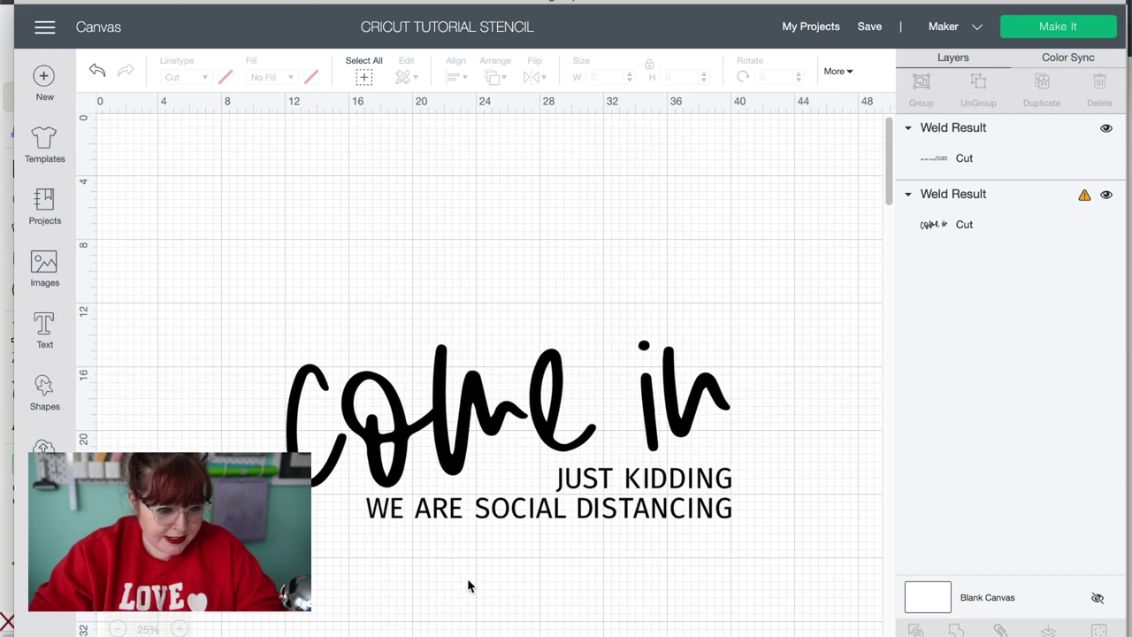
- Add the text STOP, enlarge it to about 16.6 by 5.1 inches and place it above "come in"
left_click(44, 332)
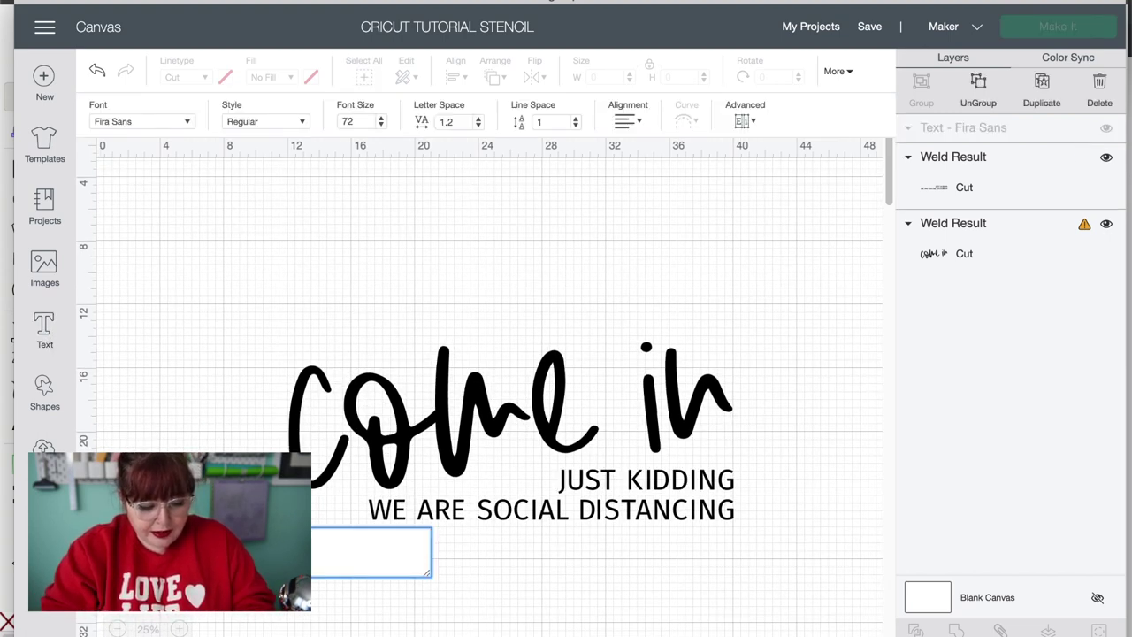
type("S")
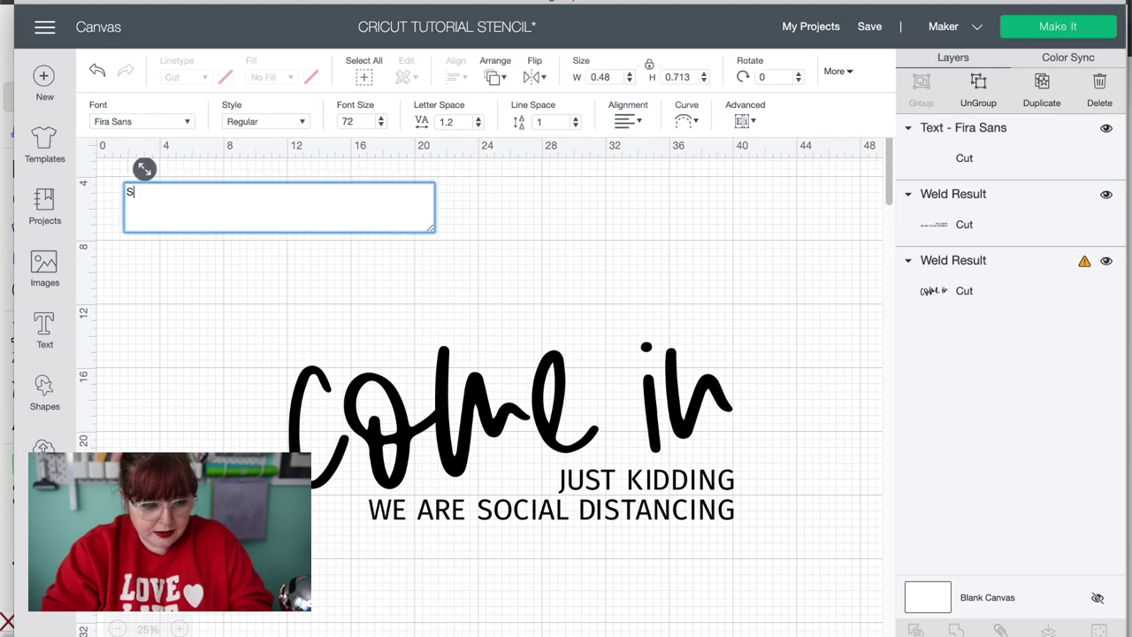
type("TOP")
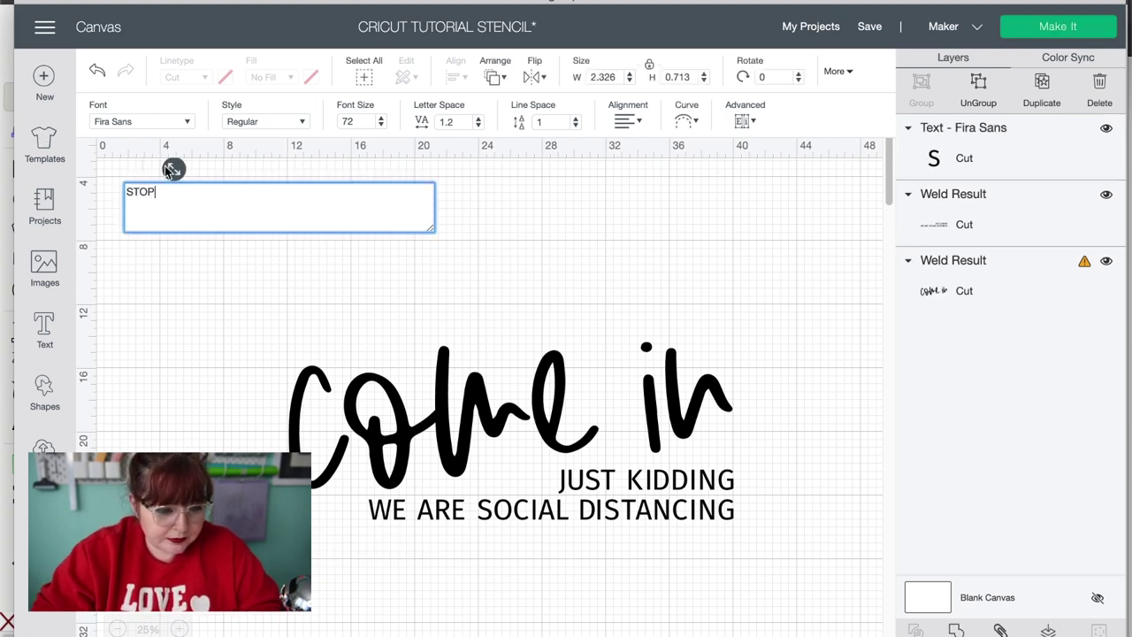
left_click_drag(139, 167, 172, 279)
left_click_drag(144, 154, 688, 331)
left_click_drag(550, 283, 540, 274)
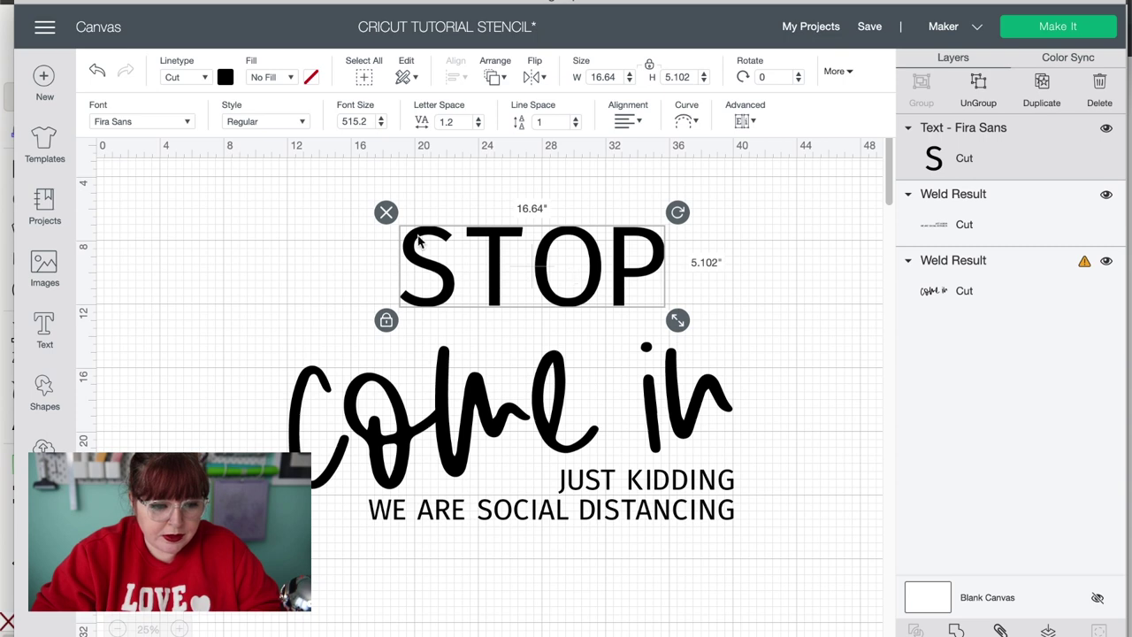
- Search all fonts for "stencil" and apply Butler Stencil to the STOP text
left_click(187, 125)
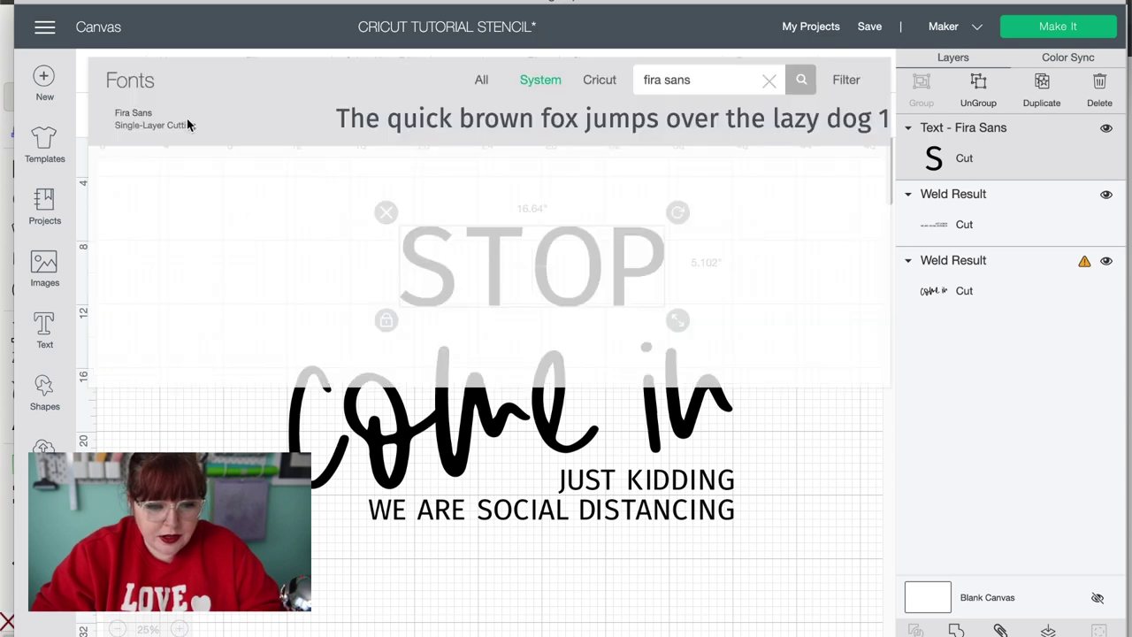
left_click(481, 80)
left_click(769, 81)
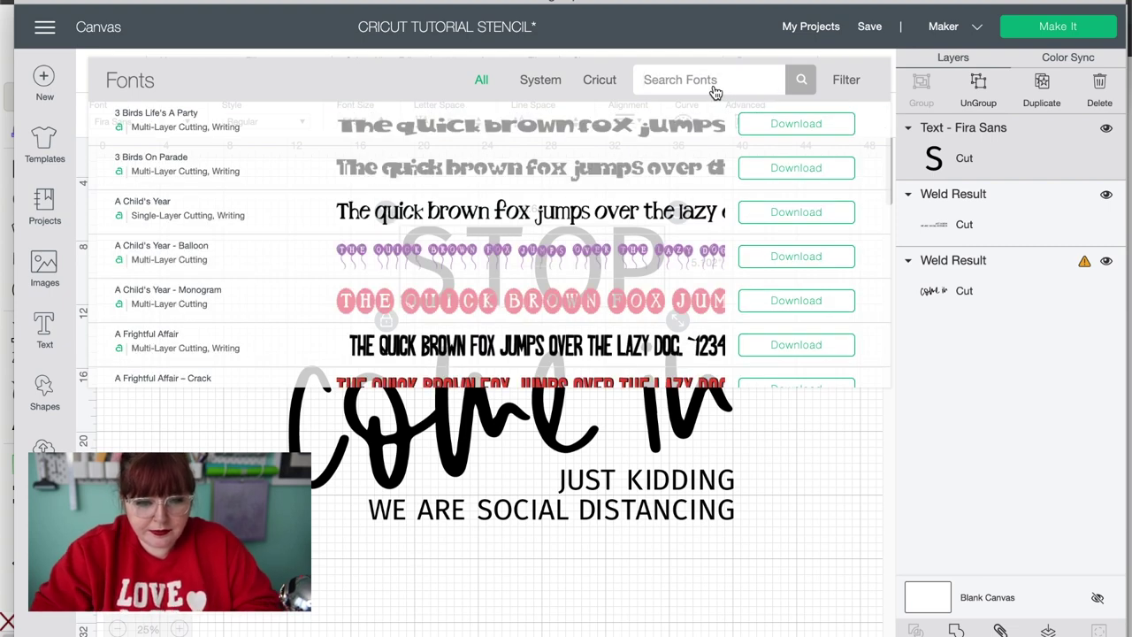
type("stencil")
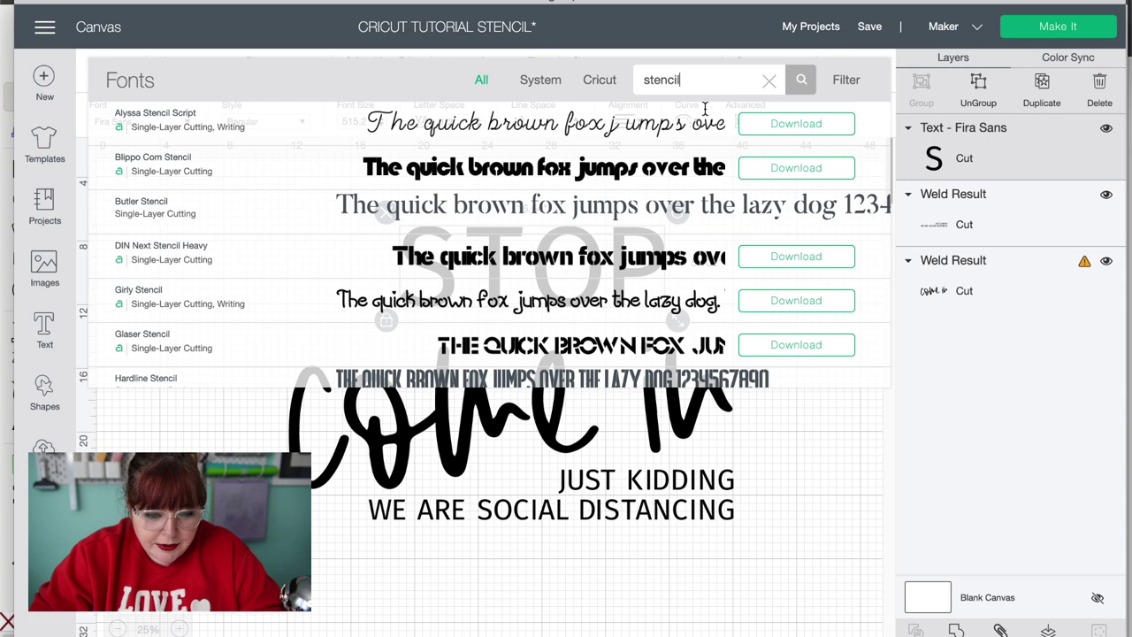
left_click(480, 205)
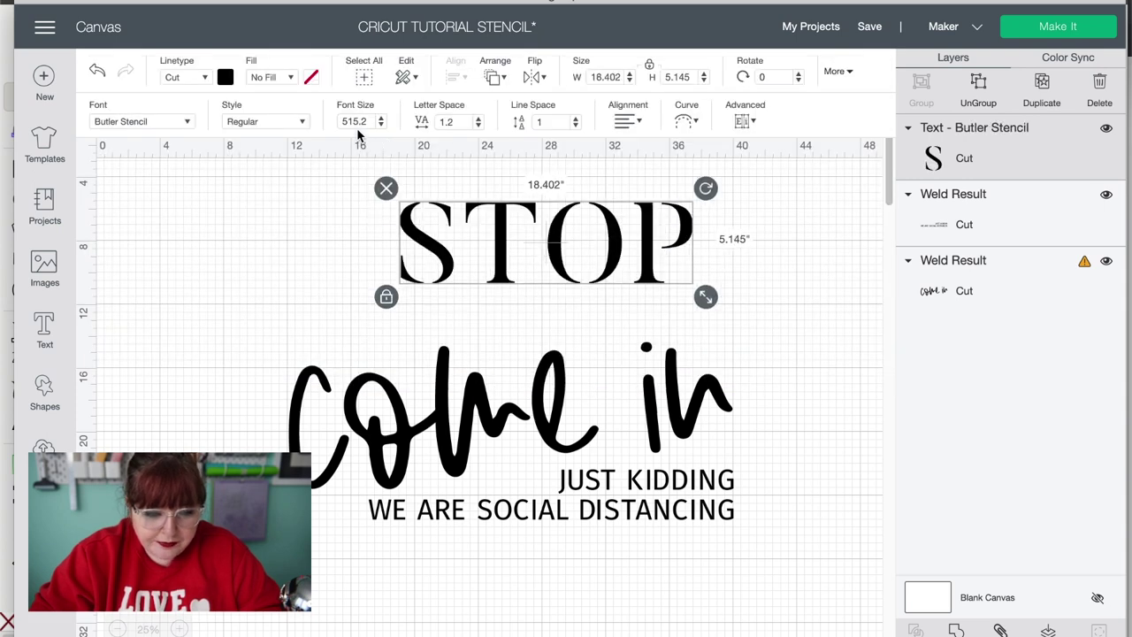
- Delete the STOP text above the "come in" lettering
left_click(360, 237)
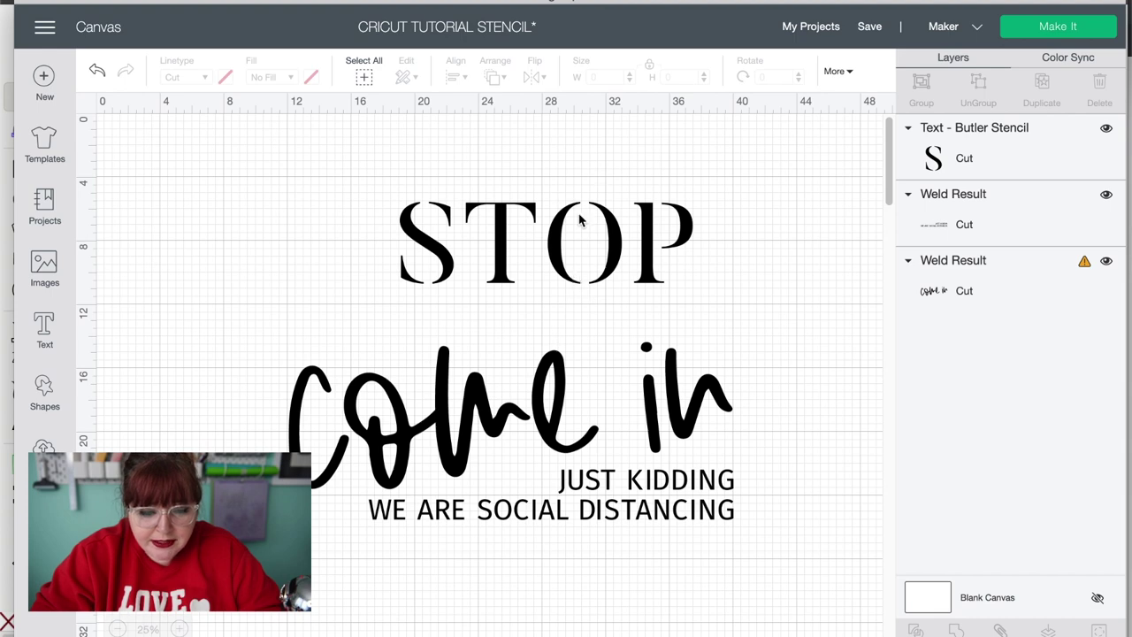
left_click(496, 231)
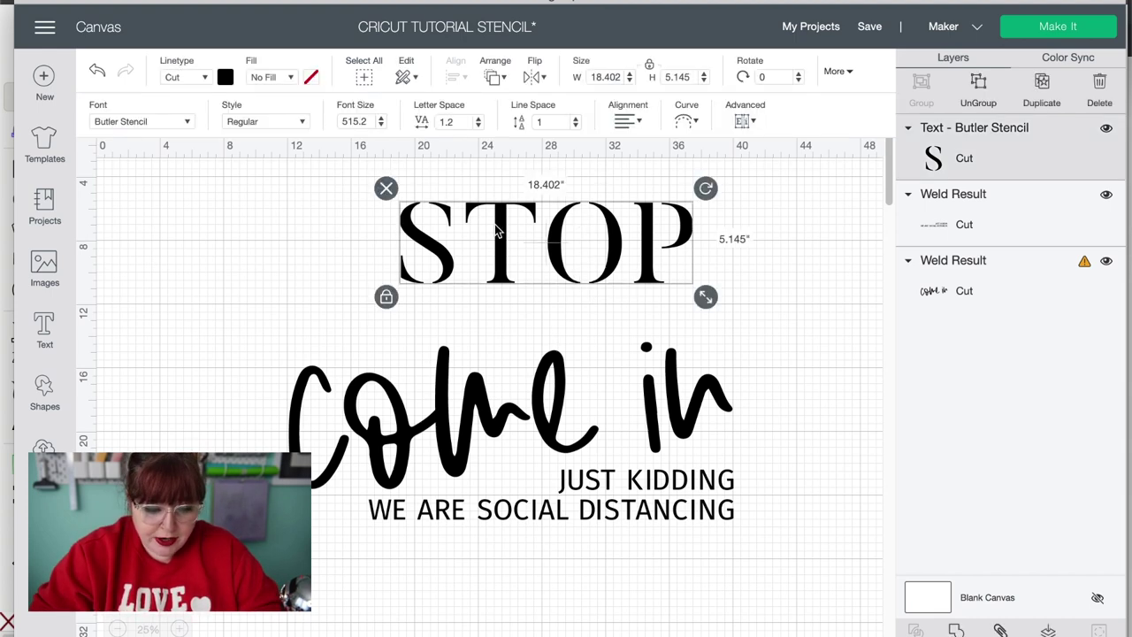
key("Delete")
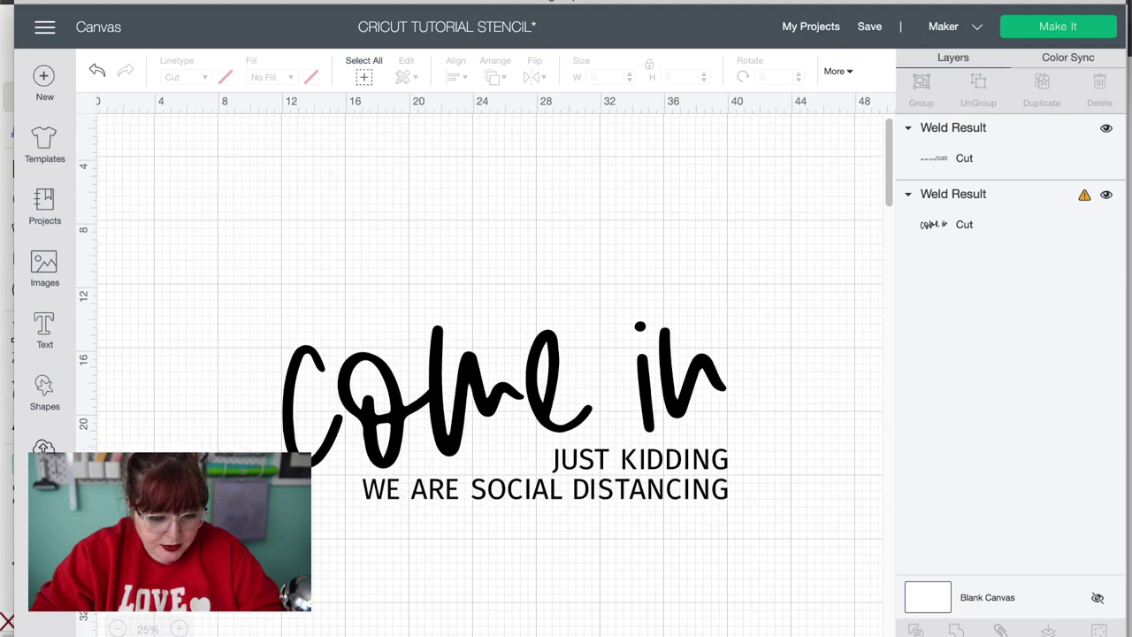
- Add a square with unlocked proportions, shape it into a thin bar about 0.22 by 1.57 inches and place it above the "o"
left_click(179, 628)
left_click(178, 628)
scroll(505, 560, "up", 2)
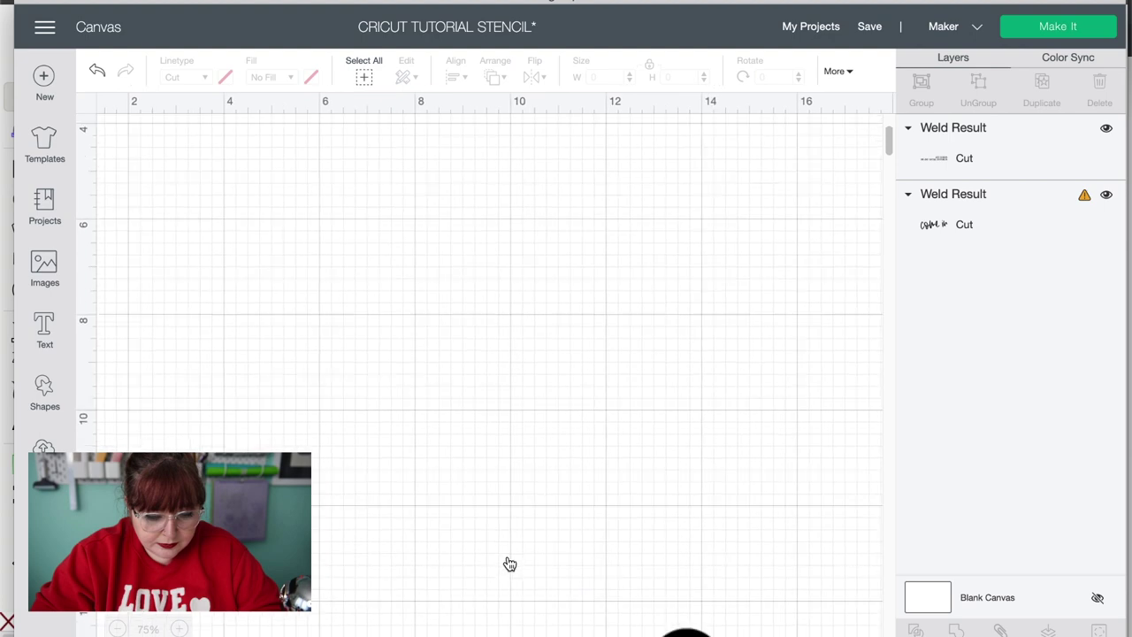
scroll(510, 561, "down", 10)
scroll(509, 561, "right", 8)
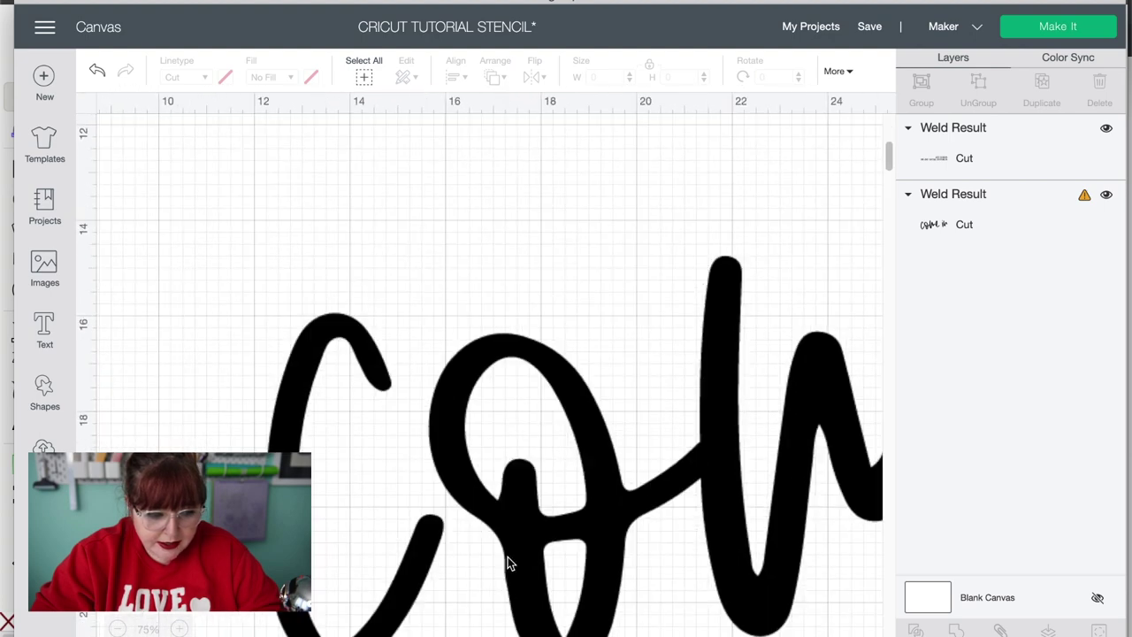
scroll(508, 563, "right", 3)
scroll(508, 563, "down", 2)
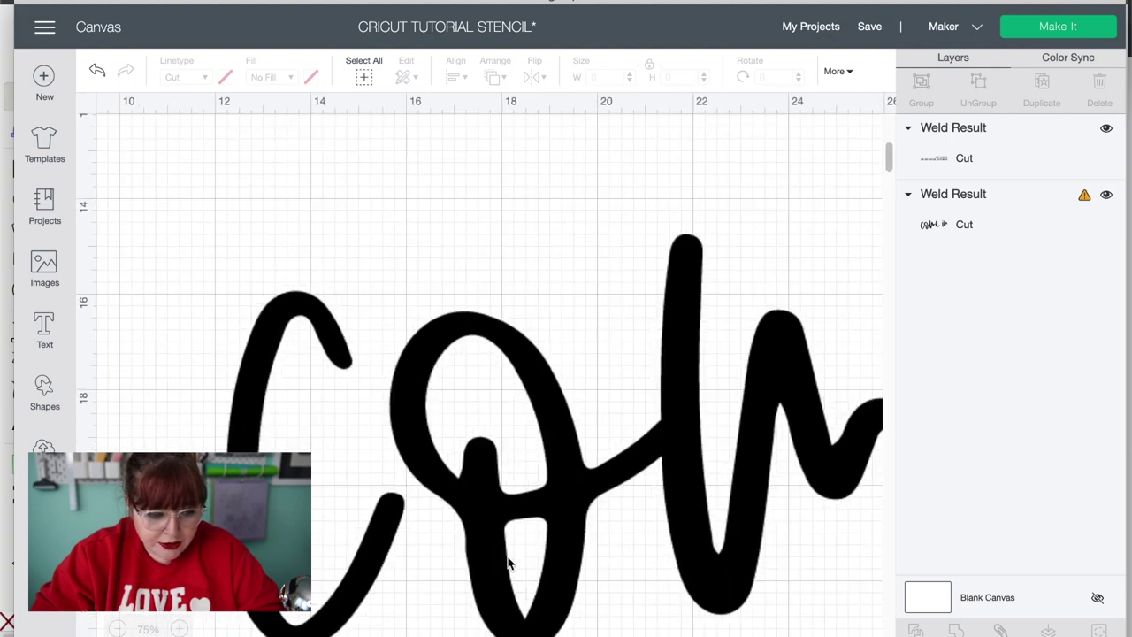
left_click(43, 394)
left_click(100, 283)
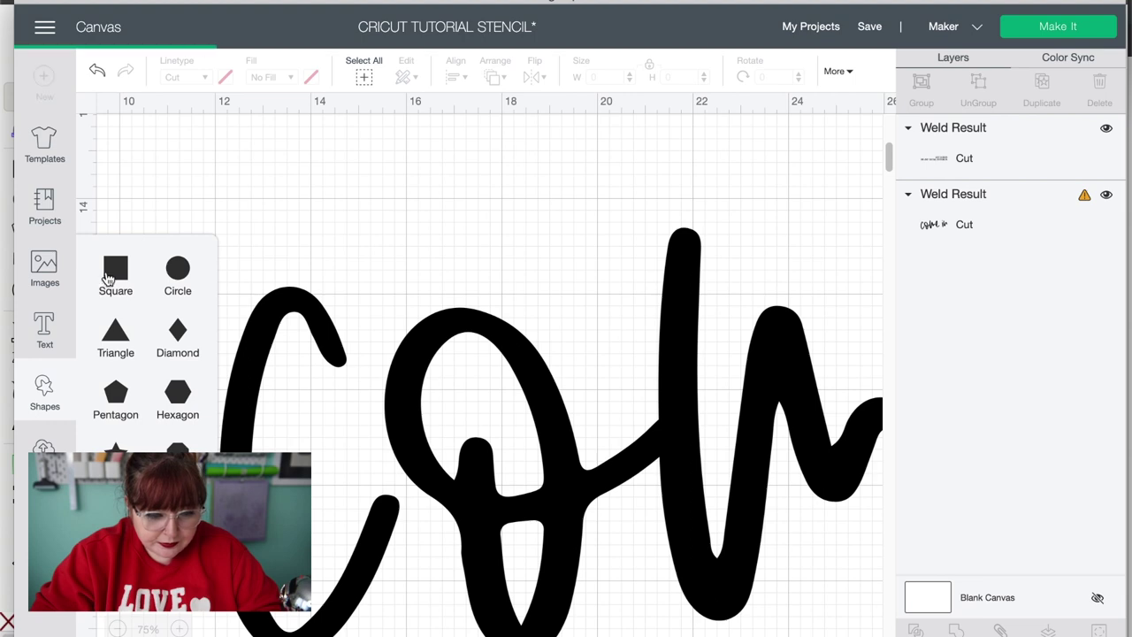
left_click_drag(215, 167, 504, 198)
left_click(398, 332)
left_click_drag(571, 331, 434, 258)
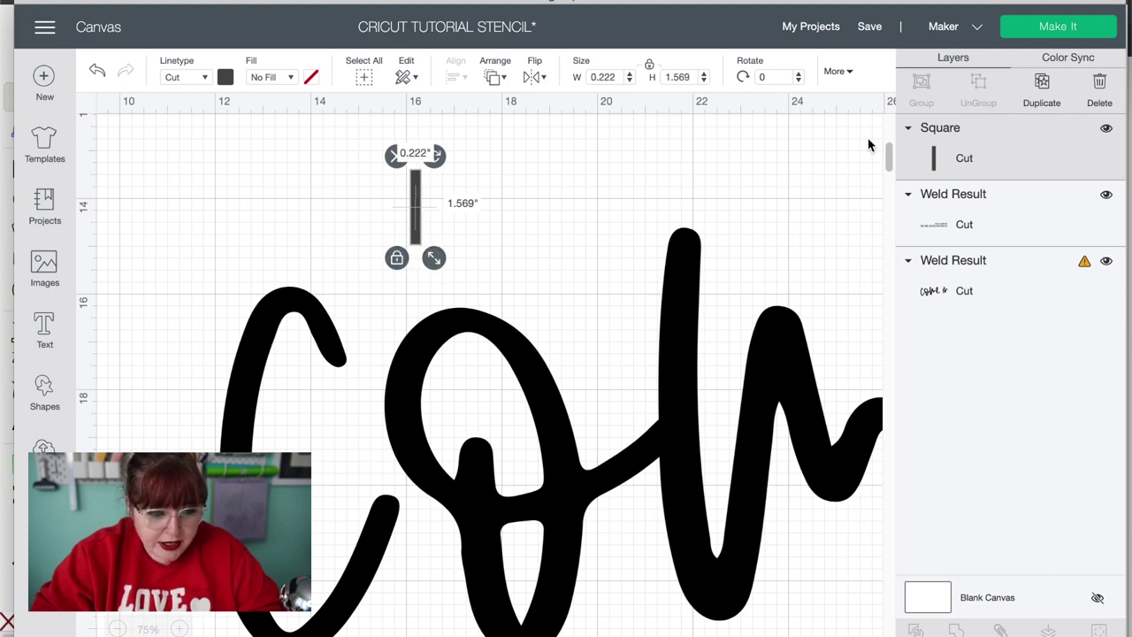
- Change the thin bar's color to light green
left_click(225, 77)
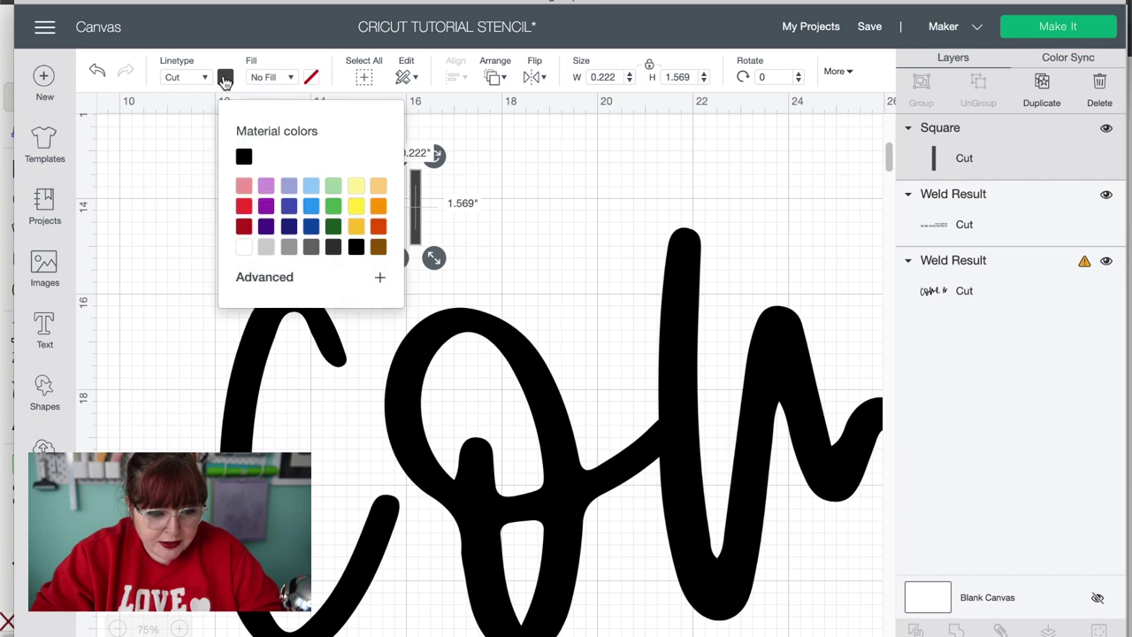
left_click(333, 185)
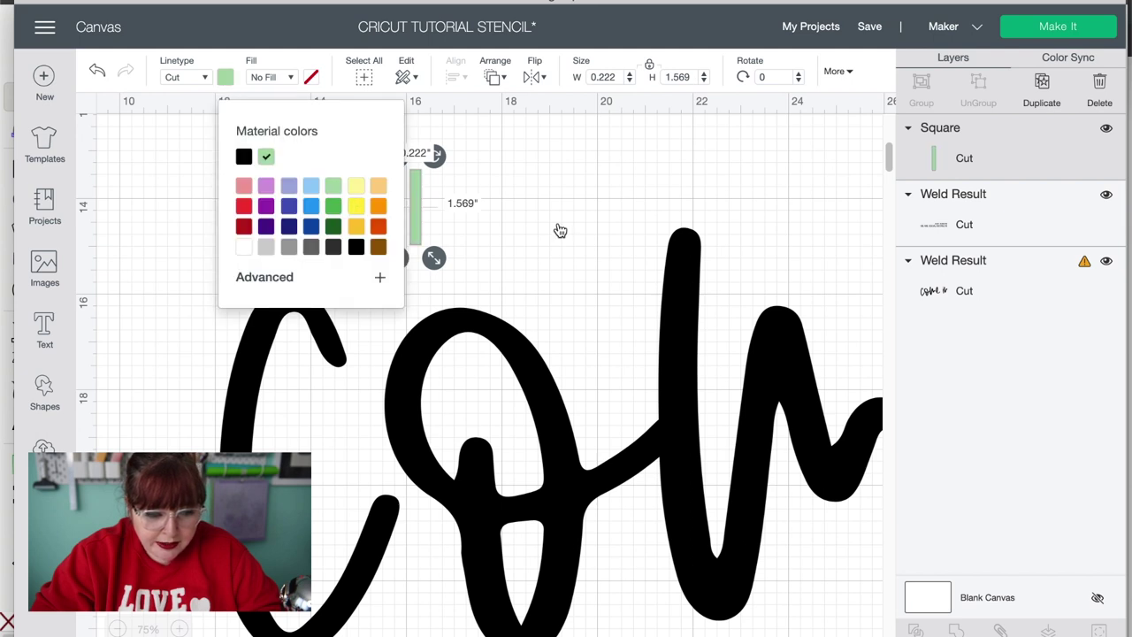
left_click(560, 230)
- Place the green bar across the top stroke of the "o" and rotate it about 13 degrees clockwise
left_click_drag(415, 202, 478, 319)
left_click_drag(500, 275, 512, 276)
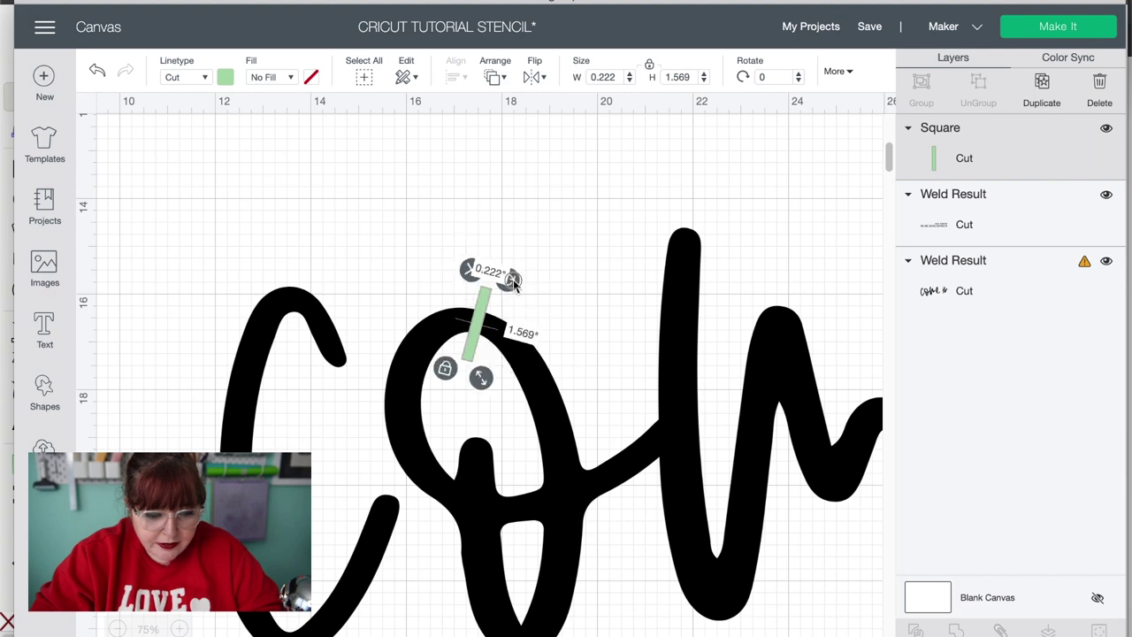
left_click(566, 347)
scroll(566, 346, "down", 3)
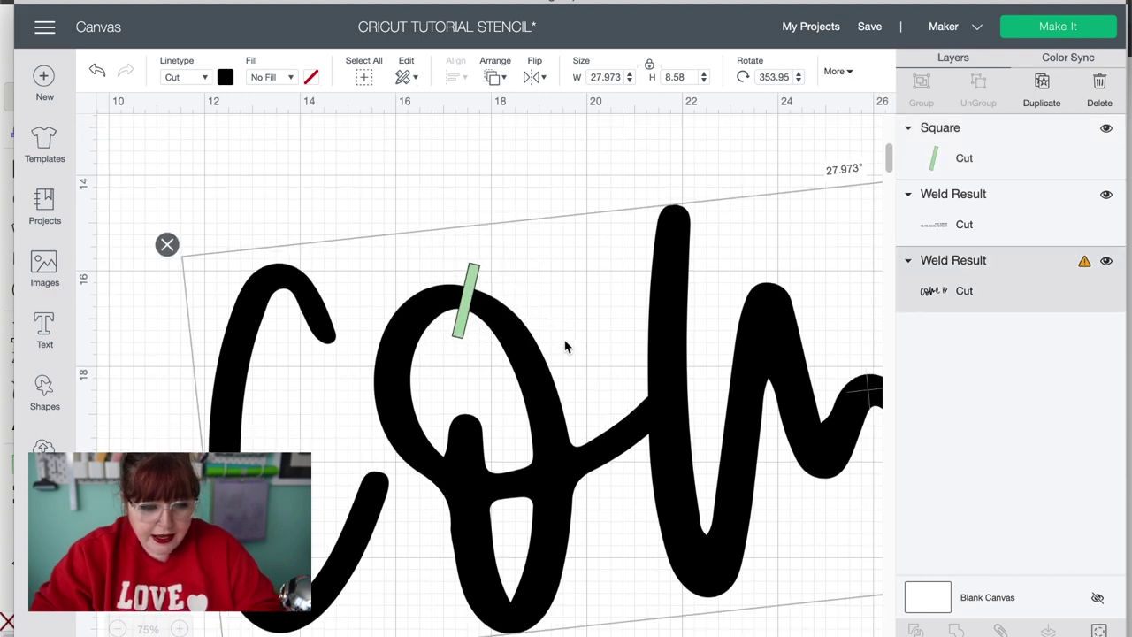
- Duplicate the green bar and place the copy across the bottom stroke of the lower loop of the "o"
left_click(451, 242)
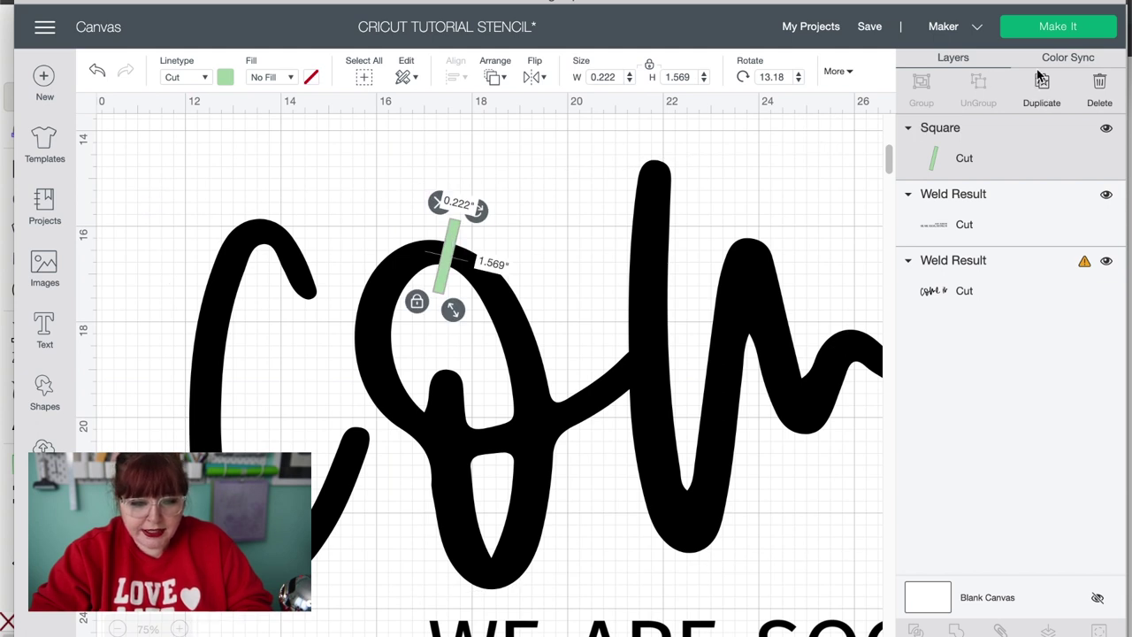
left_click(1047, 96)
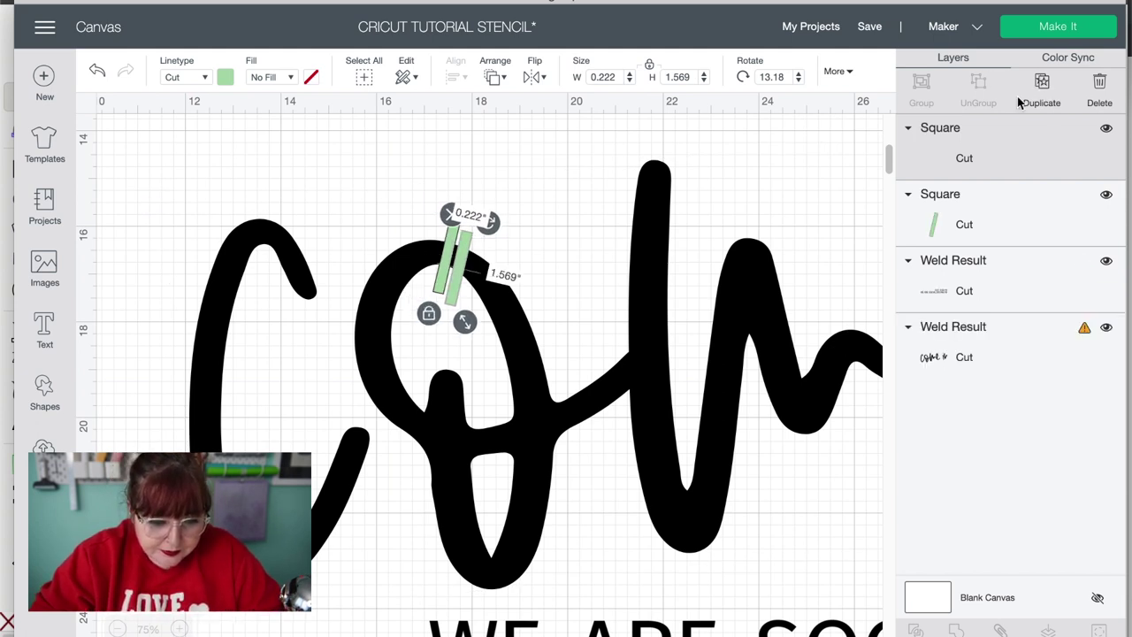
left_click_drag(455, 292, 480, 585)
- Duplicate the bar again, rotate the copy to about 87 degrees and place it across the inner right stroke of the "e"
scroll(620, 575, "right", 5)
scroll(620, 575, "down", 2)
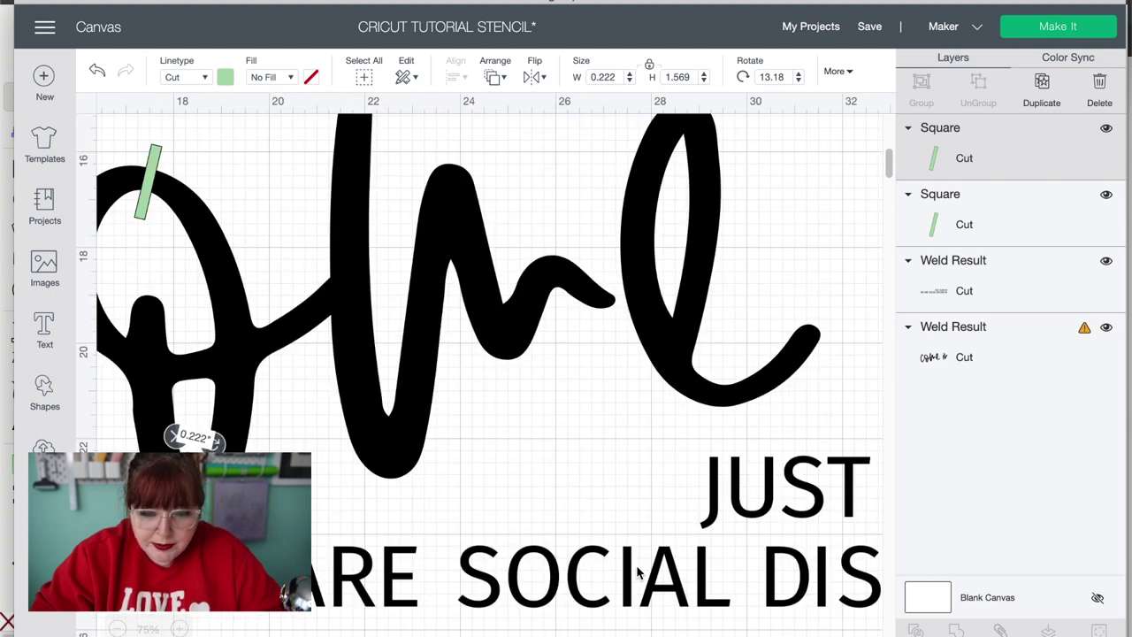
scroll(637, 573, "left", 1)
scroll(637, 574, "up", 1)
left_click(1042, 85)
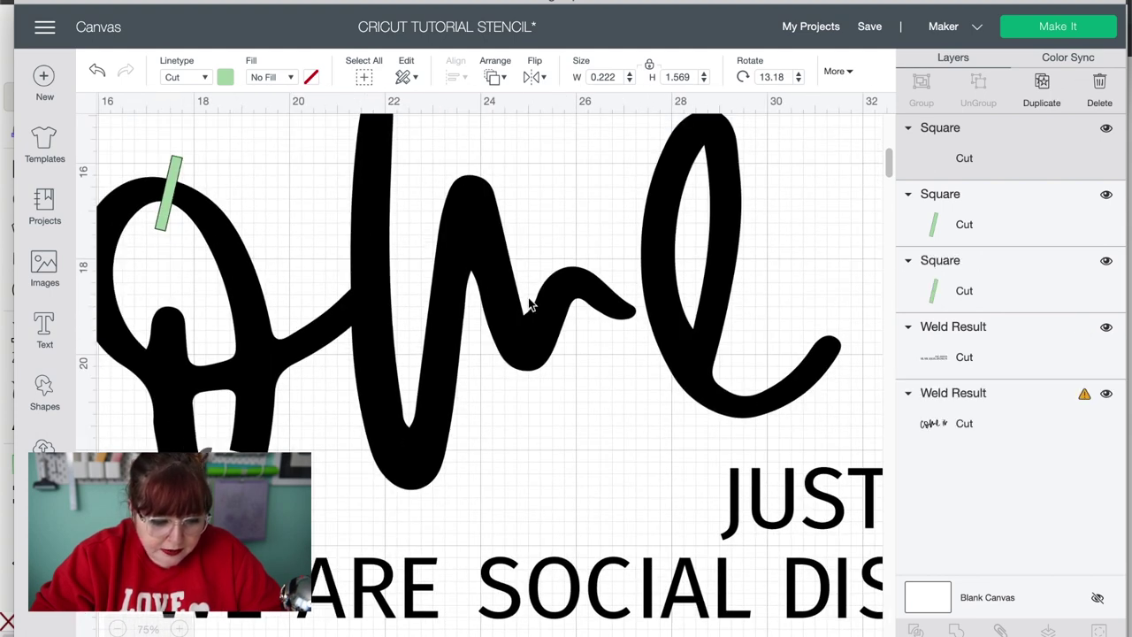
left_click_drag(222, 460, 669, 329)
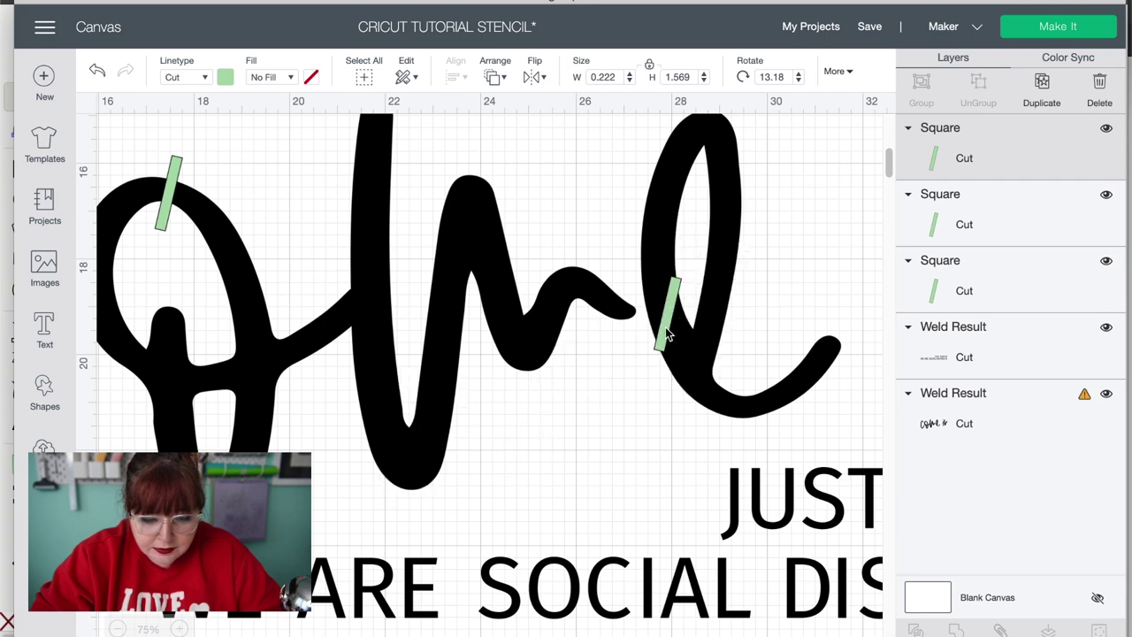
left_click_drag(698, 263, 724, 281)
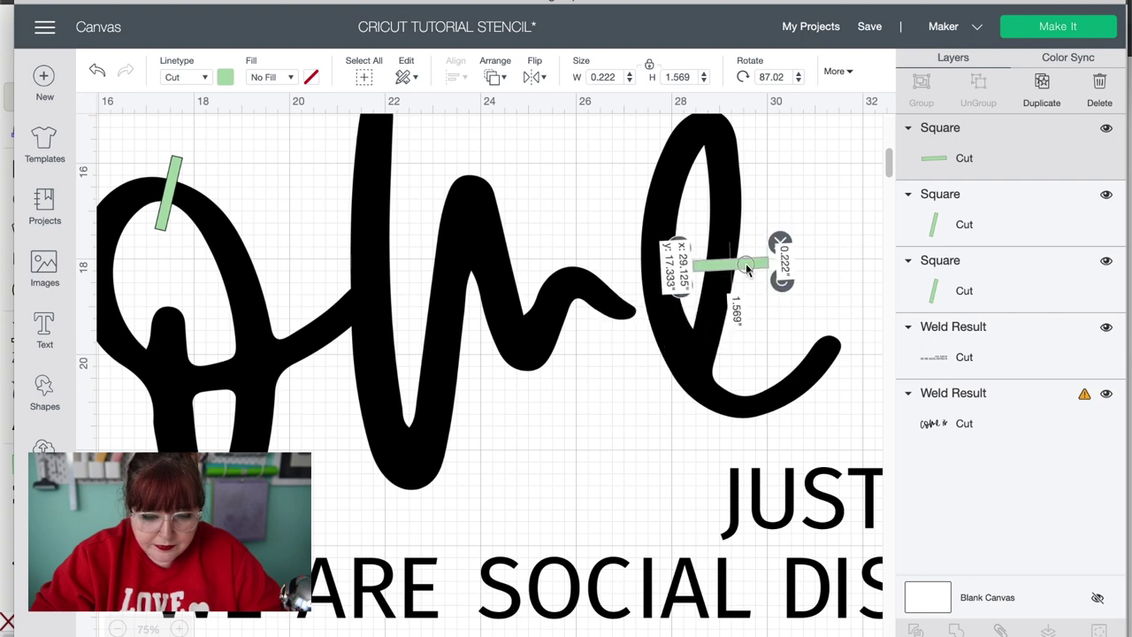
left_click(736, 285)
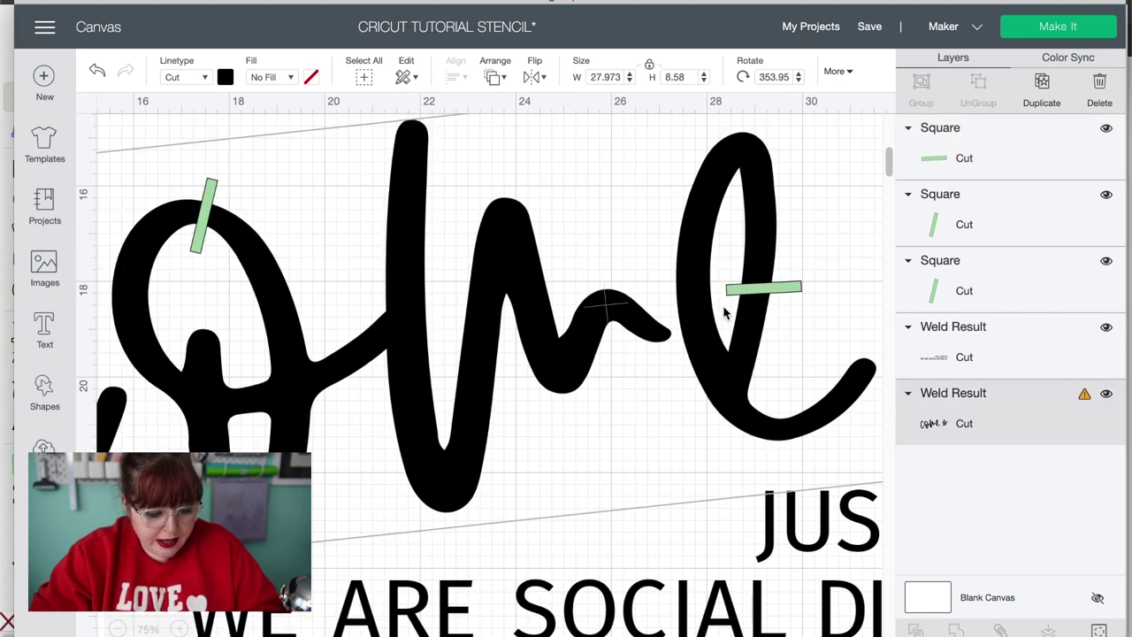
- Slice the "come in" lettering with the green bar that crosses the "e"
left_click(793, 292)
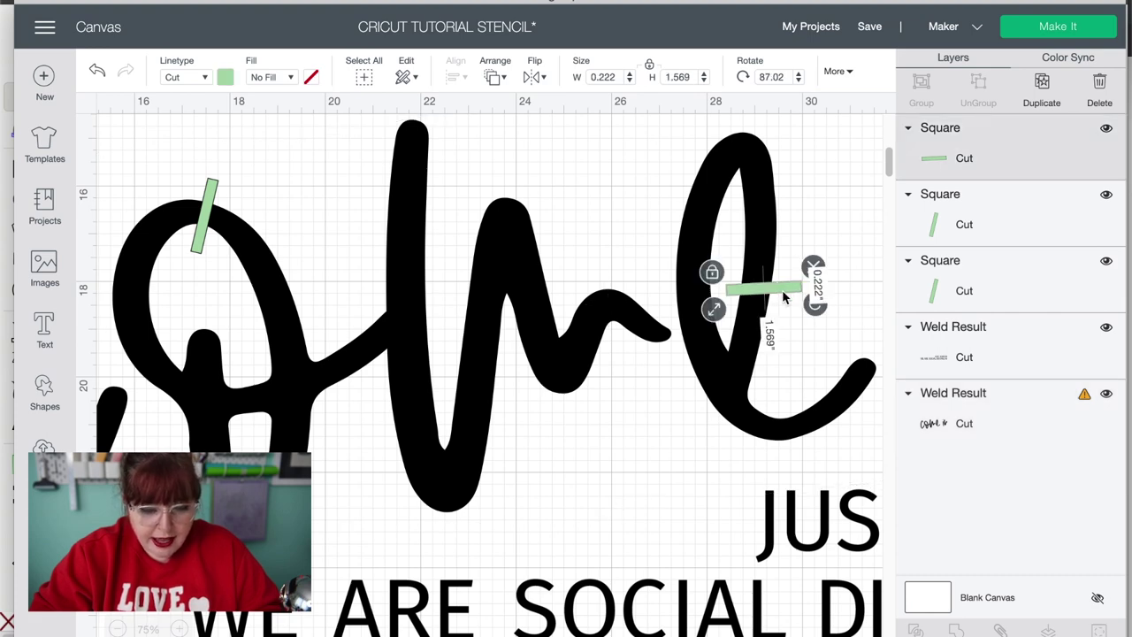
left_click(760, 198)
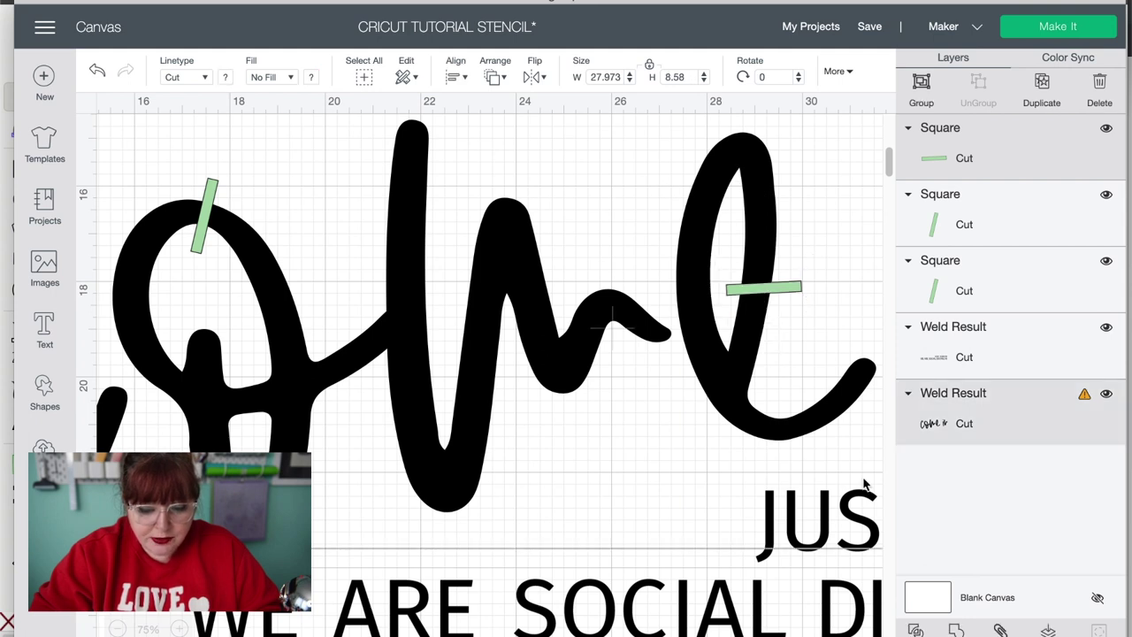
left_click(916, 630)
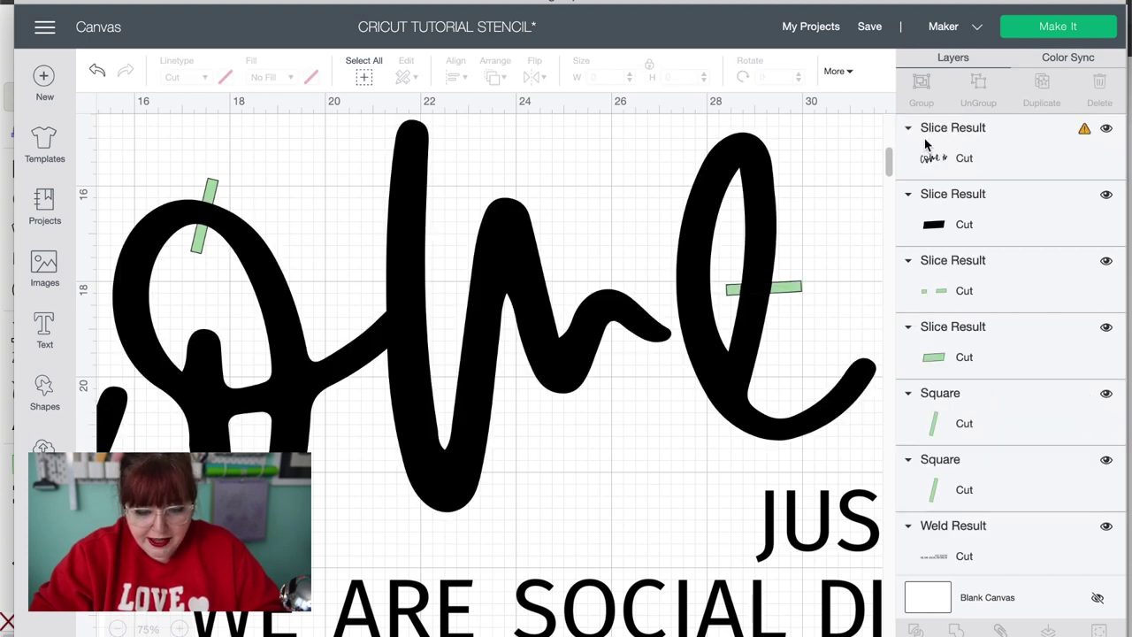
- Delete the two green slice pieces and the small black slice piece left over on the "e"
left_click(1012, 362)
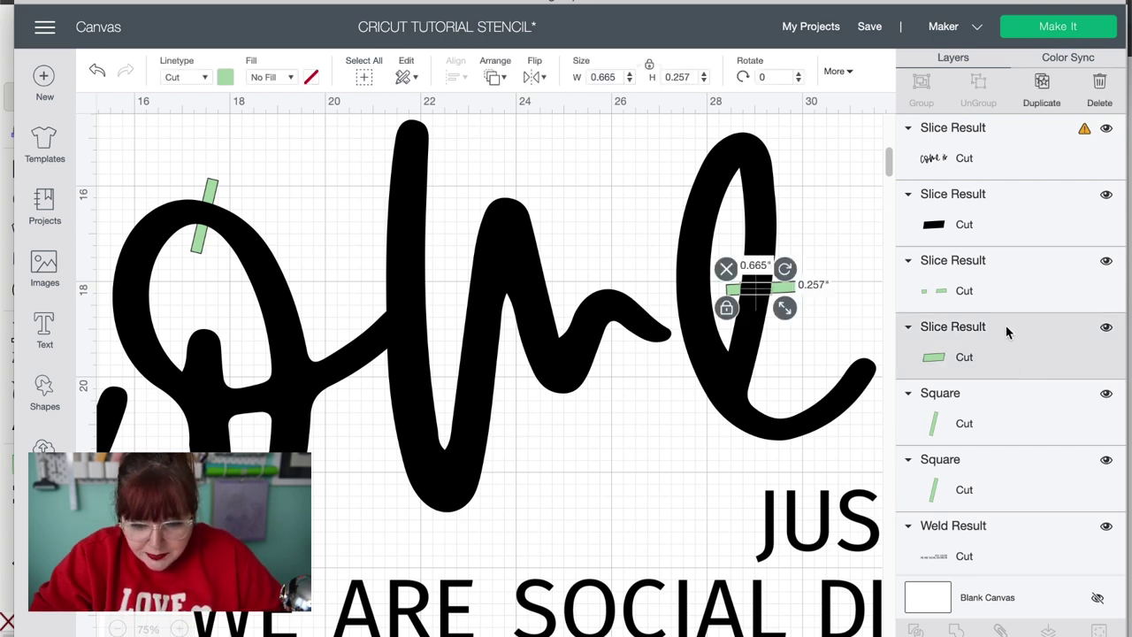
left_click(1001, 294, "shift")
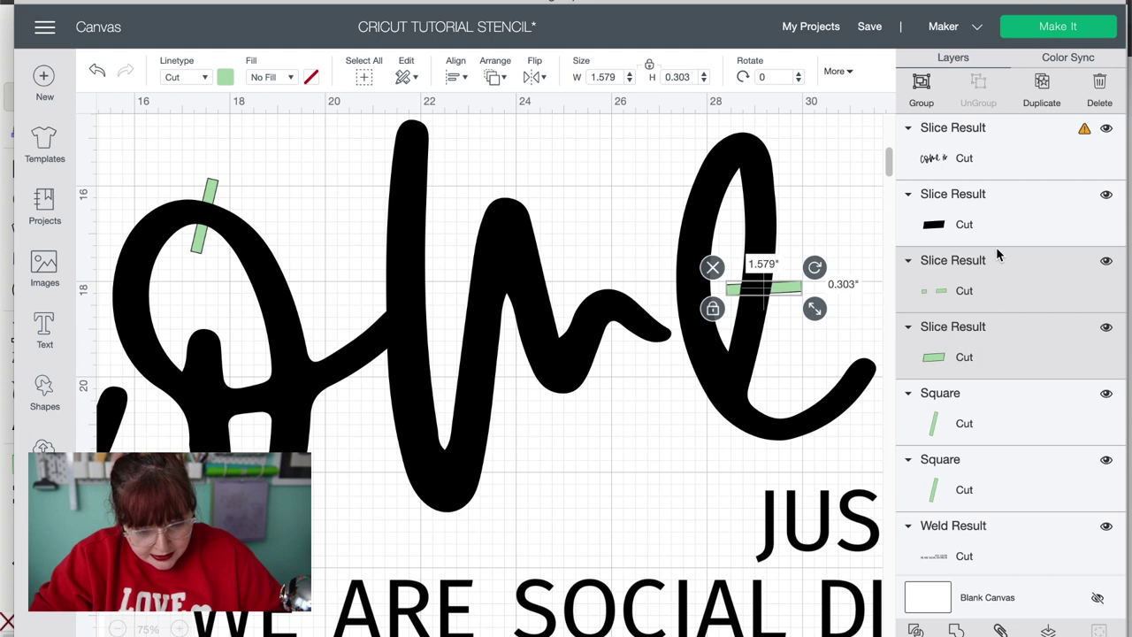
left_click(1000, 221, "shift")
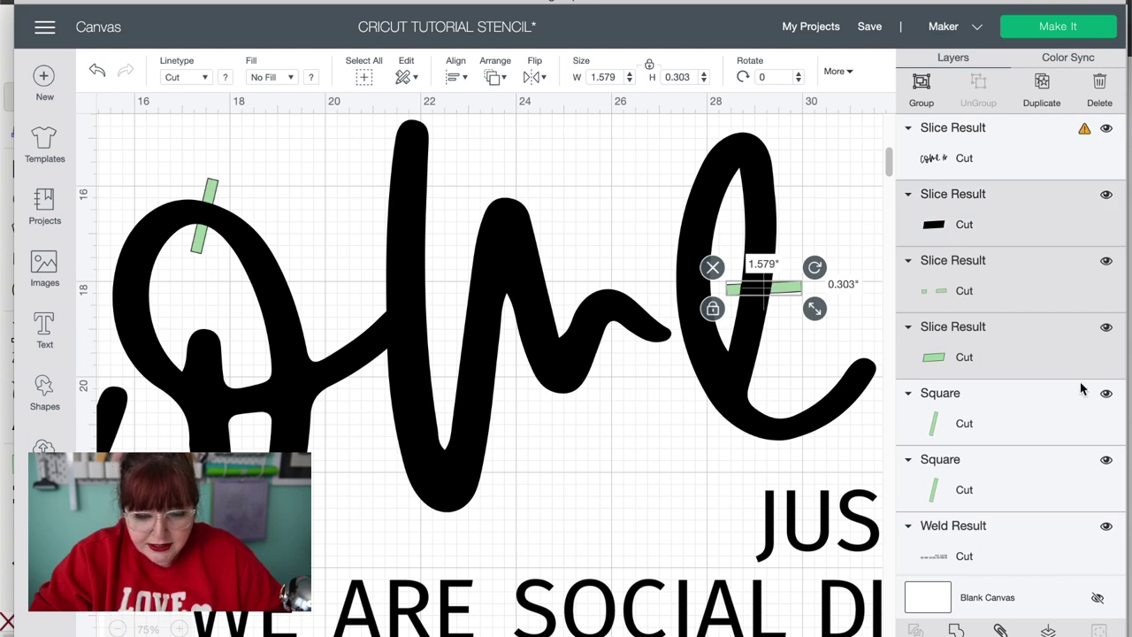
left_click(1100, 86)
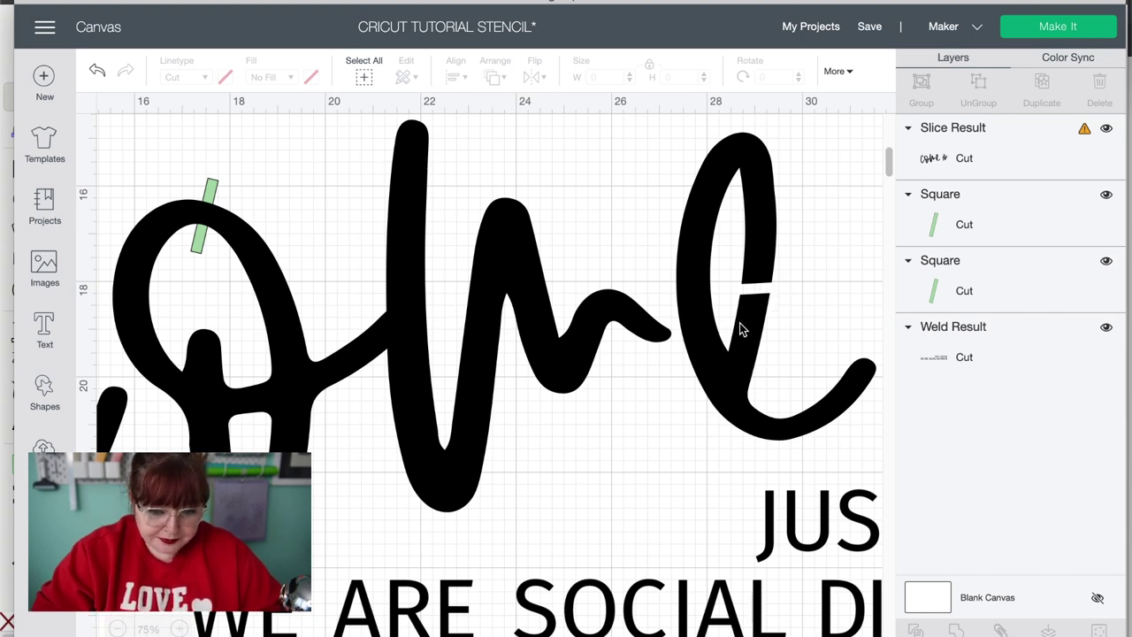
- Move the sliced "come in" lettering to the bottom of the layer order, behind the two green bars on the "o"
scroll(594, 370, "left", 2)
scroll(595, 370, "down", 1)
scroll(595, 370, "left", 5)
scroll(595, 370, "down", 1)
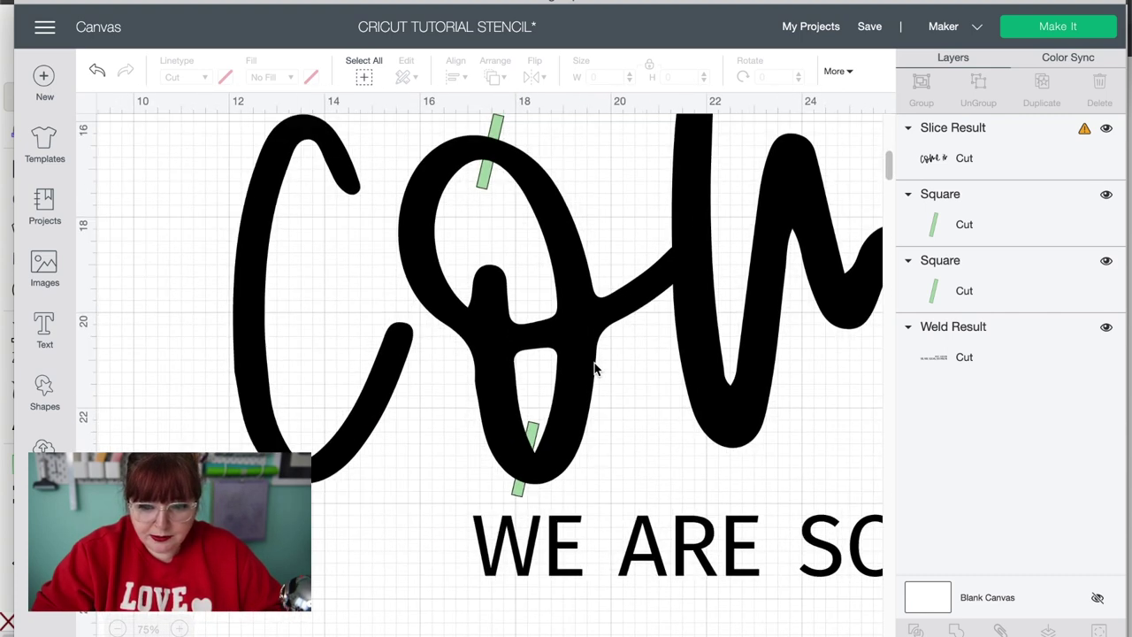
left_click(963, 157)
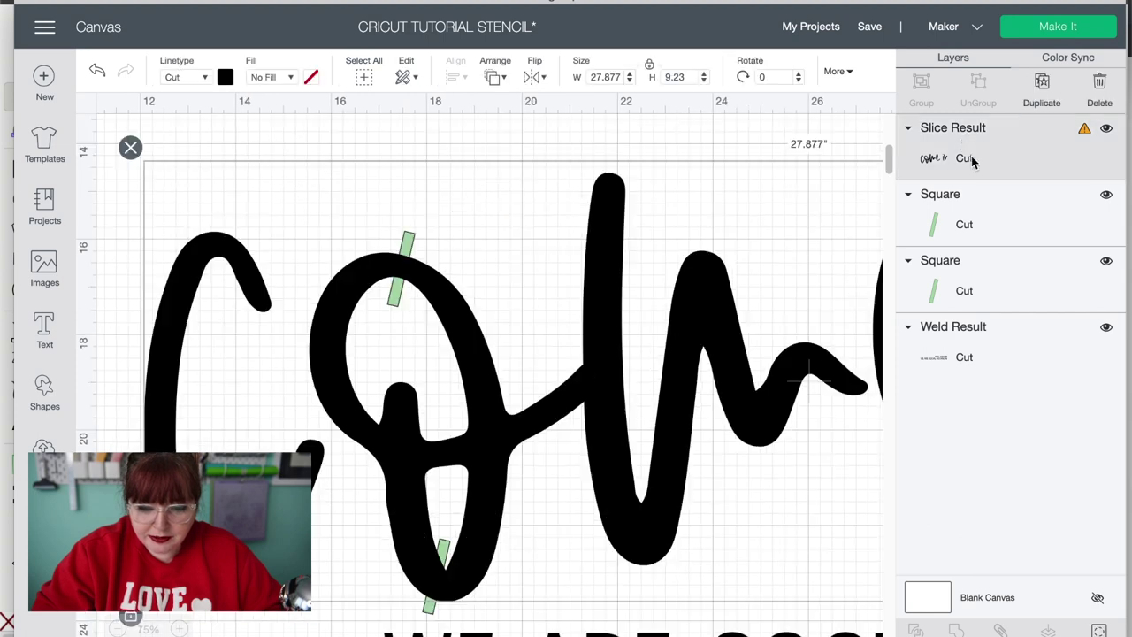
mouse_move(964, 156)
left_mouse_down()
mouse_move(994, 389)
mouse_move(989, 328)
left_mouse_up()
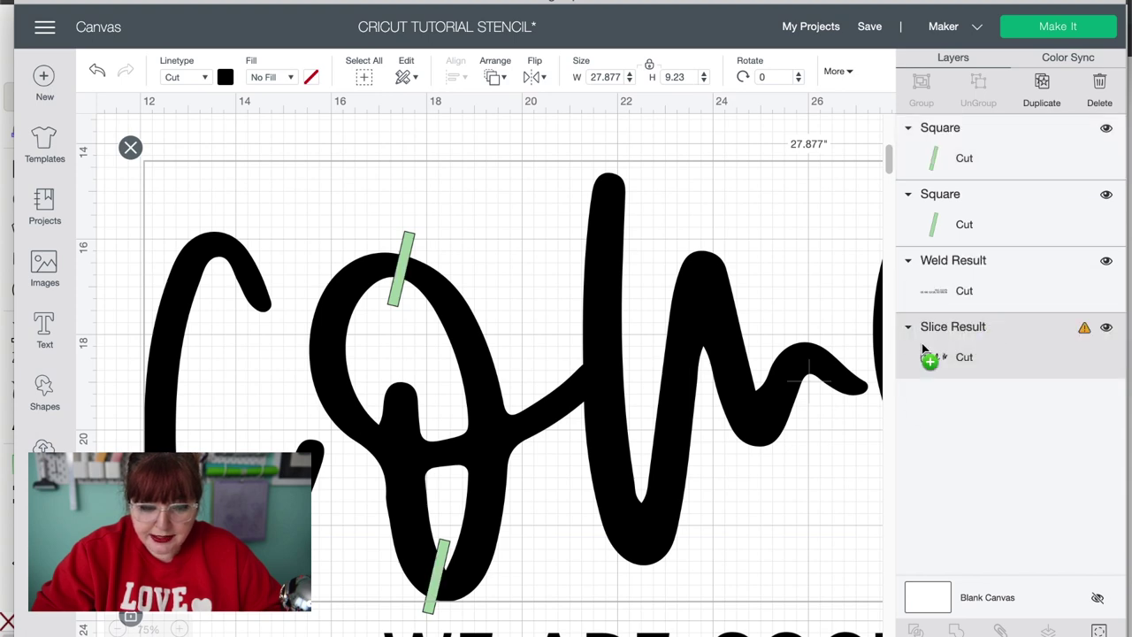
- Slice the "come in" lettering with the green bar that crosses the base of the "o"
scroll(354, 416, "down", 2)
left_click(111, 408)
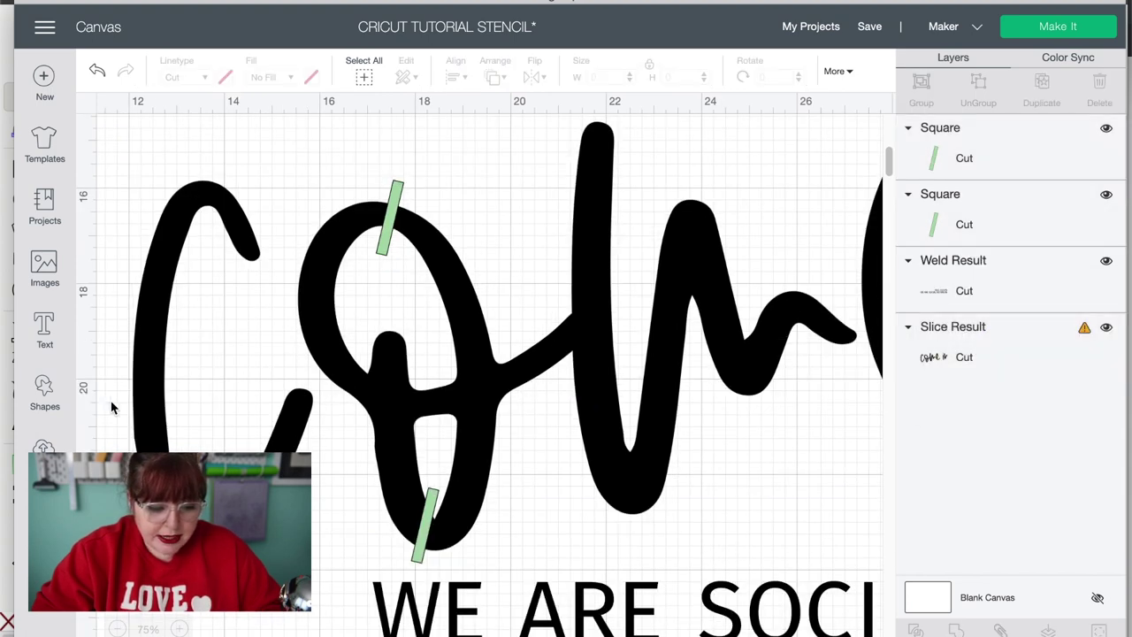
left_click(425, 544)
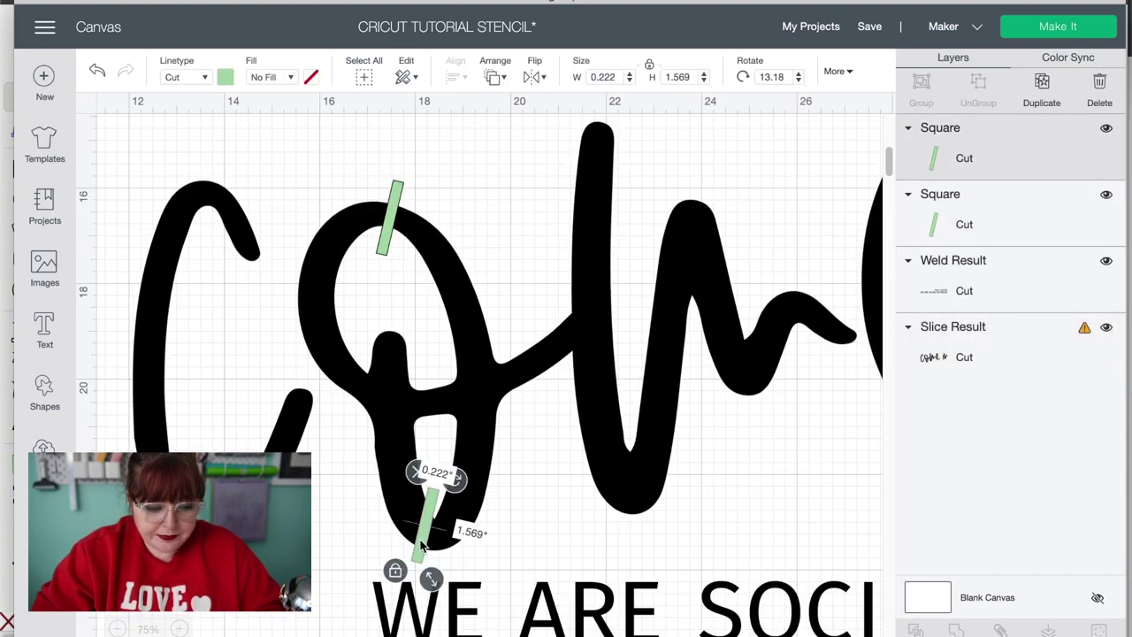
left_click(491, 447, "shift")
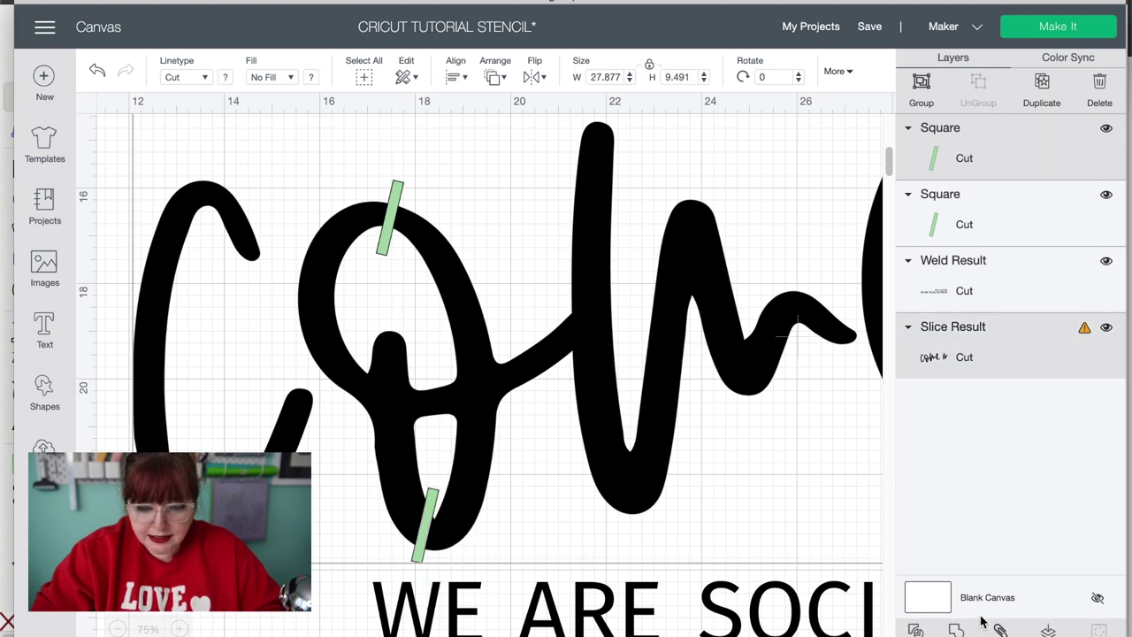
left_click(797, 334)
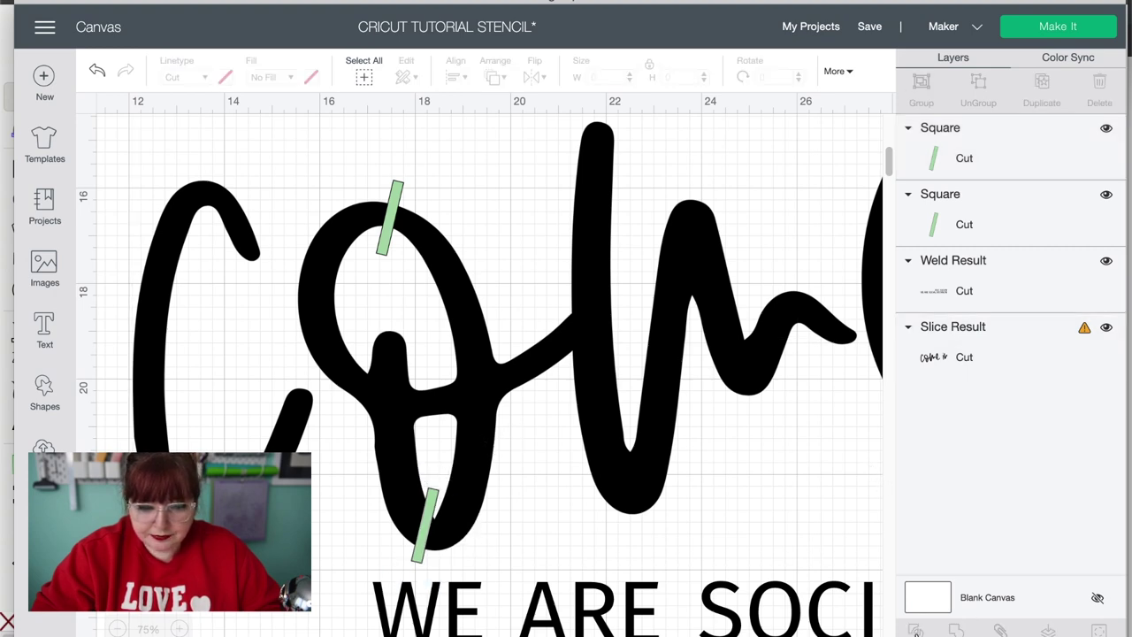
- Send the "come in" lettering to the bottom layer and slice it with the green bar crossing the top of the "o"
left_click(399, 201)
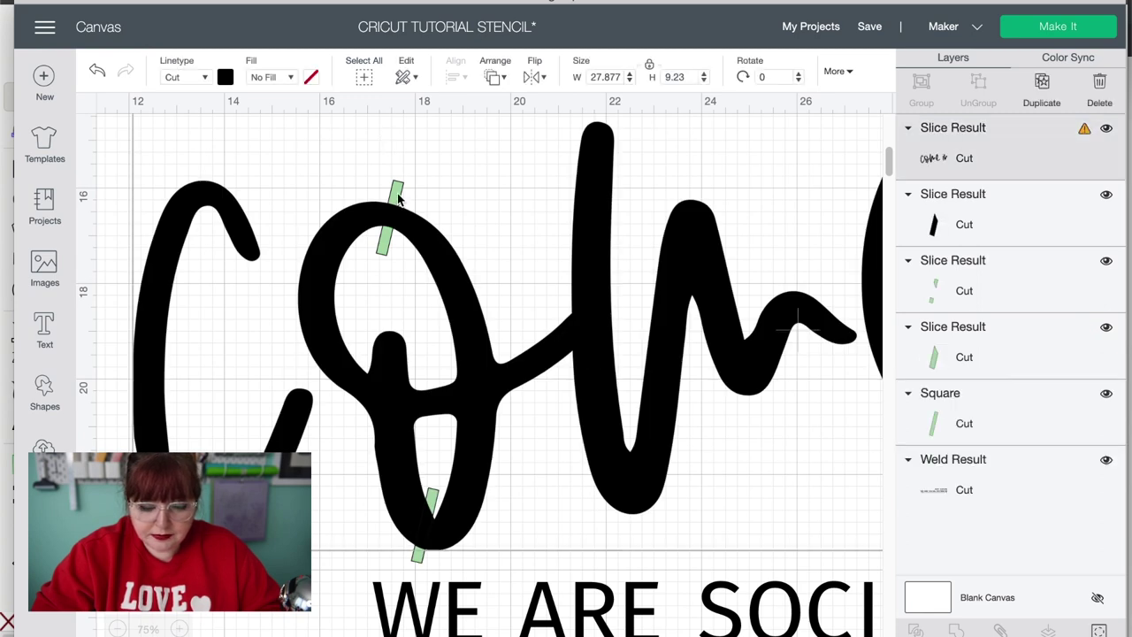
left_click_drag(980, 154, 985, 453)
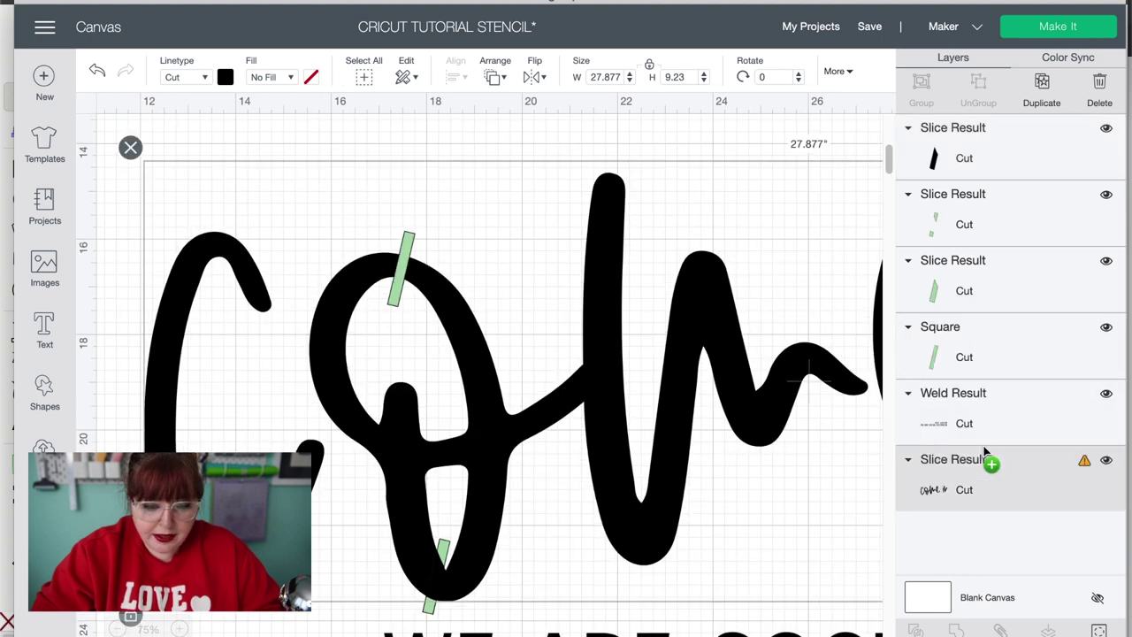
left_click(405, 249)
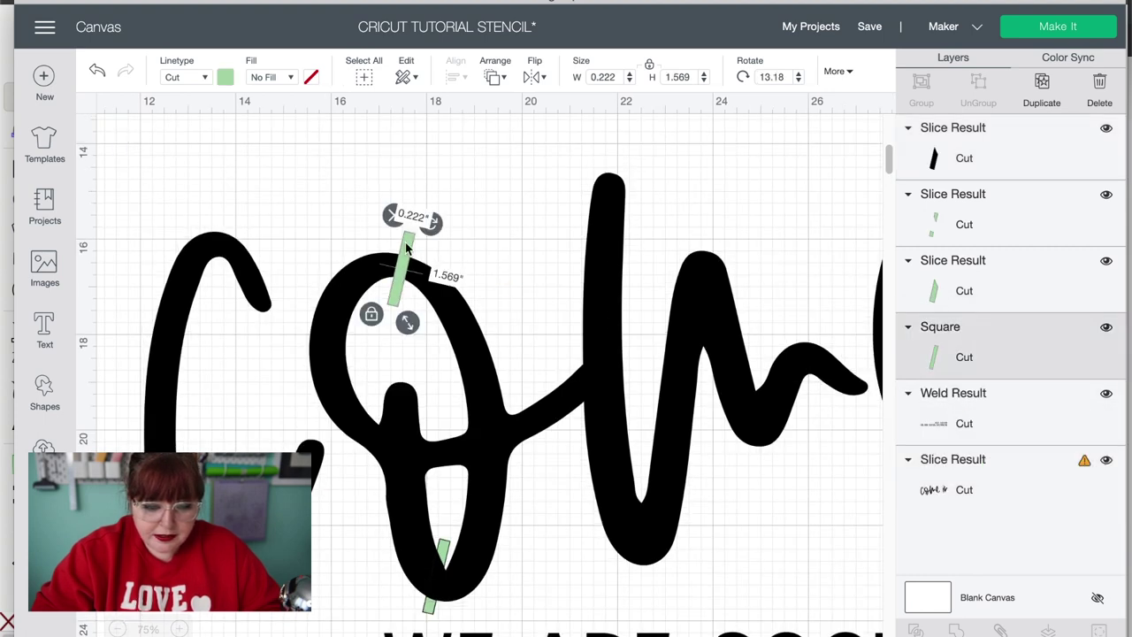
left_click(469, 325)
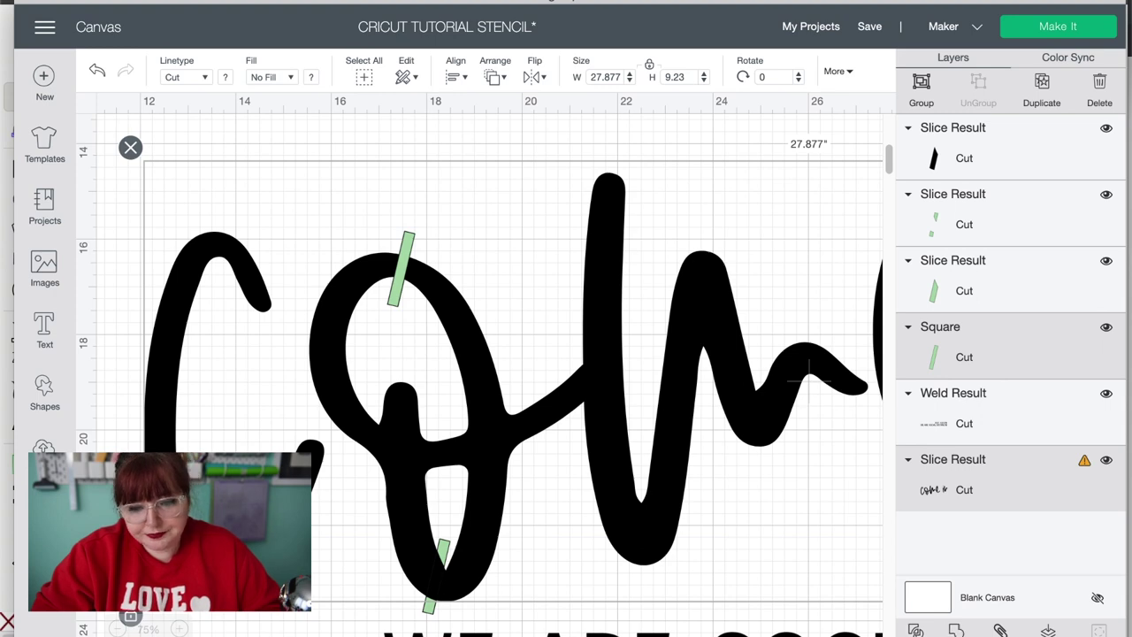
left_click(956, 539)
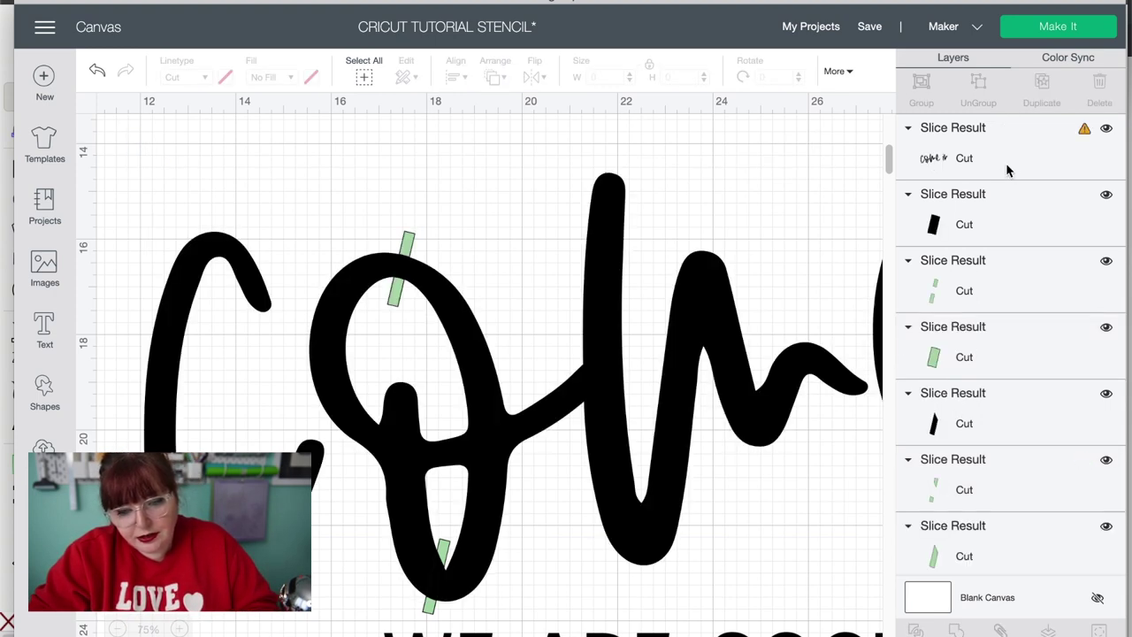
- Delete the six leftover green and black slice pieces from both cuts on the "o"
left_click(993, 206)
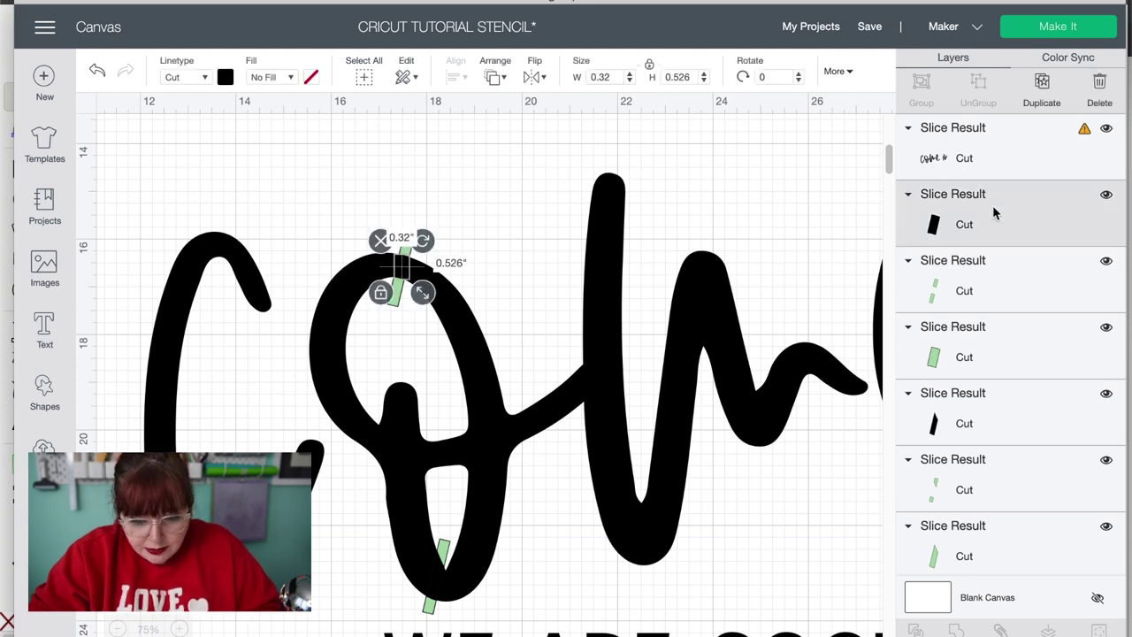
left_click(1001, 277, "shift")
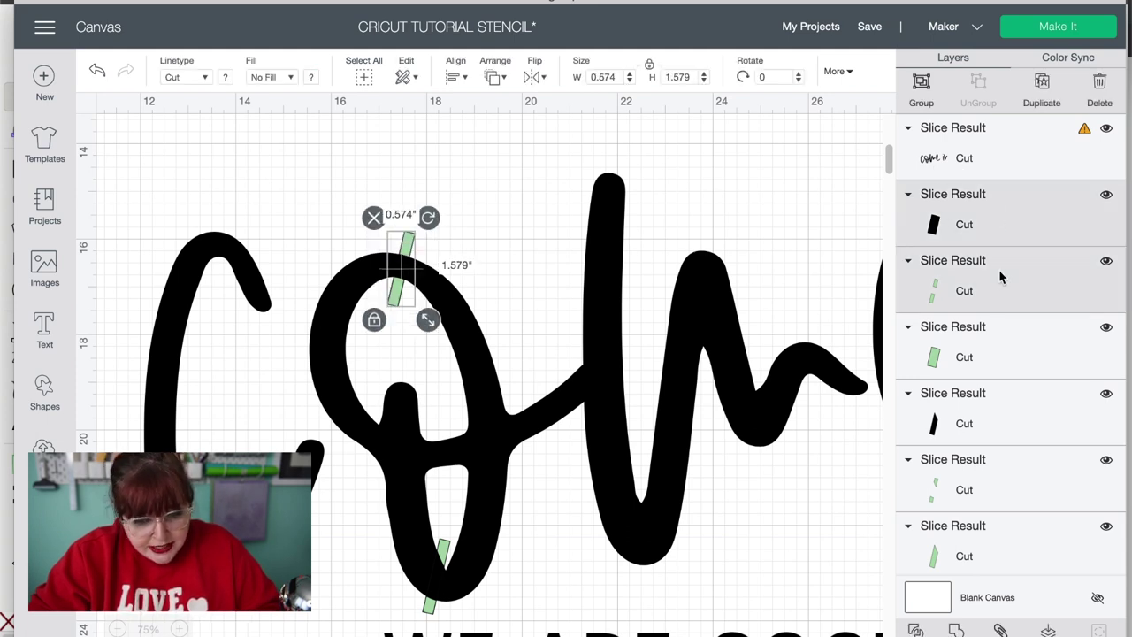
left_click(999, 331, "shift")
left_click(997, 411, "shift")
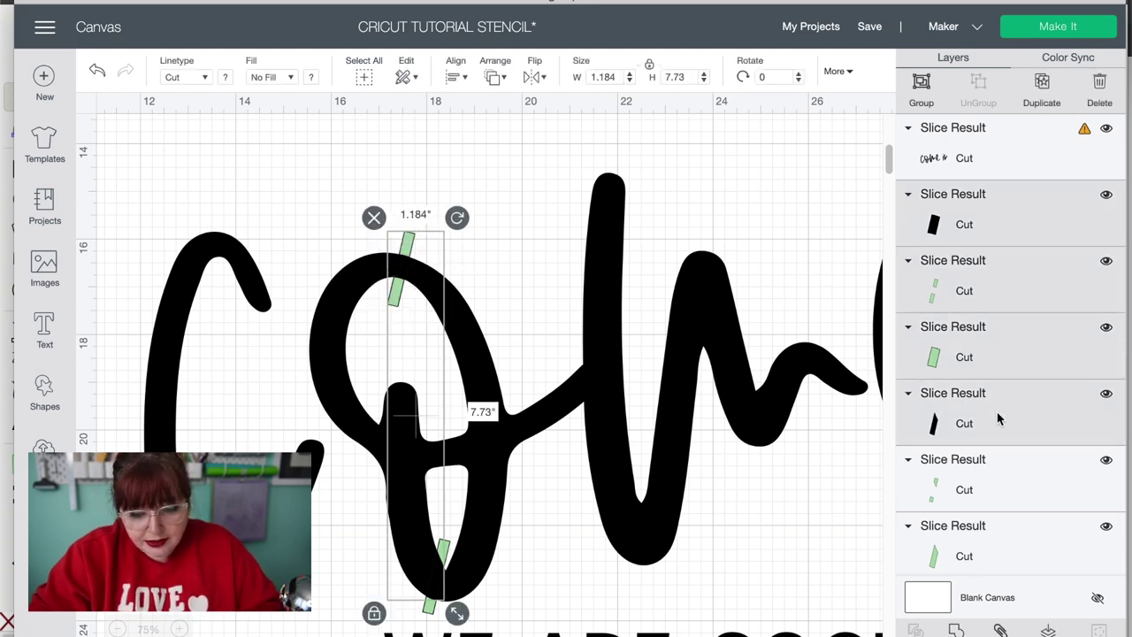
left_click(998, 479, "shift")
scroll(998, 480, "down", 2)
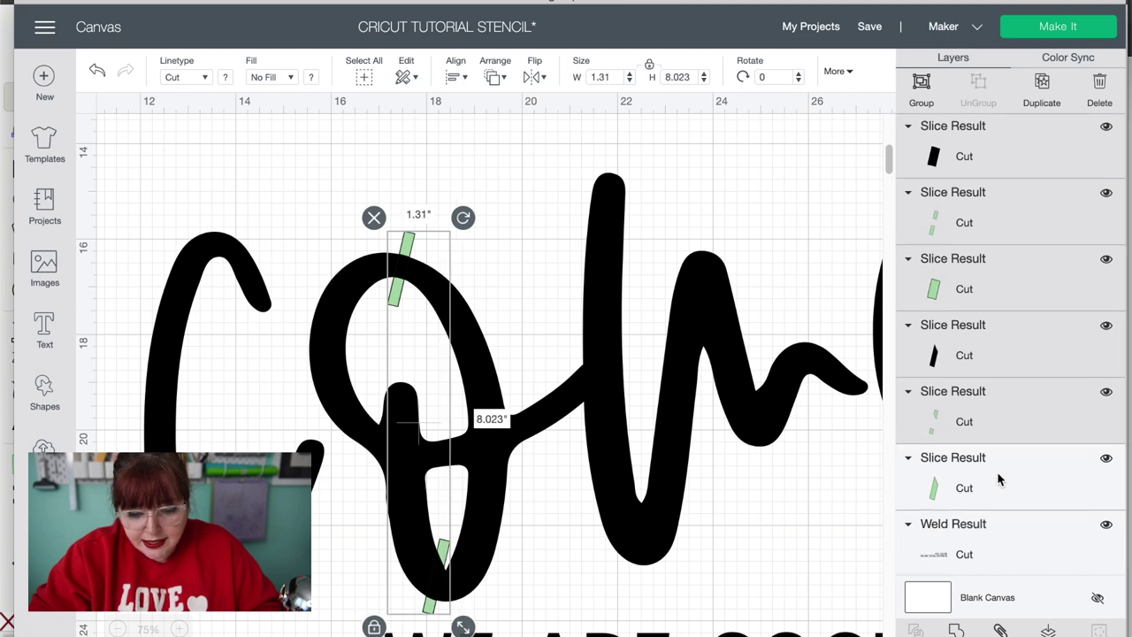
left_click(1100, 88)
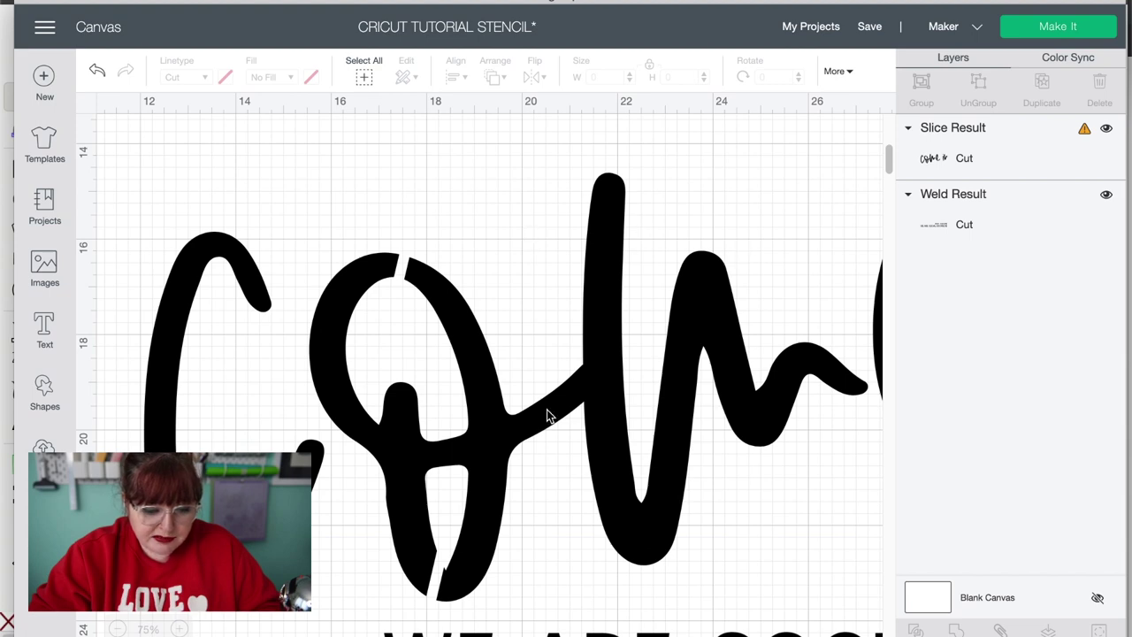
- Look over the bridged lettering and the smaller text lines, and save the project under its existing name
scroll(548, 412, "down", 3)
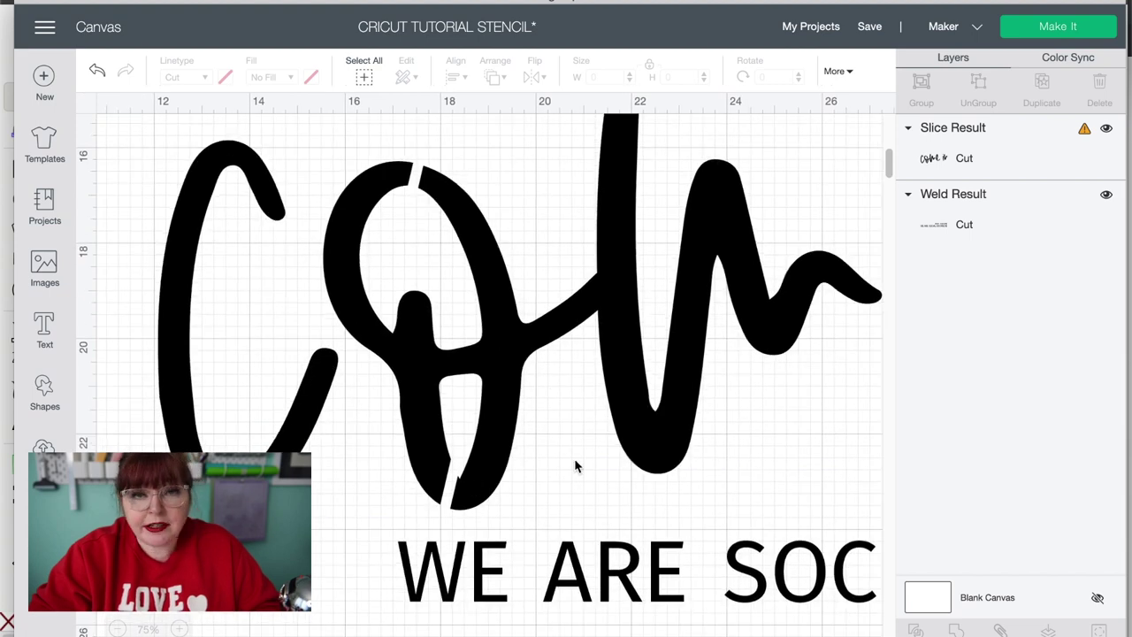
scroll(575, 466, "down", 2)
scroll(574, 466, "right", 2)
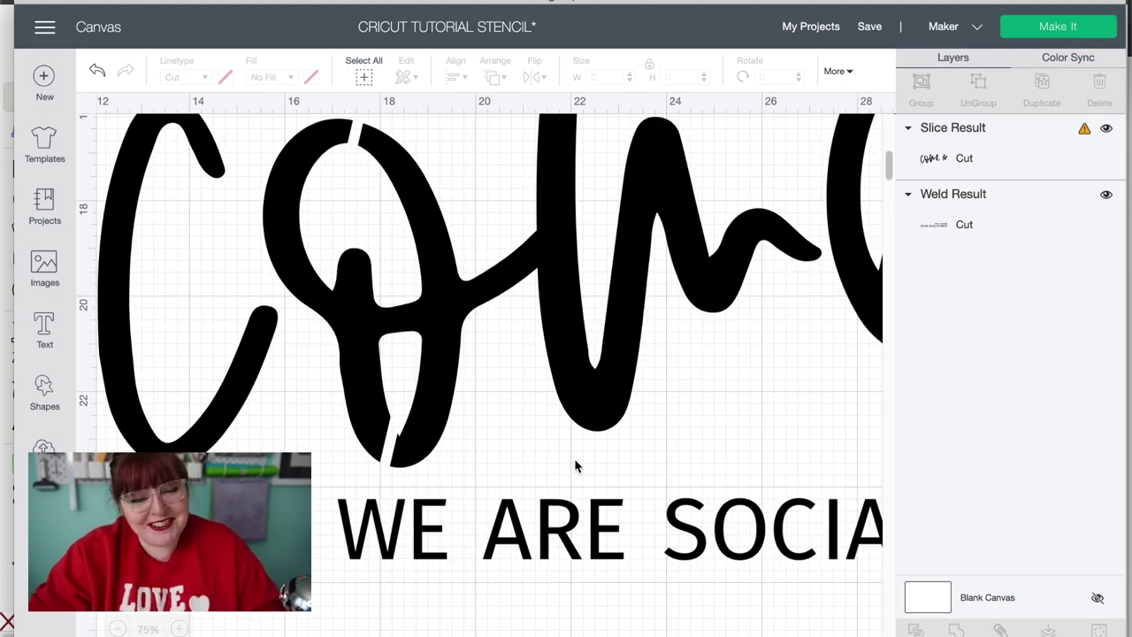
scroll(575, 466, "right", 2)
scroll(574, 466, "up", 1)
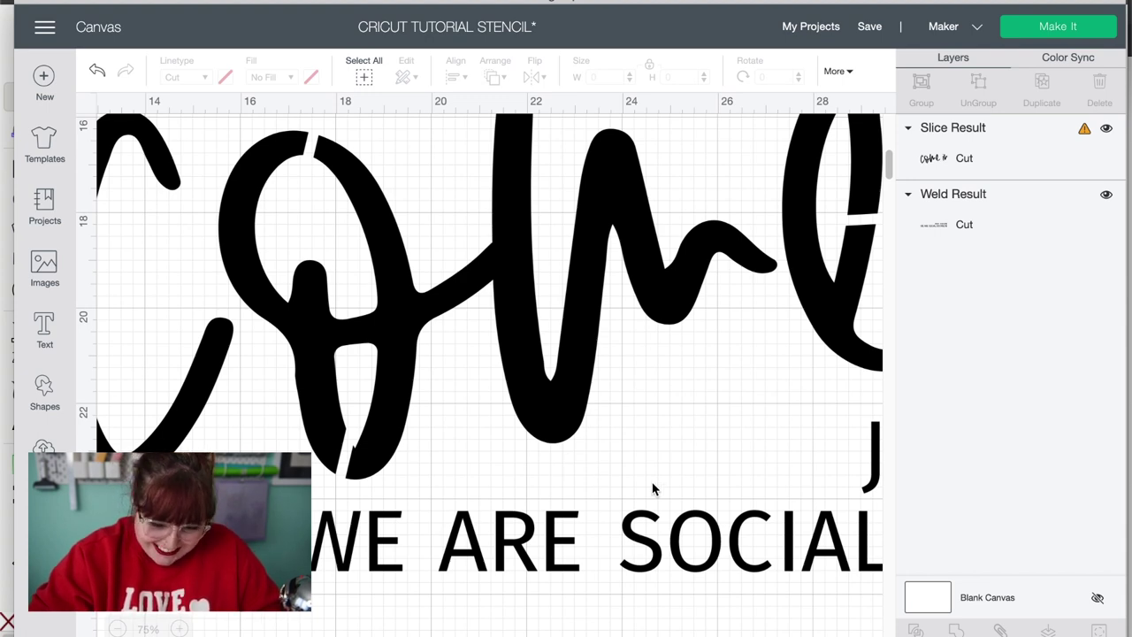
scroll(598, 472, "down", 2)
scroll(652, 491, "right", 3)
scroll(652, 489, "up", 1)
scroll(652, 489, "right", 8)
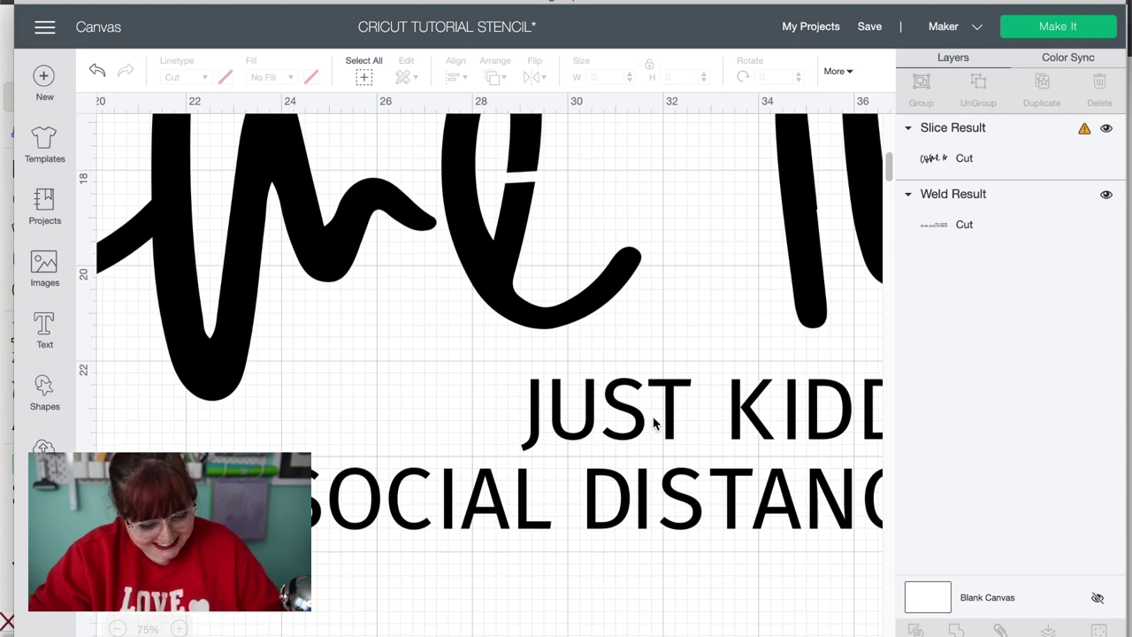
mouse_move(880, 38)
left_click(881, 50)
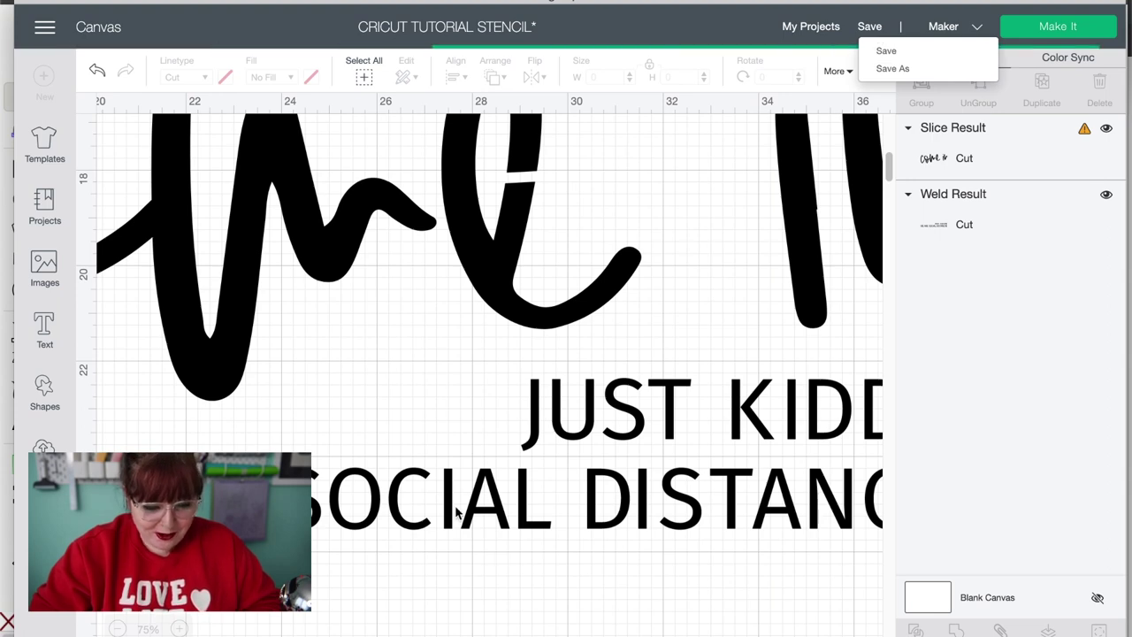
- Select both text layers and move the whole design close to the canvas origin
scroll(314, 536, "left", 3)
scroll(314, 536, "down", 2)
scroll(314, 536, "left", 3)
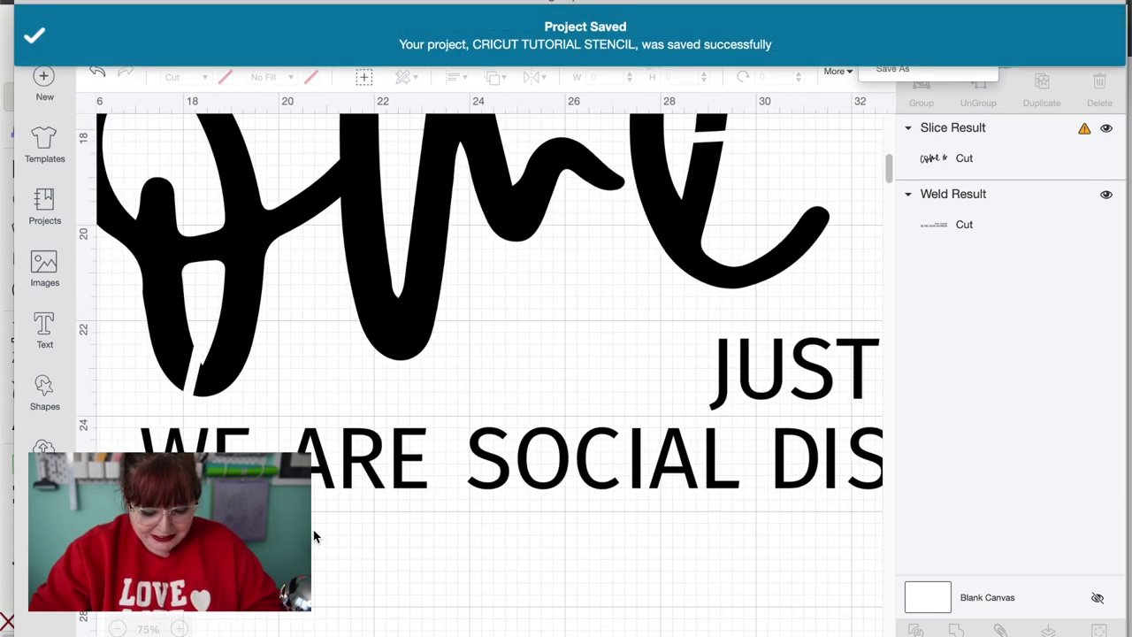
scroll(566, 529, "up", 3)
scroll(564, 529, "right", 2)
scroll(564, 527, "up", 1)
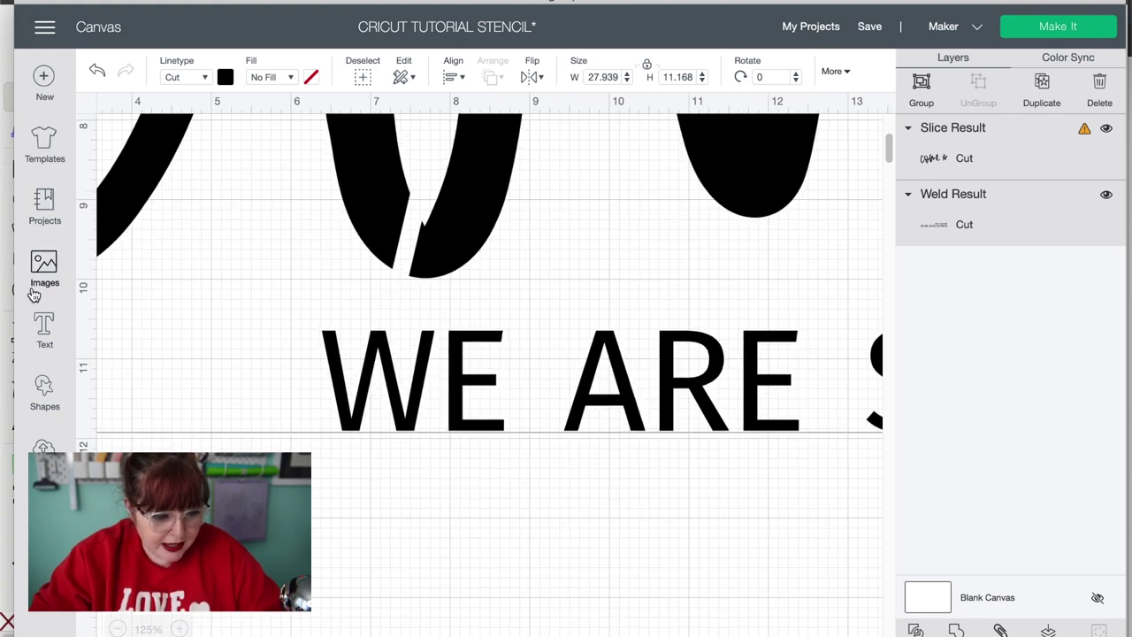
- Insert a square, unlock its proportions and shrink it to a thin upright bar about 0.11" wide and 0.72" high
left_click(43, 390)
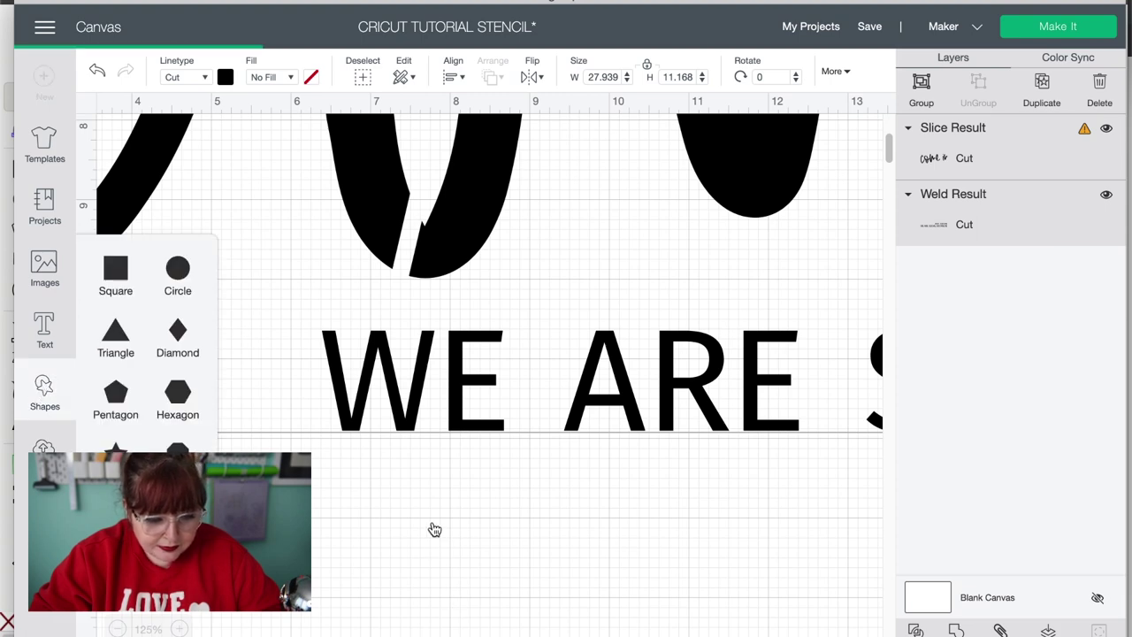
left_click(115, 269)
left_click_drag(152, 407, 413, 559)
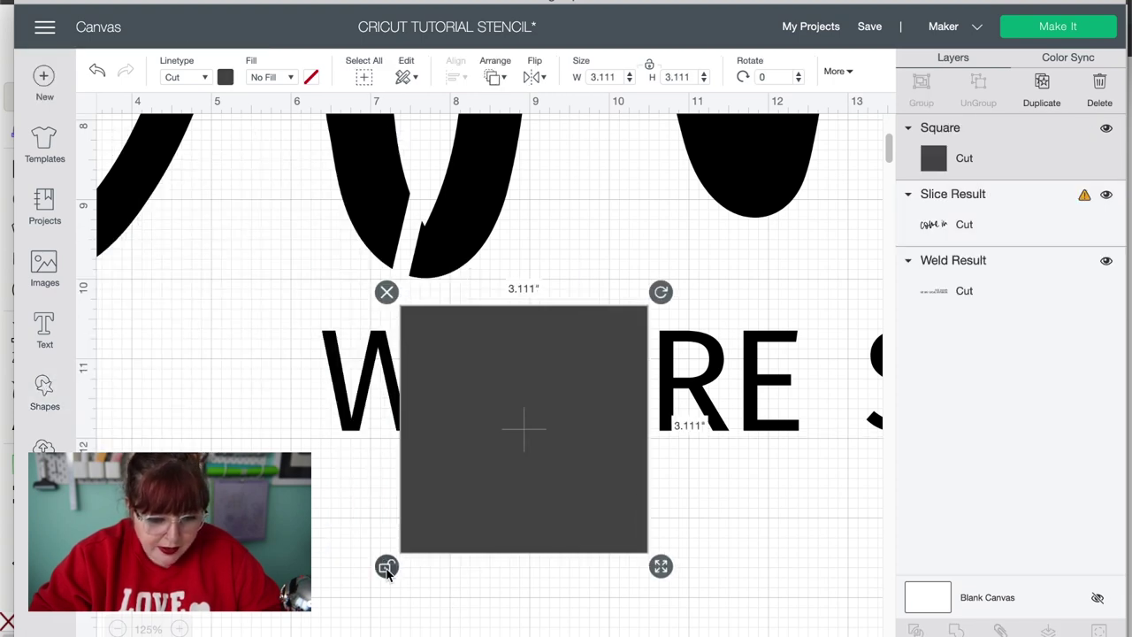
left_click(387, 568)
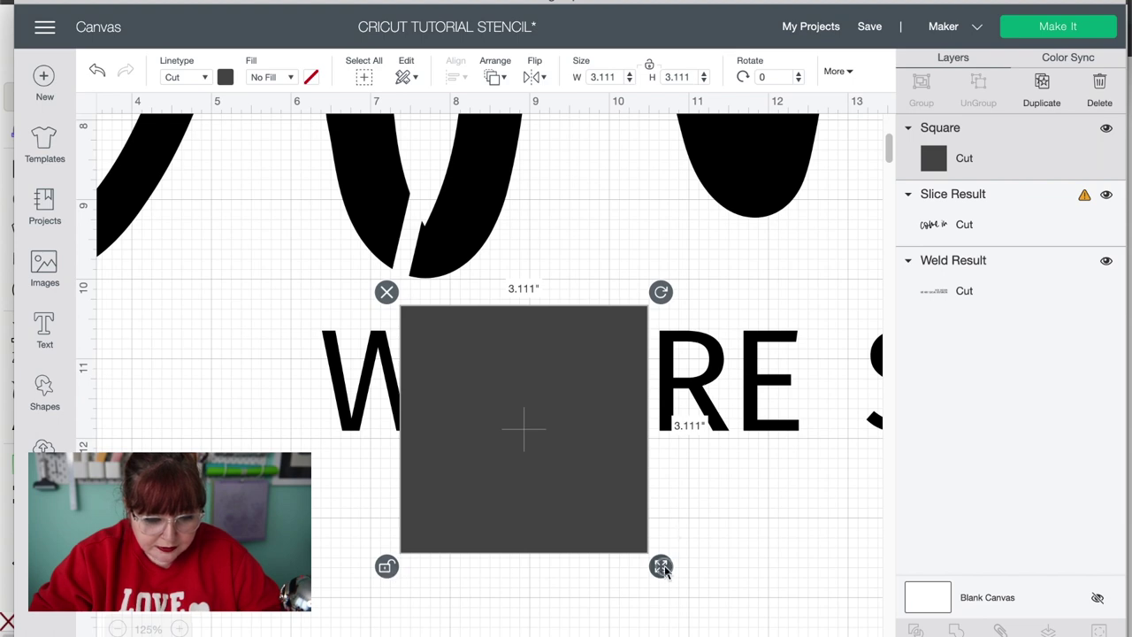
left_click_drag(659, 564, 425, 383)
- Recolor the thin bar light lavender and move it into the gap between "WE" and "ARE"
left_click(225, 78)
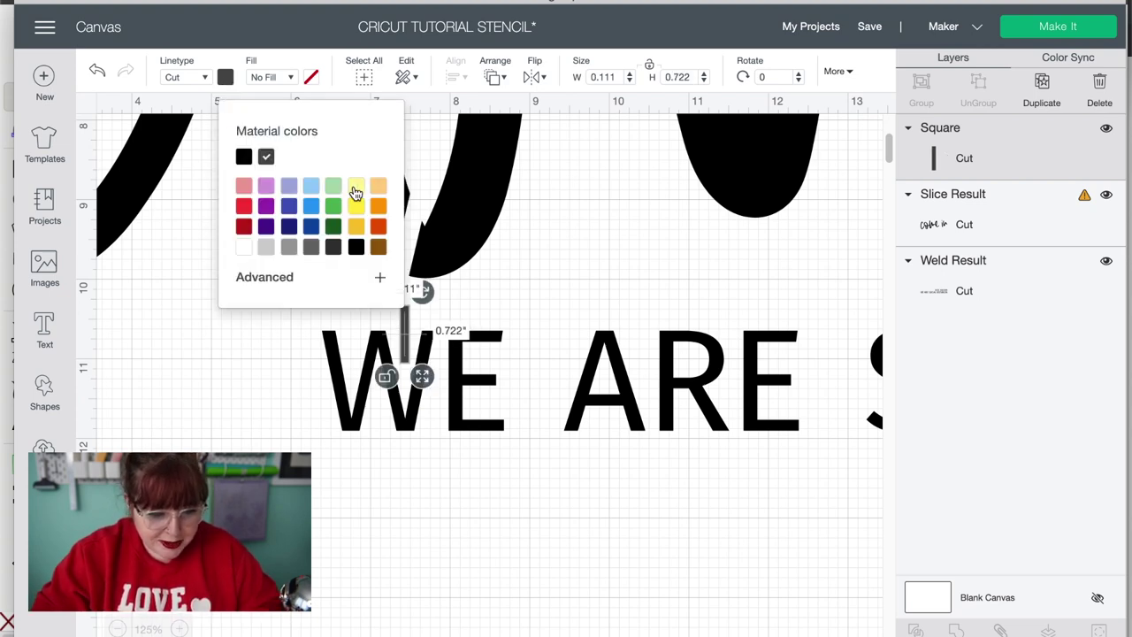
left_click(288, 187)
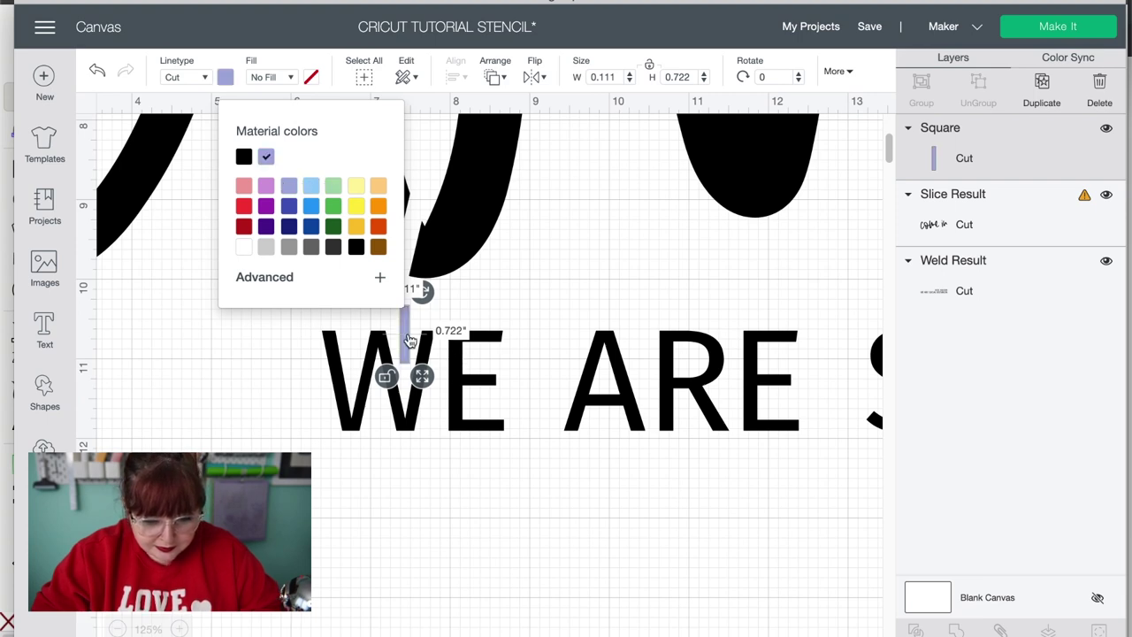
left_click_drag(406, 337, 549, 395)
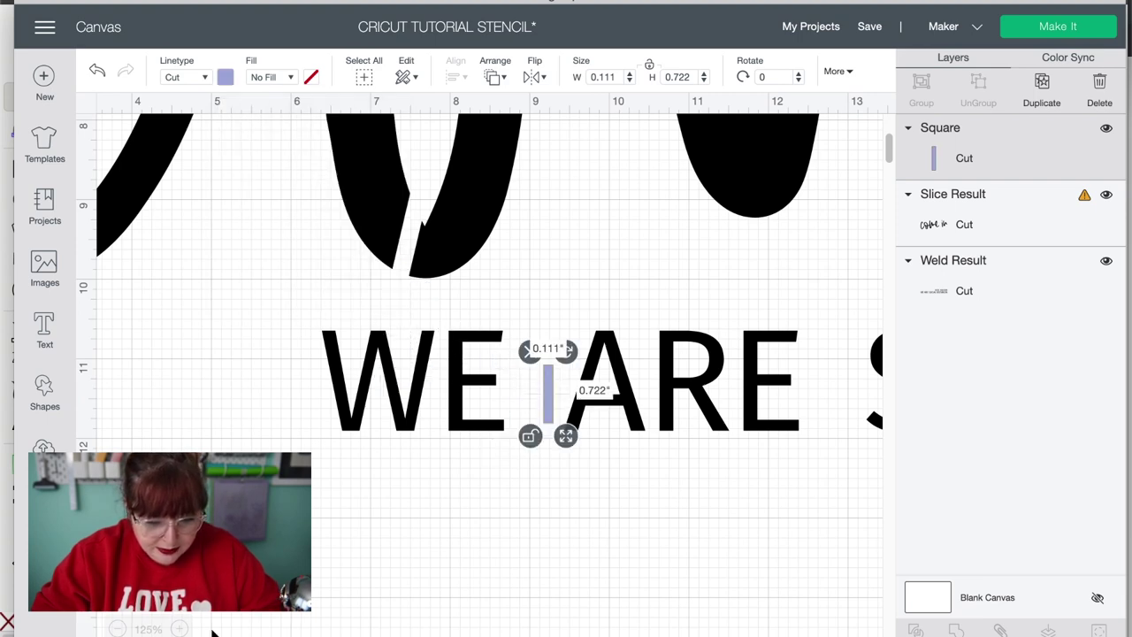
- Rotate the lavender bar to 90 degrees and place it across the left stroke of the "A" in "ARE"
left_click(179, 629)
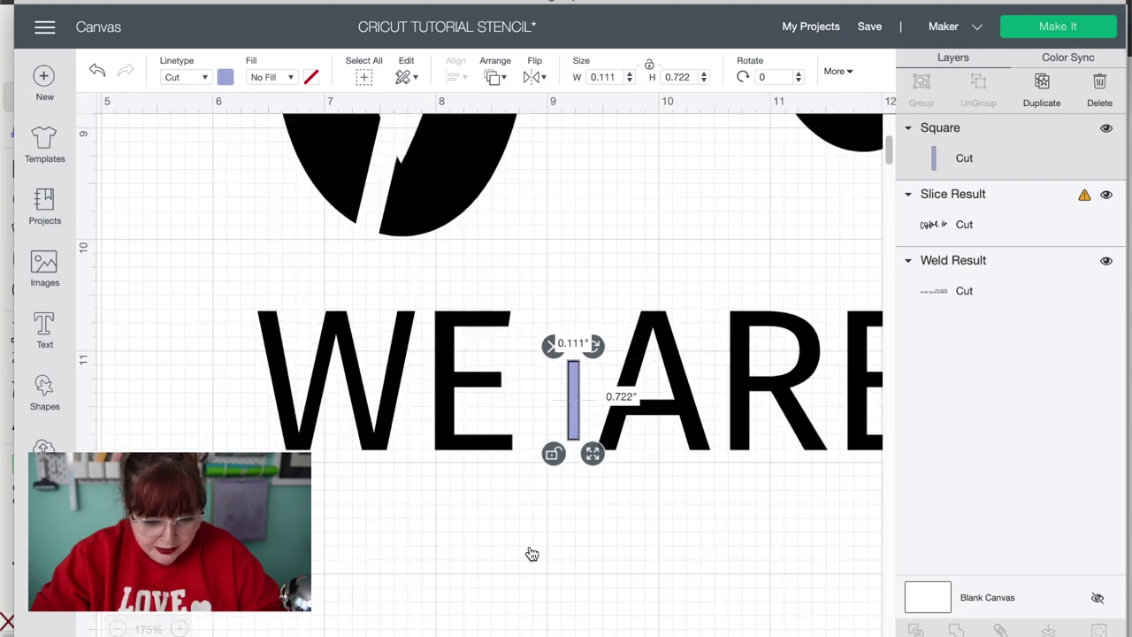
scroll(531, 554, "right", 2)
scroll(531, 554, "up", 1)
left_click_drag(447, 412, 507, 503)
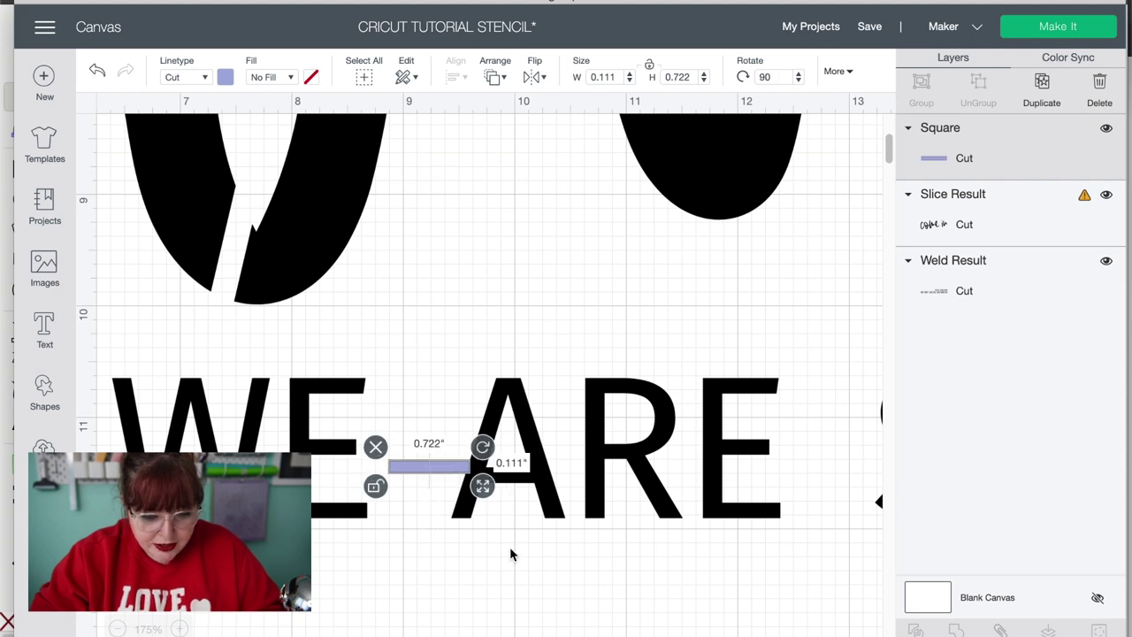
left_click(457, 474)
left_click_drag(458, 471, 482, 468)
left_click(552, 576)
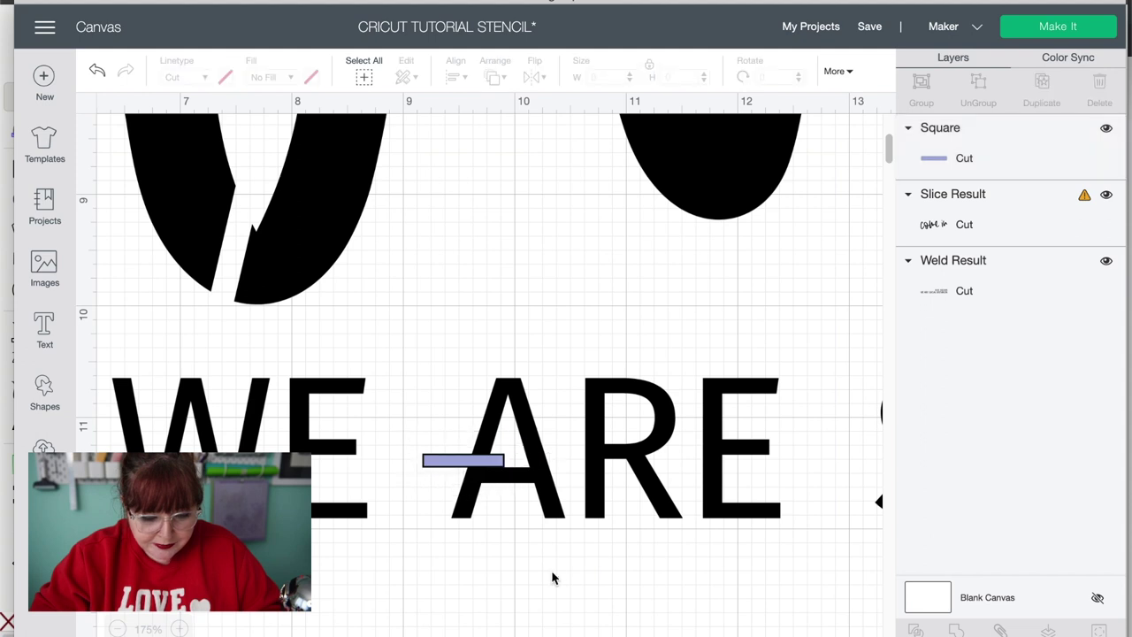
- Duplicate the lavender bar and place the copy across the upper stem of the "R" in "ARE"
left_click(493, 471)
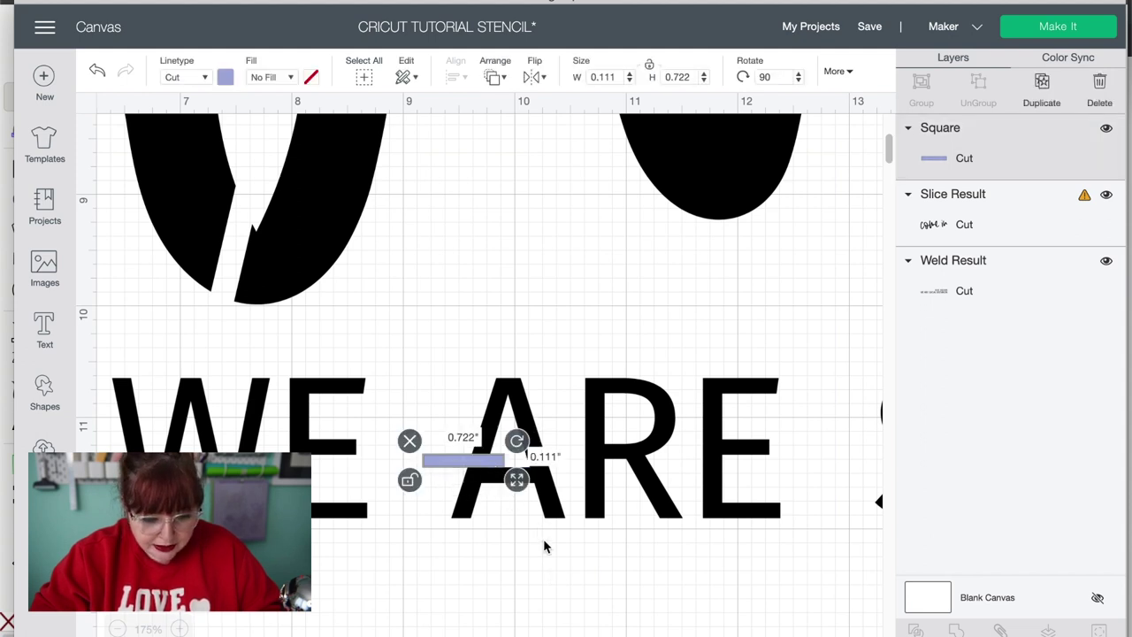
left_click(543, 617)
scroll(543, 616, "right", 5)
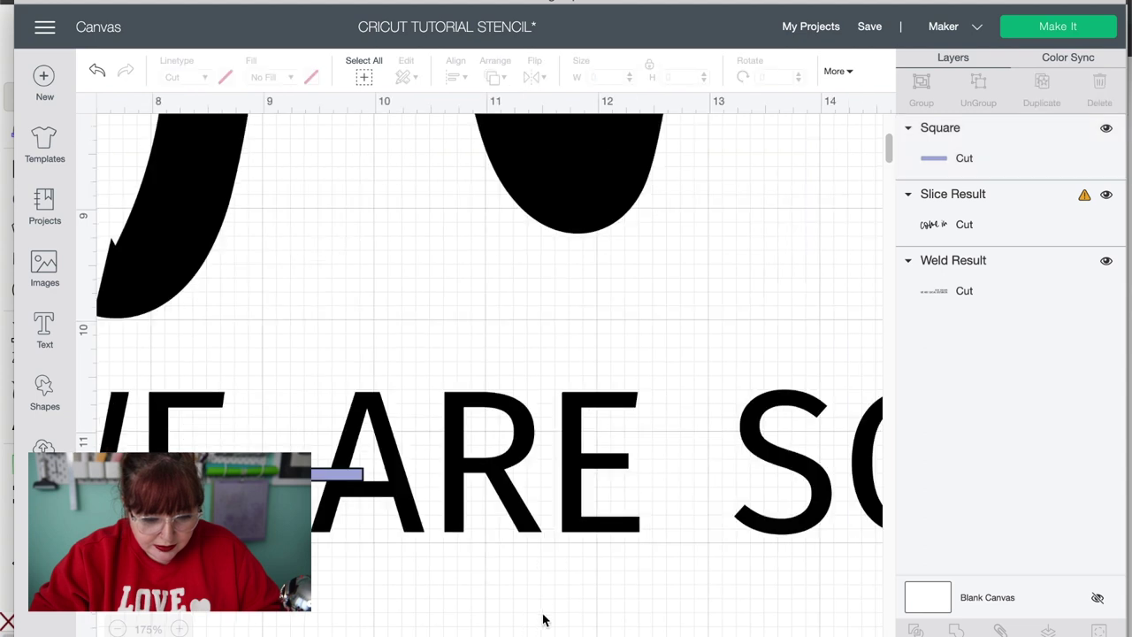
left_click(343, 492)
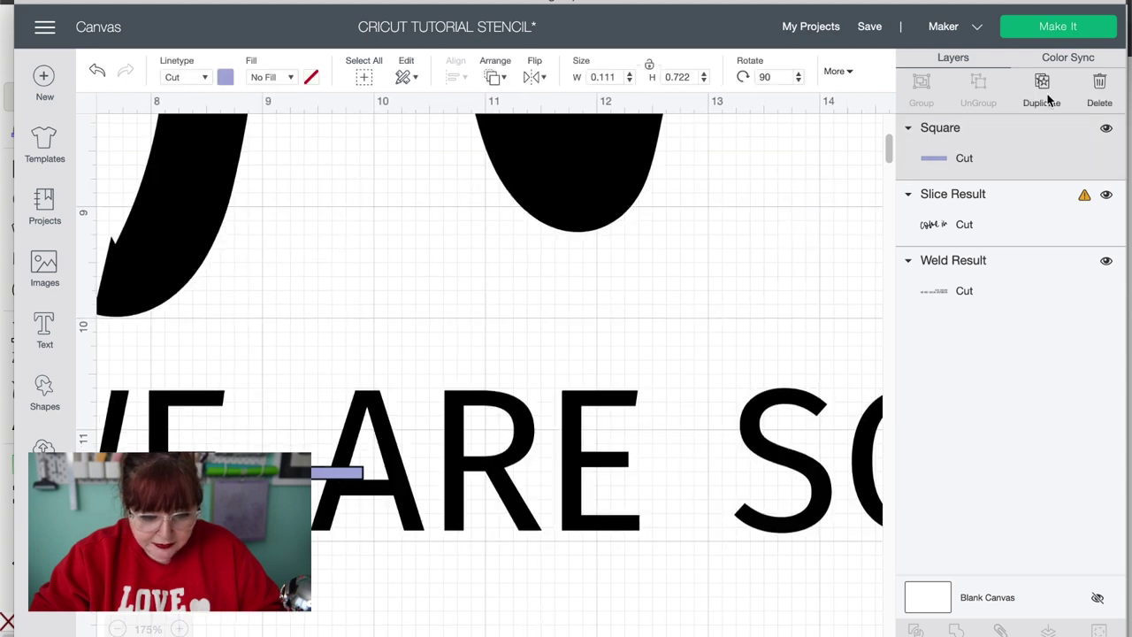
left_click(1042, 88)
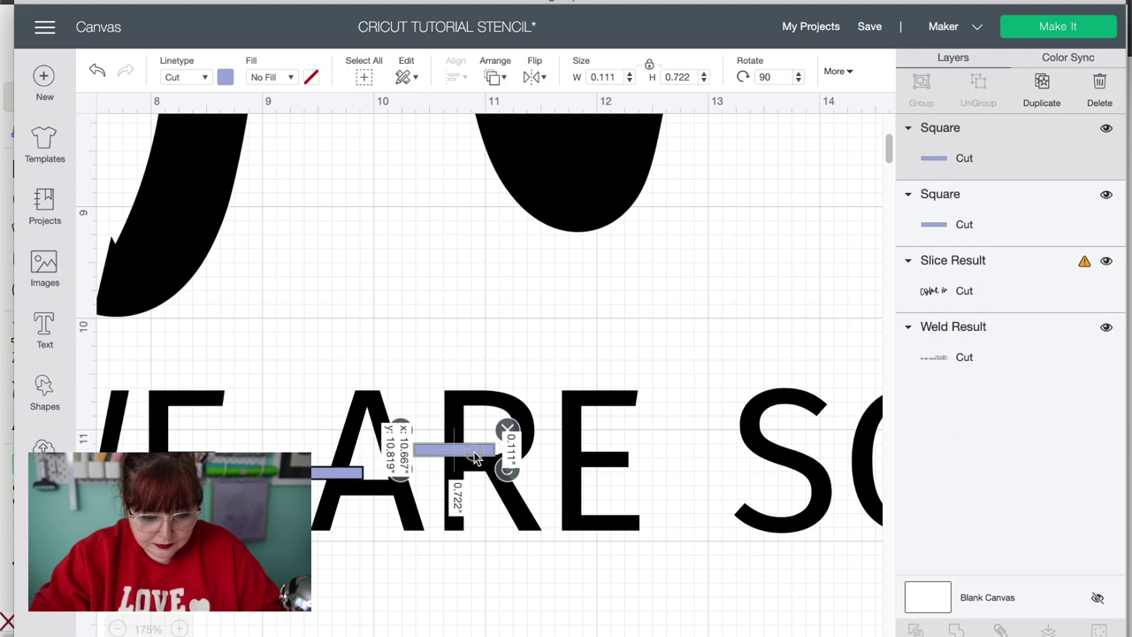
- Duplicate the bar twice more for the next enclosed letters, turning the first copy upright and keeping the second horizontal
left_click(1042, 78)
left_click_drag(165, 392, 581, 415)
left_click(559, 491)
left_click(967, 278)
left_click(1043, 92)
left_click_drag(263, 252, 804, 392)
- Duplicate the lavender bar twice more and place the copies across the "D" and the "A" in "DISTANCING"
left_click(1042, 88)
scroll(805, 581, "right", 10)
left_click(1042, 88)
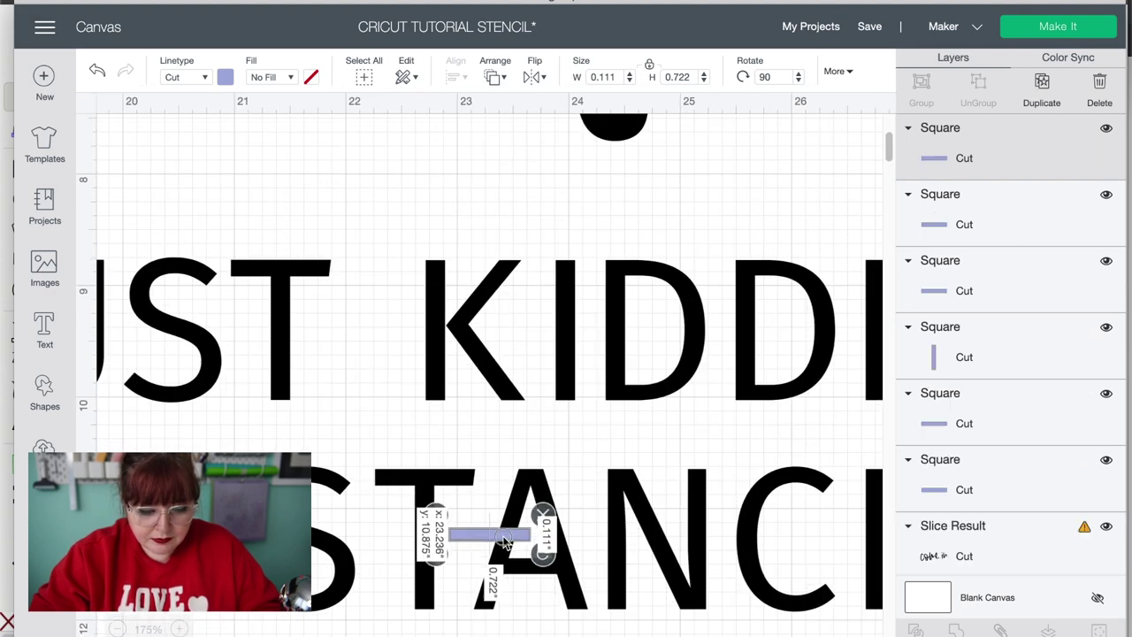
- Duplicate the lavender bar and place a copy across the straight stem of each "D" in "KIDDING"
scroll(491, 574, "right", 5)
left_click(1026, 99)
left_click_drag(300, 518, 556, 328)
left_click(1042, 88)
scroll(575, 371, "right", 5)
left_click(601, 427)
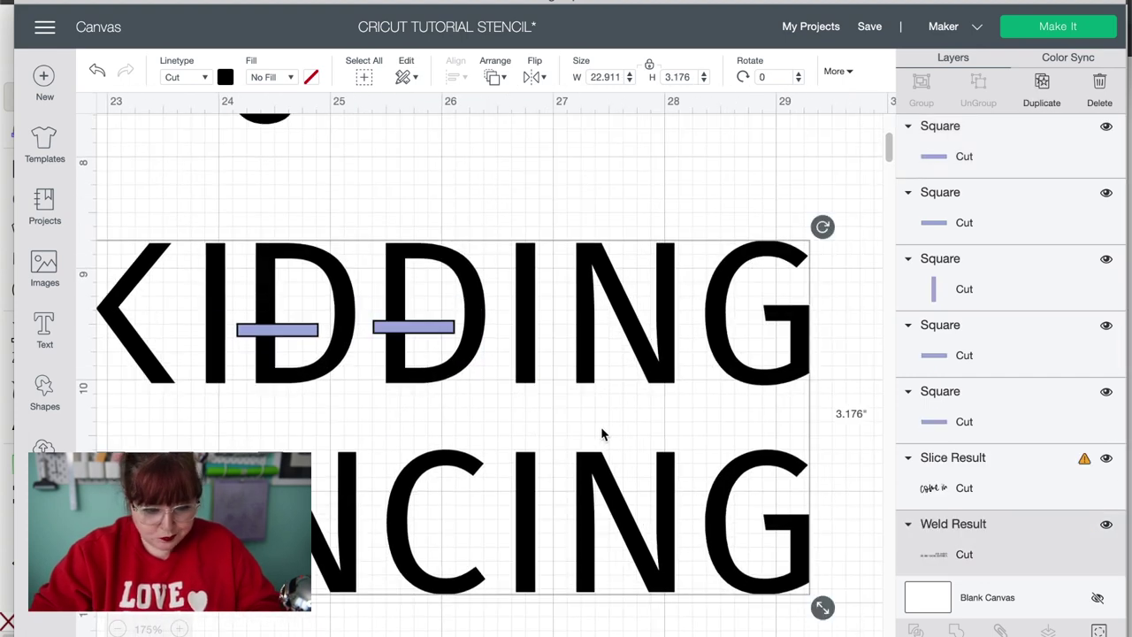
left_click(561, 198)
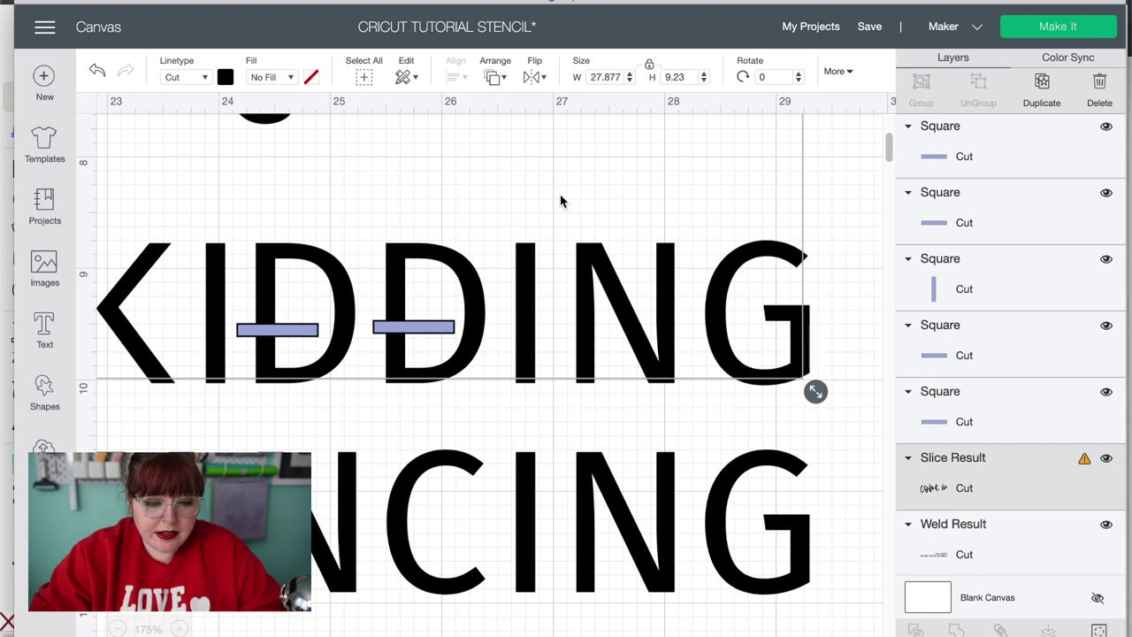
- Slice the bar lying across the "A" in "ARE" out of the welded small lettering
scroll(410, 371, "down", 3)
scroll(410, 372, "left", 5)
scroll(409, 371, "left", 10)
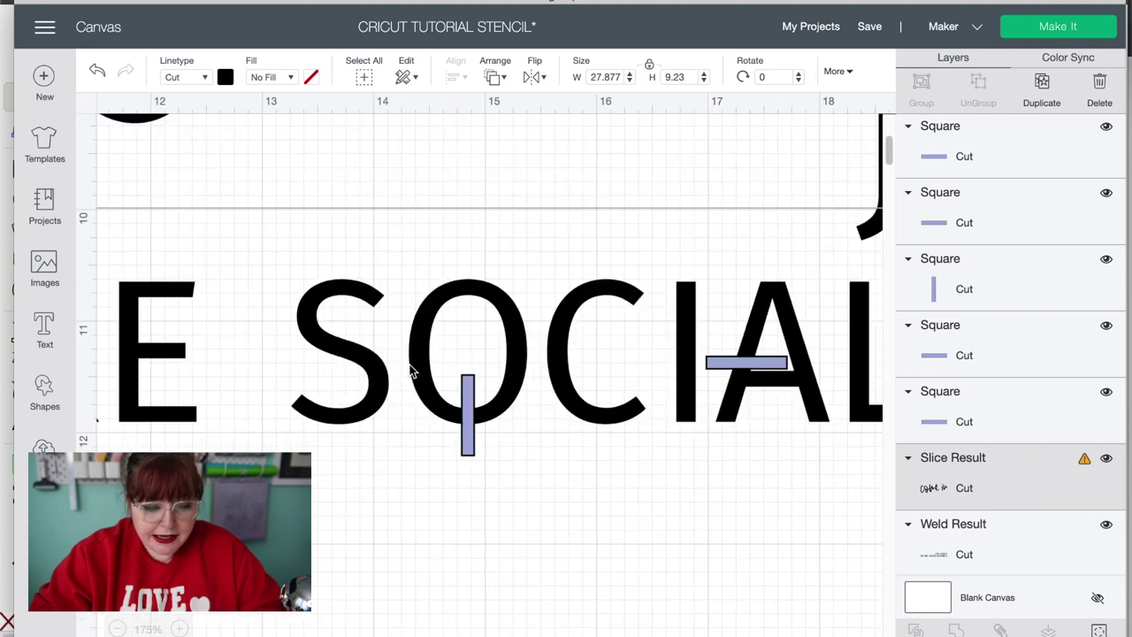
scroll(410, 371, "left", 5)
scroll(410, 372, "up", 2)
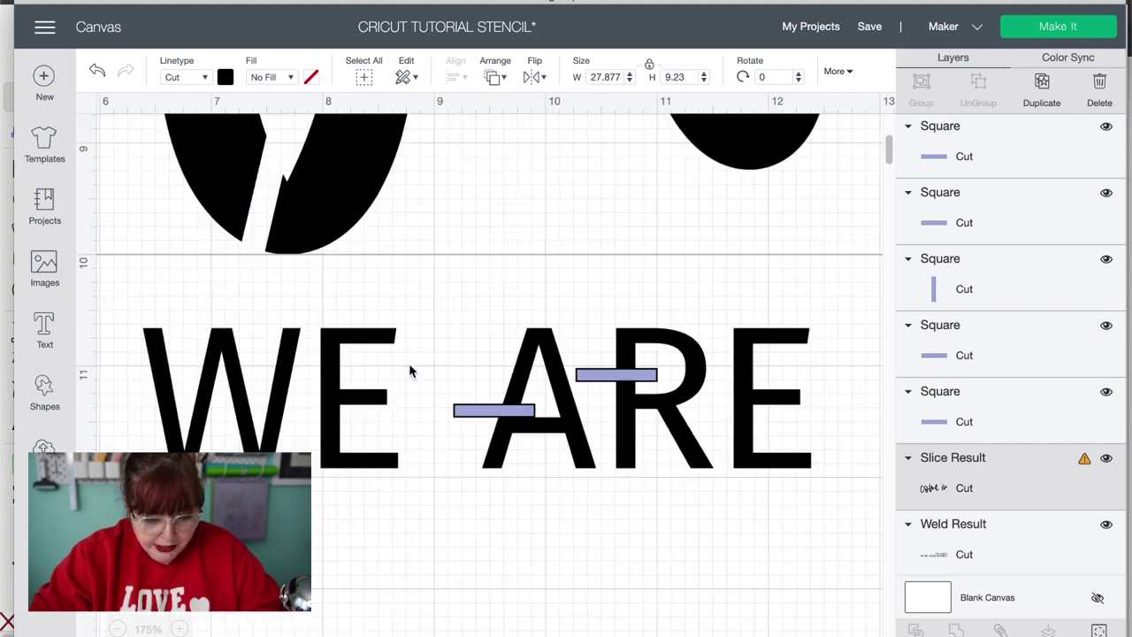
left_click(399, 543)
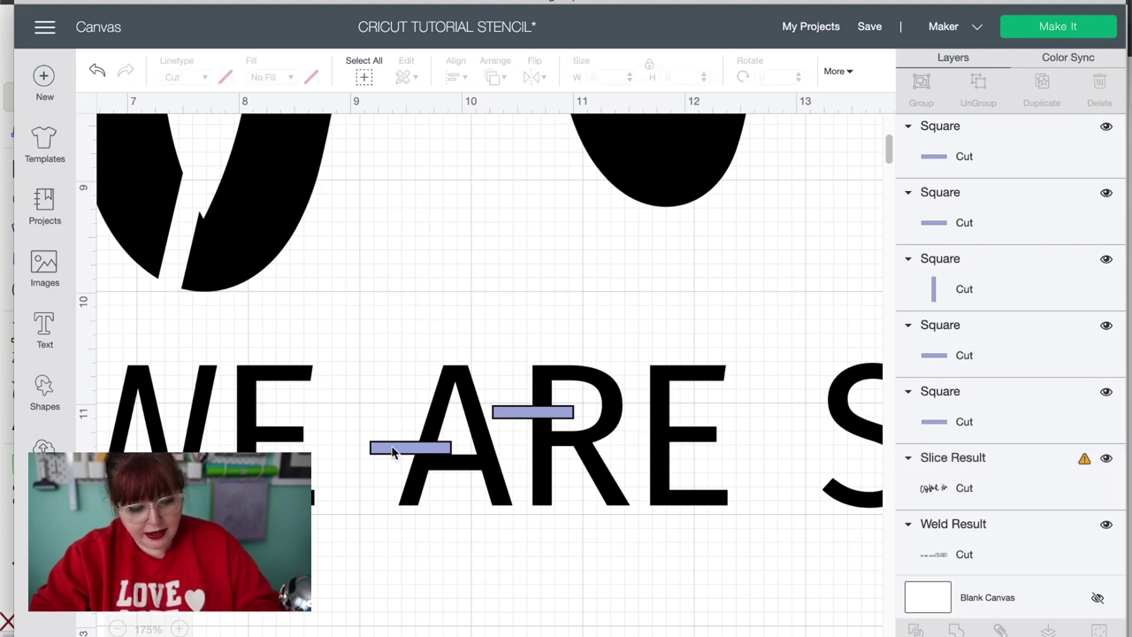
left_click(394, 449)
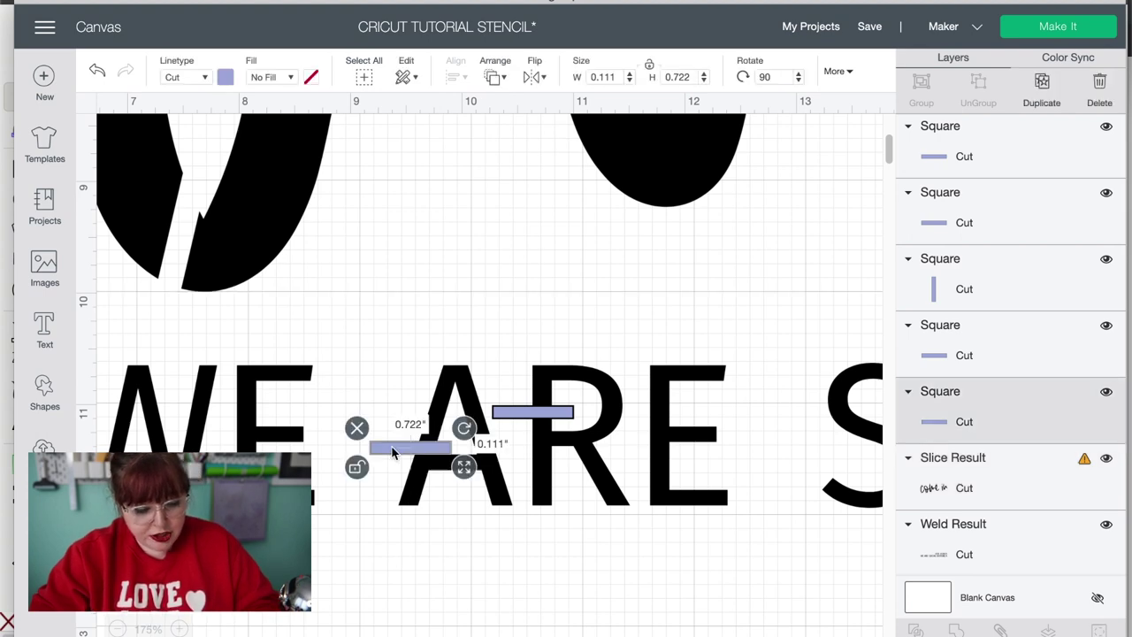
left_click(409, 498)
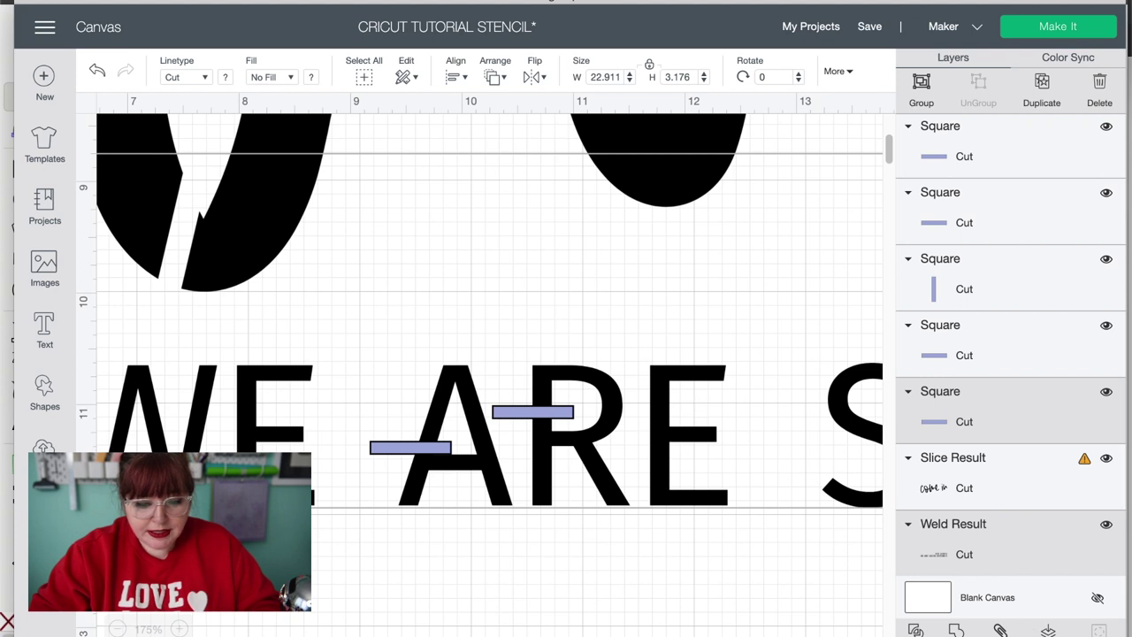
left_click(915, 630)
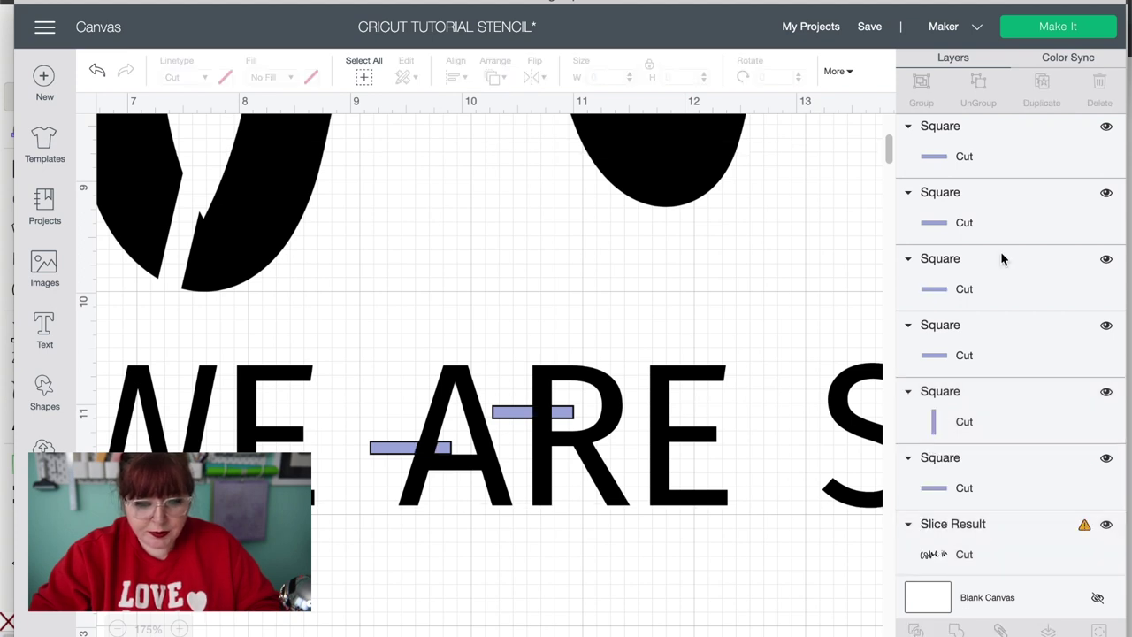
- Delete the black and lavender leftover slice pieces from the "A" in "ARE"
scroll(1000, 252, "down", 5)
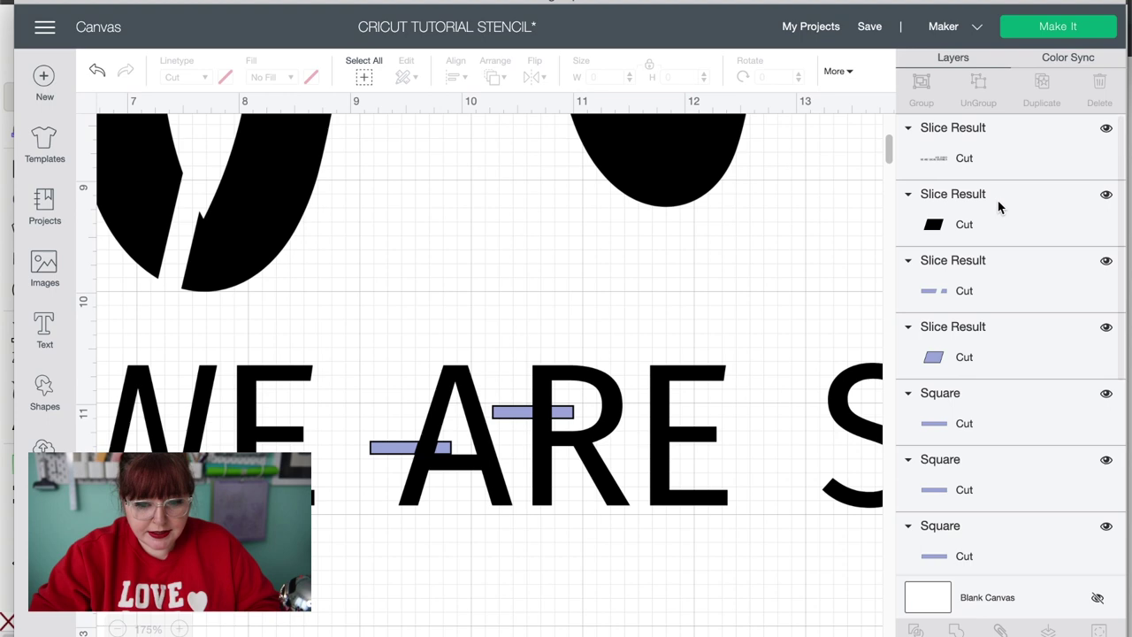
left_click(1002, 225)
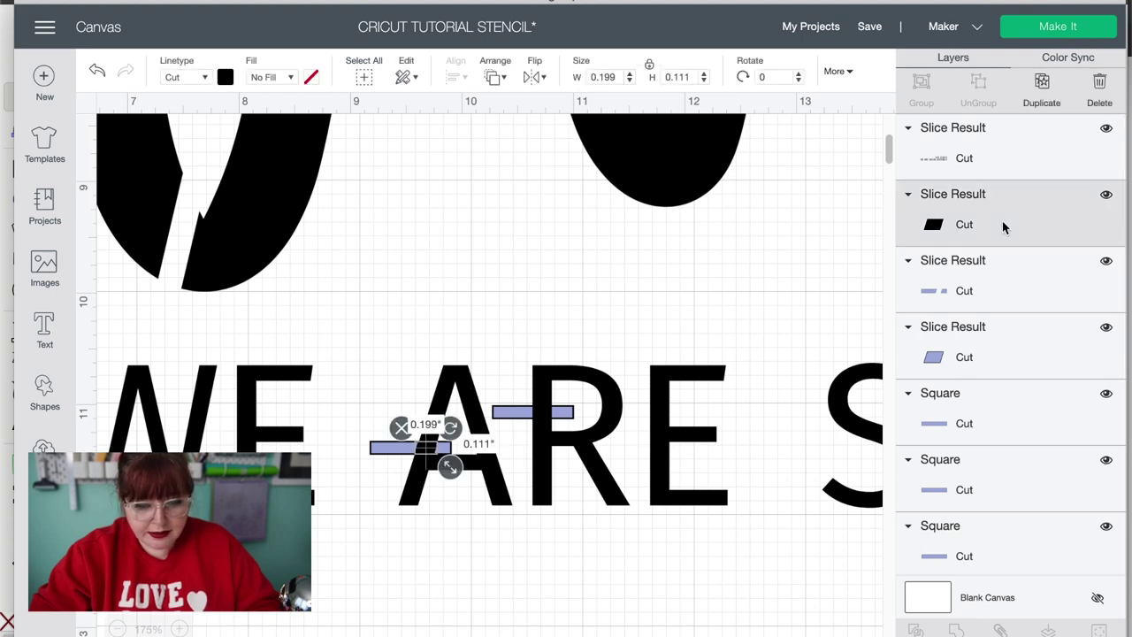
left_click(1018, 290, "shift")
left_click(1011, 357, "shift")
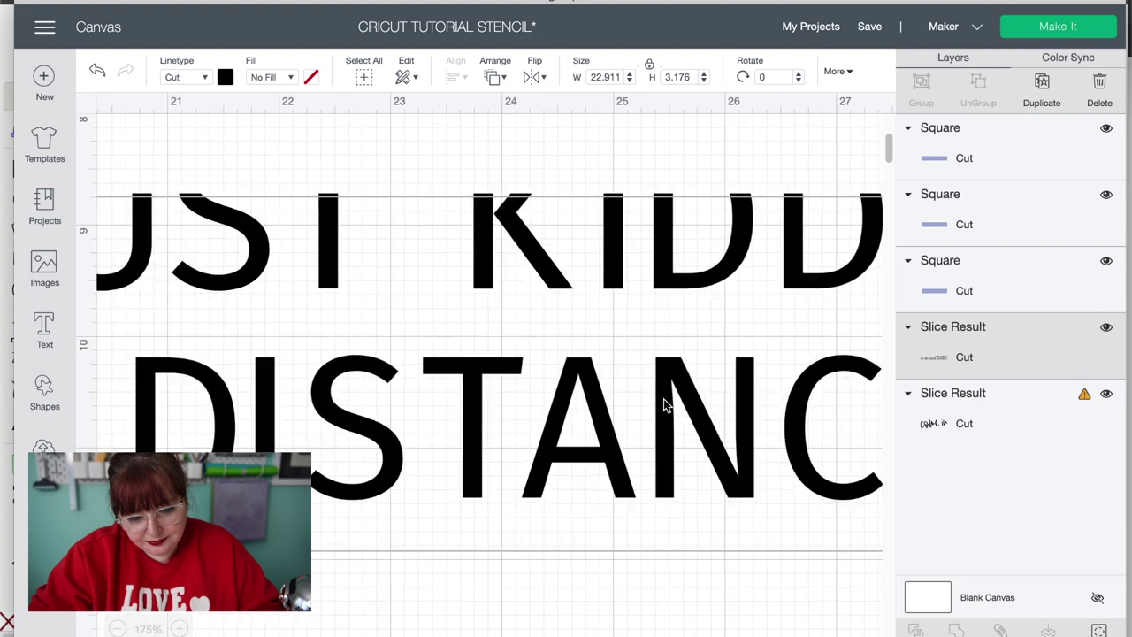
- Slice the remaining bars out of the small lettering and delete the leftover pieces, including those on the "A" in "DISTANCING"
left_click(1013, 158)
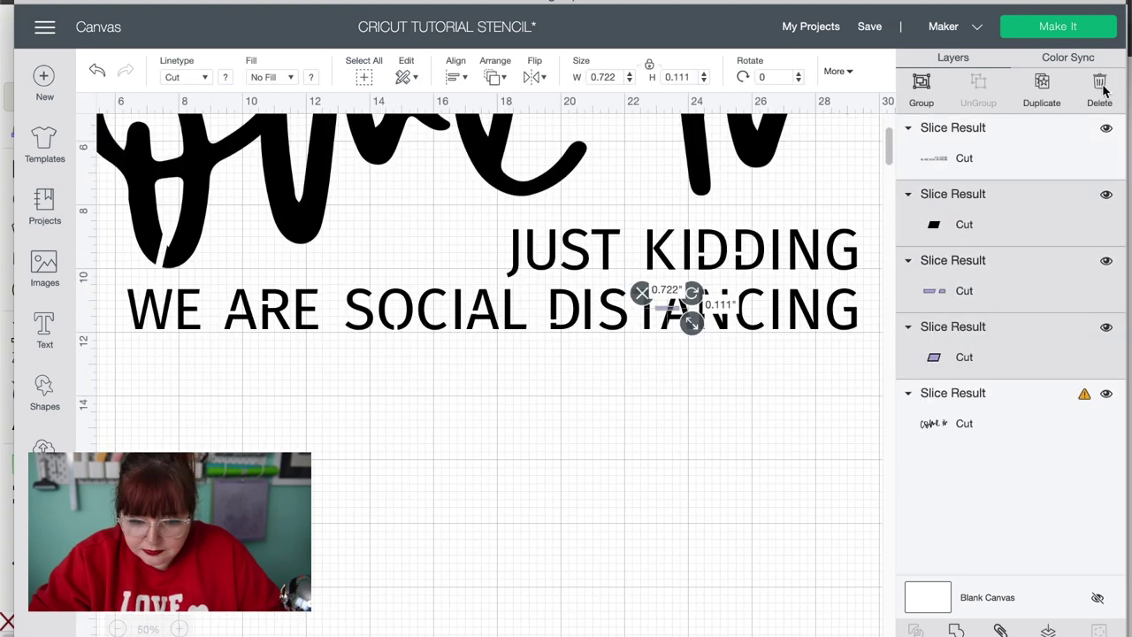
left_click(1102, 85)
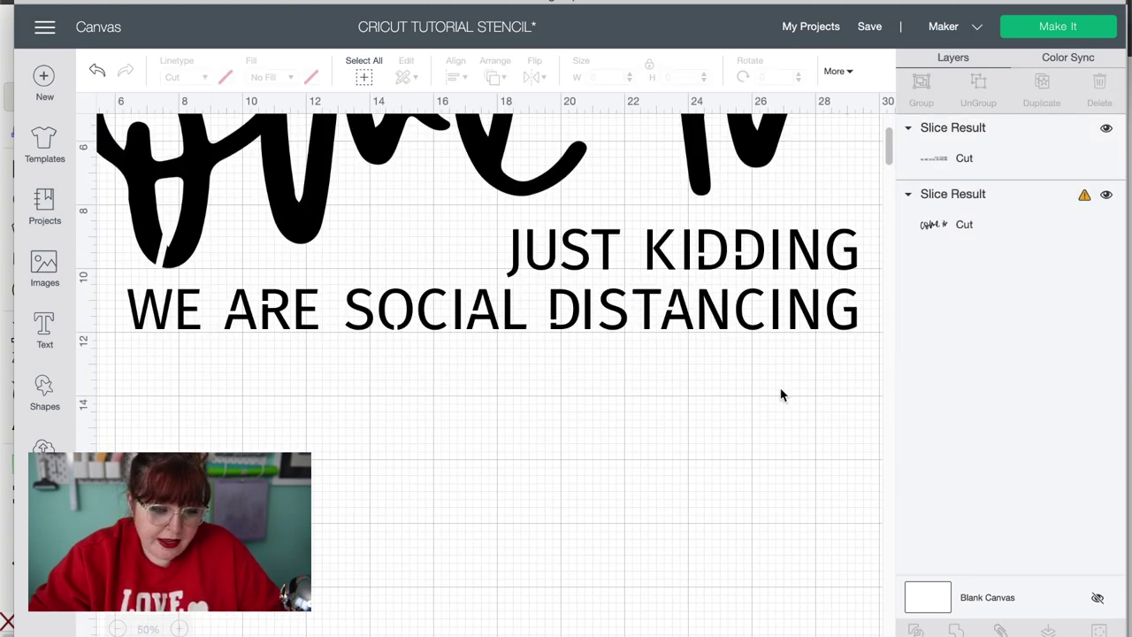
- Select both lettering layers together and move the whole design down and away from the canvas origin
scroll(781, 393, "up", 3)
scroll(781, 394, "up", 5)
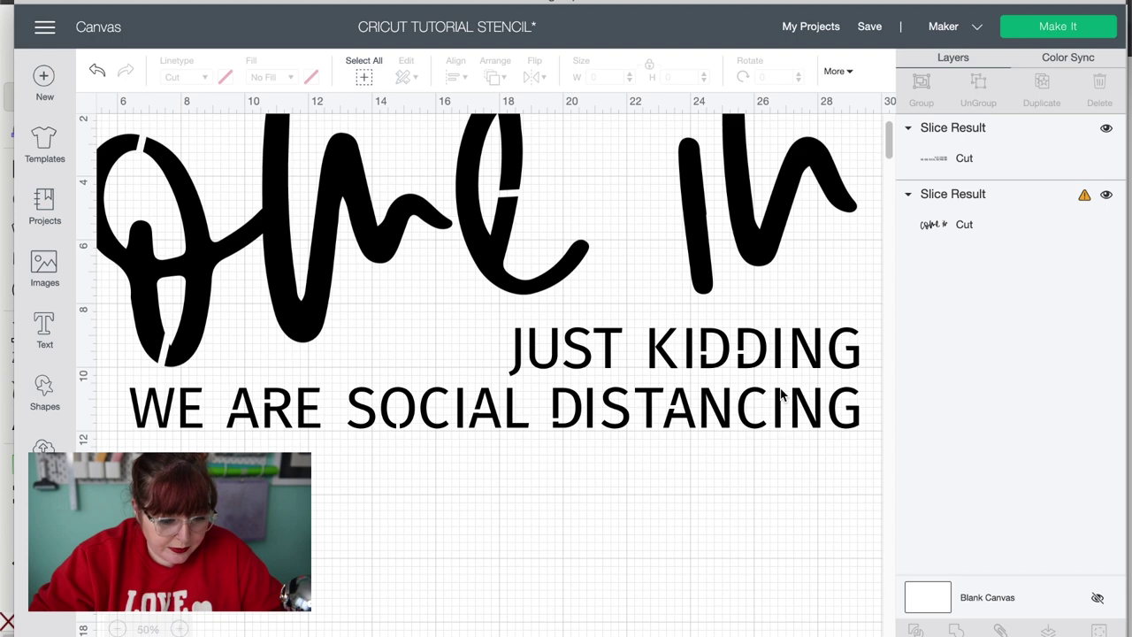
left_click(120, 628)
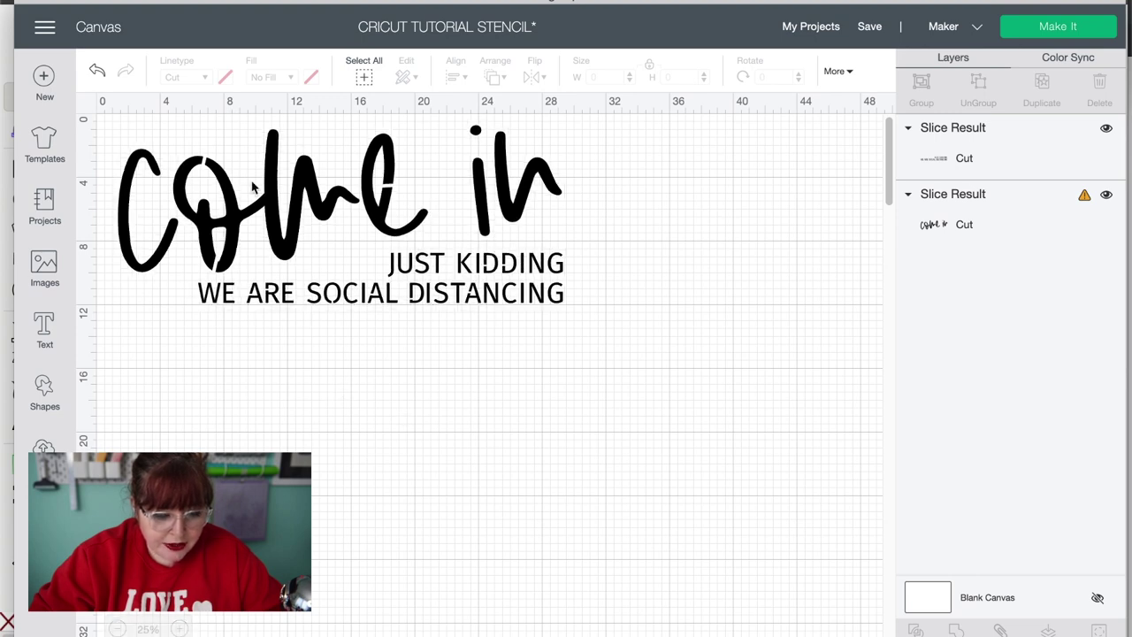
left_click_drag(647, 389, 111, 126)
left_click_drag(386, 197, 391, 312)
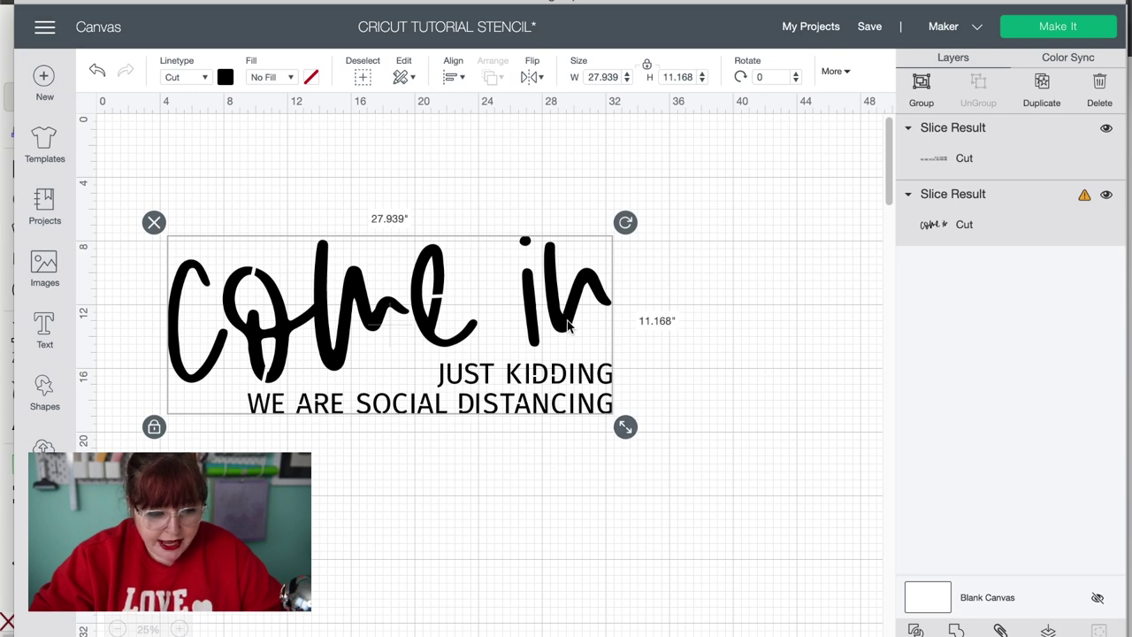
left_click_drag(566, 322, 595, 348)
left_click(659, 486)
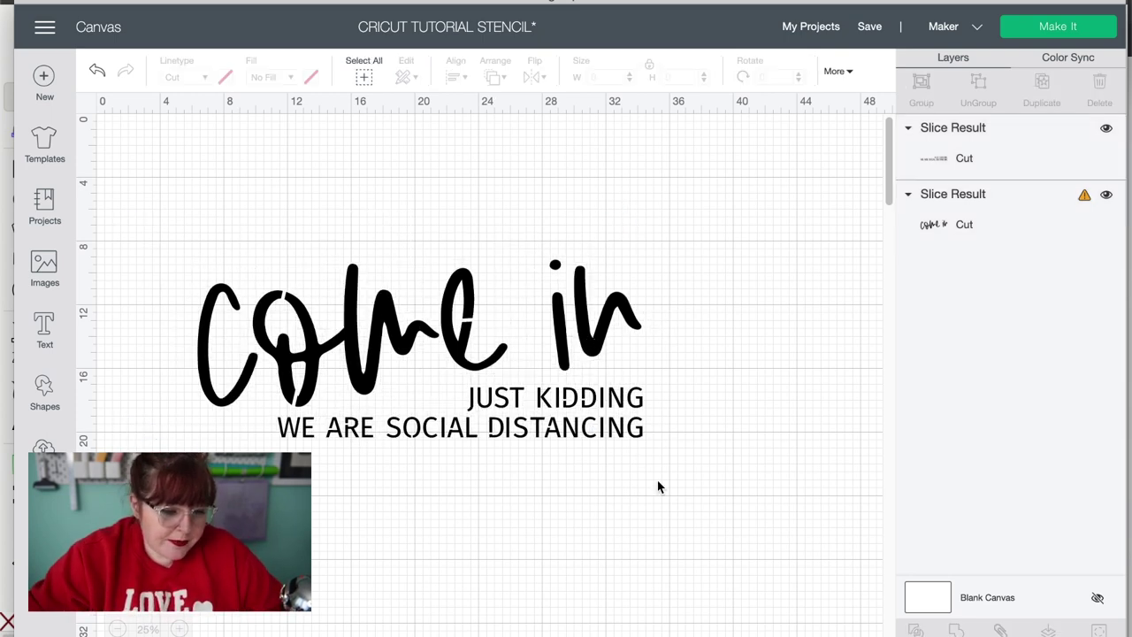
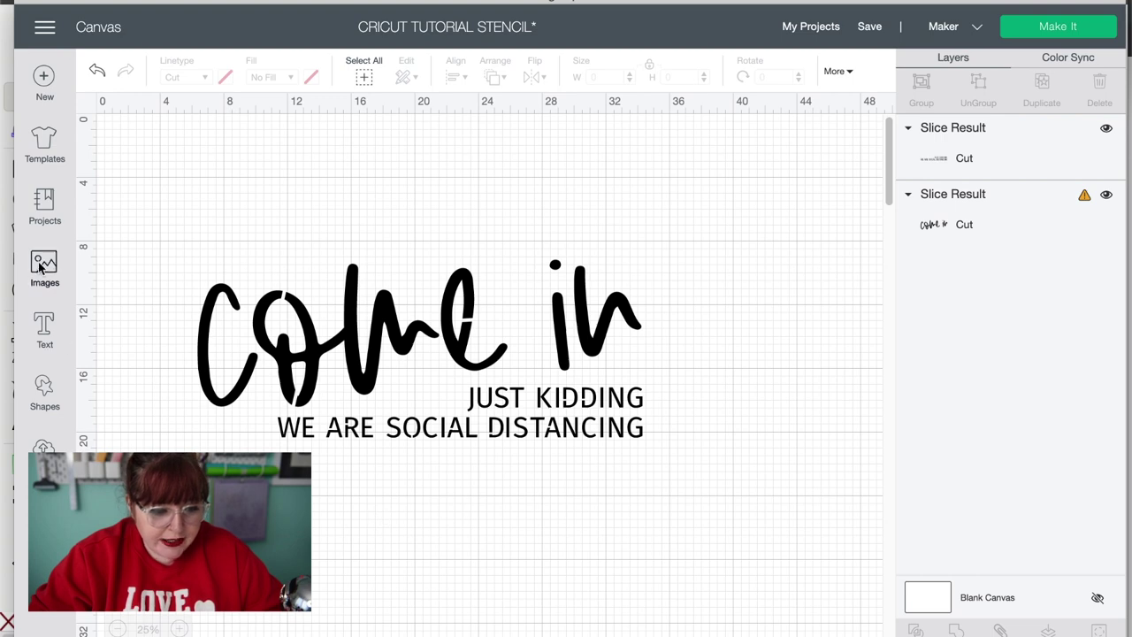
- Insert a square, place it above the "come in" lettering and recolor it light green
left_click(45, 398)
left_click(125, 280)
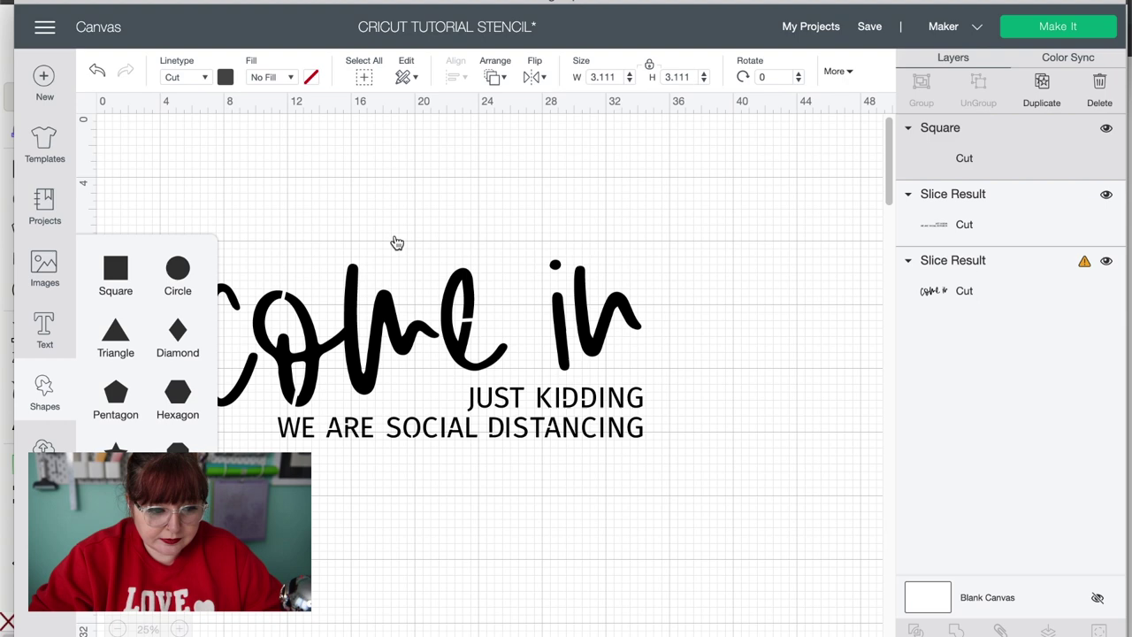
left_click_drag(140, 136, 430, 207)
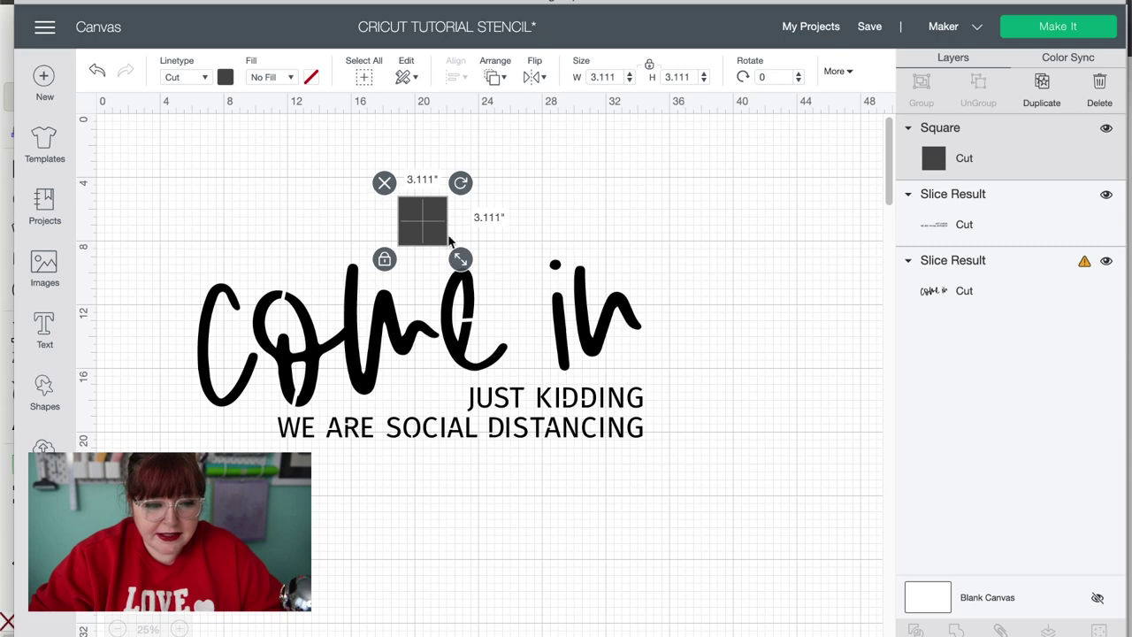
left_click(225, 78)
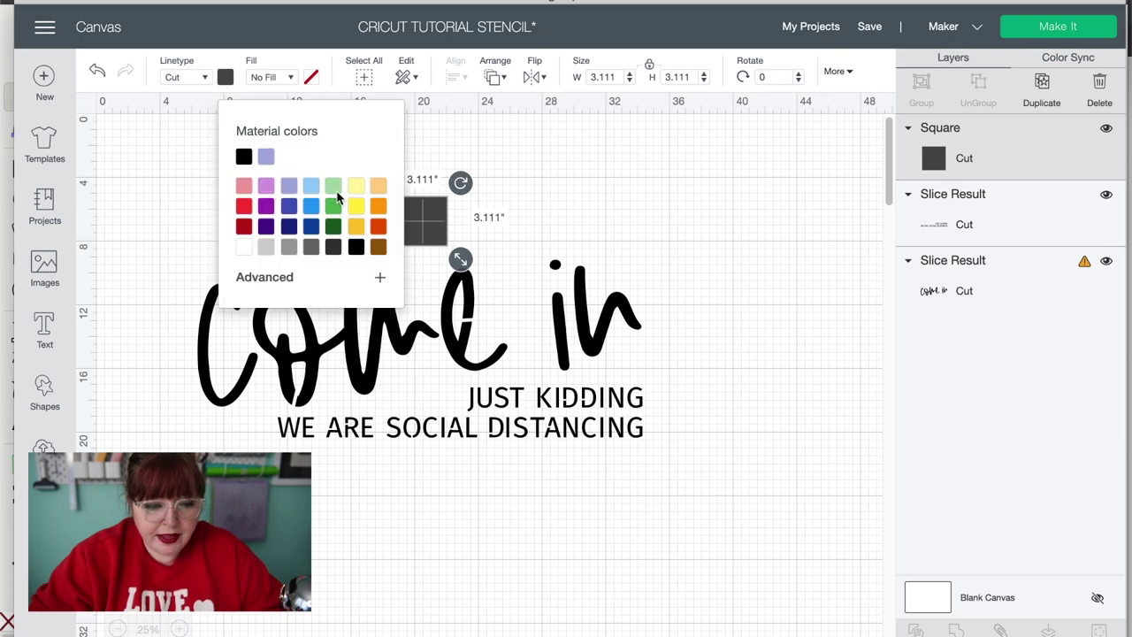
left_click(333, 187)
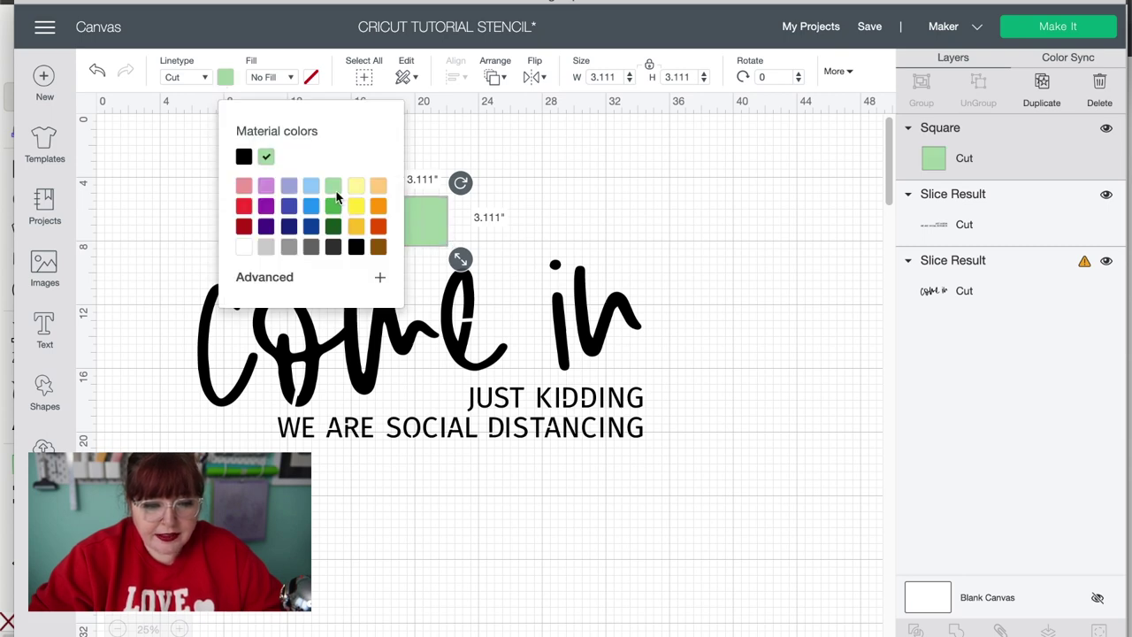
- Resize the light green square to 11.25 by 11.25 inches
left_click(601, 78)
type("11.25")
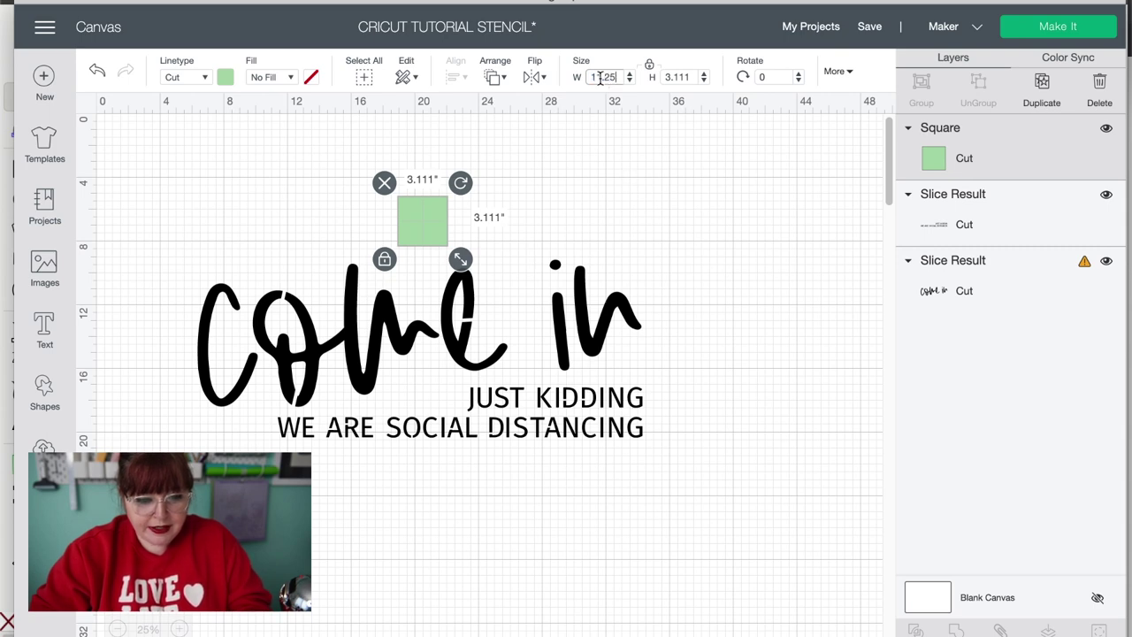
key("Tab")
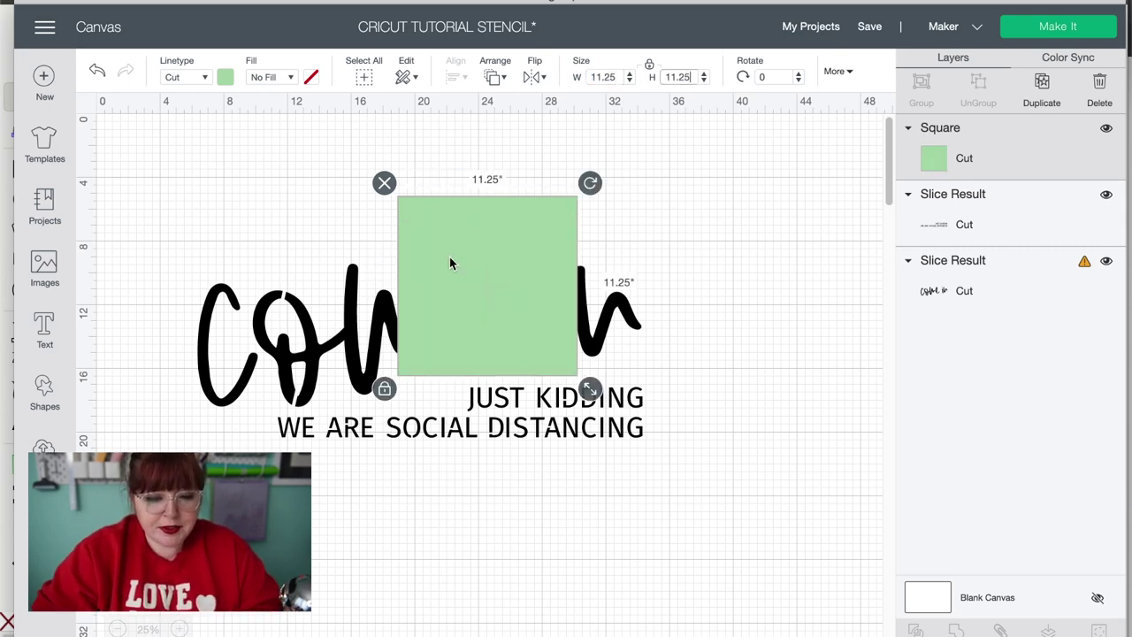
- Position the green square at the canvas origin with X 0 and Y 0
mouse_move(450, 256)
left_mouse_down()
mouse_move(309, 202)
mouse_move(171, 183)
mouse_move(433, 252)
left_mouse_up()
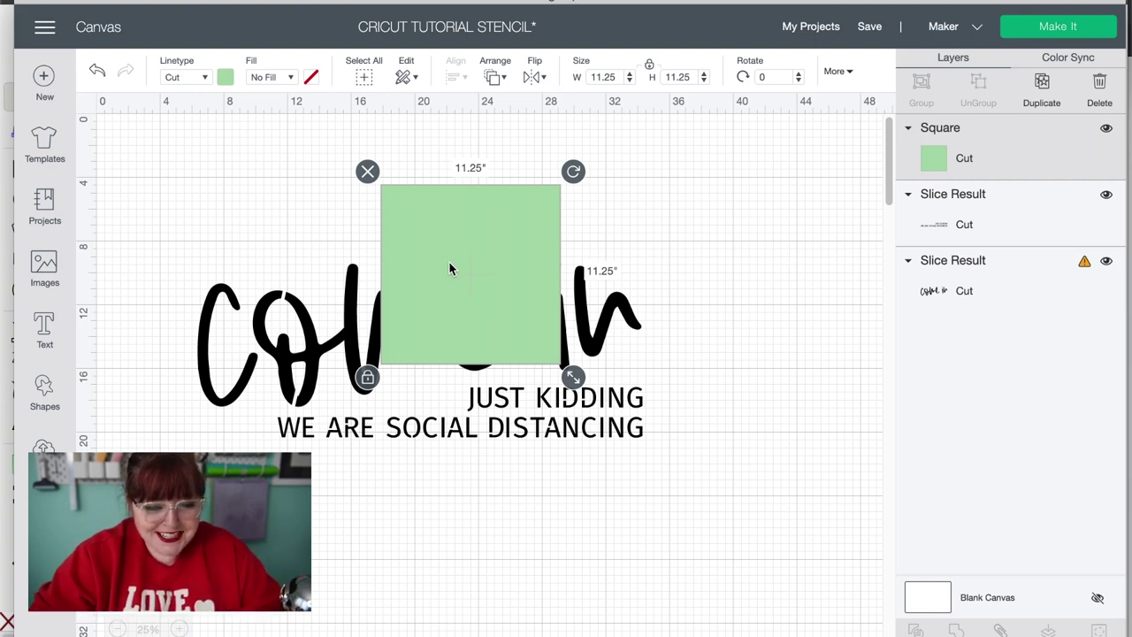
left_click(835, 70)
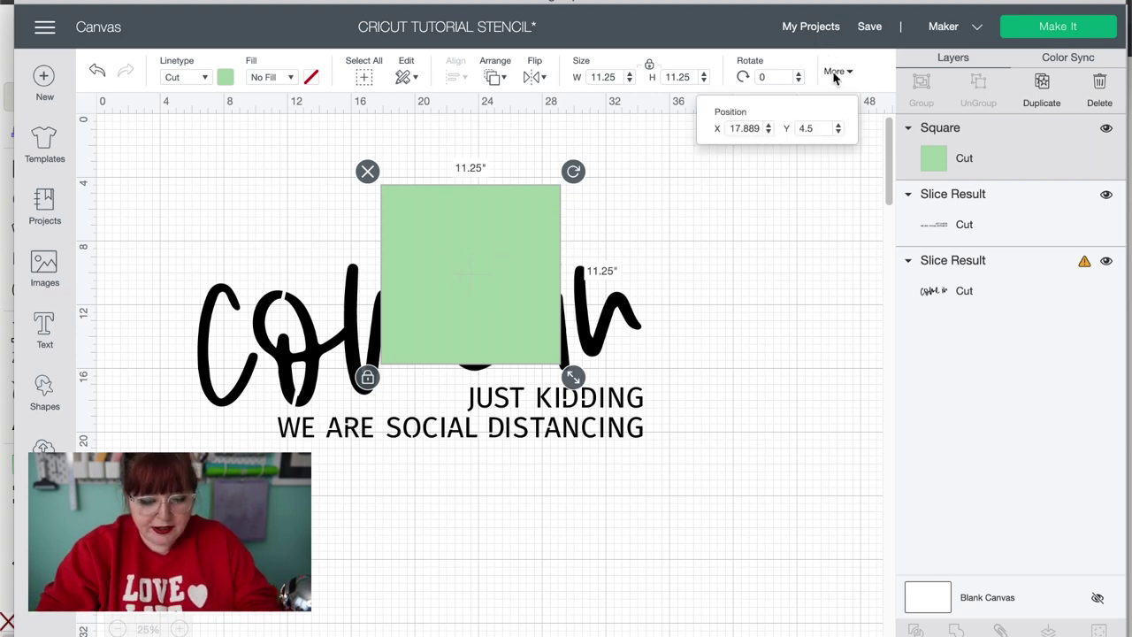
left_click(750, 129)
type("0")
key("Tab")
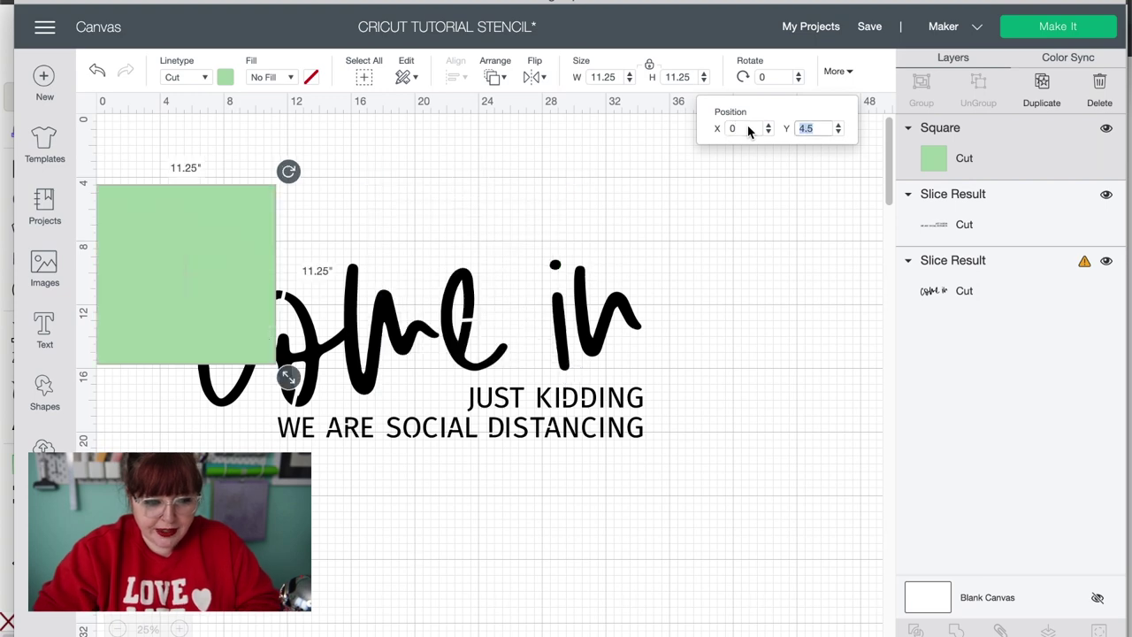
type("0")
key("Return")
left_click(555, 192)
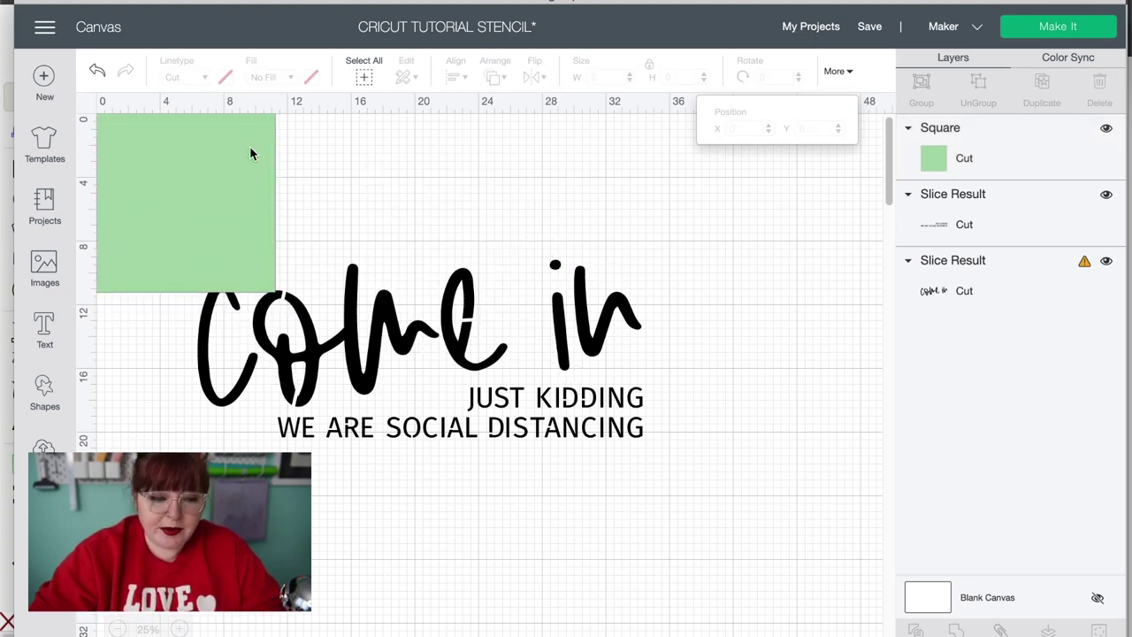
- Duplicate the green square and set the copy's position to X 11.25 and Y 0, flush beside the original
left_click(147, 286)
left_click(1035, 92)
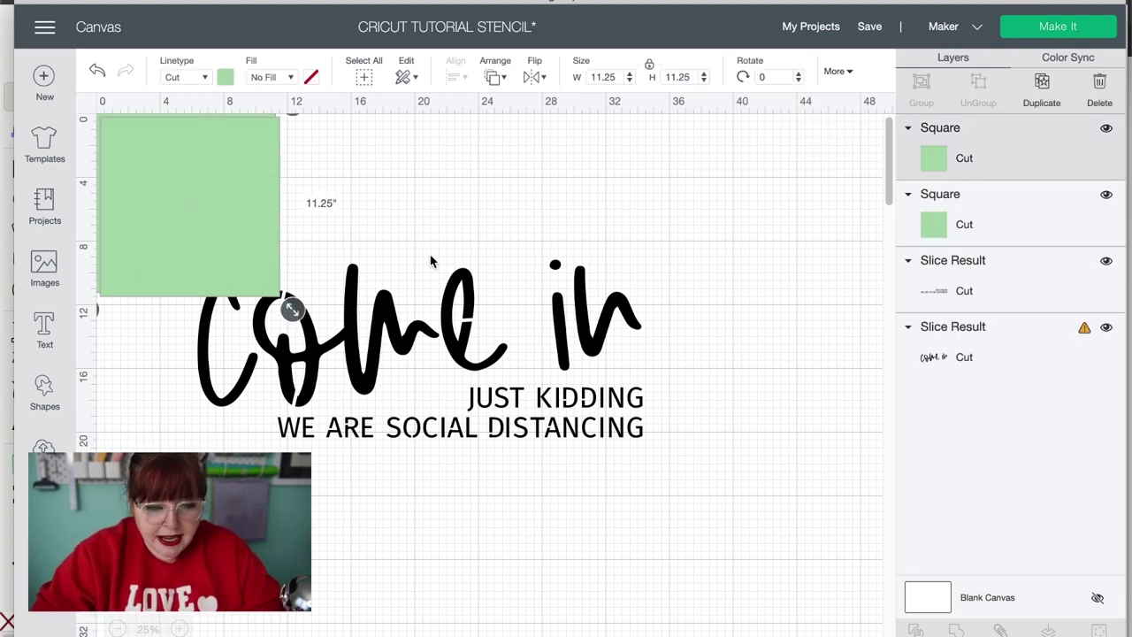
left_click(836, 72)
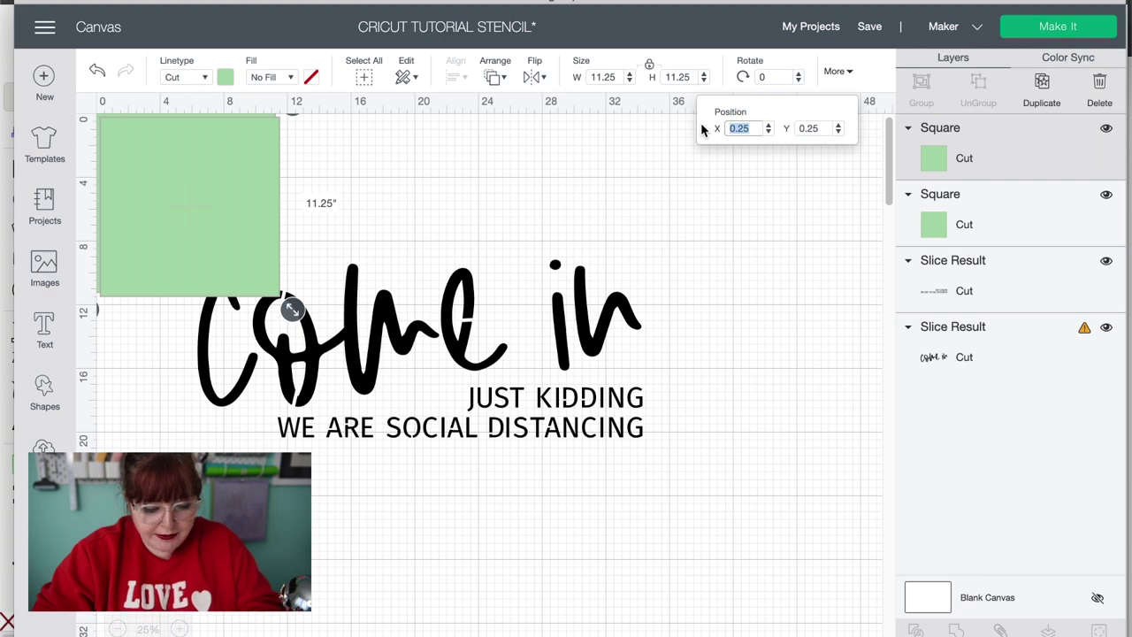
type("11.25")
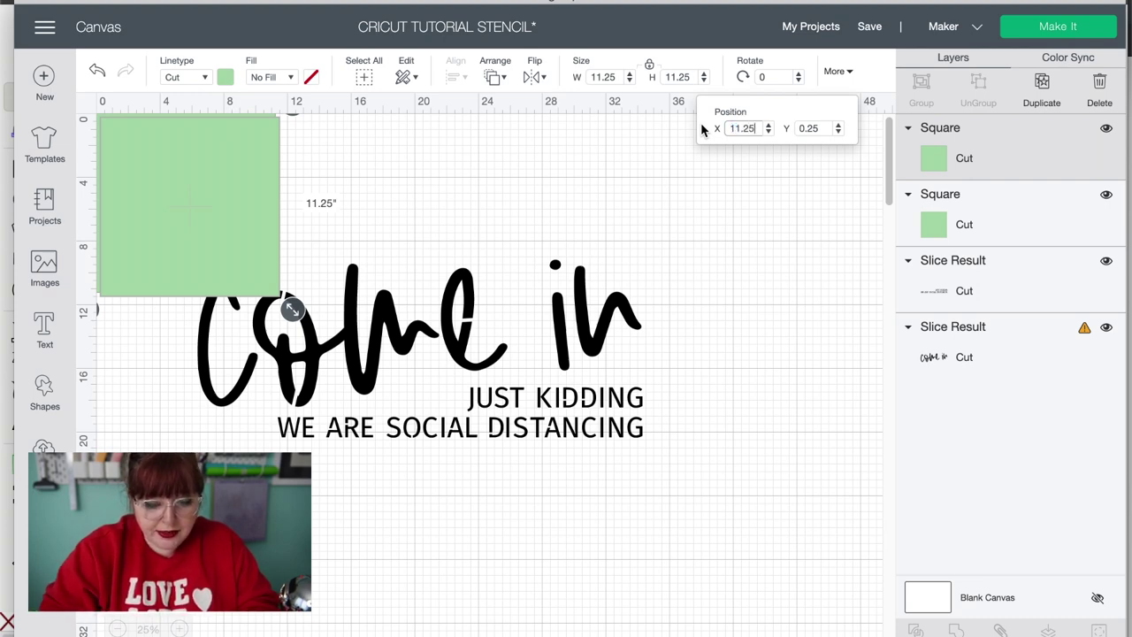
key("Tab")
type("0")
key("Return")
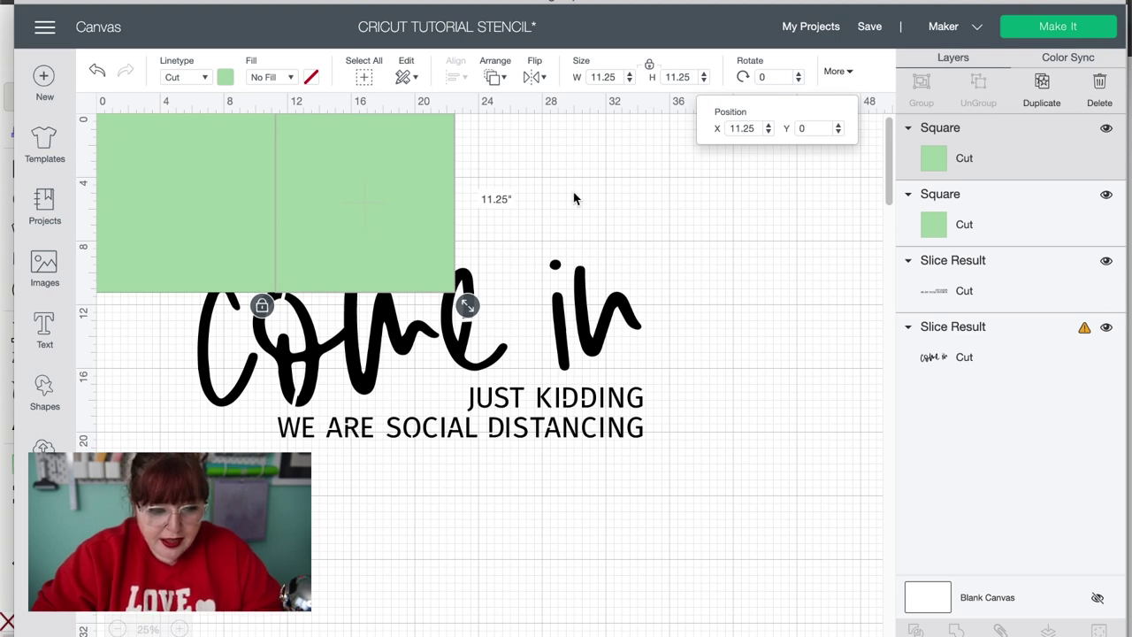
- Recolor the second square light yellow
left_click(442, 179)
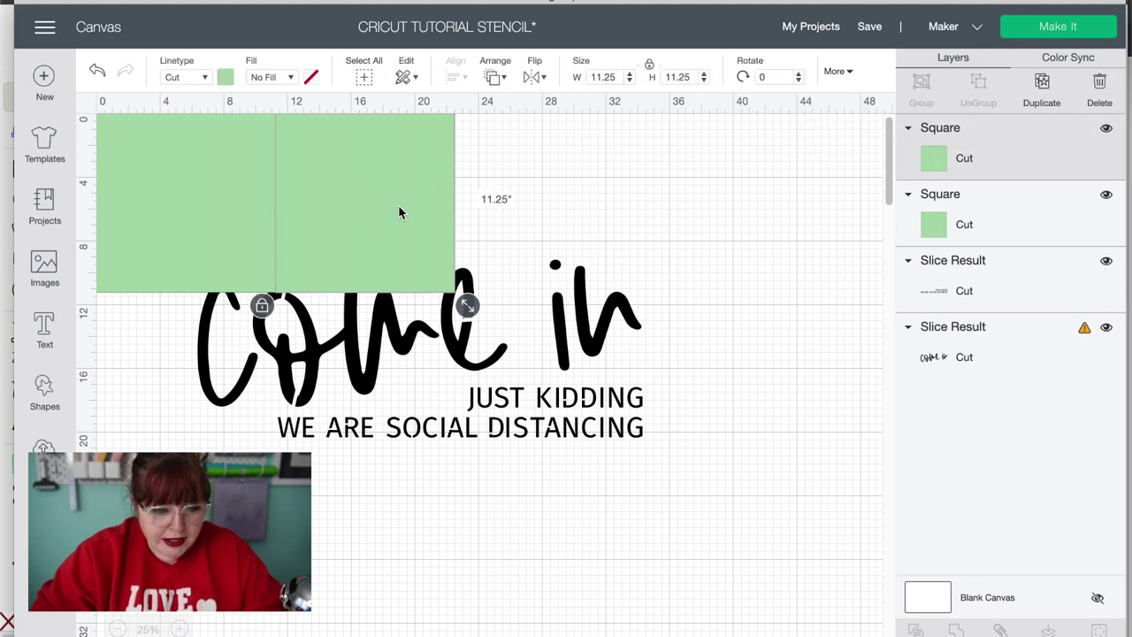
left_click(226, 78)
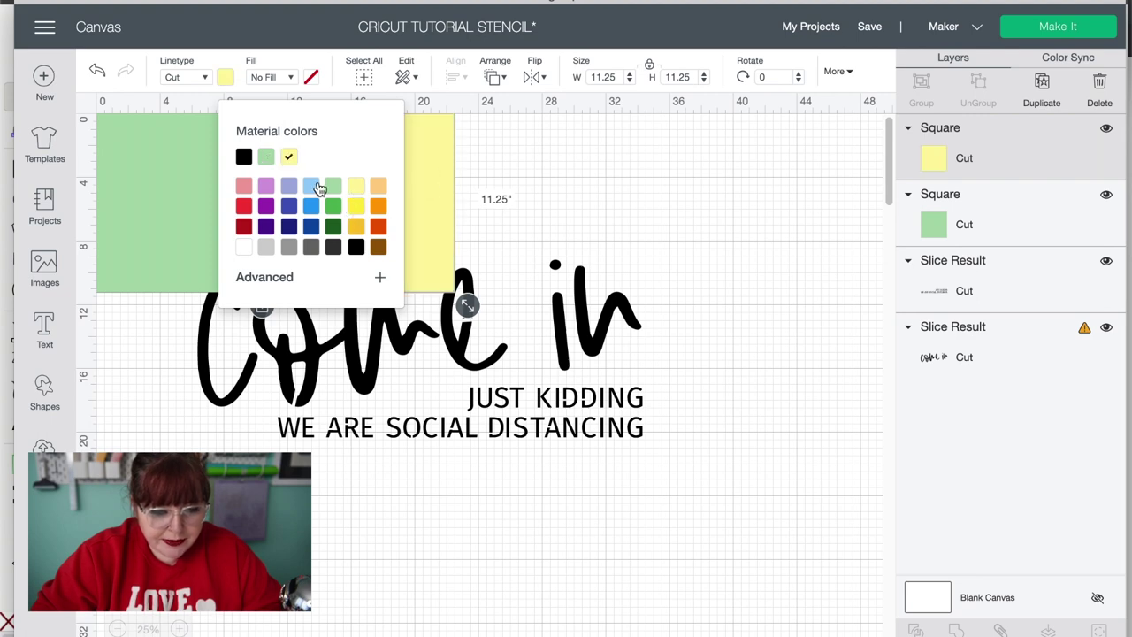
- Recolor the second square light blue and duplicate it
left_click(310, 185)
left_click(529, 134)
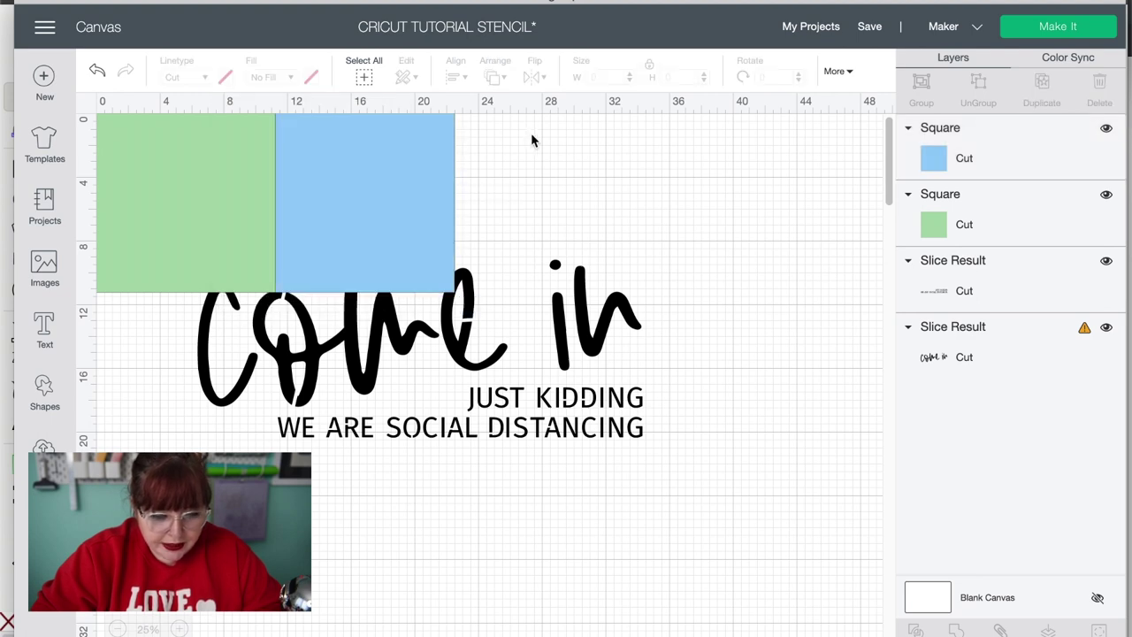
left_click(407, 184)
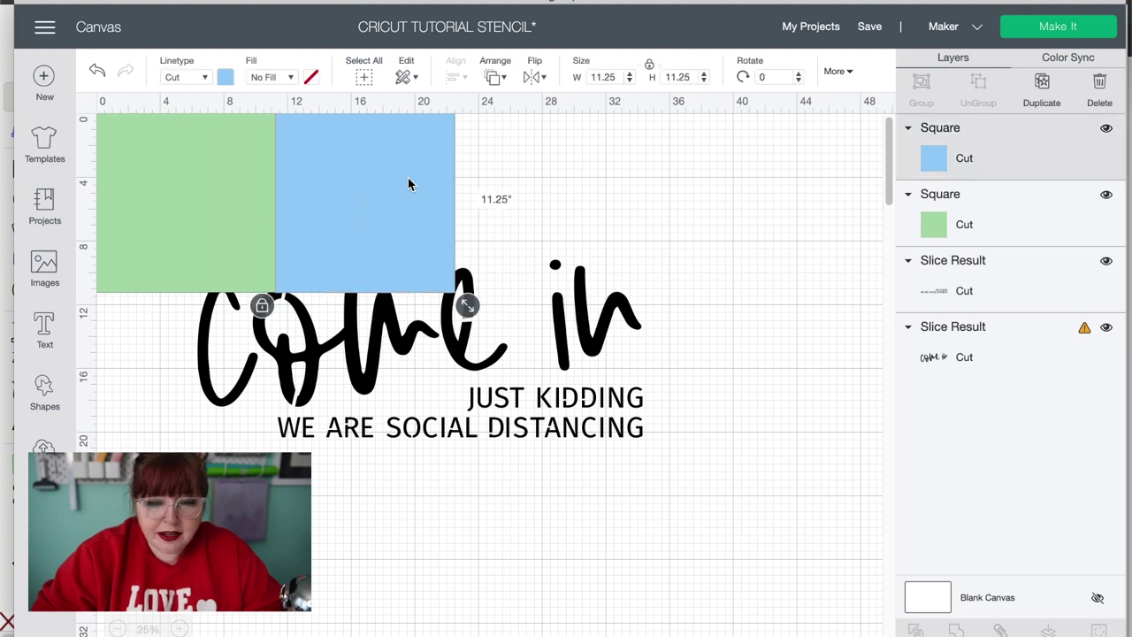
left_click(1041, 86)
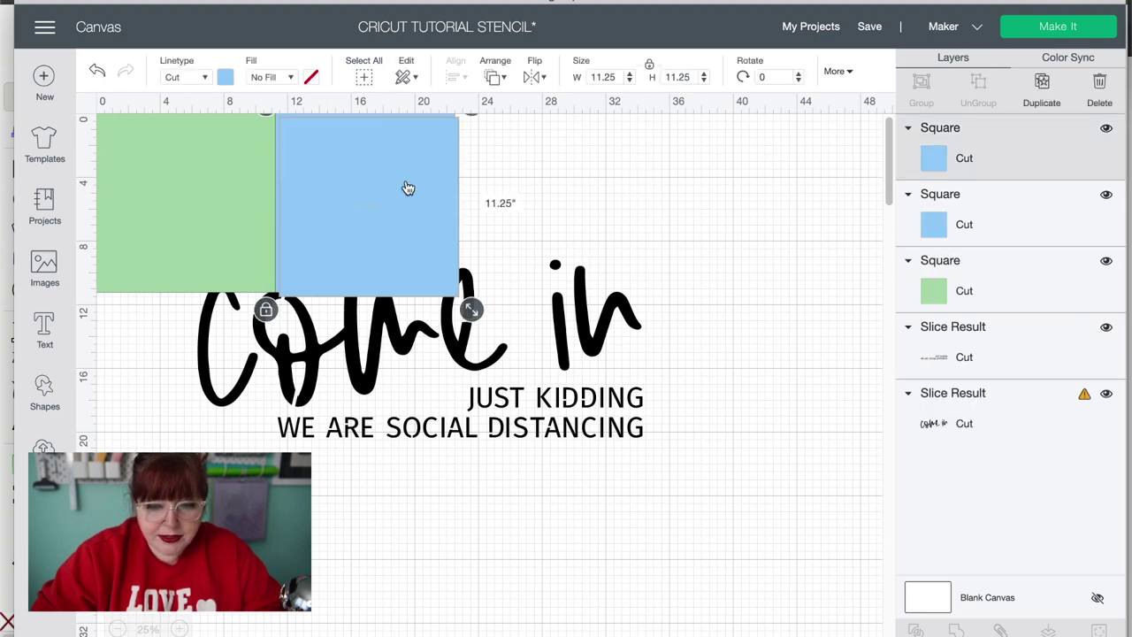
- Position the copied blue square at X 22.5 and Y 0, flush beside the second square
left_click(834, 72)
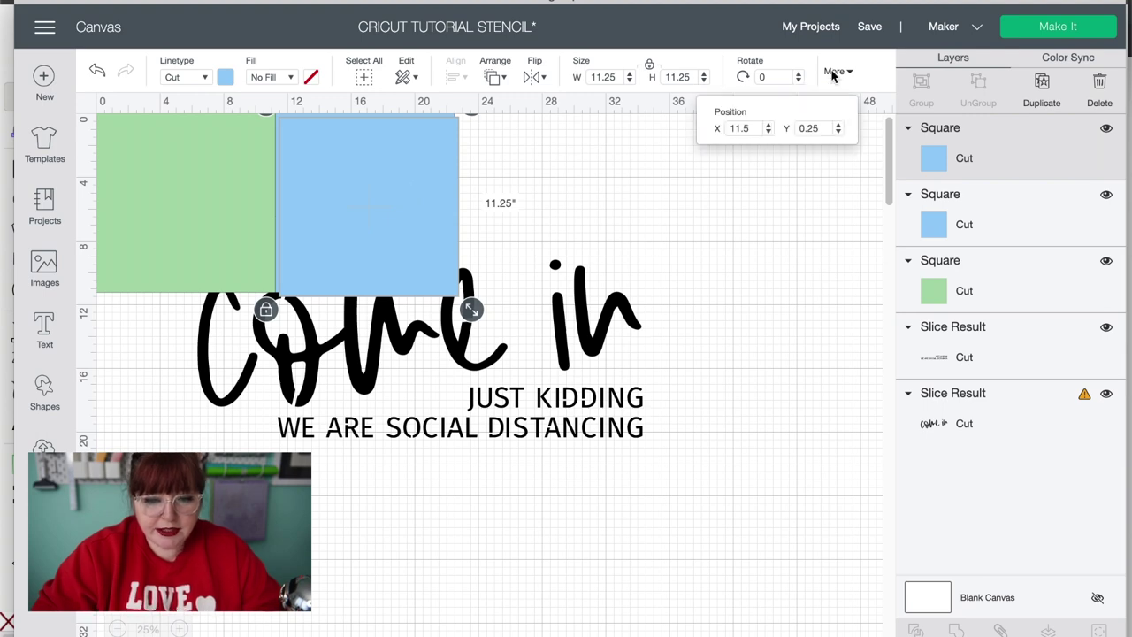
left_click(741, 129)
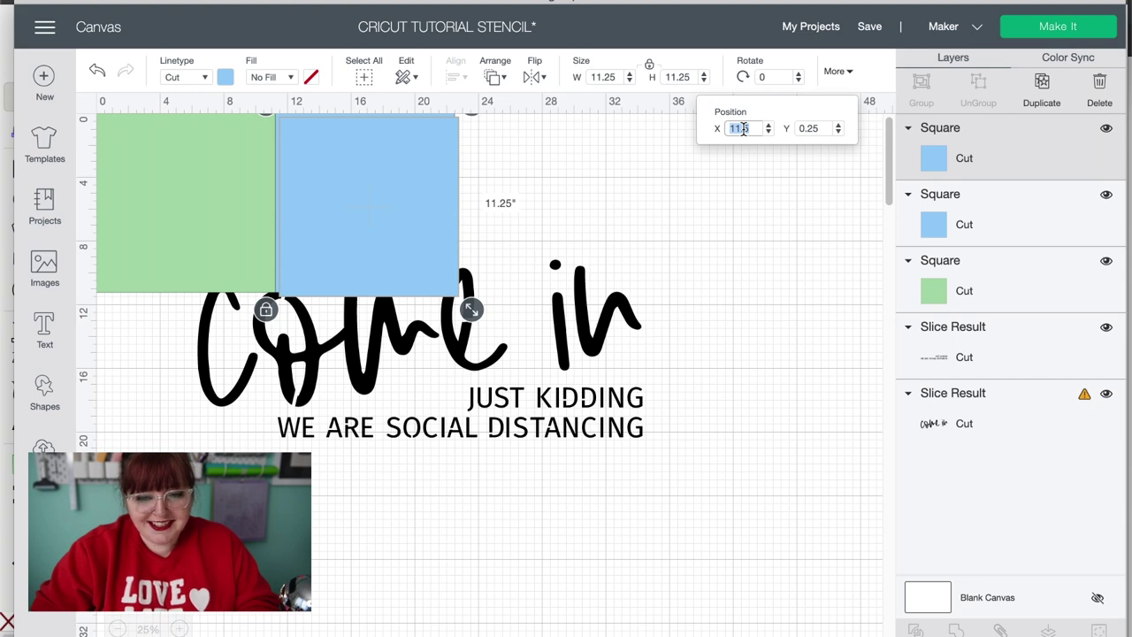
left_click(808, 129)
type("0")
key("Return")
left_click(748, 130)
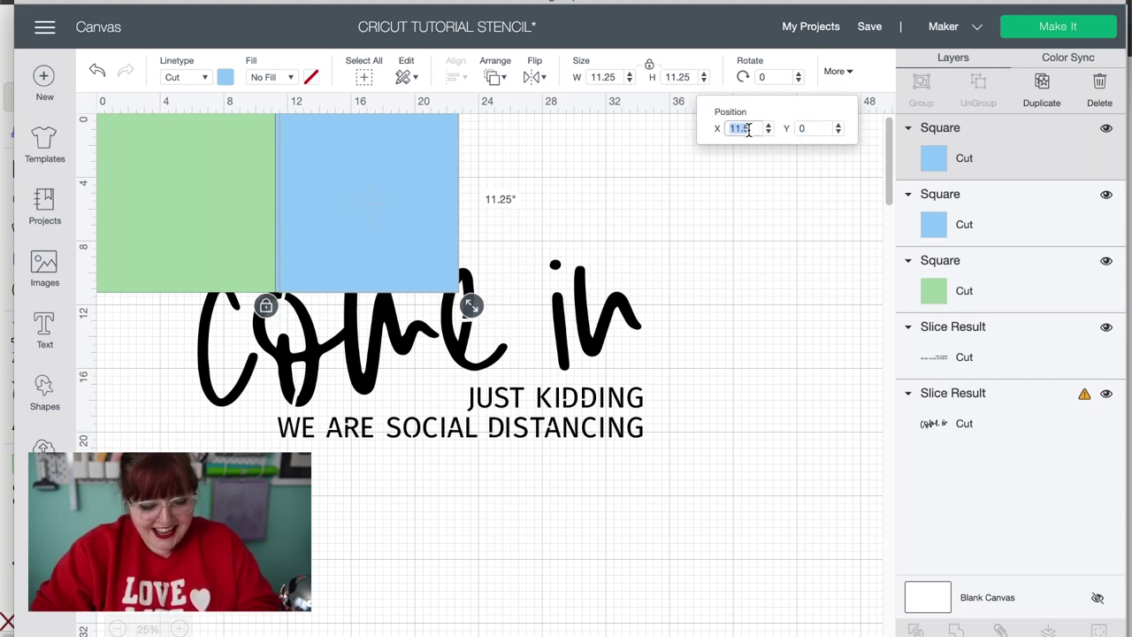
type("23")
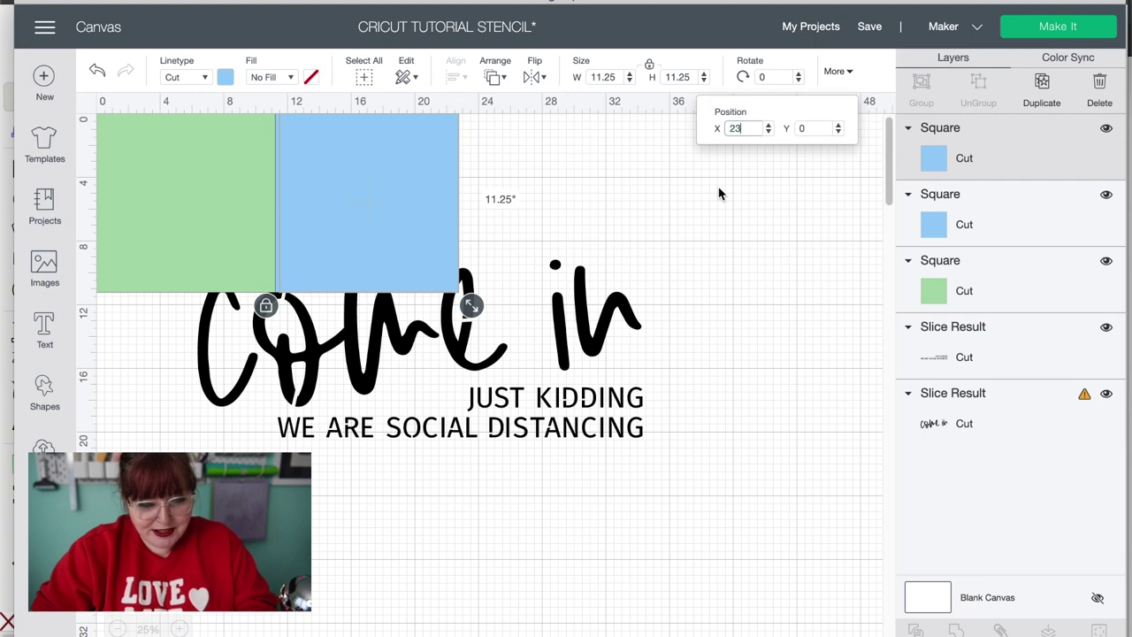
key("Tab")
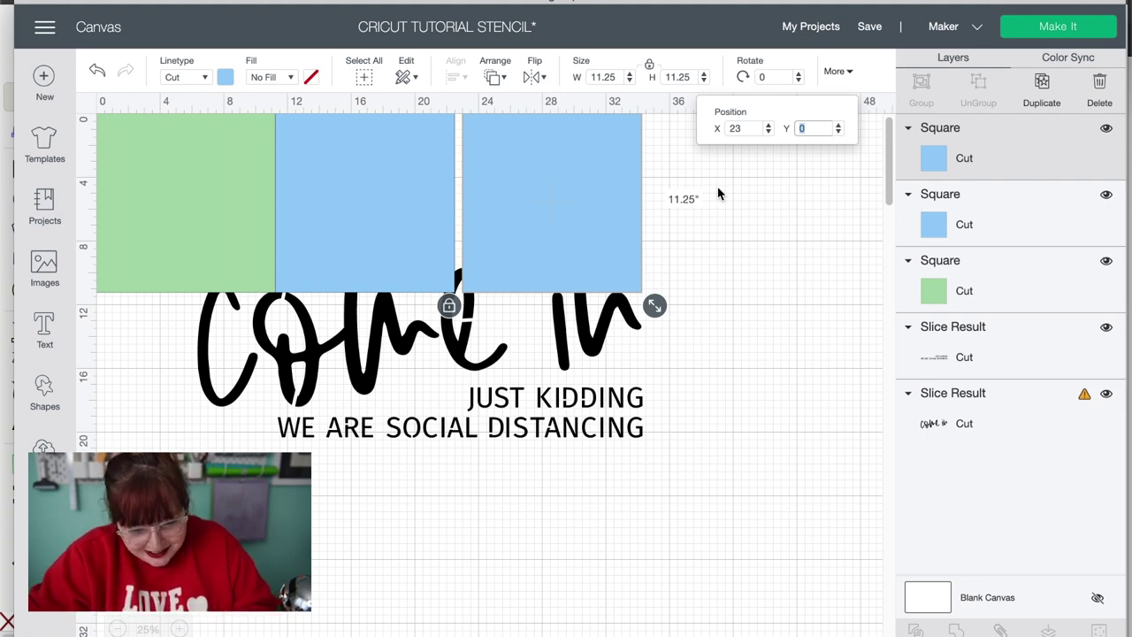
double_click(739, 128)
type("22.5")
key("Tab")
left_click(729, 247)
- Recolor the third square orange
left_click(596, 177)
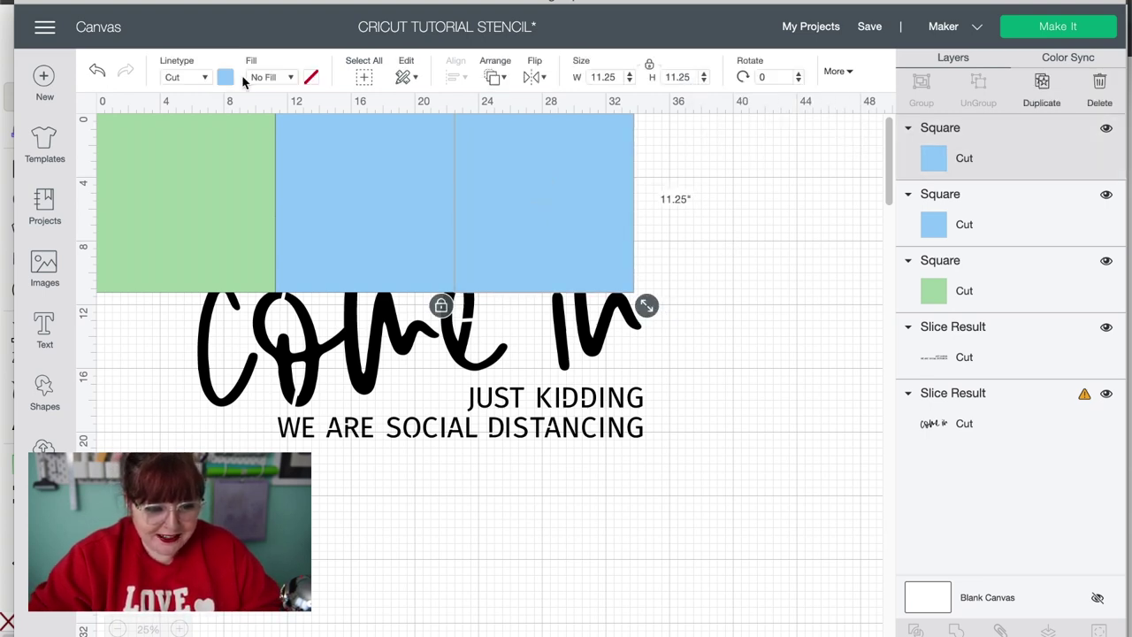
left_click(230, 78)
left_click(377, 205)
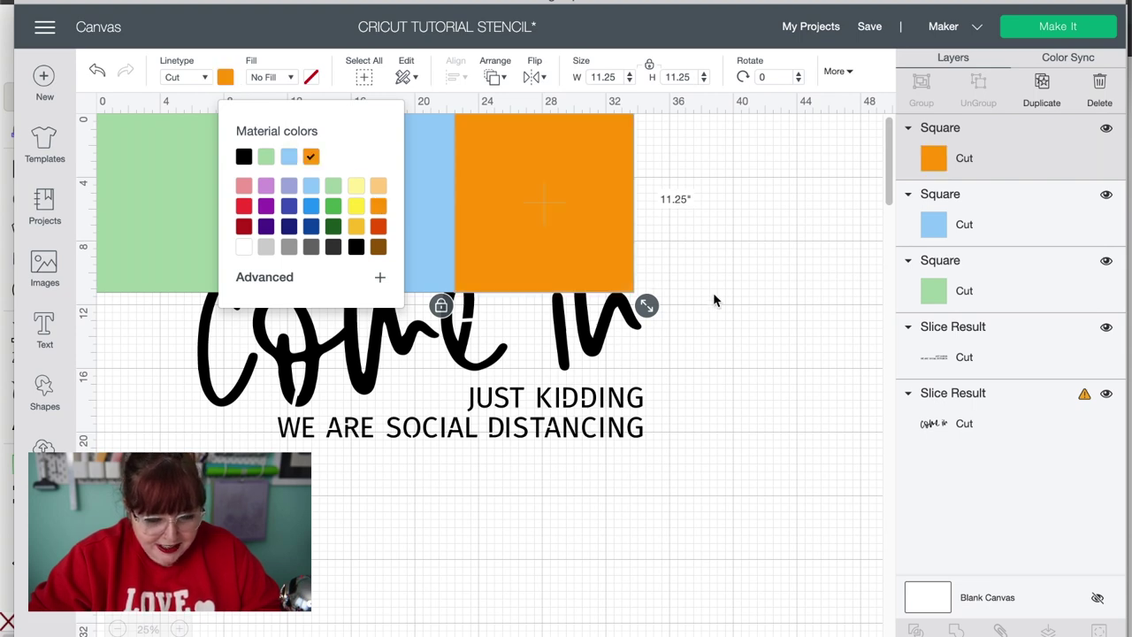
left_click(714, 301)
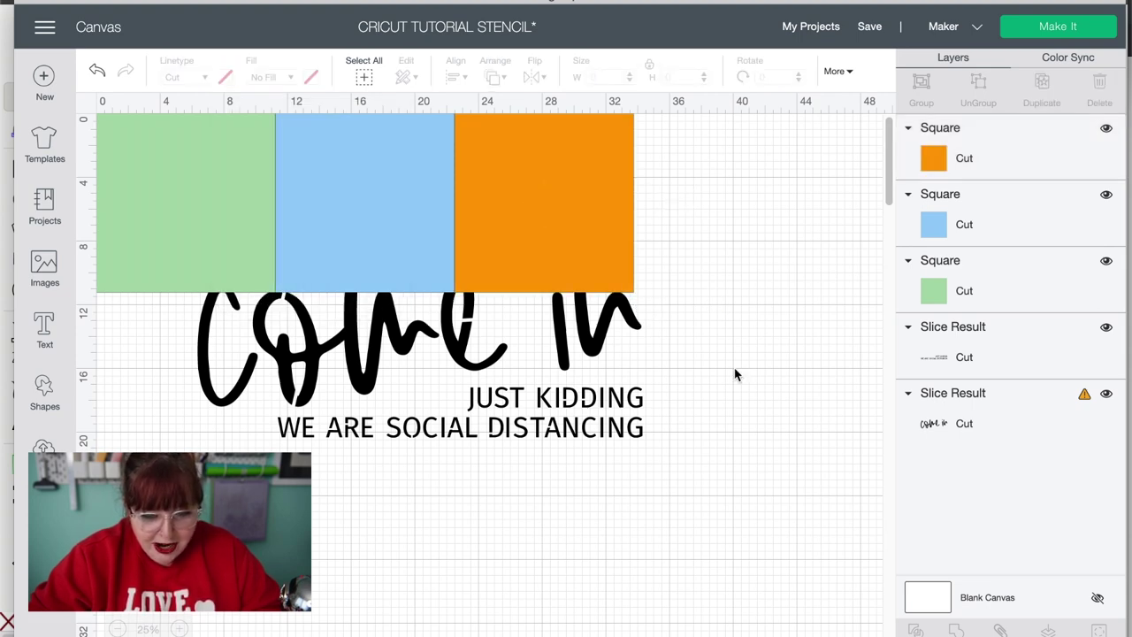
- Weld the "come in" and small-text layers into one design and move it below the squares
left_click(984, 356)
left_click(990, 415, "shift")
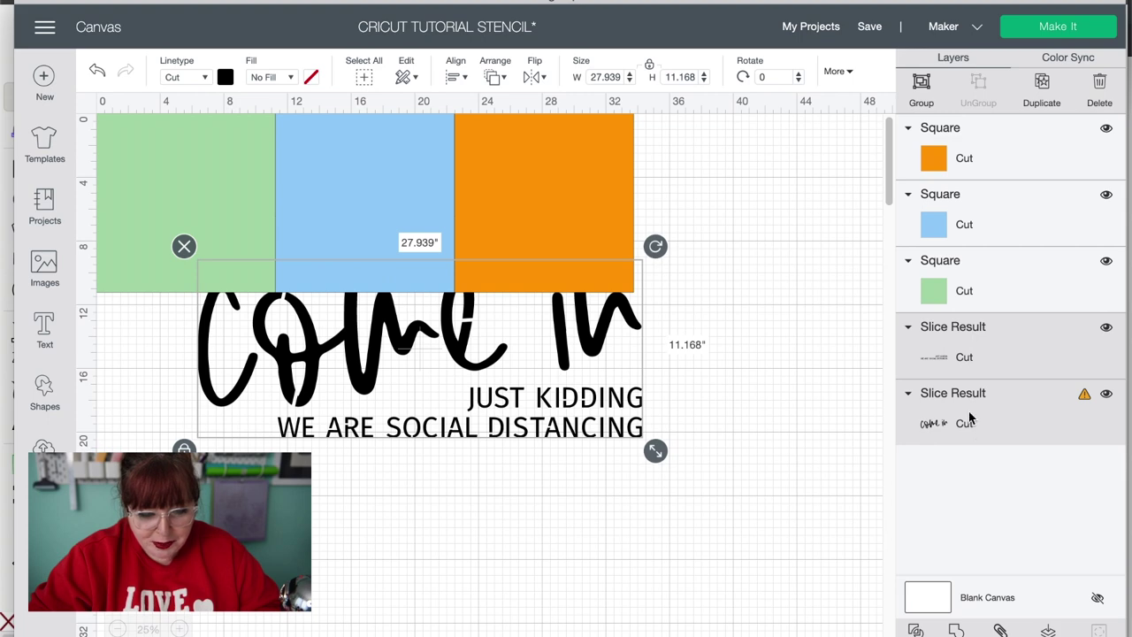
left_click(956, 630)
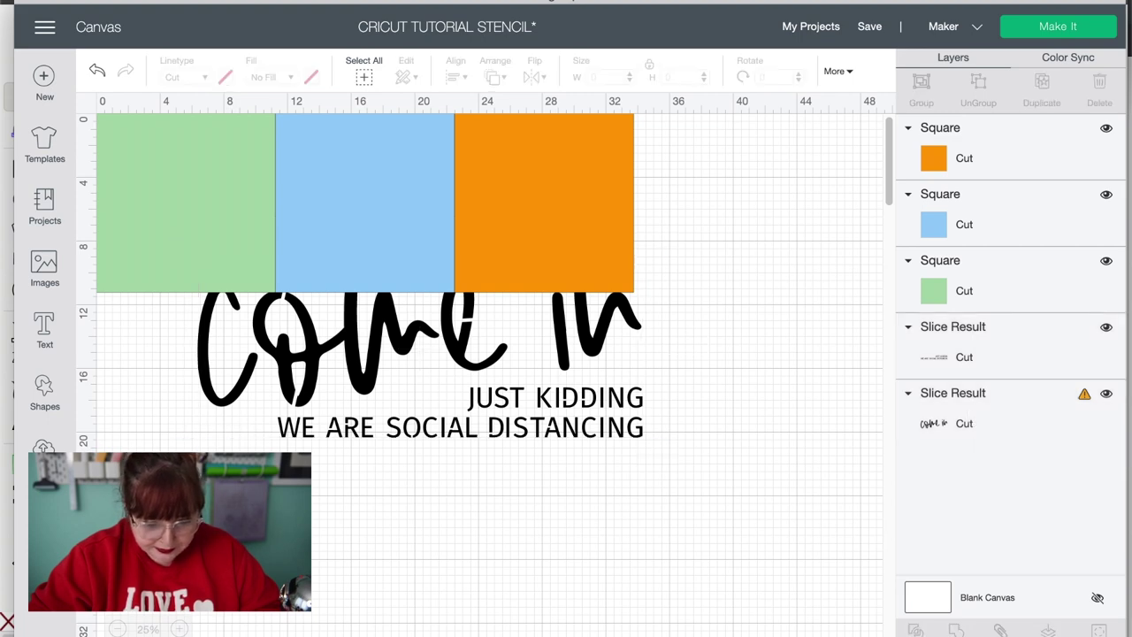
left_click_drag(584, 345, 633, 452)
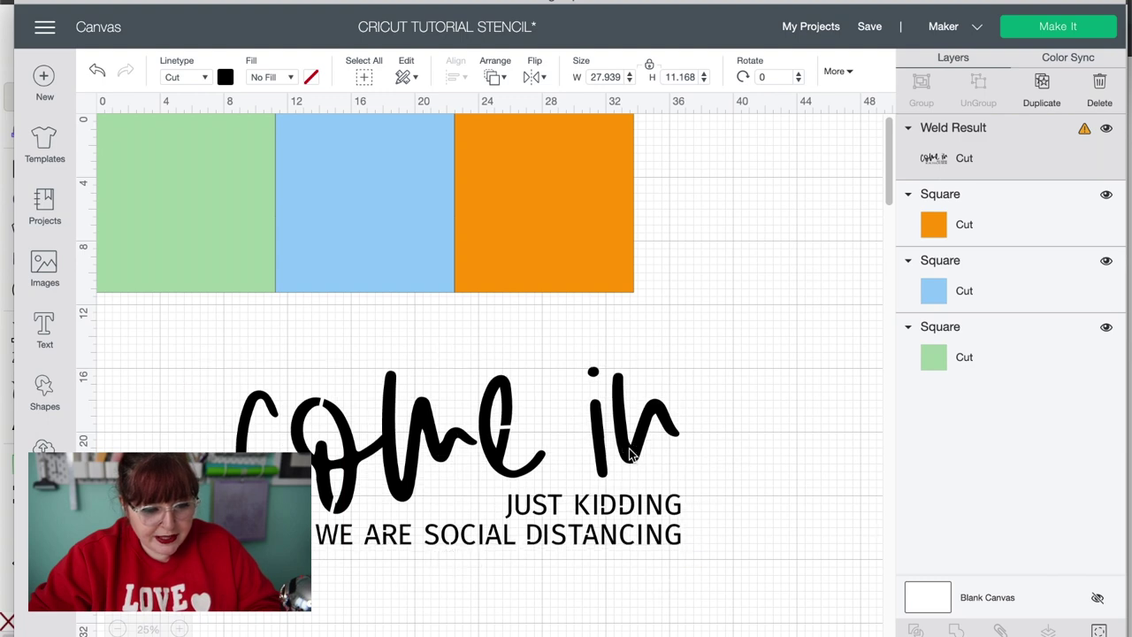
- Move the green, blue and orange squares together away from the canvas origin to just above the lettering
left_click(254, 269)
left_click(360, 268, "shift")
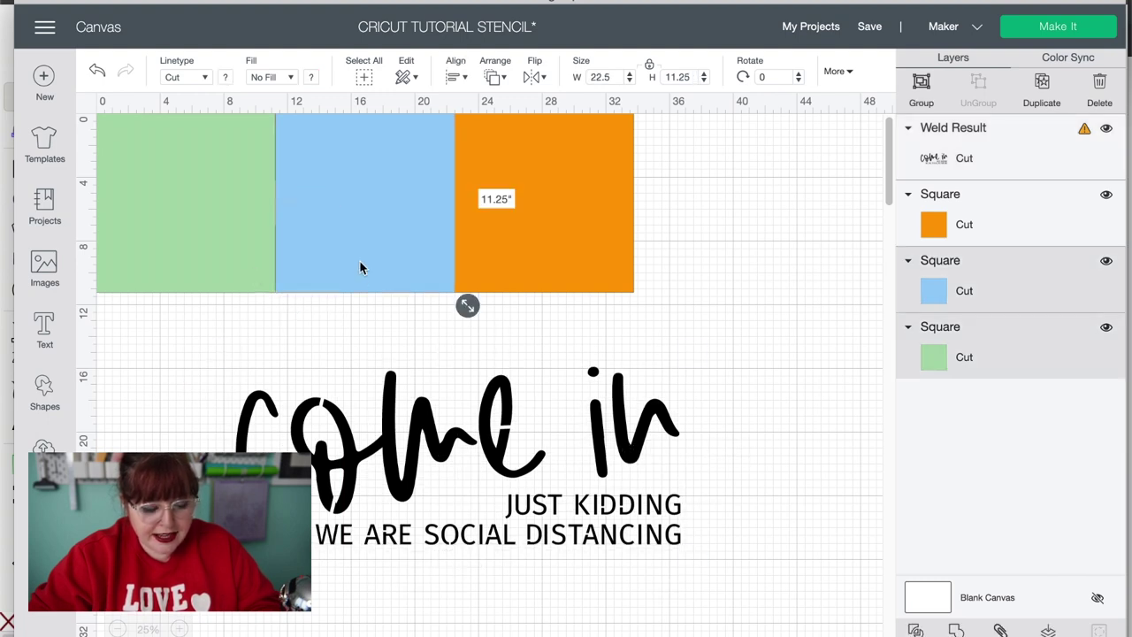
left_click(527, 256, "shift")
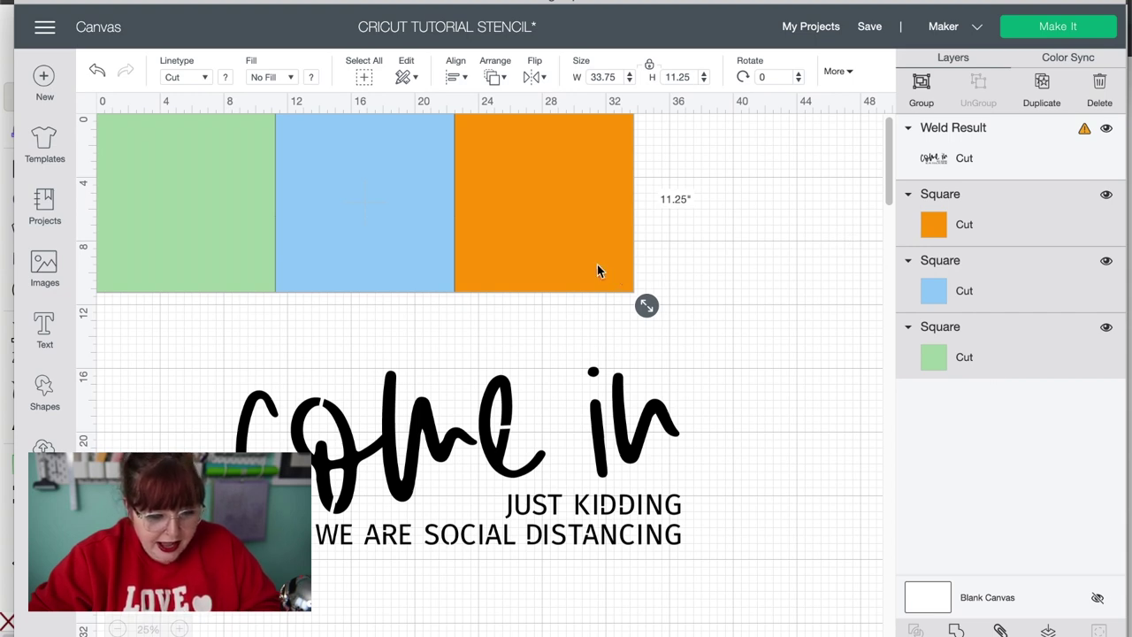
left_click_drag(570, 252, 617, 319)
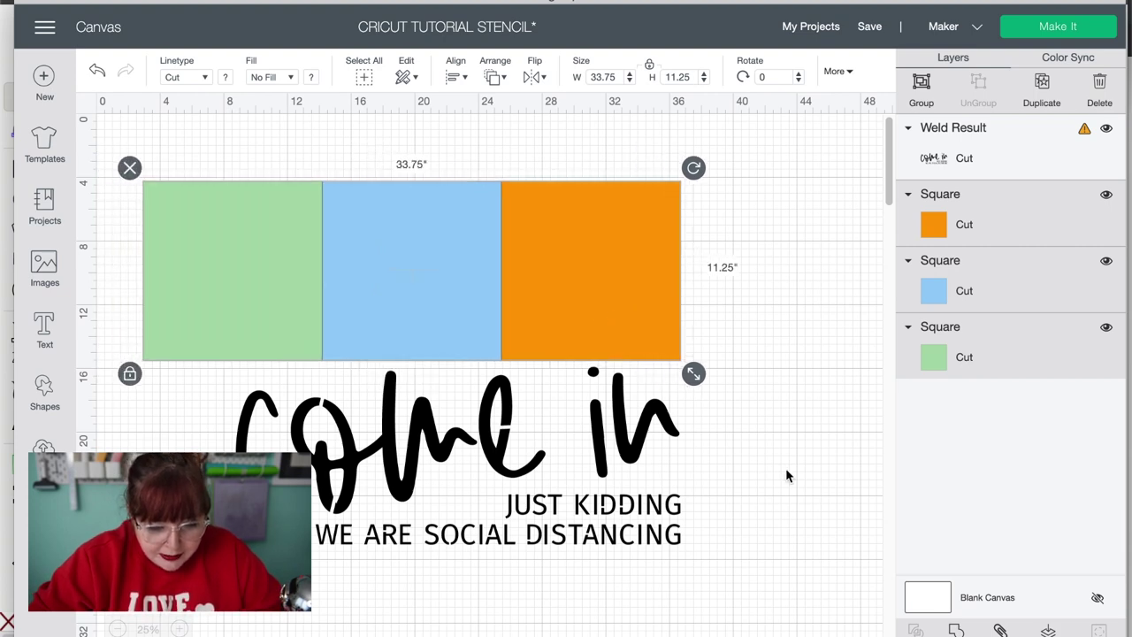
left_click(802, 487)
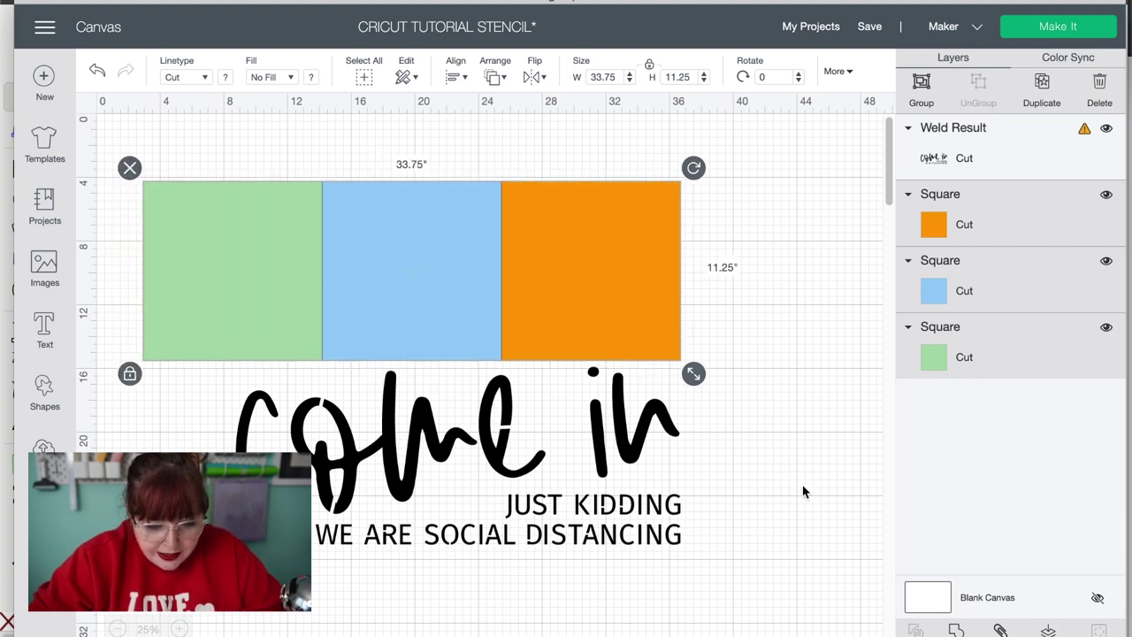
- Move the welded lettering onto the row of squares, starting at the green square's left edge, at about X 3.03 and Y 4.26
left_click(645, 538)
left_click_drag(645, 538, 606, 356)
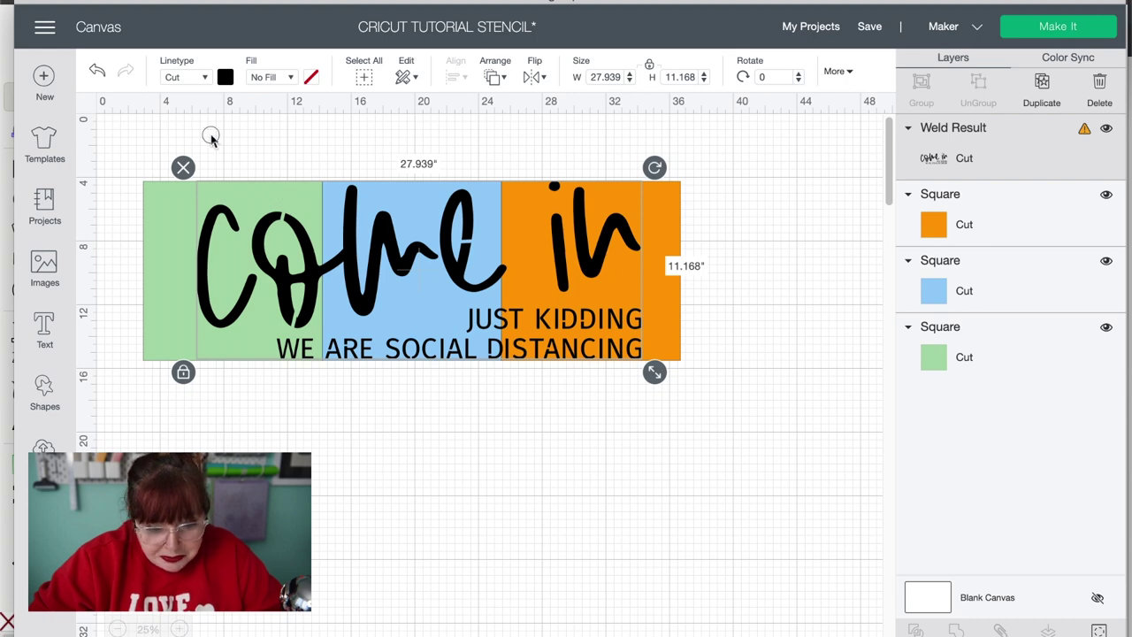
left_click_drag(601, 237, 549, 236)
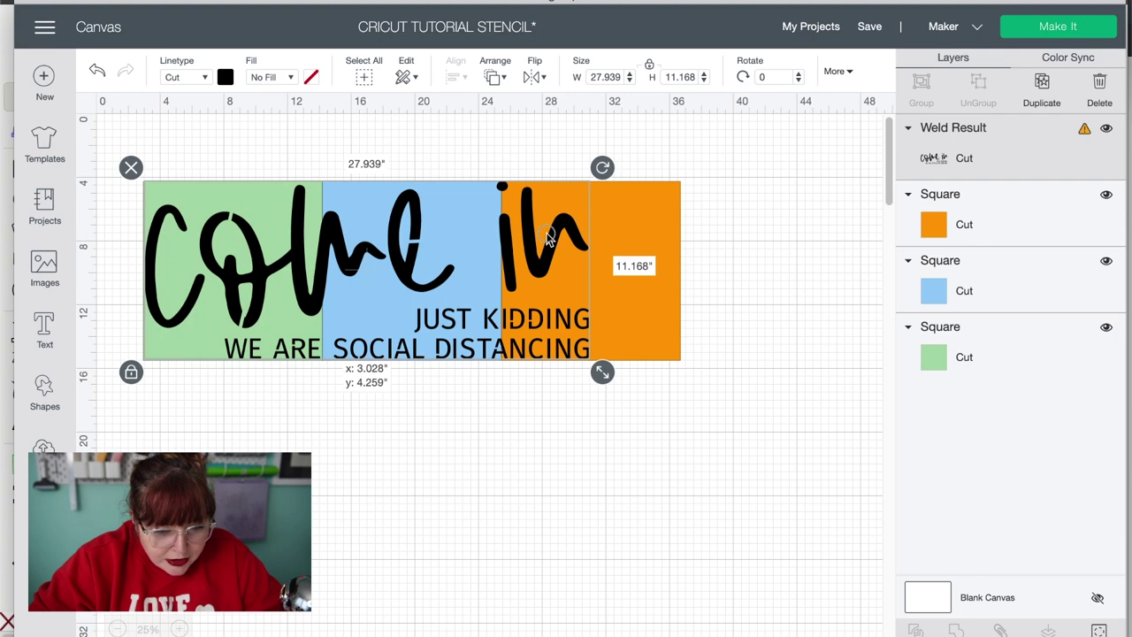
left_click_drag(548, 239, 548, 239)
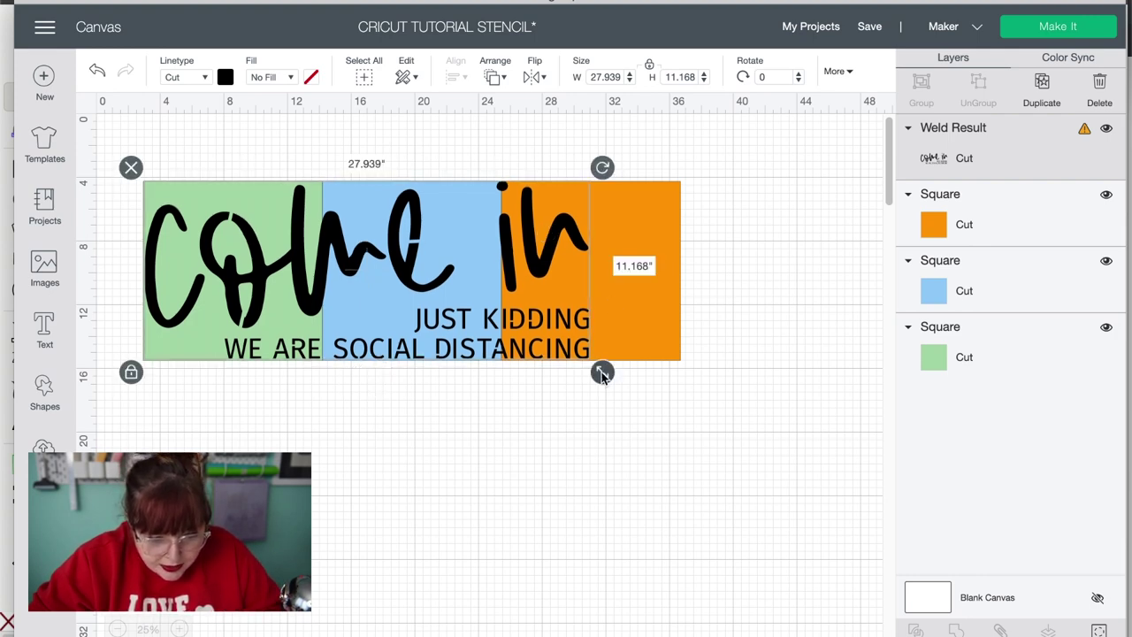
- Scale the lettering down to about 27.66 by 11.06 inches and nudge it slightly right within the squares
left_click_drag(601, 373, 565, 352)
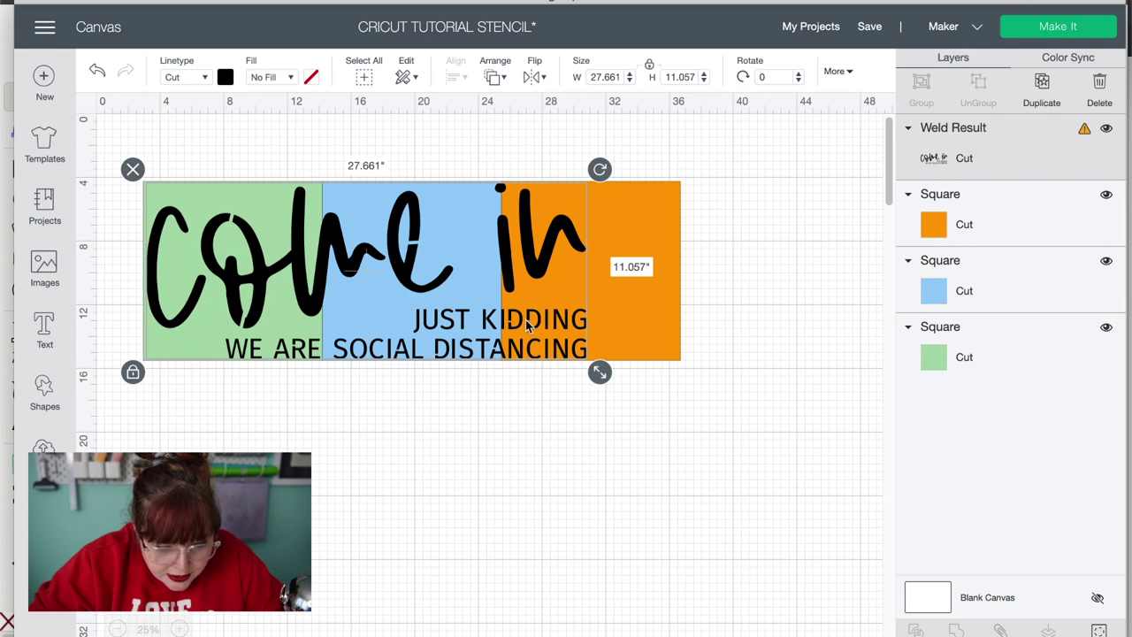
key("Right")
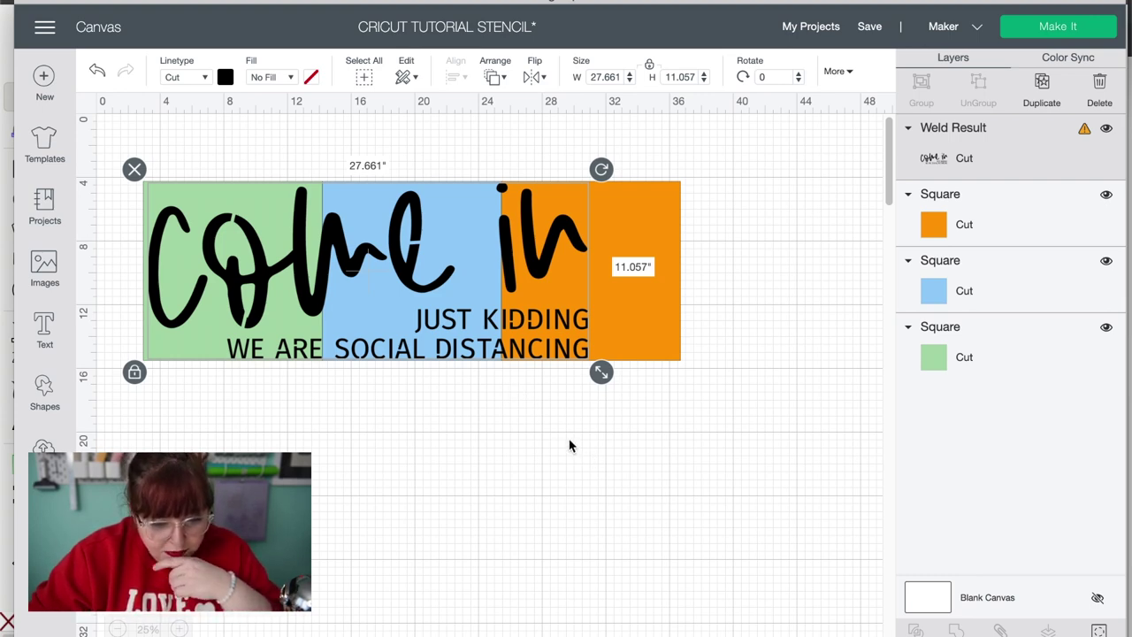
left_click(477, 459)
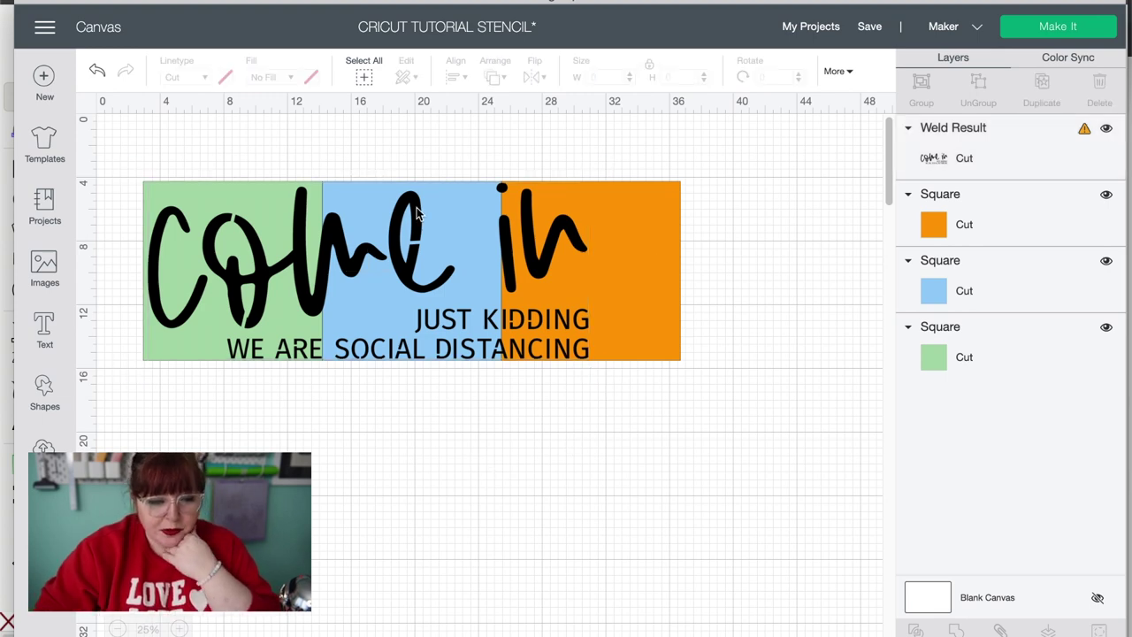
- Duplicate the welded lettering twice to have one copy for each square
left_click(416, 215)
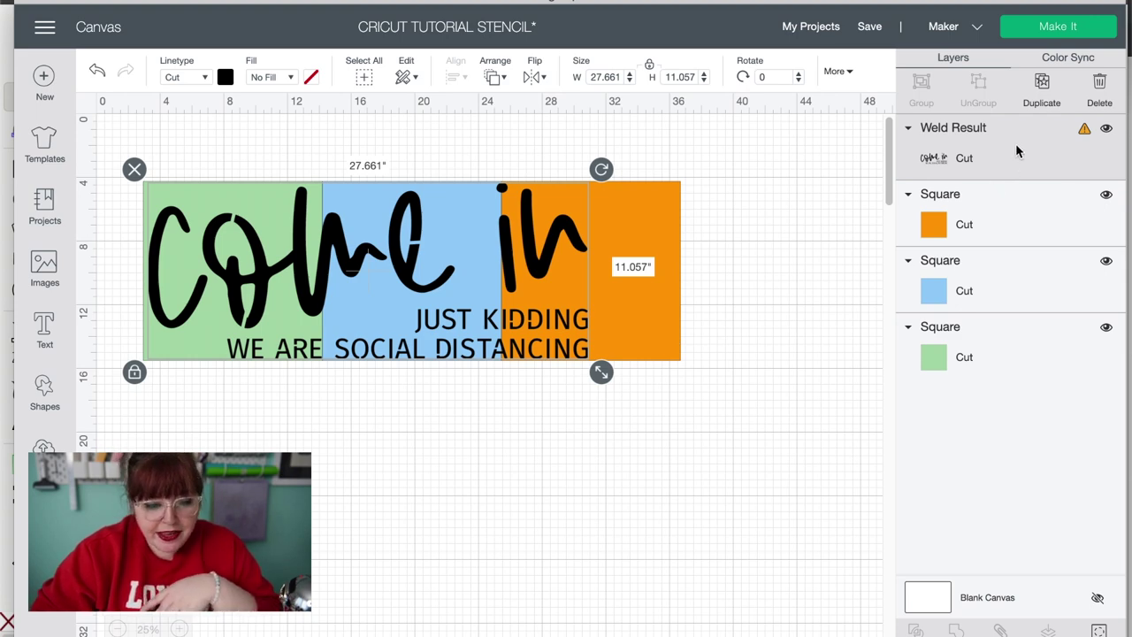
left_click(1042, 88)
left_click(1042, 89)
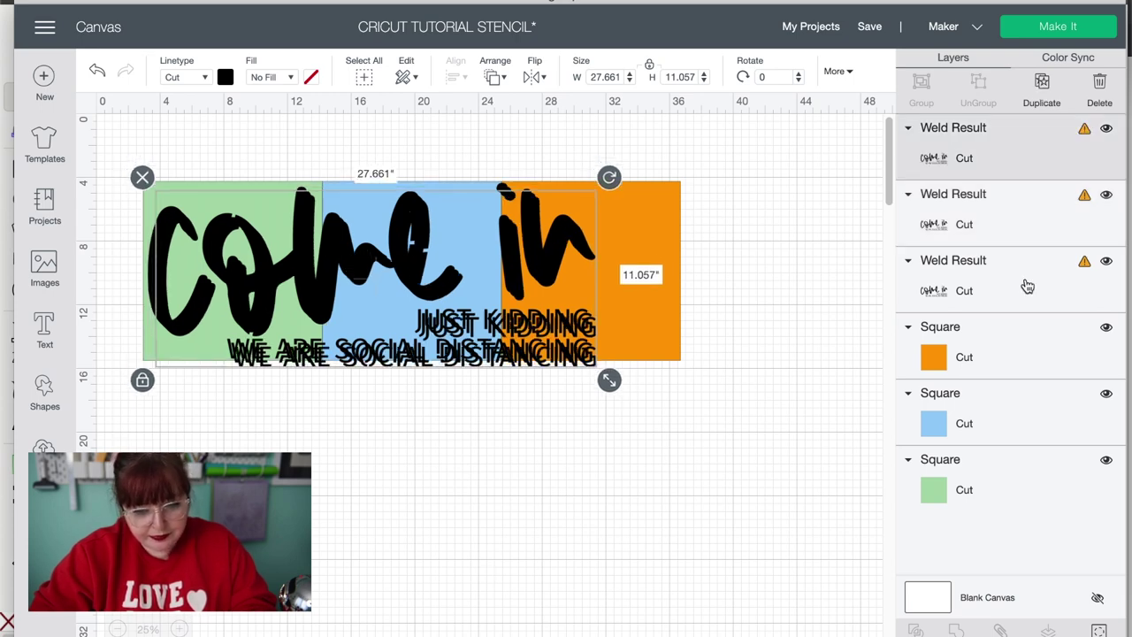
- Align all three lettering copies to the left and top so they stack exactly
left_click(1009, 227, "shift")
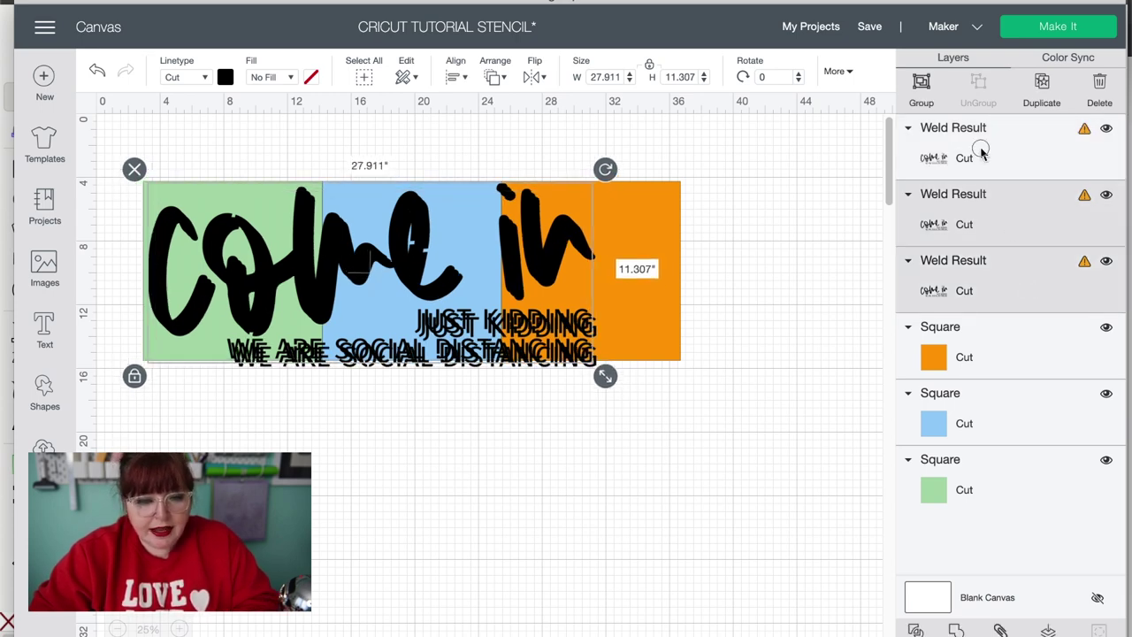
left_click(982, 156, "shift")
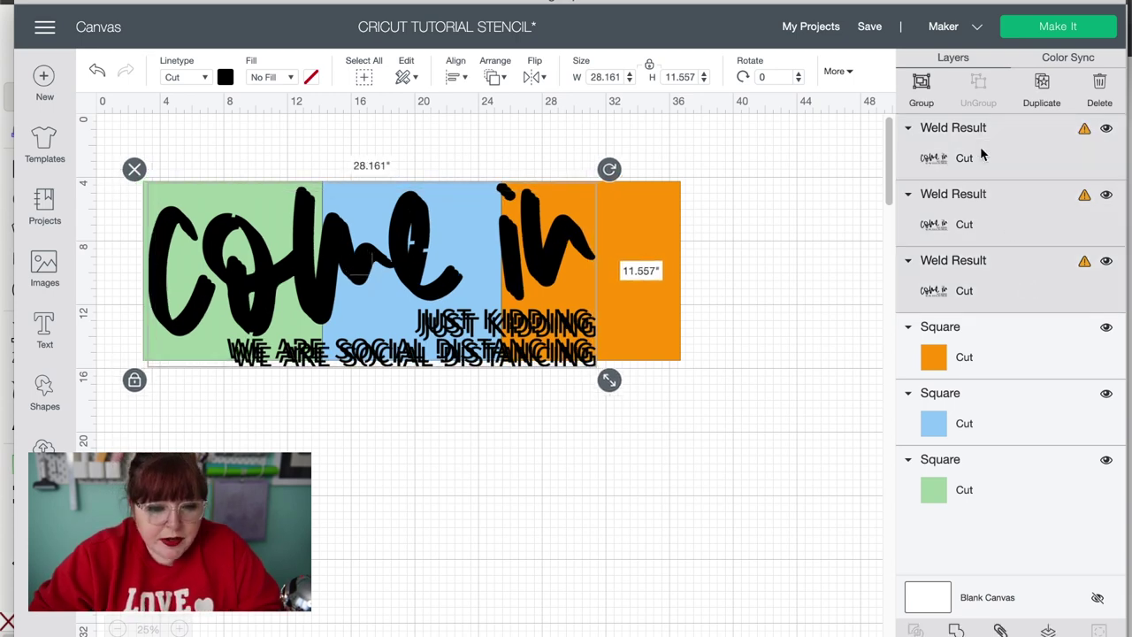
left_click(452, 78)
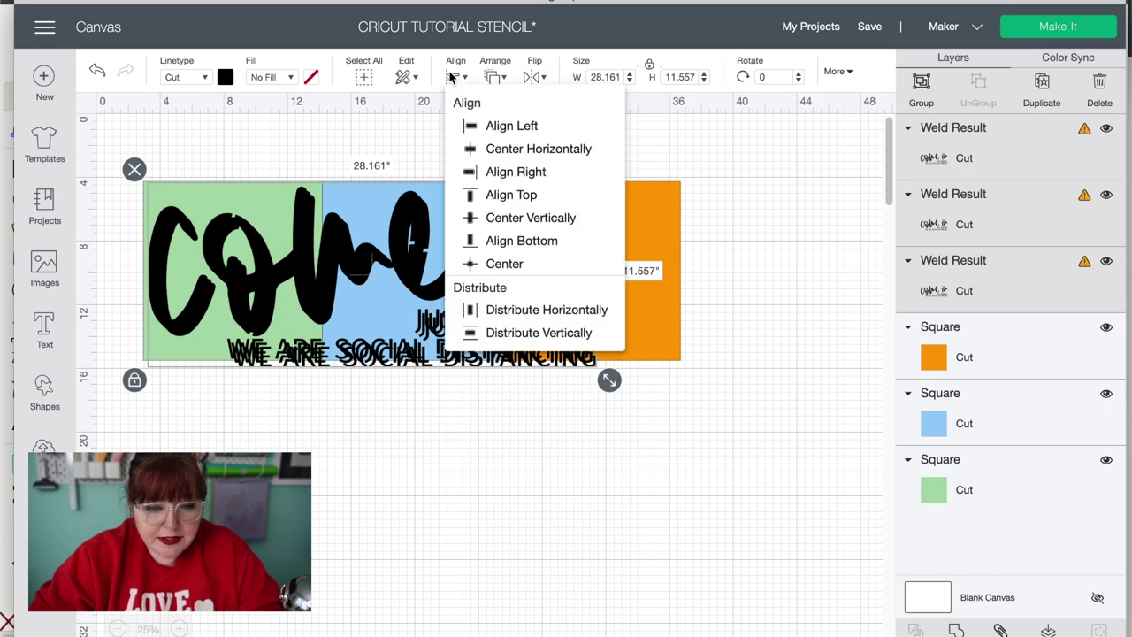
left_click(490, 126)
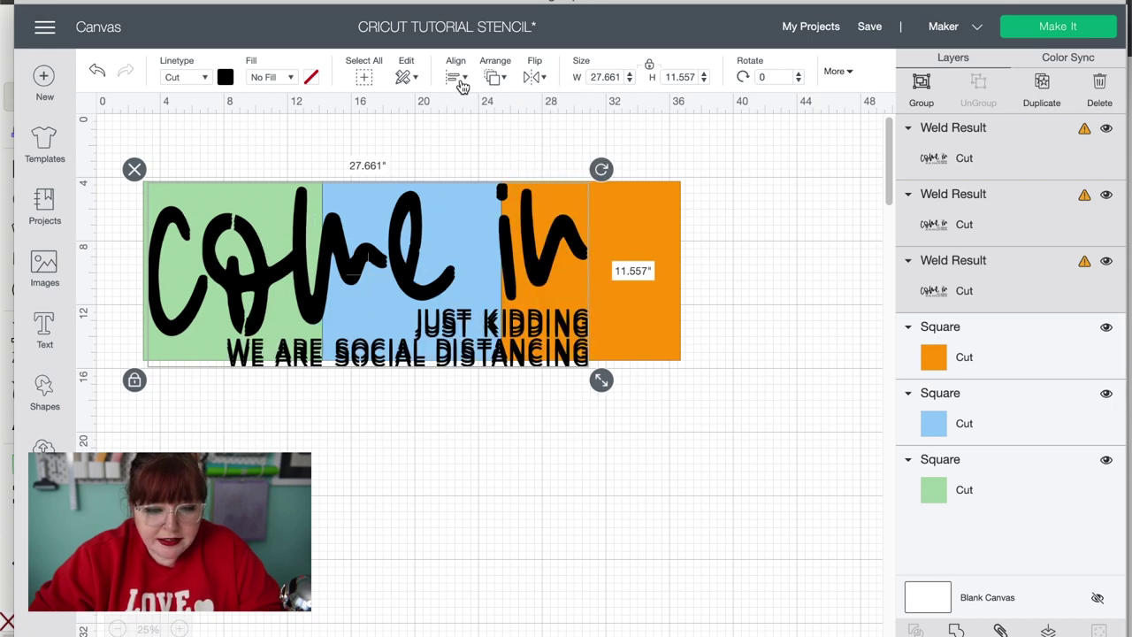
left_click(458, 82)
left_click(511, 194)
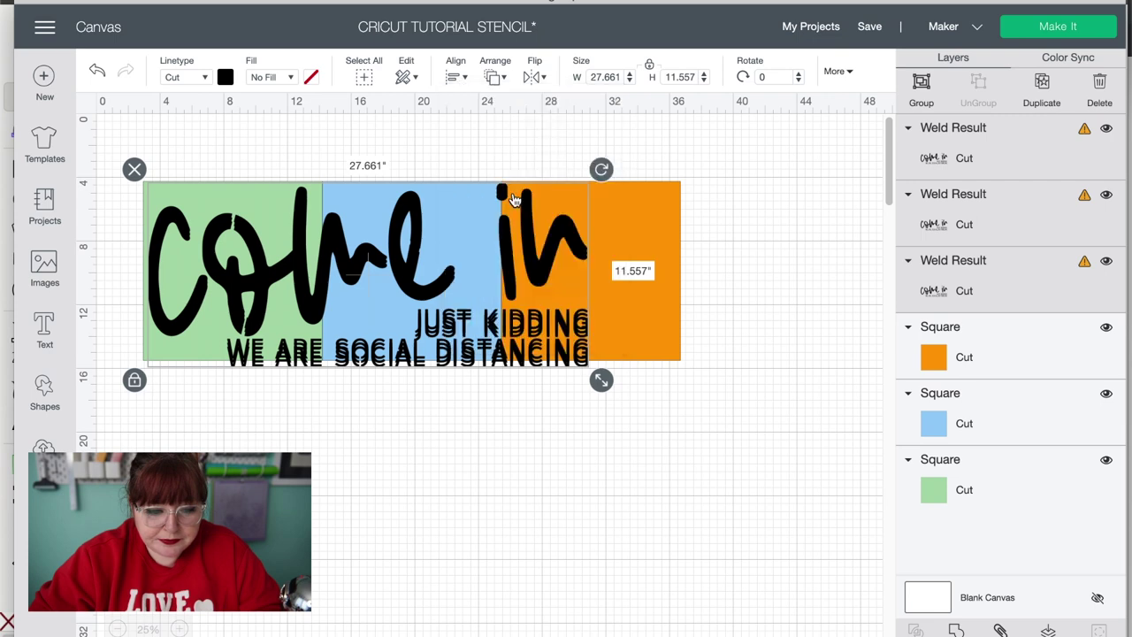
left_click(767, 326)
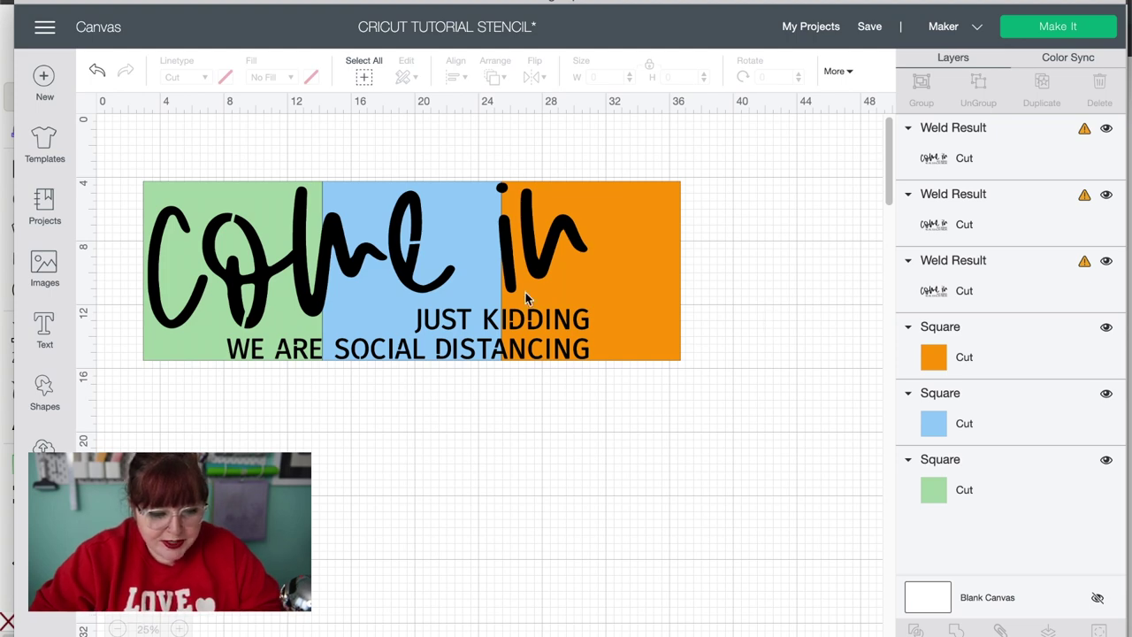
- Slice the topmost lettering copy with the green square
left_click(268, 270)
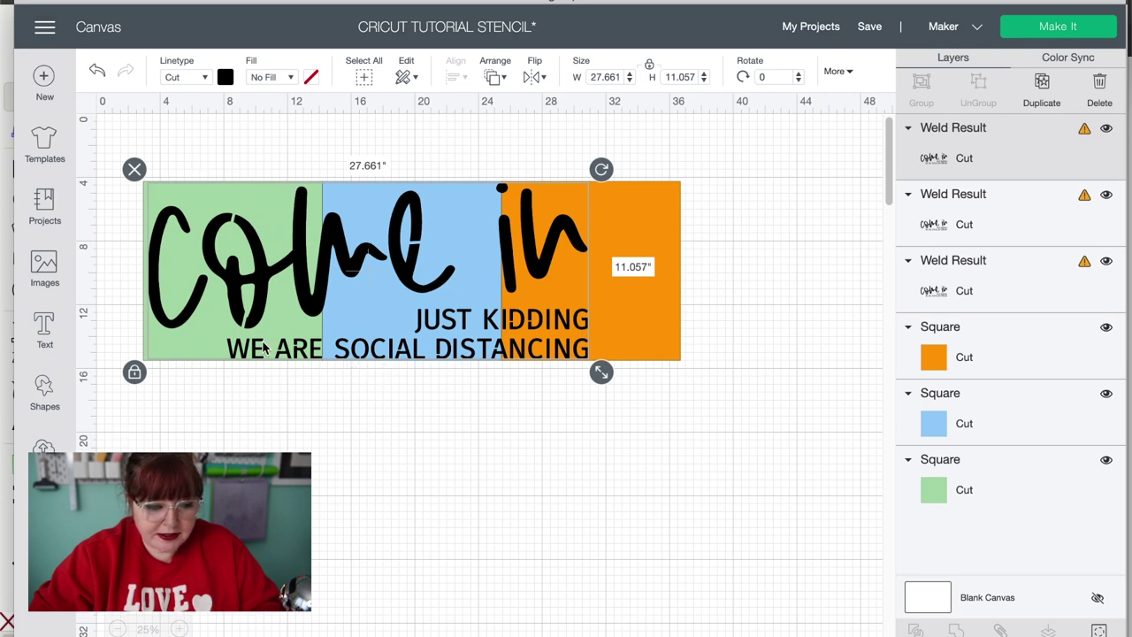
left_click(147, 338, "shift")
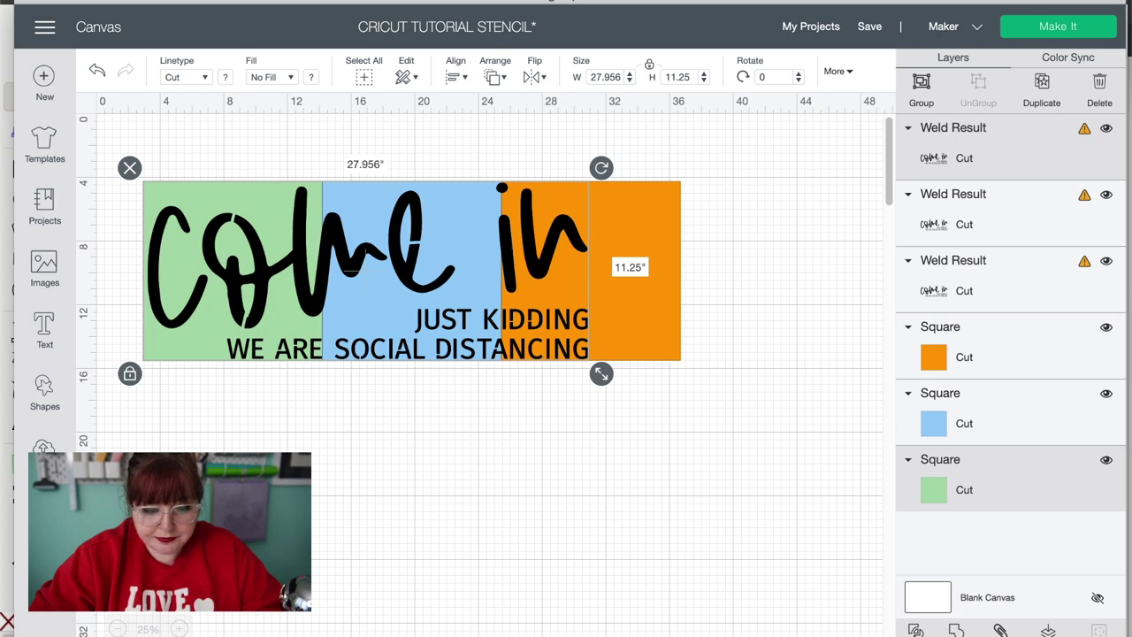
key("Escape")
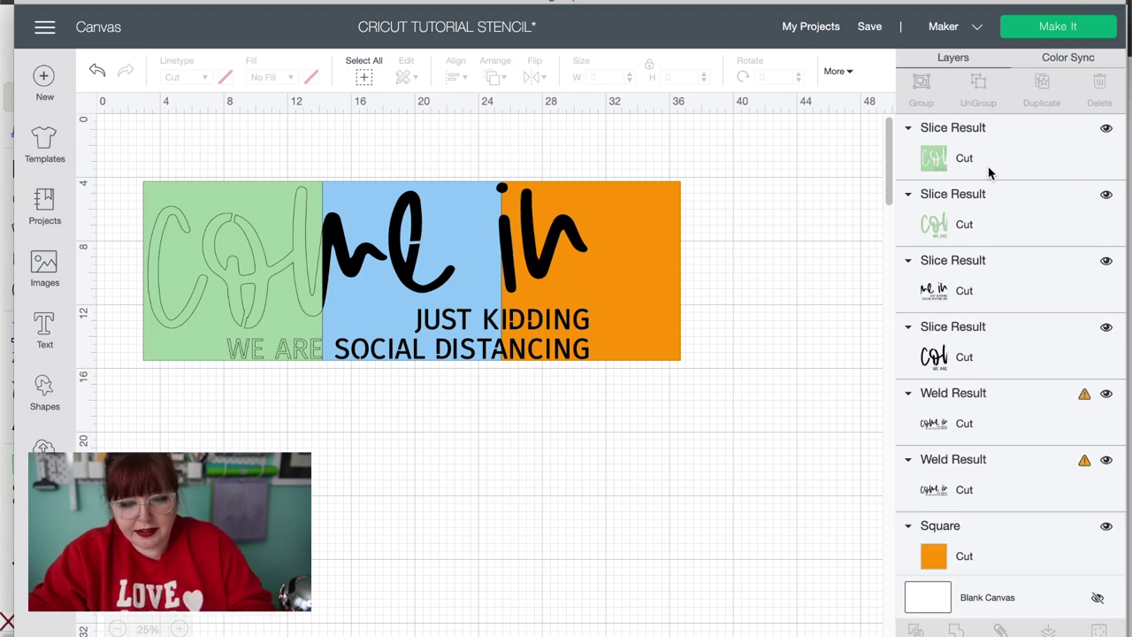
- Delete the three leftover lettering pieces from the green slice, keeping the cut-out green square
left_click(995, 294)
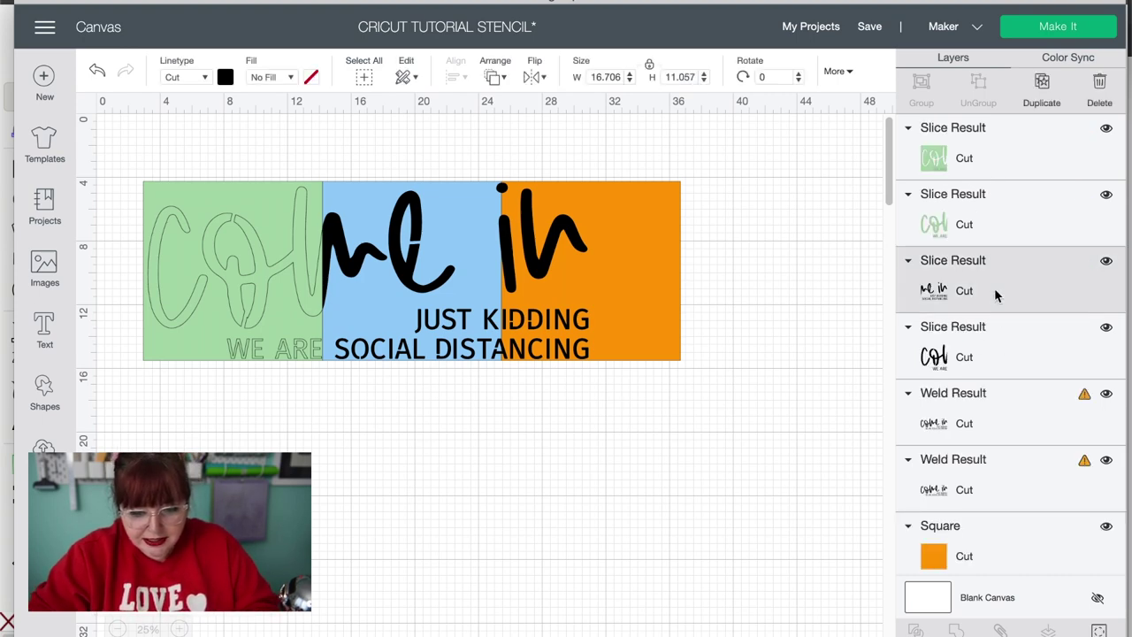
left_click(1019, 358)
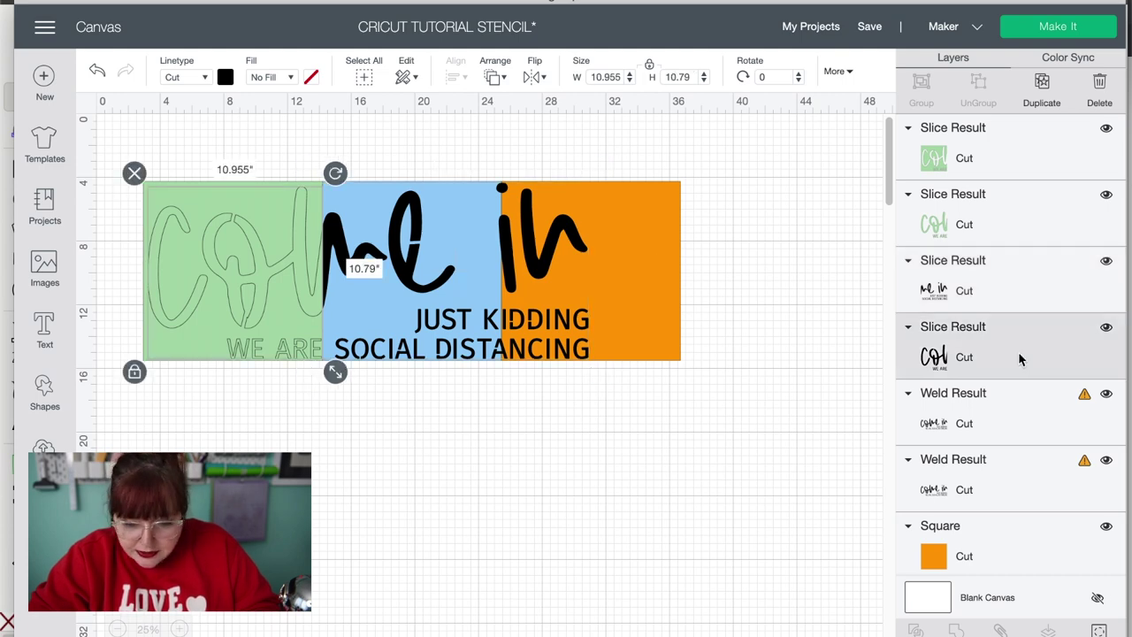
left_click(1000, 290, "shift")
left_click(989, 230, "shift")
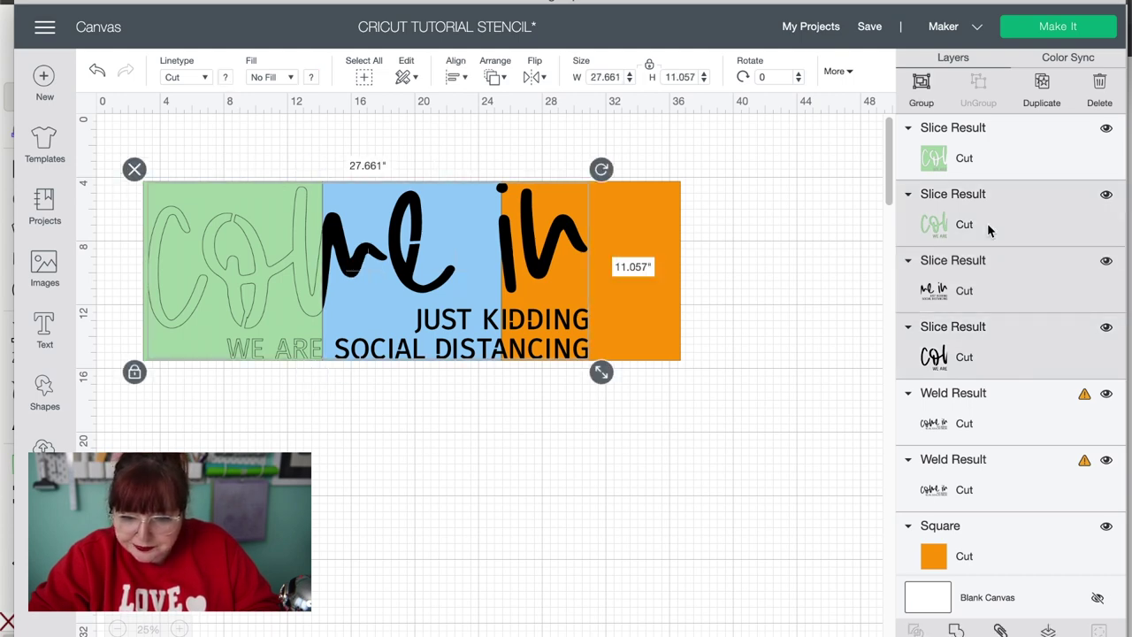
left_click(1100, 82)
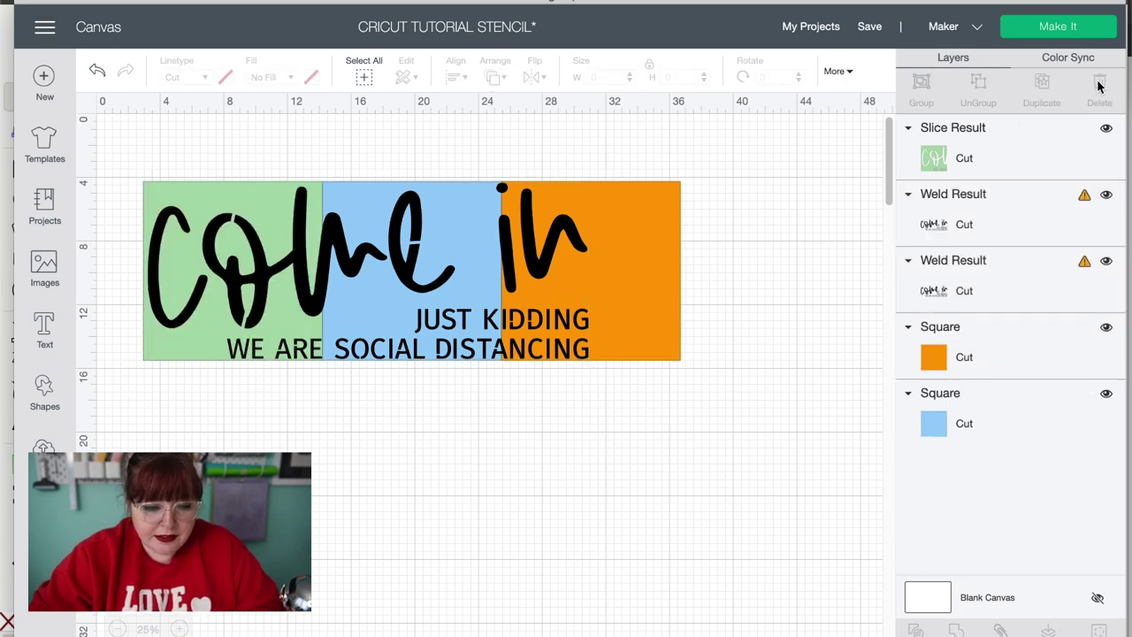
- Slice the next full lettering copy with the blue square
left_click(416, 253)
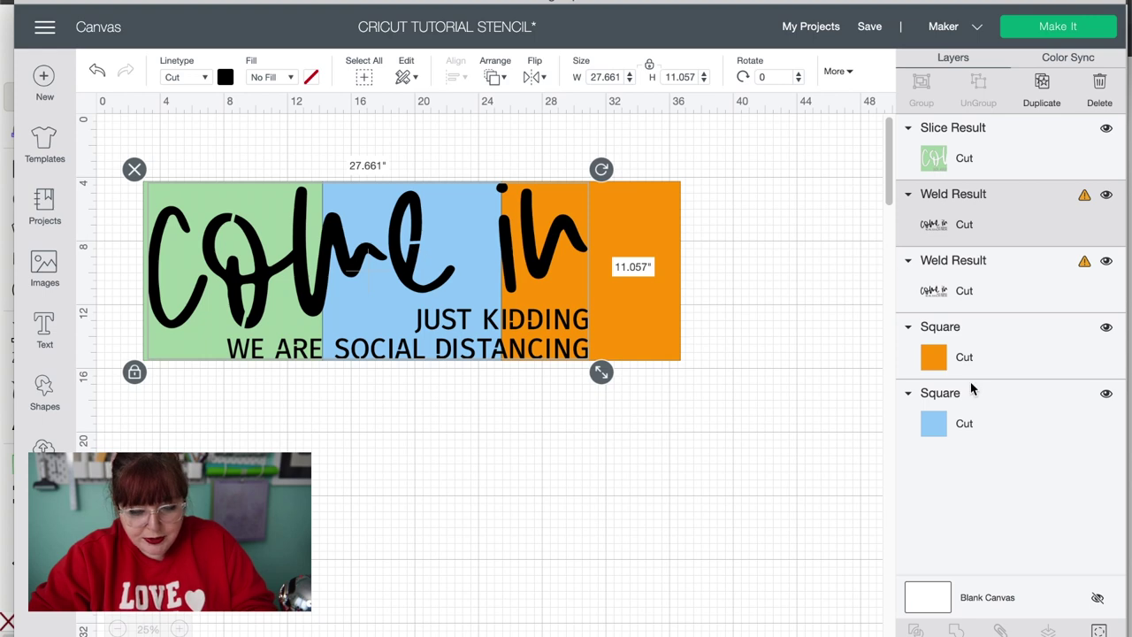
left_click(985, 423, "shift")
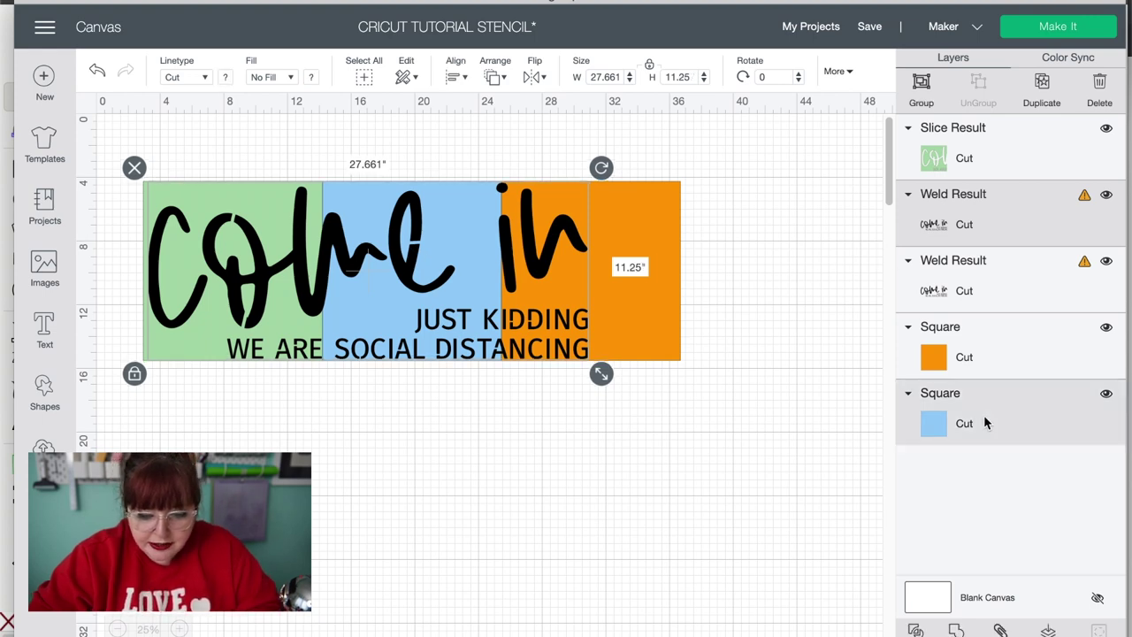
left_click(753, 318)
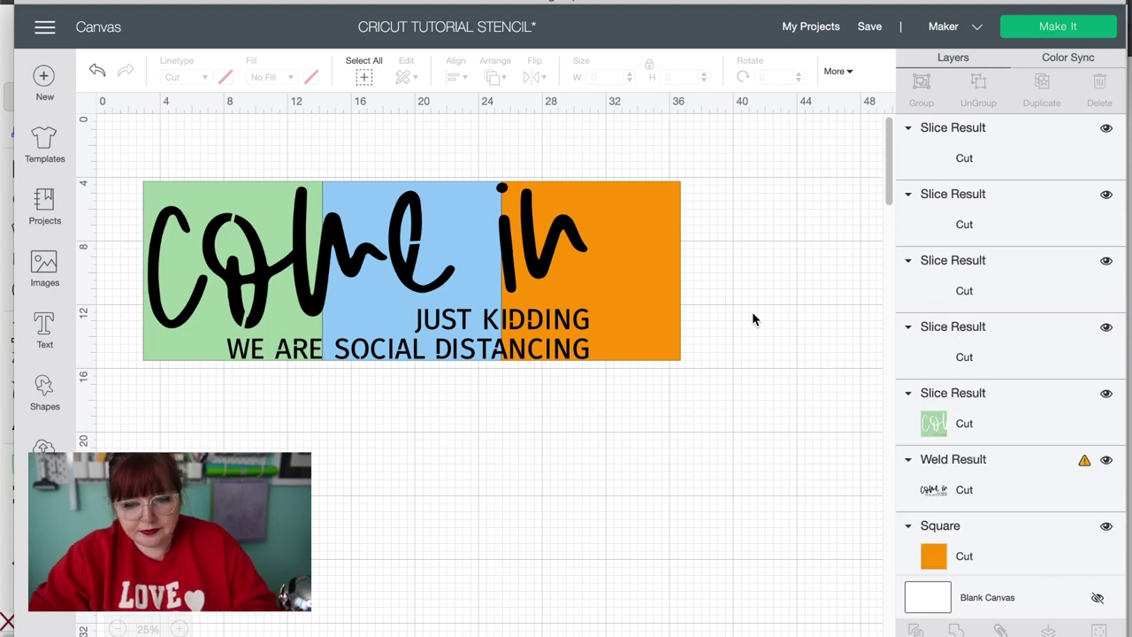
- Delete the three leftover lettering pieces from the blue slice, keeping the cut-out blue square and the remaining full lettering copy
left_click(989, 200)
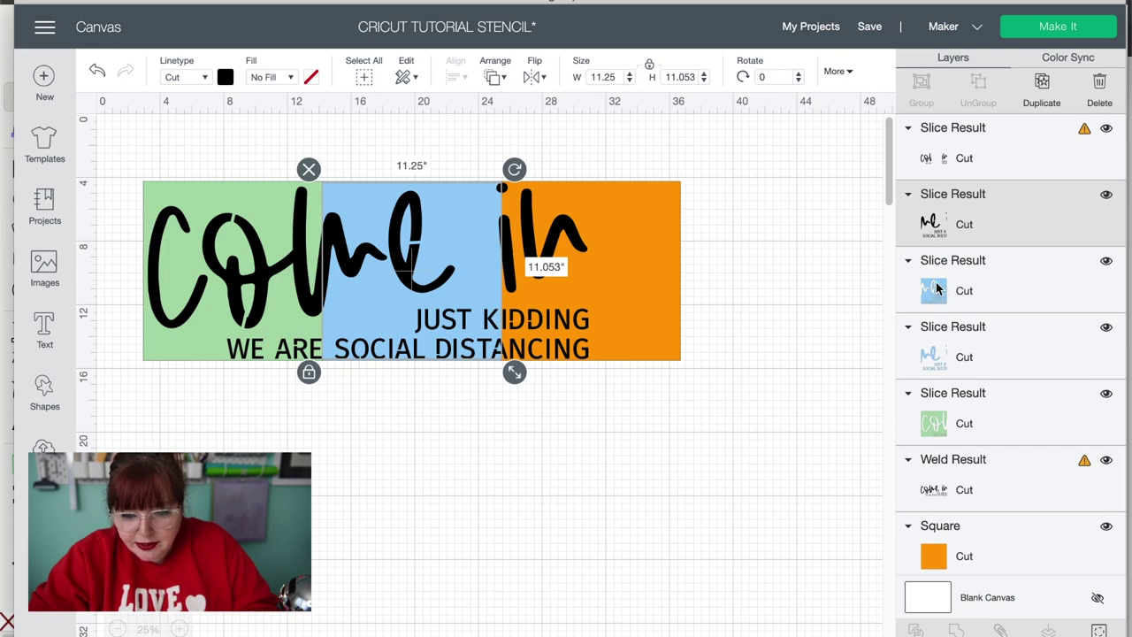
left_click(975, 166, "shift")
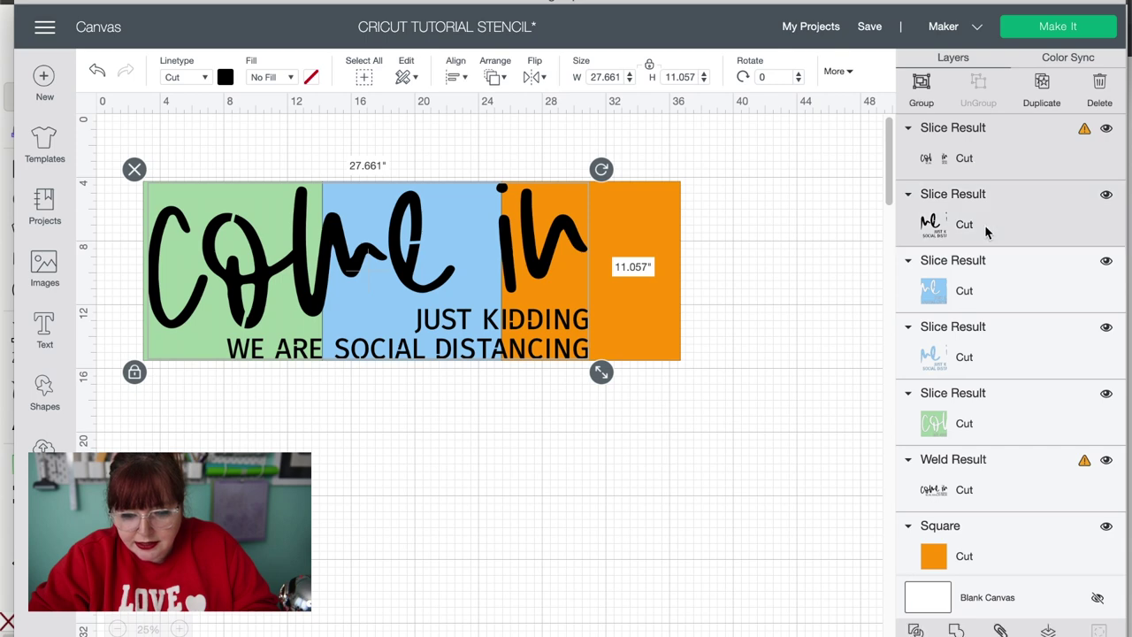
left_click(1004, 358, "shift")
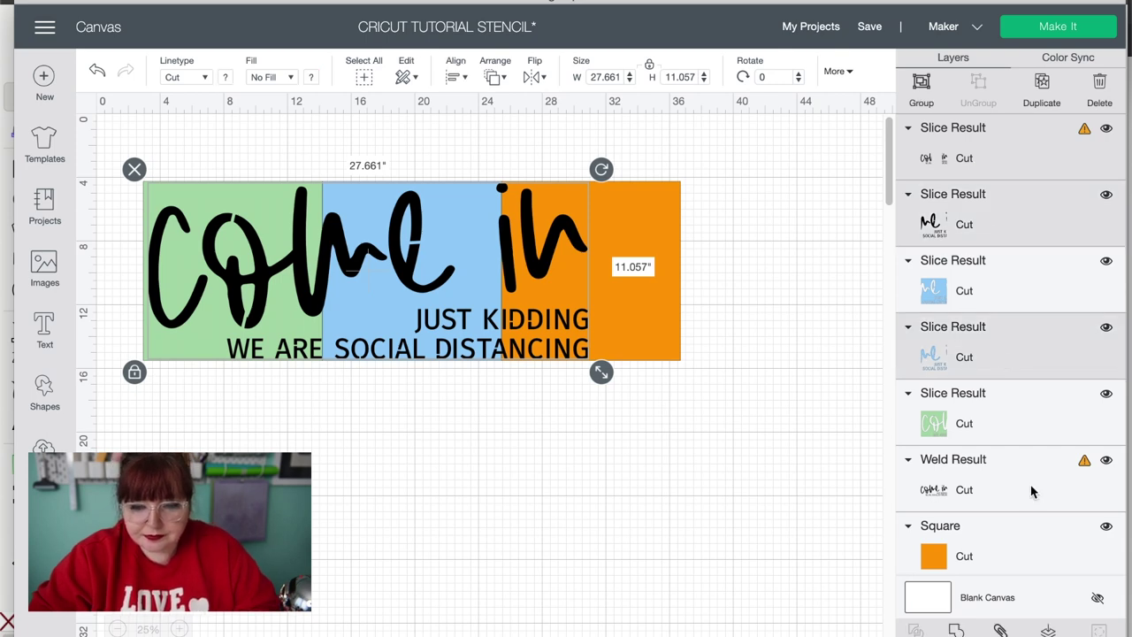
left_click(1100, 81)
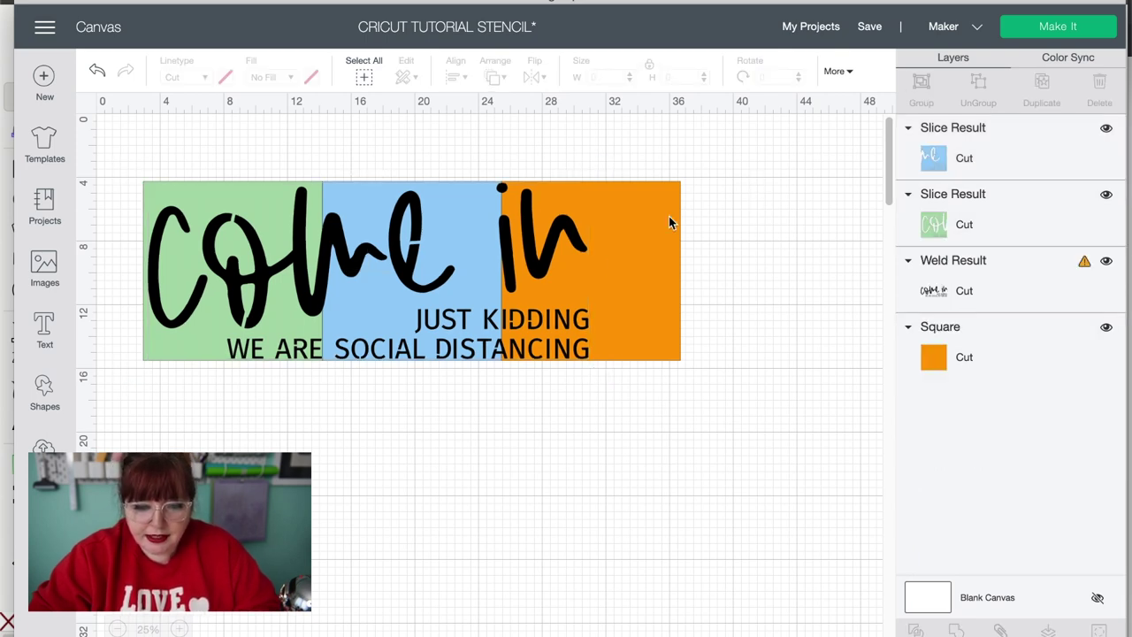
- Slice the last full lettering copy with the orange square
left_click(566, 232)
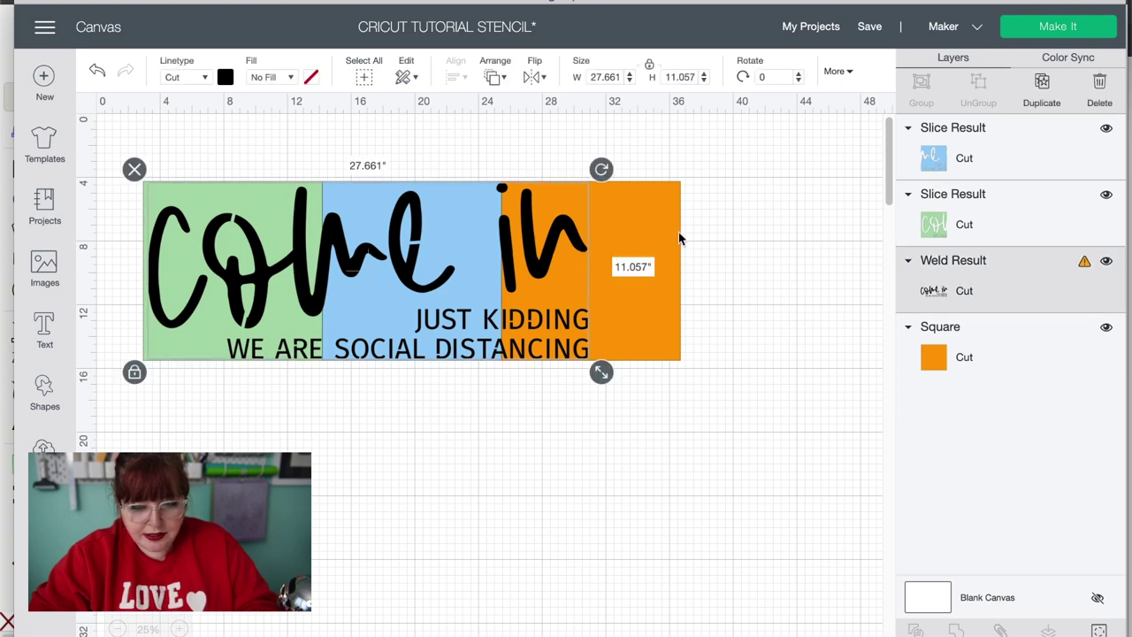
left_click(659, 207, "shift")
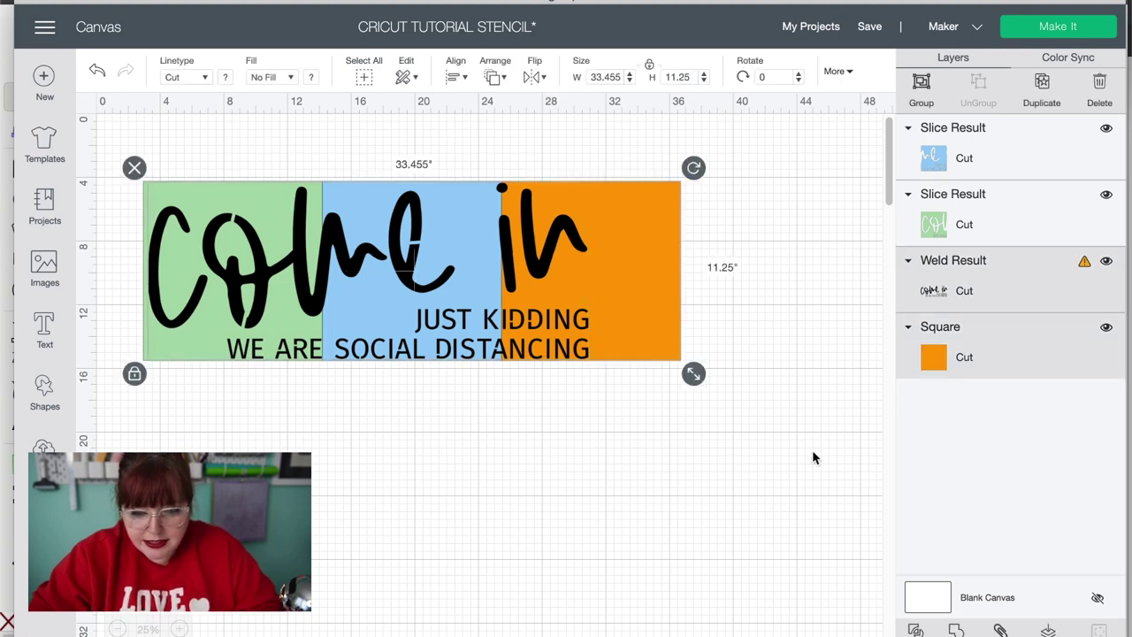
left_click(794, 311)
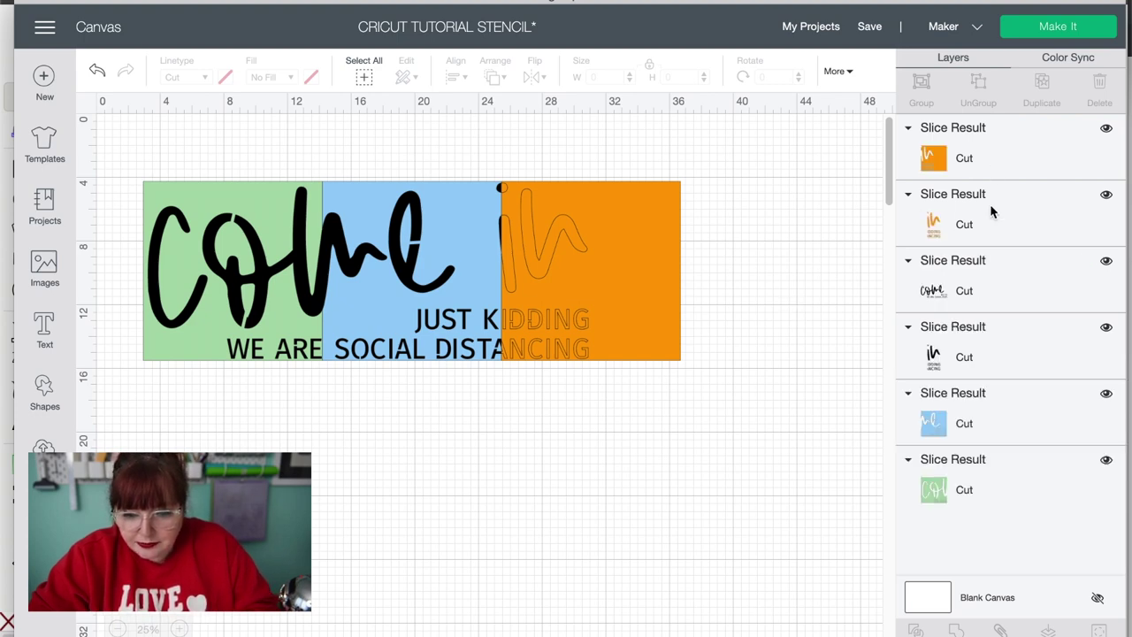
- Delete the three leftover lettering pieces from the orange slice so that only the three stencil squares are kept
left_click(990, 208)
left_click(988, 286, "shift")
left_click(989, 354, "shift")
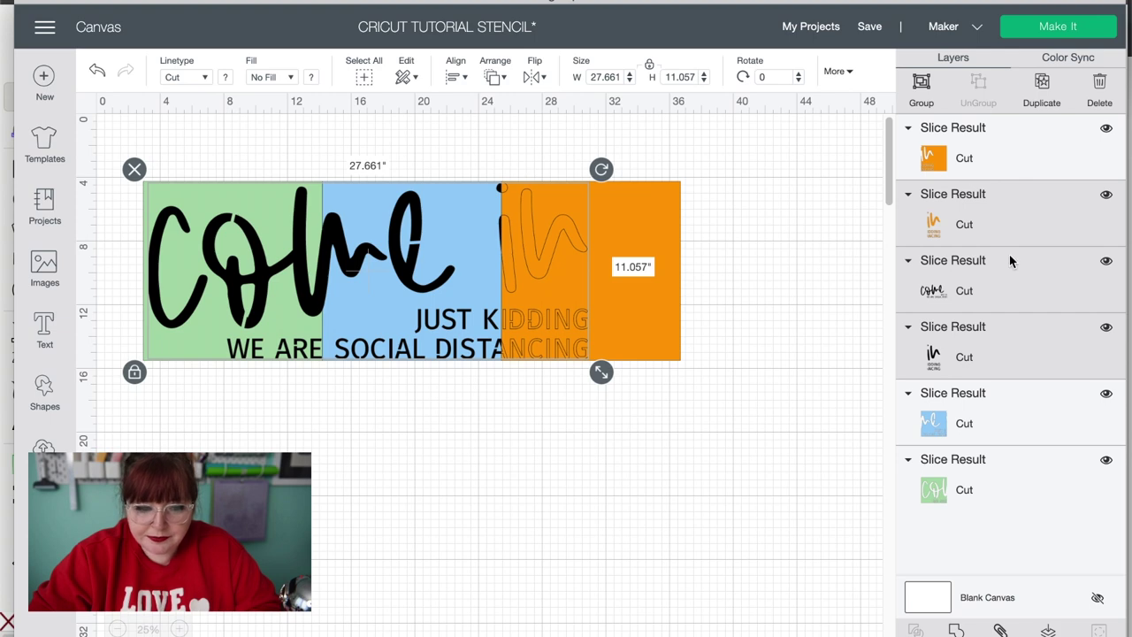
left_click(1100, 82)
- Spread the orange, blue and green stencil squares apart on the canvas with gaps between them
left_click_drag(695, 281, 734, 277)
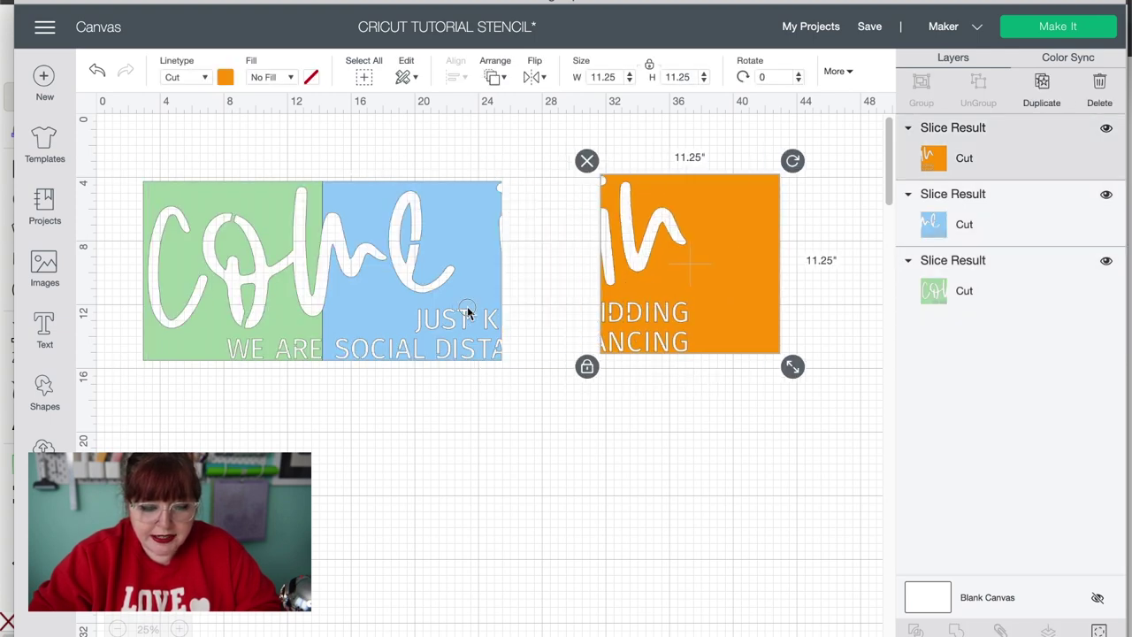
left_click_drag(469, 312, 522, 339)
left_click_drag(299, 341, 291, 411)
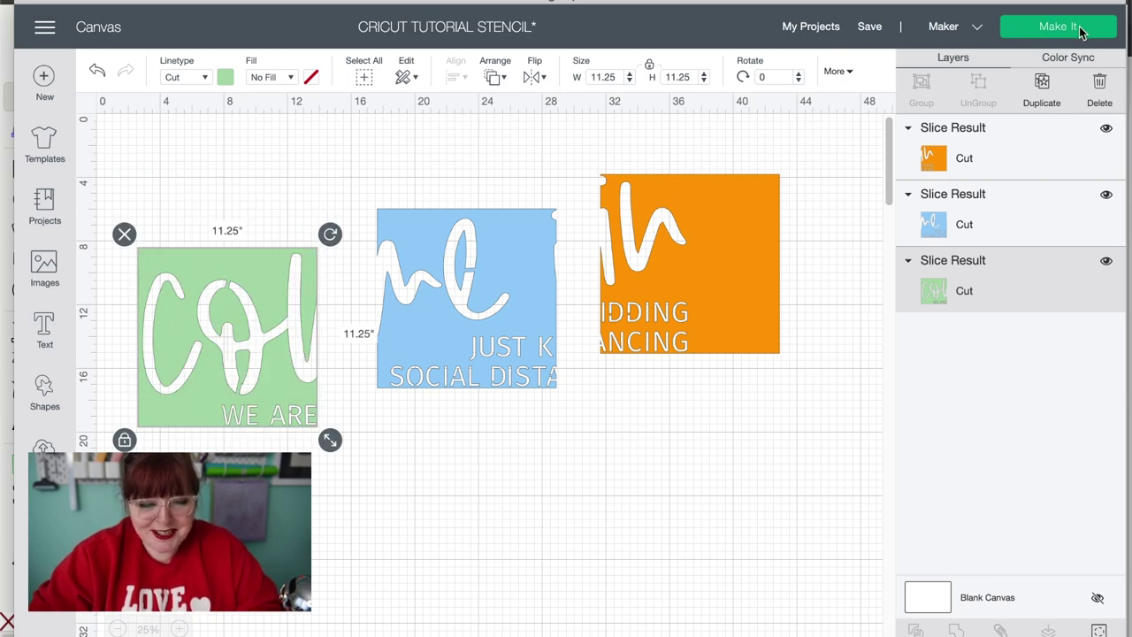
- Change the material color of the green and blue stencil squares to black
left_click(929, 172)
left_click(280, 347)
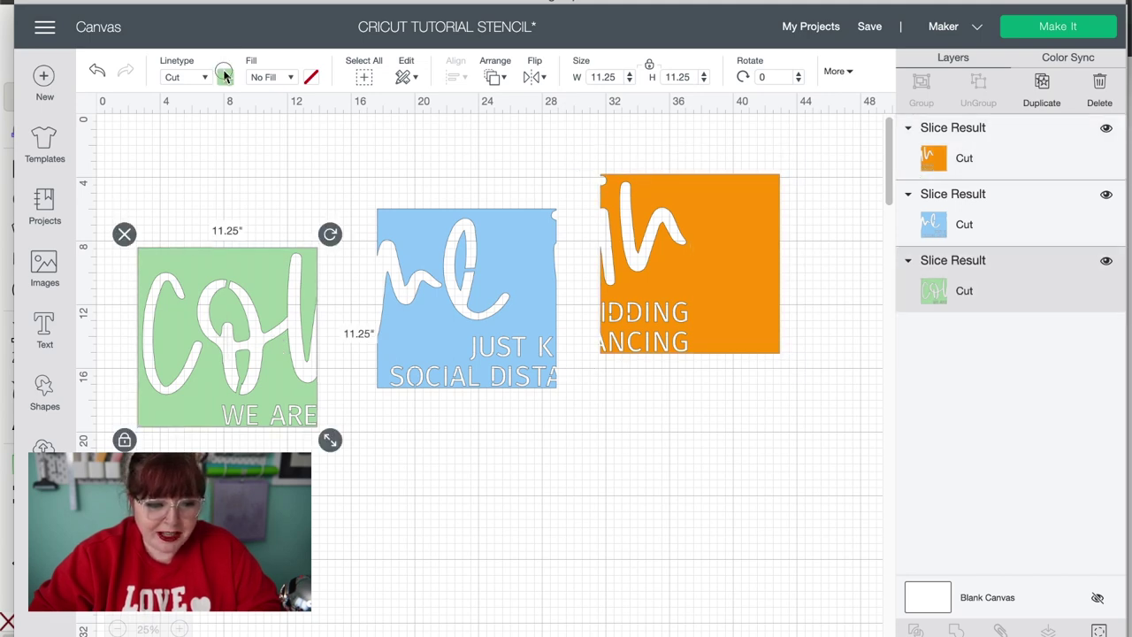
left_click(225, 76)
left_click(314, 161)
left_click(506, 264)
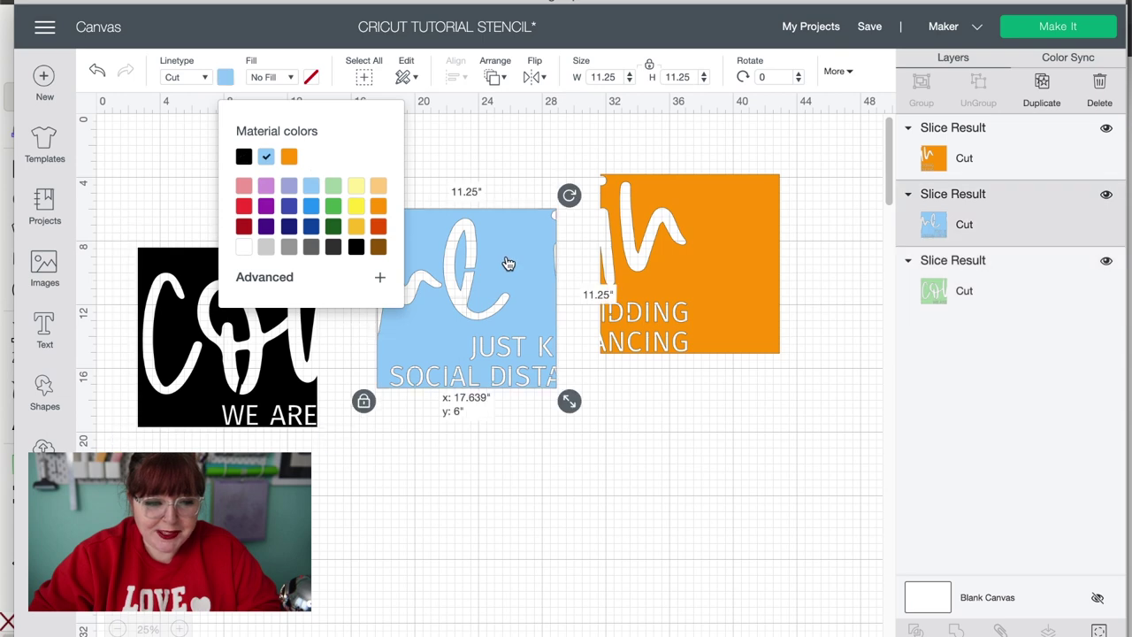
left_click(227, 77)
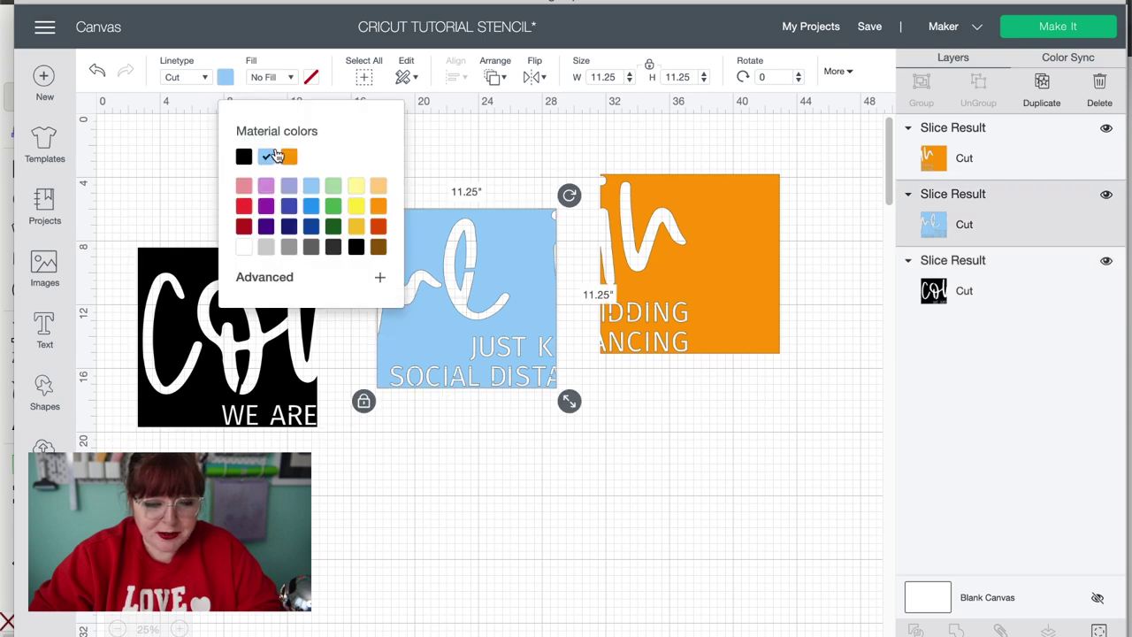
left_click(245, 157)
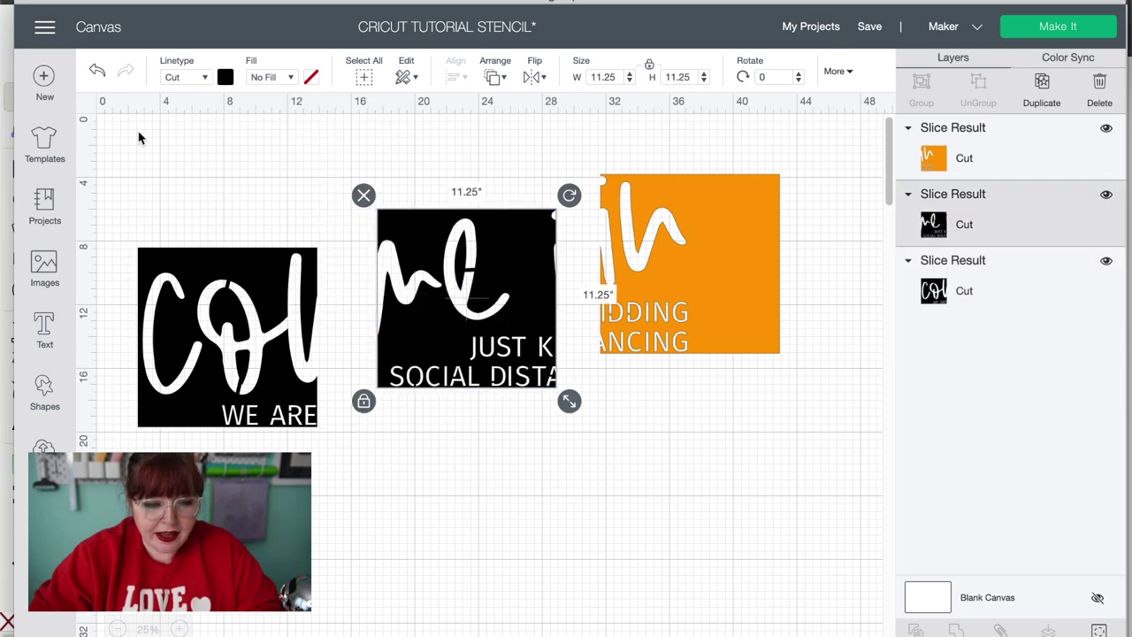
- Change the orange stencil square's material color to black and deselect it
left_click(226, 77)
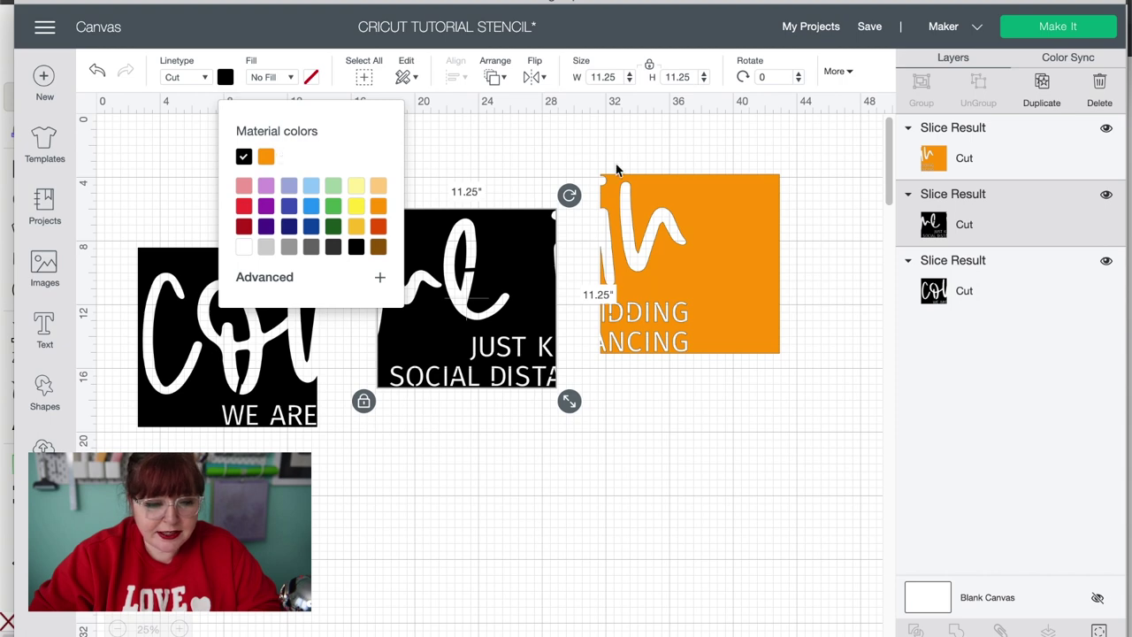
left_click(651, 188)
left_click(667, 194)
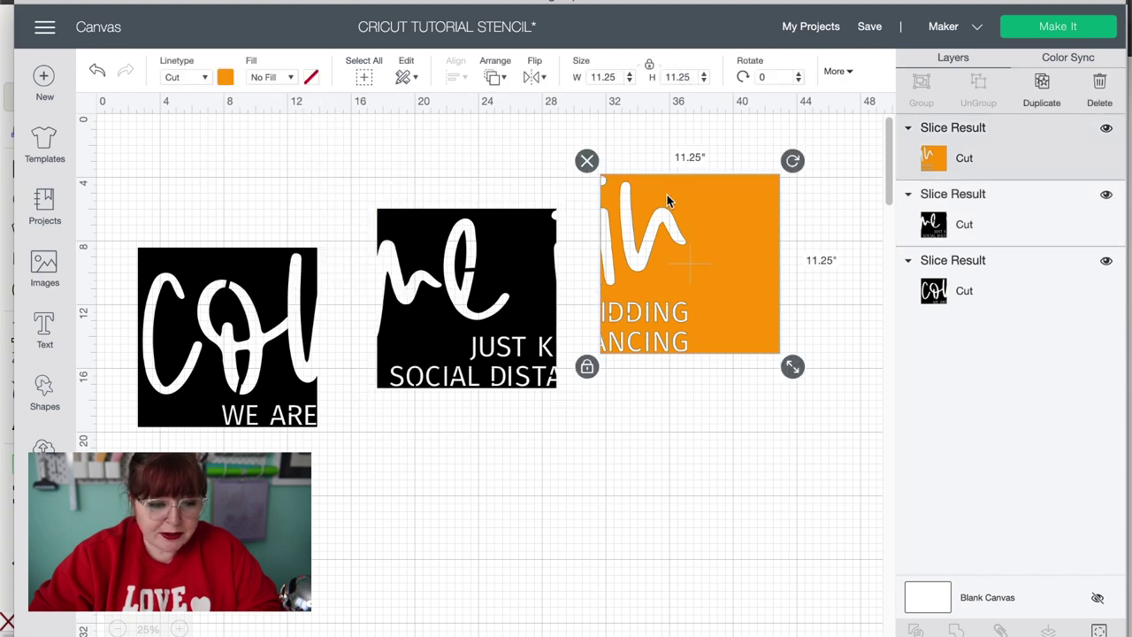
left_click(226, 77)
left_click(245, 157)
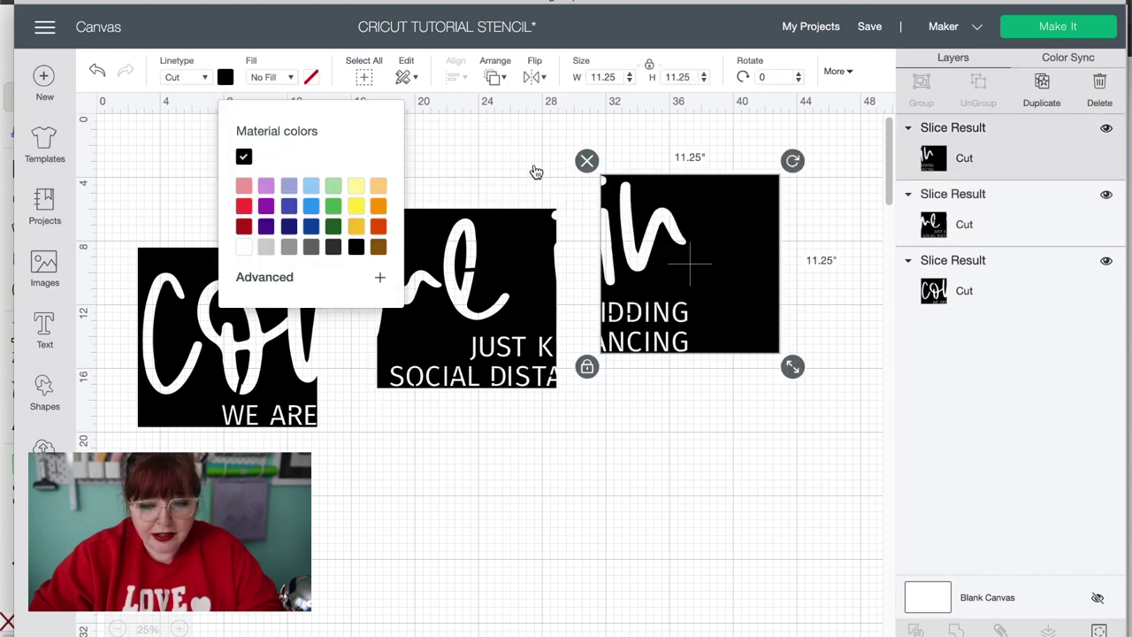
left_click(535, 172)
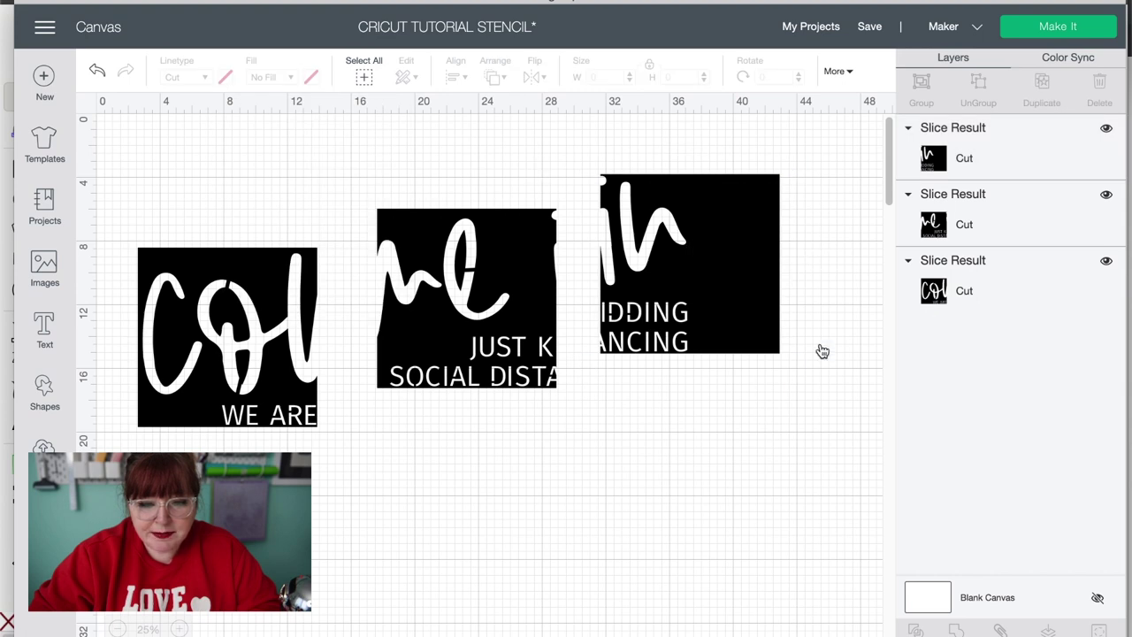
- Preview the stencil sections on the cutting mats, check the first 12 by 12 inch mat, and return to the canvas
left_click(1032, 34)
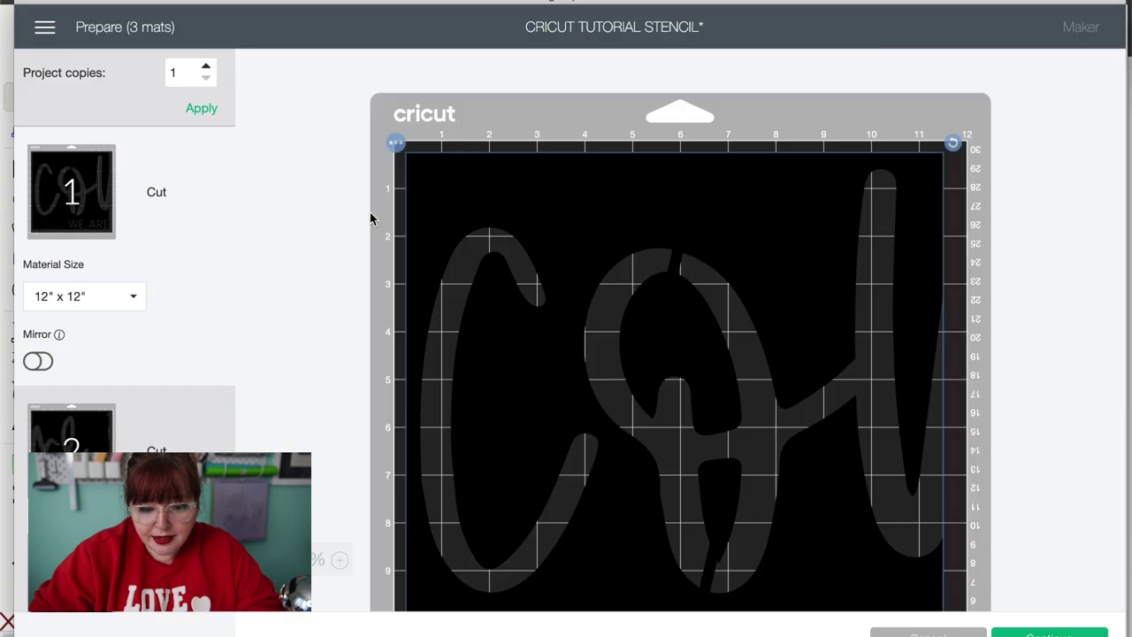
scroll(779, 310, "down", 5)
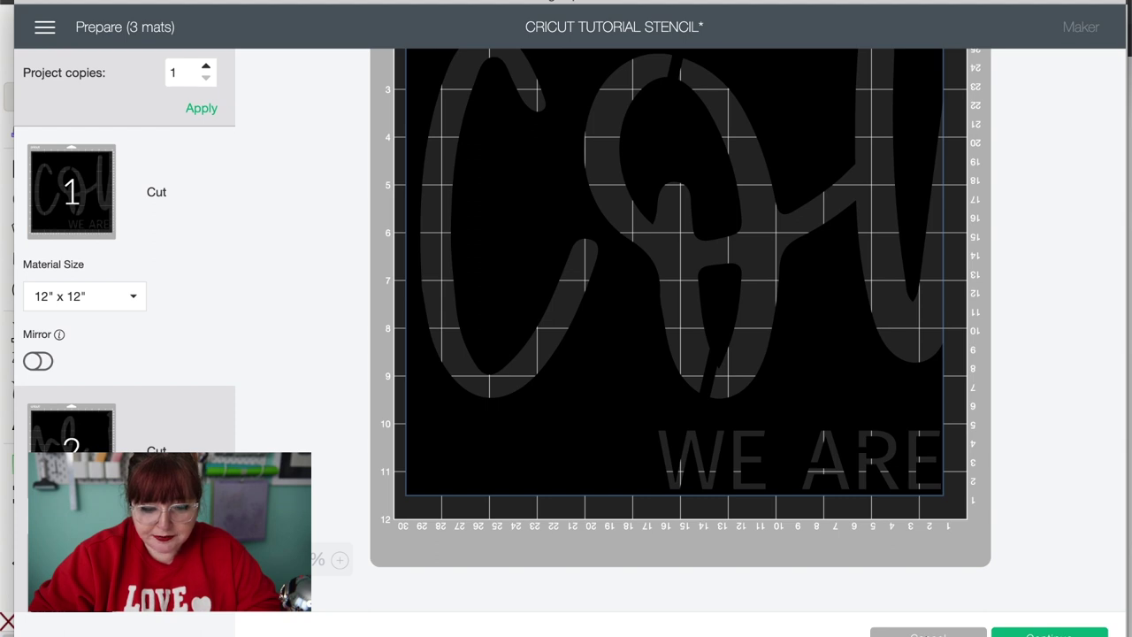
left_click(928, 634)
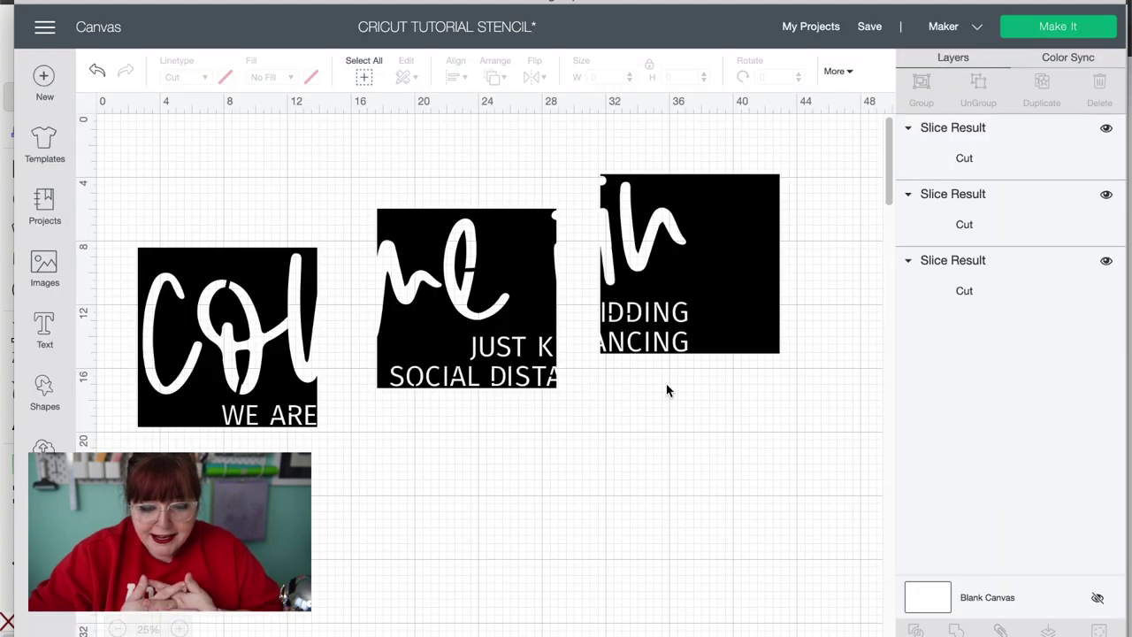